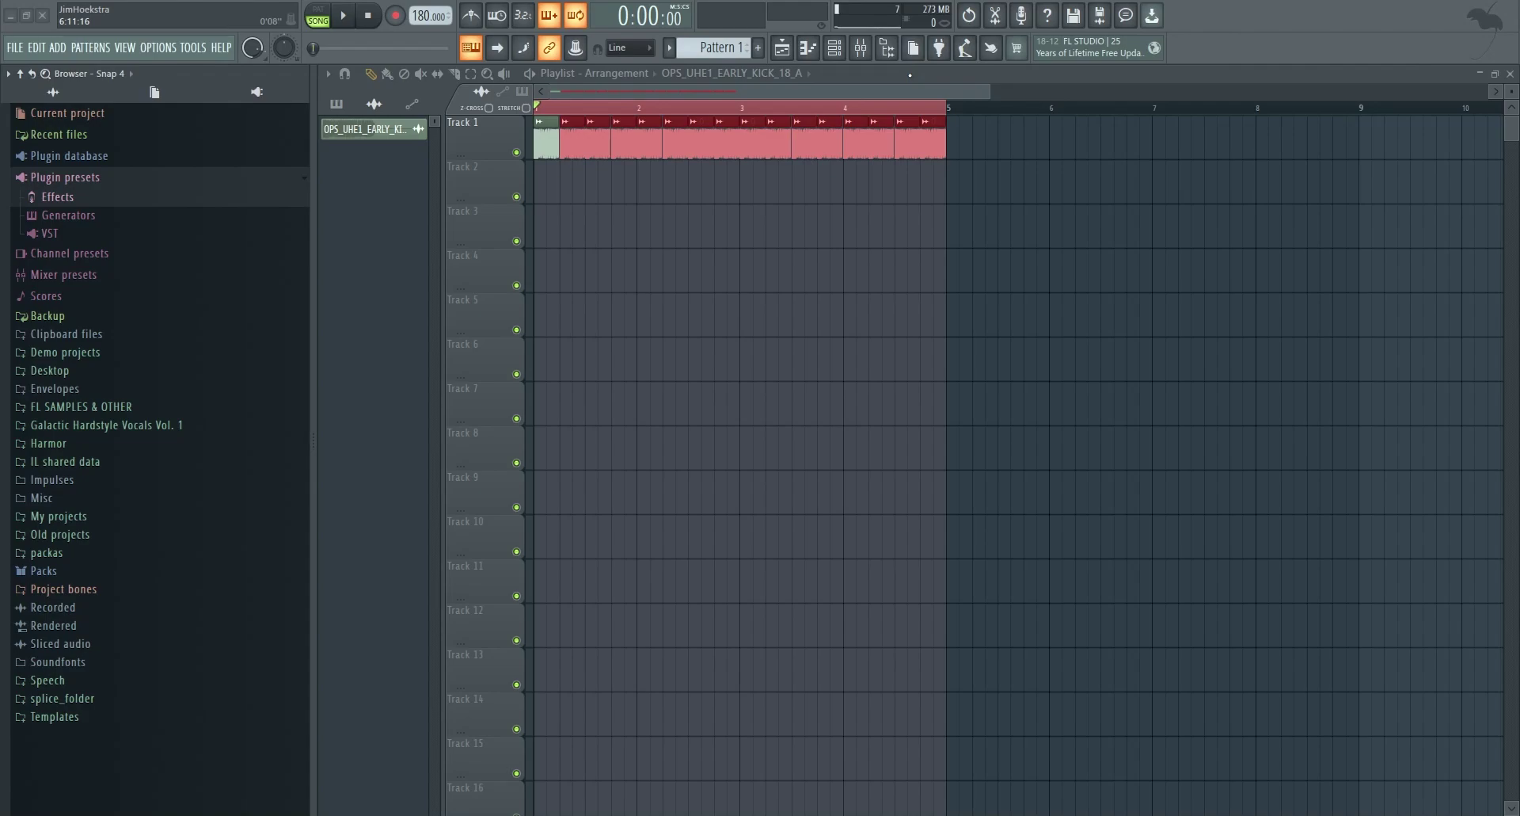
- Show the mixer and load an empty Patcher into slot 3 of the Master track, closing the open Kick FX plugin
left_click(861, 47)
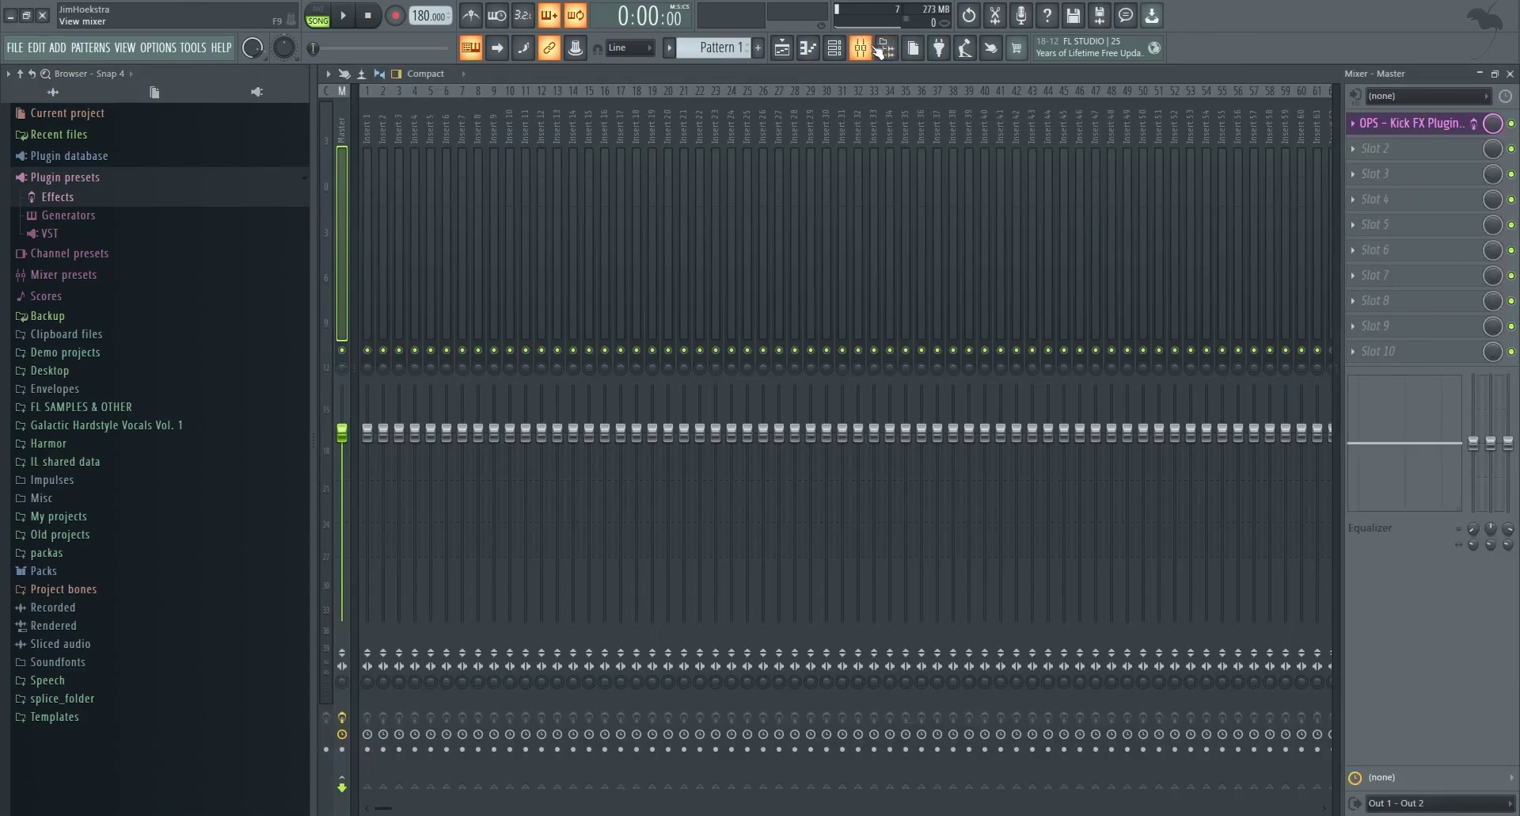
left_click(1442, 132)
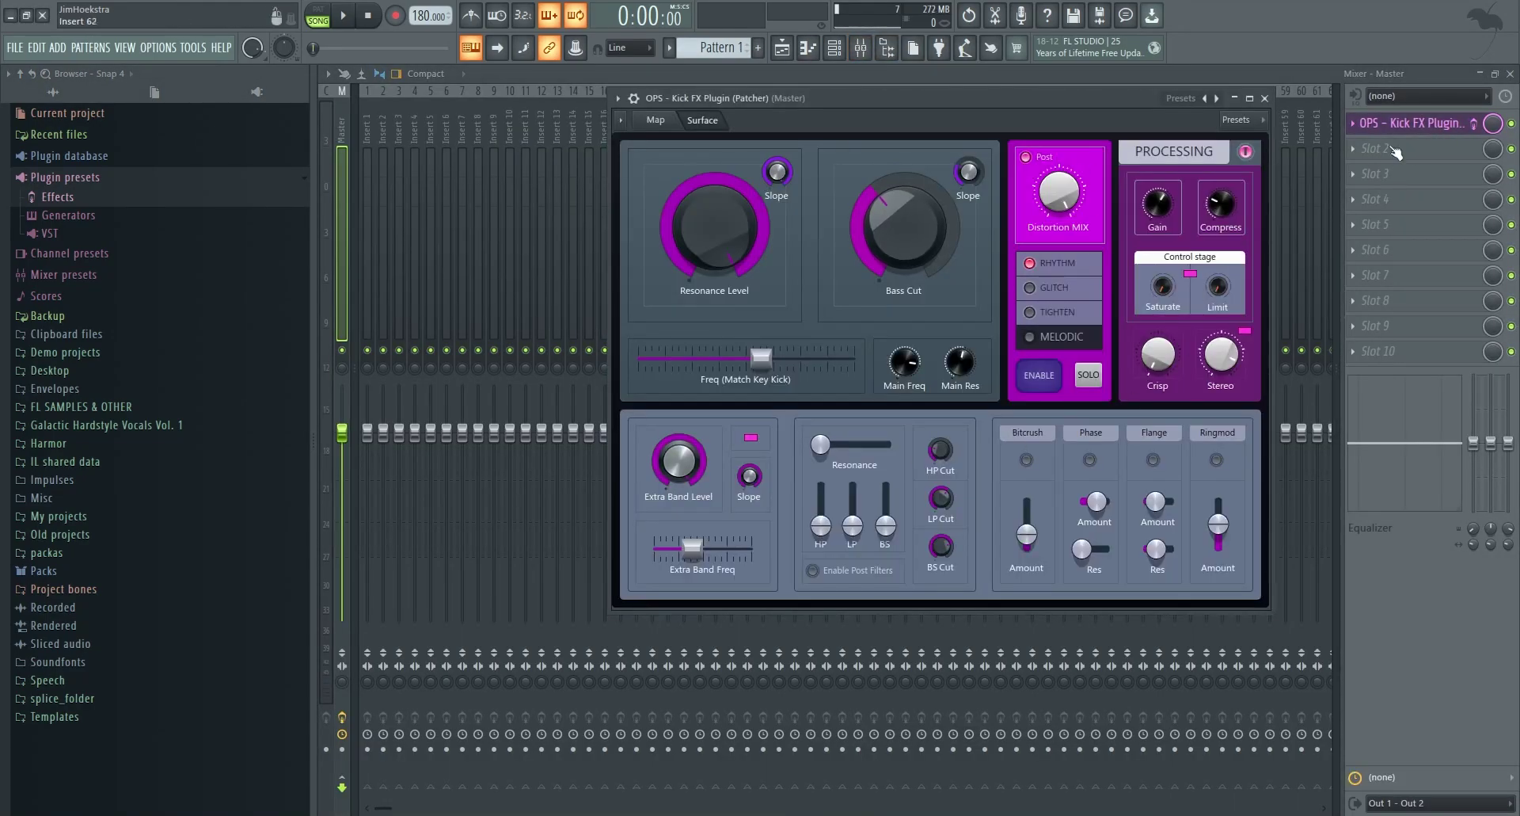
left_click(1444, 179)
left_click(1283, 93)
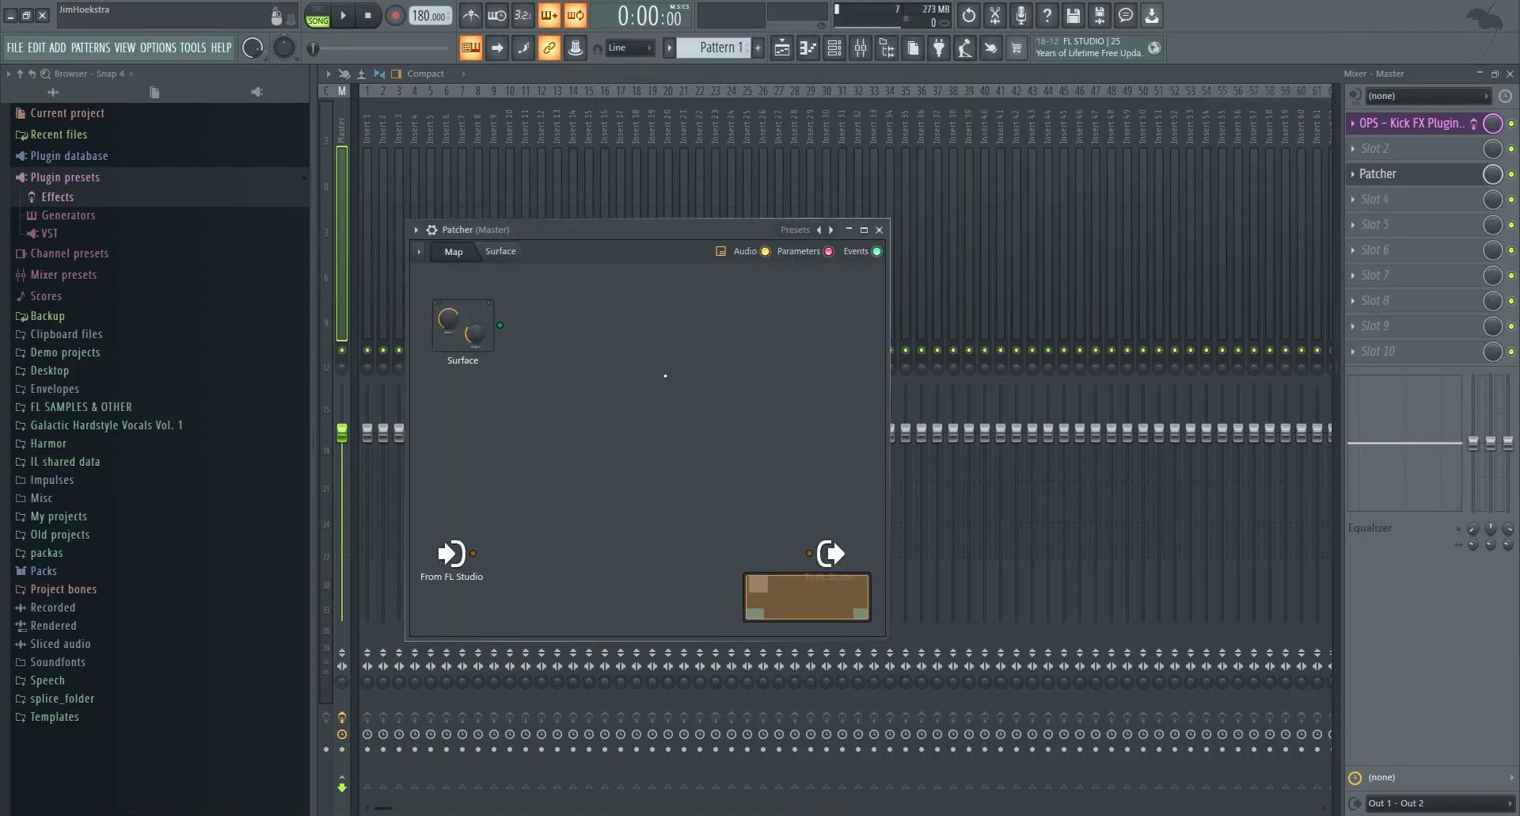
- Enlarge the Patcher window, move the To FL Studio node farther from From FL Studio, and view the empty Surface
left_click_drag(882, 639, 1198, 738)
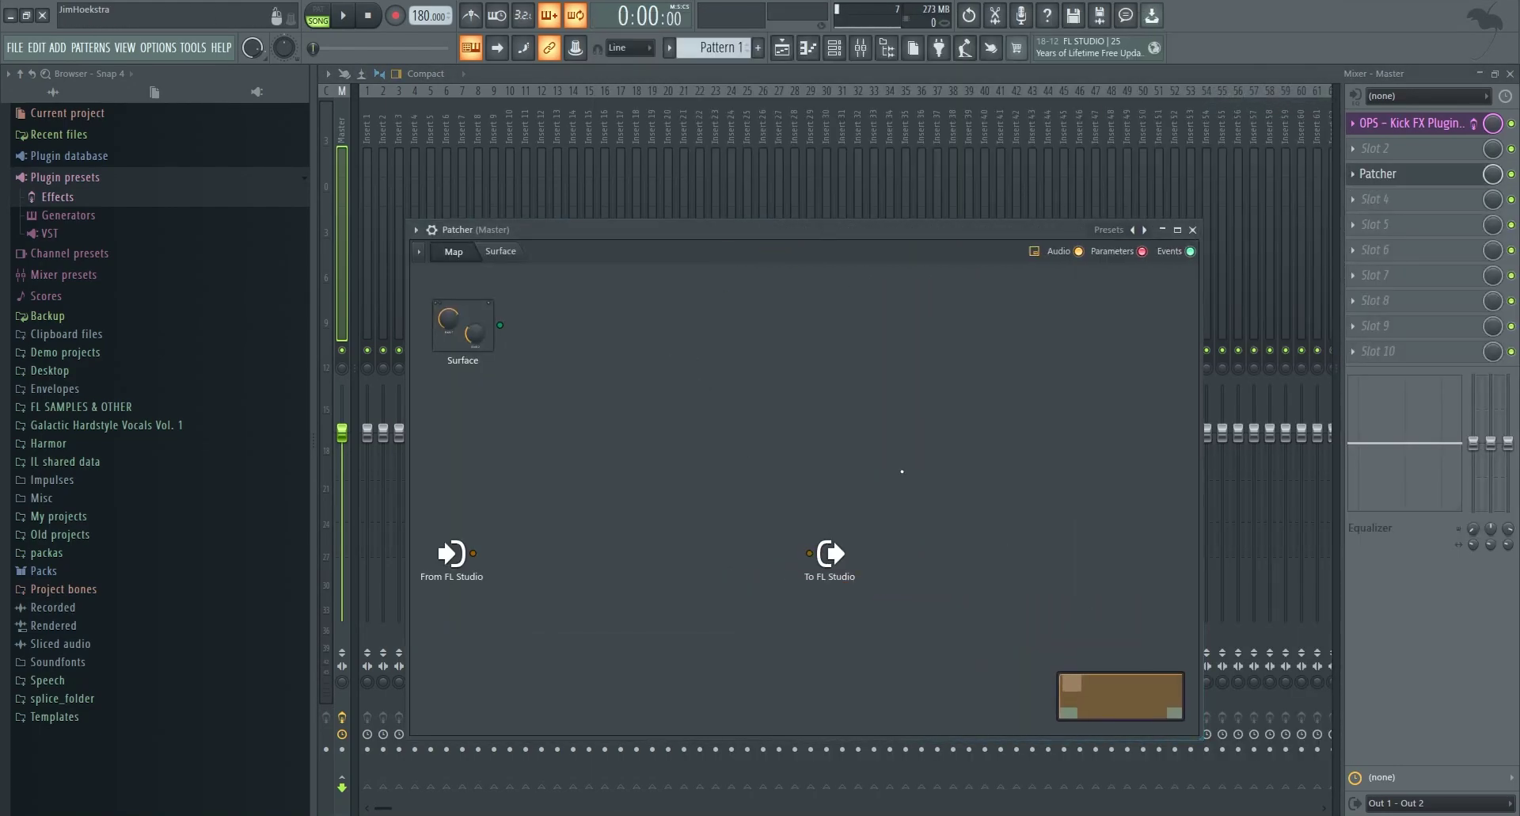
left_click_drag(830, 552, 1062, 559)
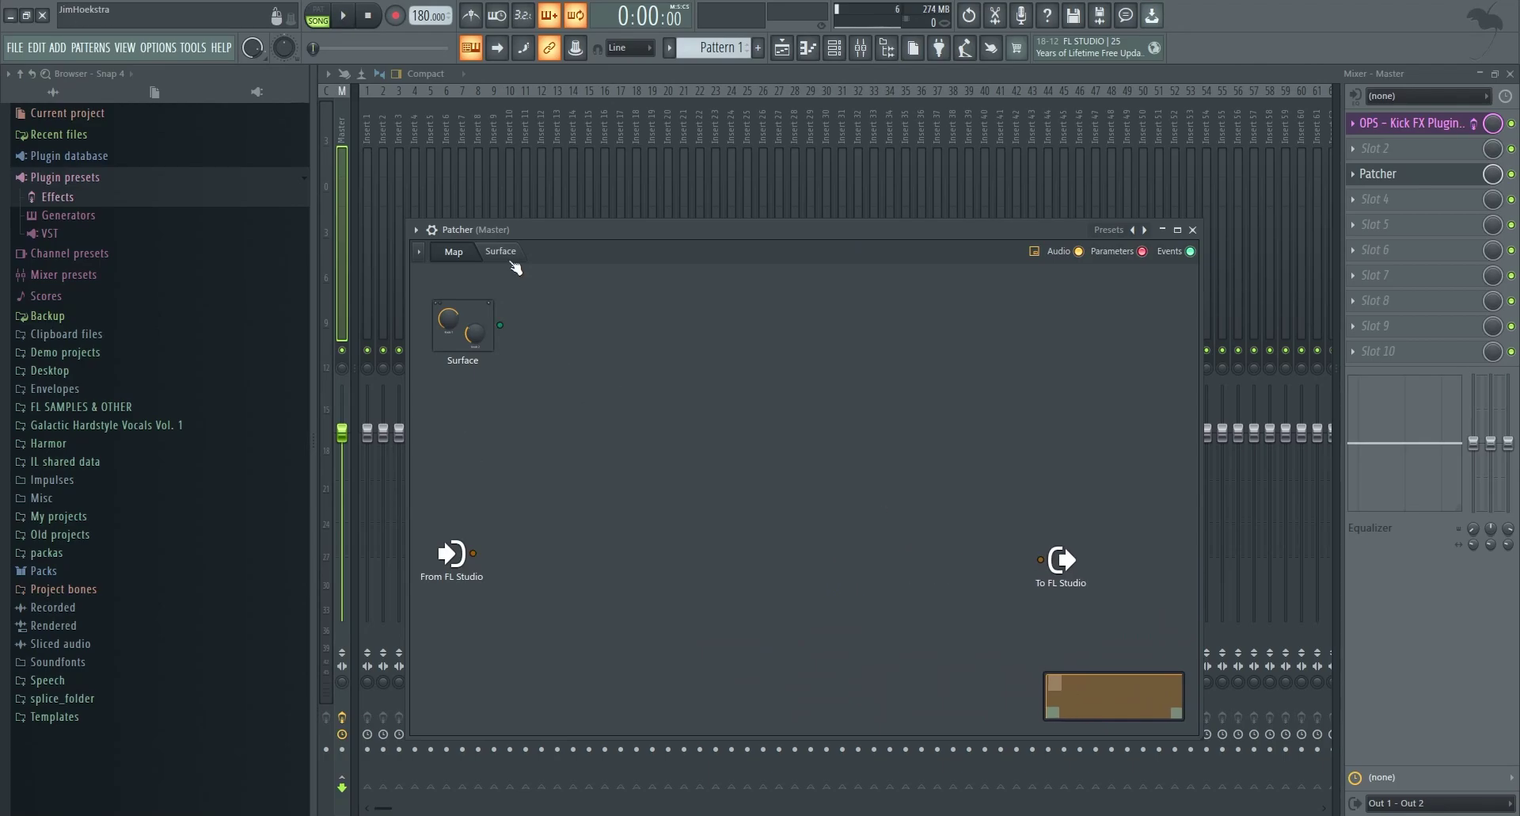
left_click(501, 251)
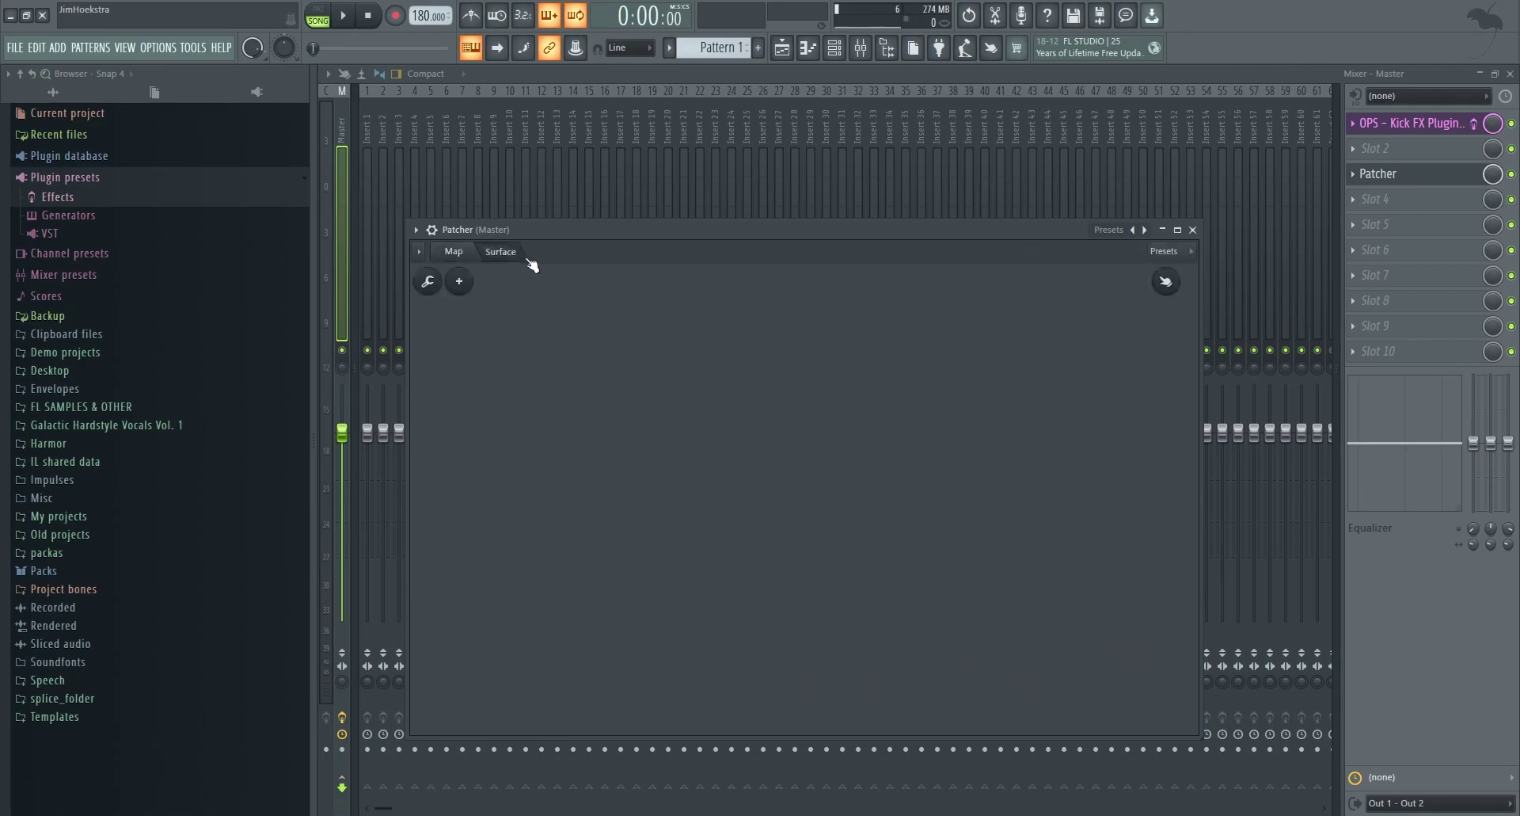
left_click(466, 253)
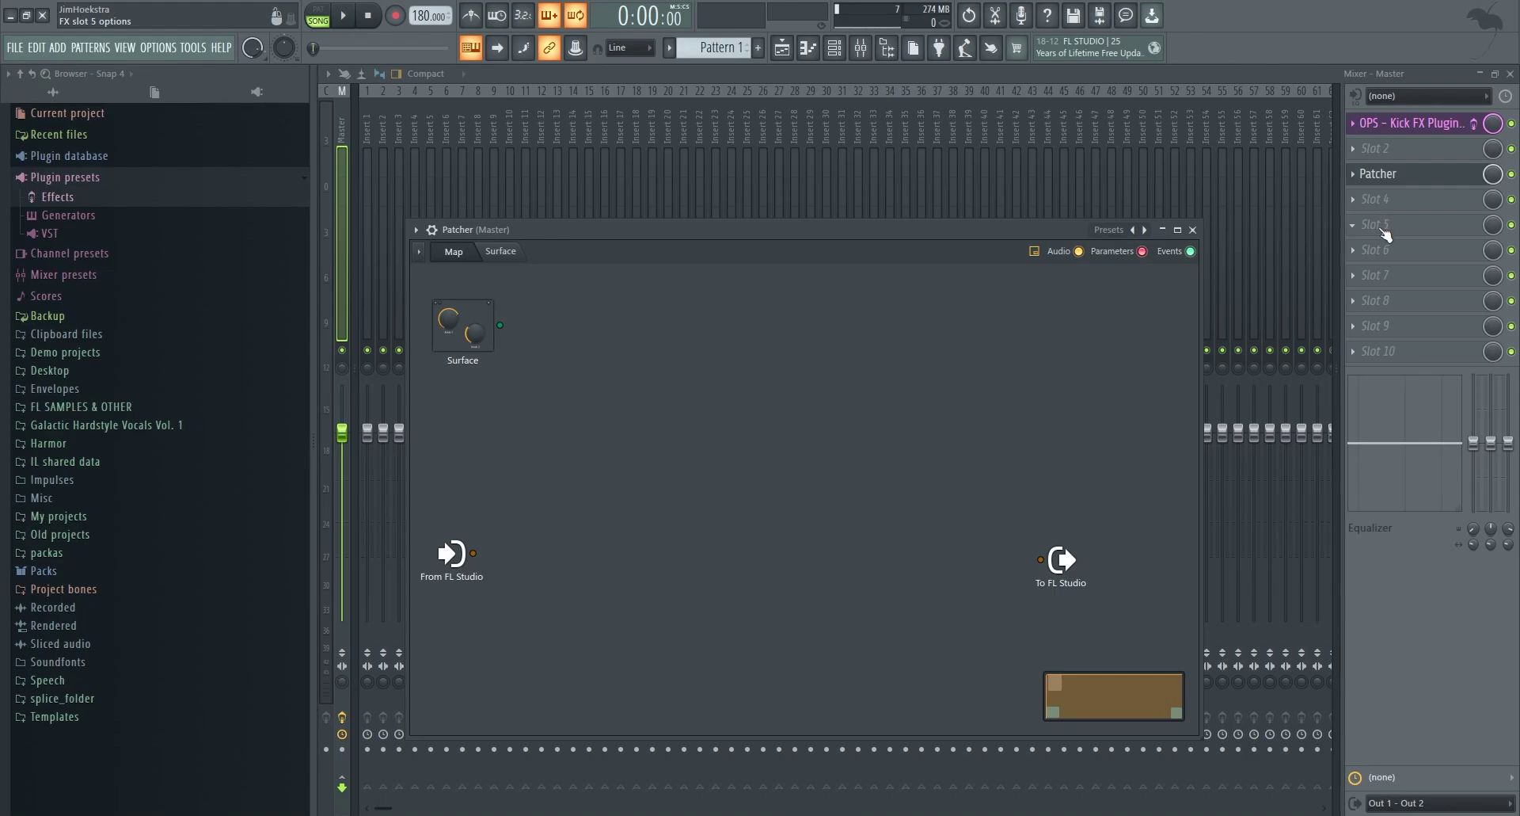
- Load the OPS - Kick FX Plugin (Patcher) preset from the OPS - Uptempo & Hardcore Essentials Vol. 1 pack onto mixer Insert 5
left_click(383, 174)
left_click(399, 175)
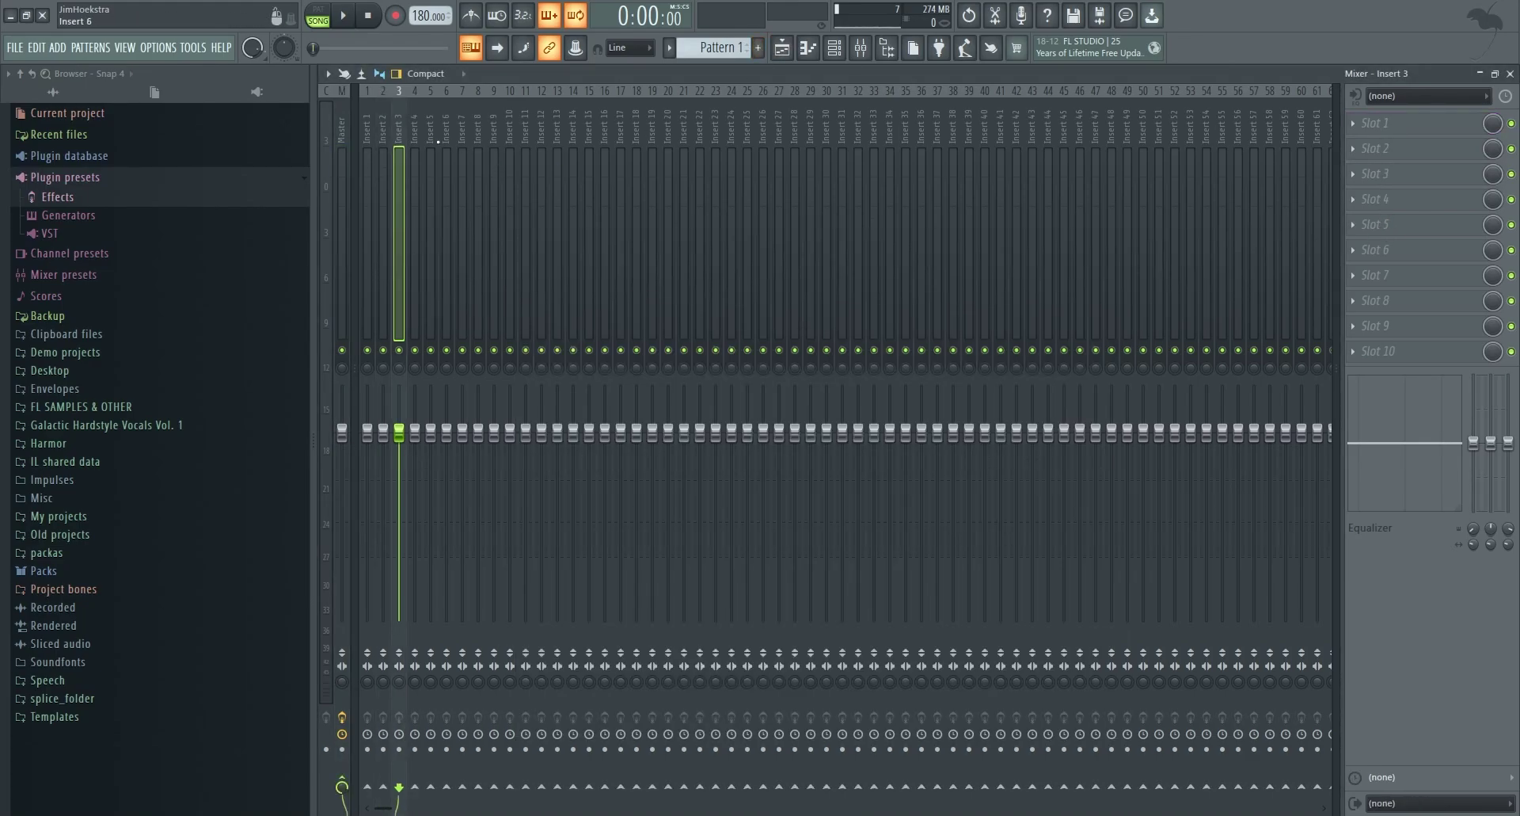
left_click(430, 174)
left_click(78, 572)
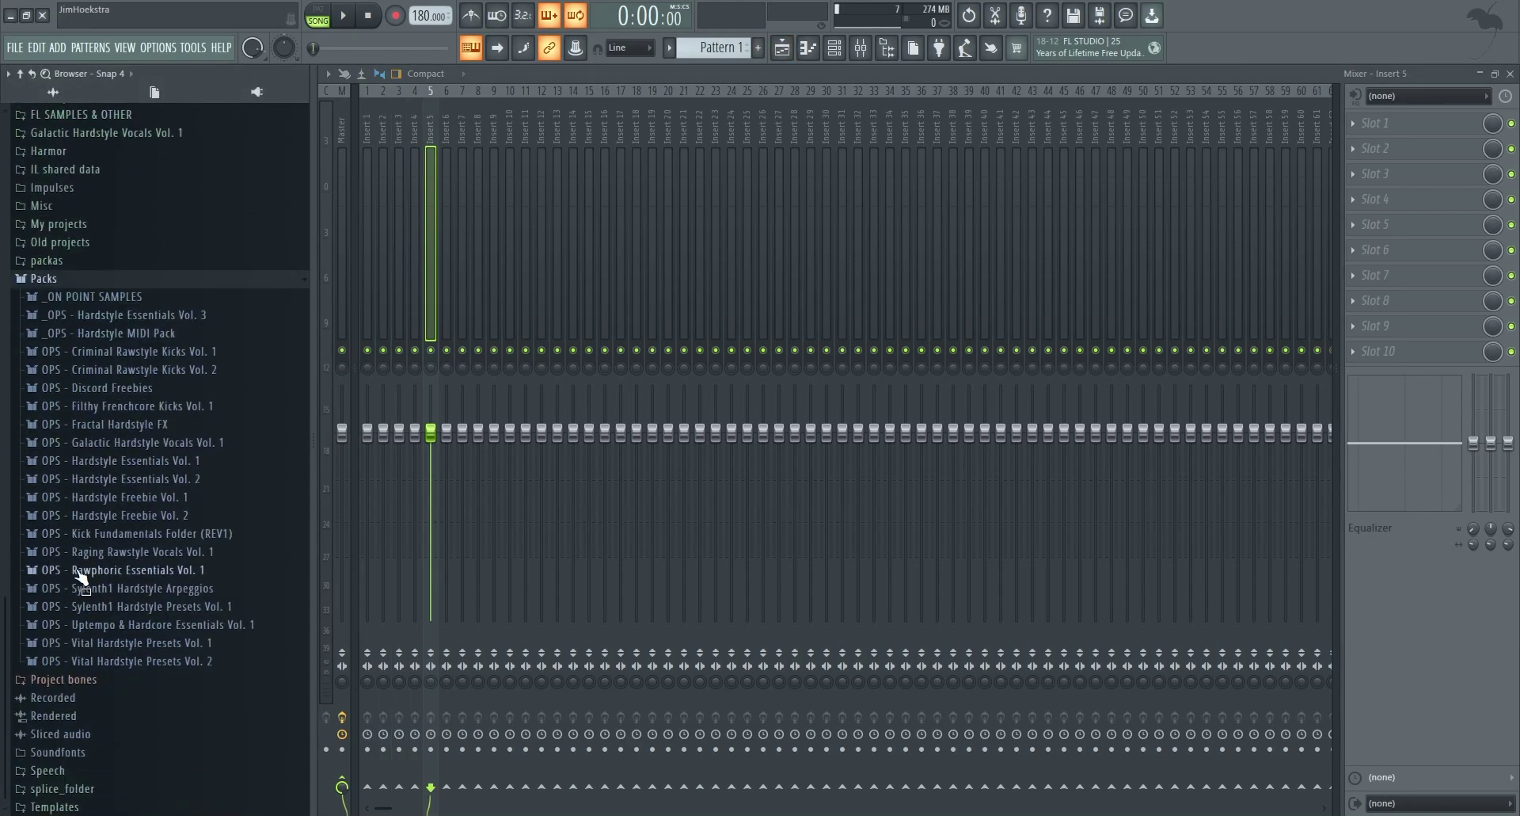
left_click(119, 625)
scroll(119, 630, "down", 3)
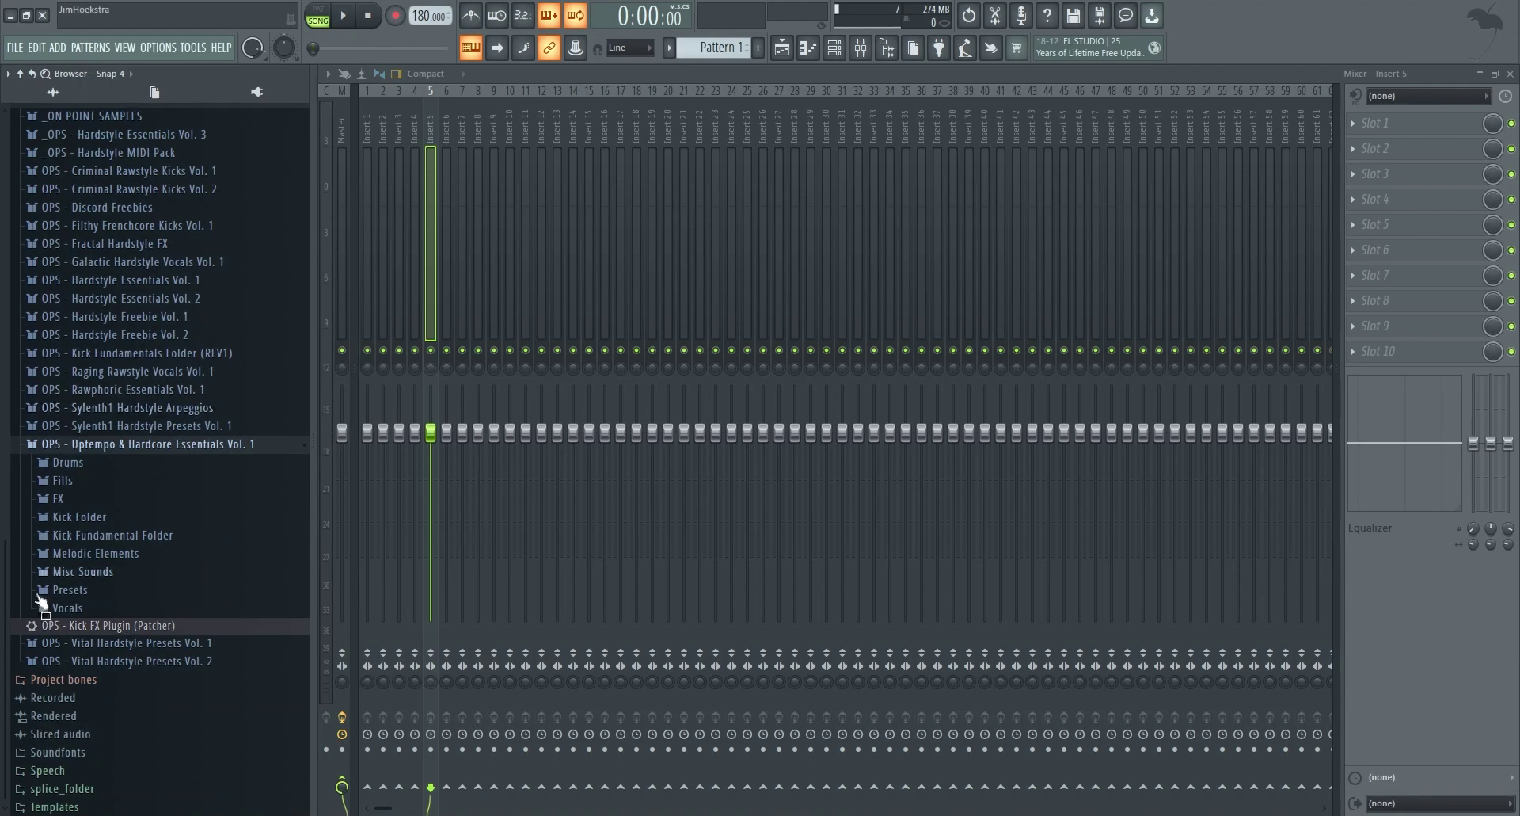
scroll(95, 301, "up", 7)
scroll(95, 444, "down", 7)
left_click_drag(104, 634, 1418, 173)
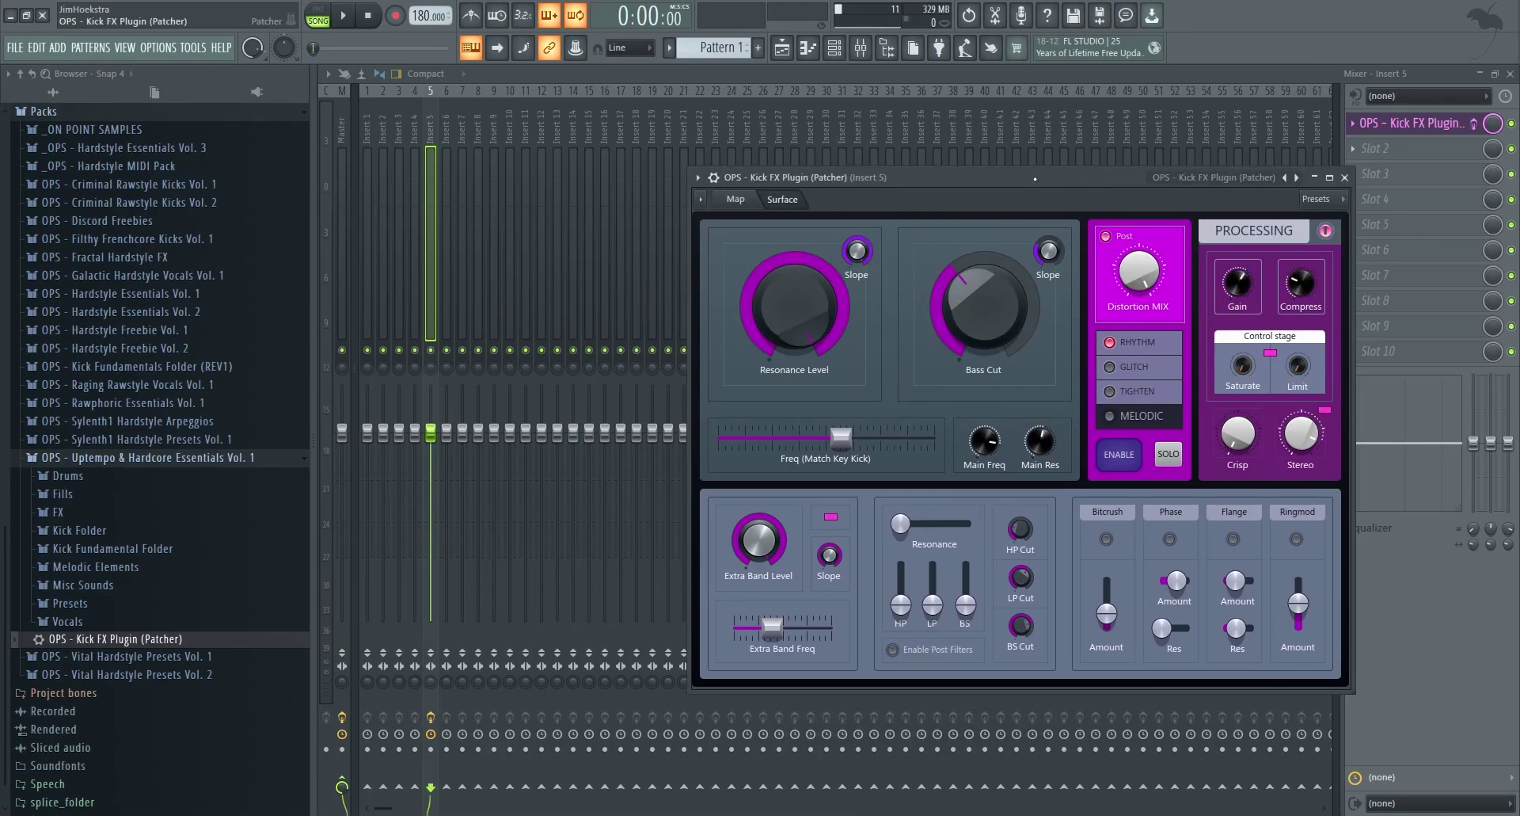
left_click_drag(815, 235, 931, 114)
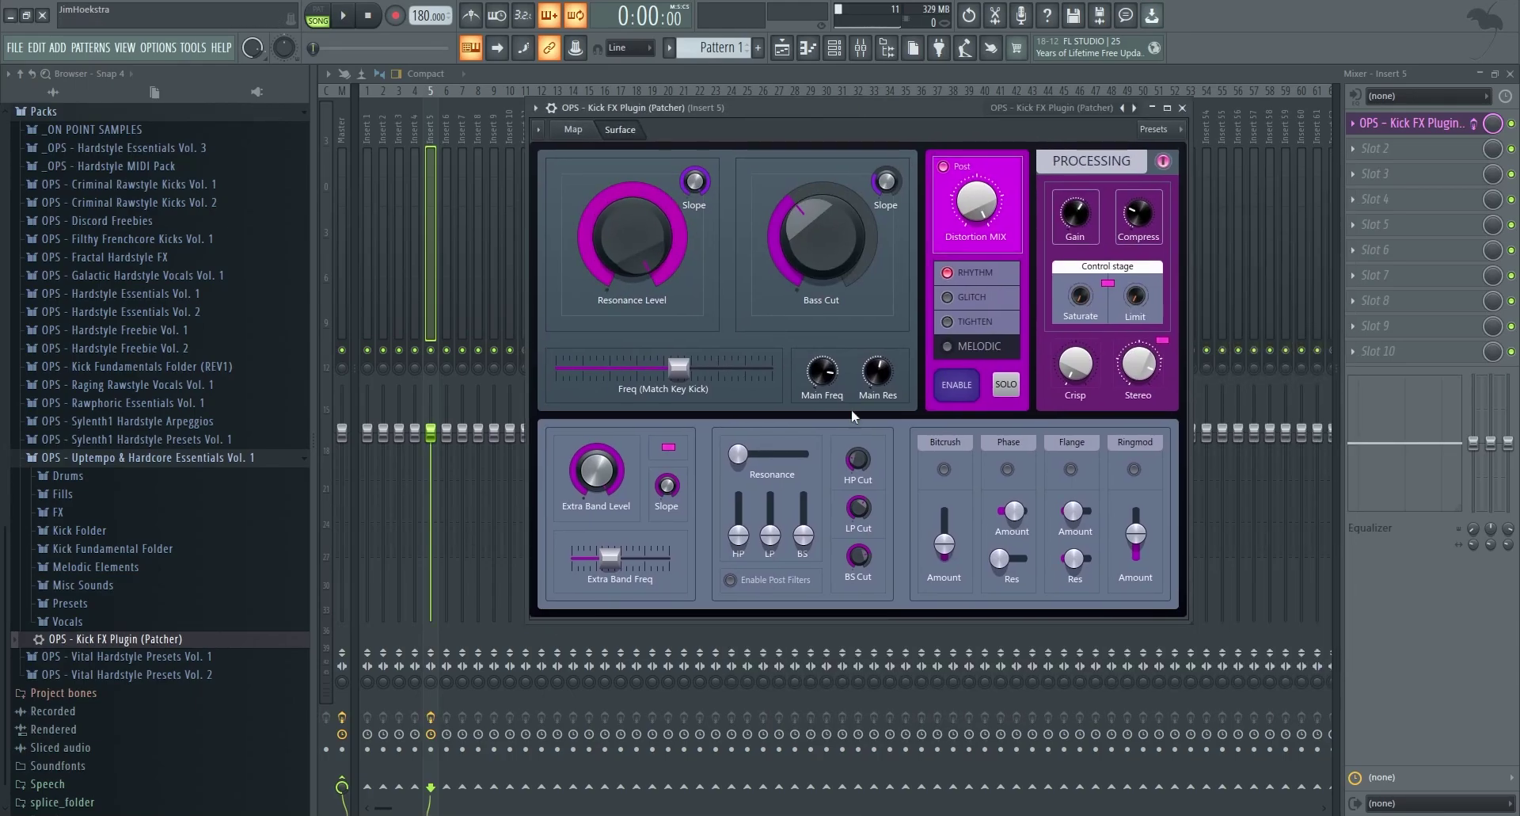
- Close the Kick FX plugin window and add empty Patchers to slots 3 and 4 of Insert 5
left_click(1375, 131)
left_click(1389, 170)
left_click(1232, 96)
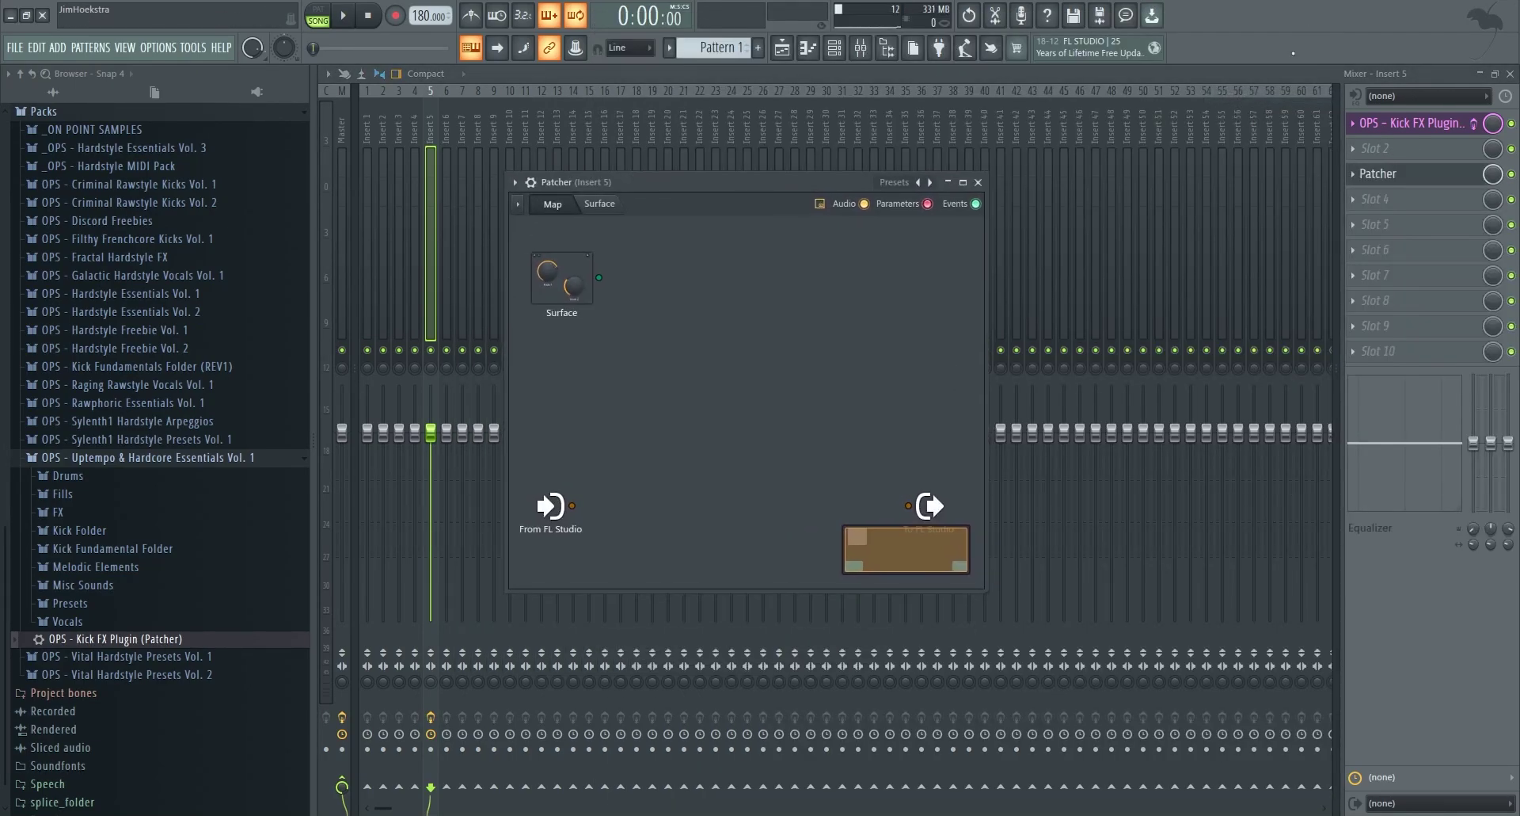
left_click(1364, 196)
left_click(1232, 96)
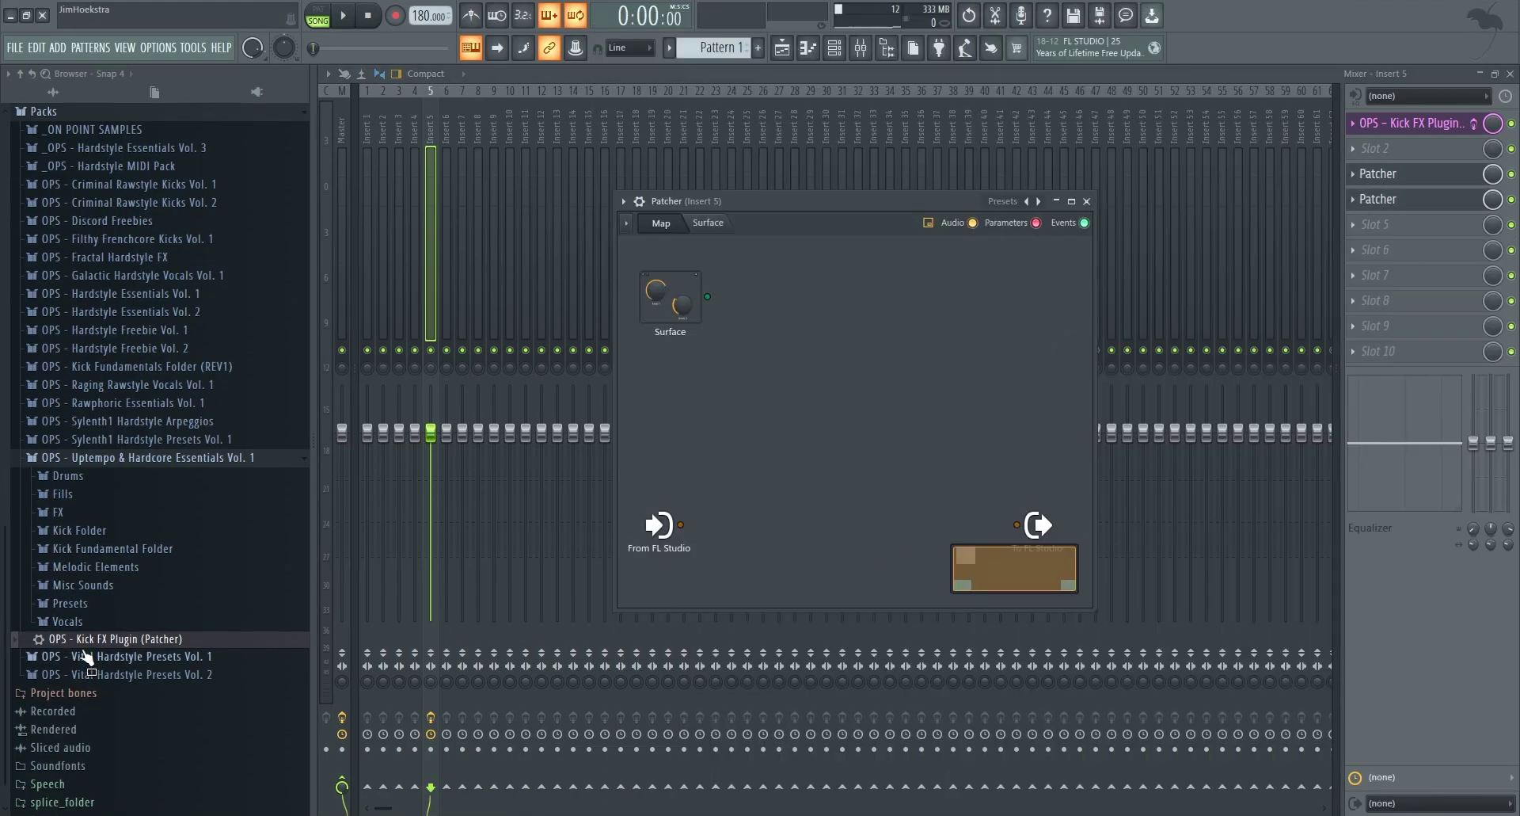
- Place the OPS - Kick FX Plugin (Patcher) preset inside the slot 4 Patcher, view its surface, and remove that Patcher from the slot
left_click(92, 624)
left_click(93, 627)
left_click_drag(122, 641, 886, 443)
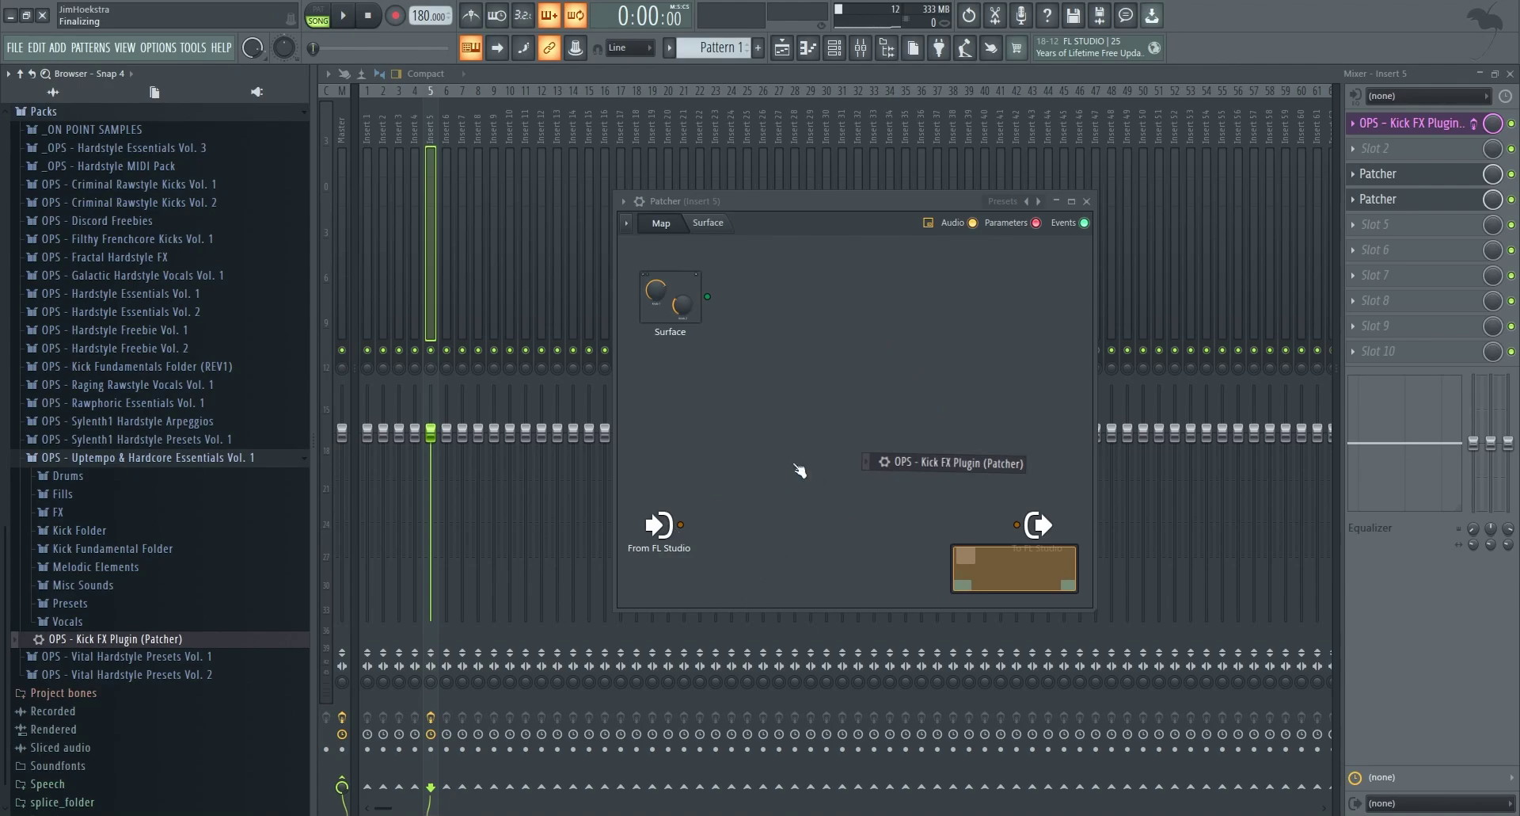
left_click_drag(891, 445, 834, 458)
double_click(834, 458)
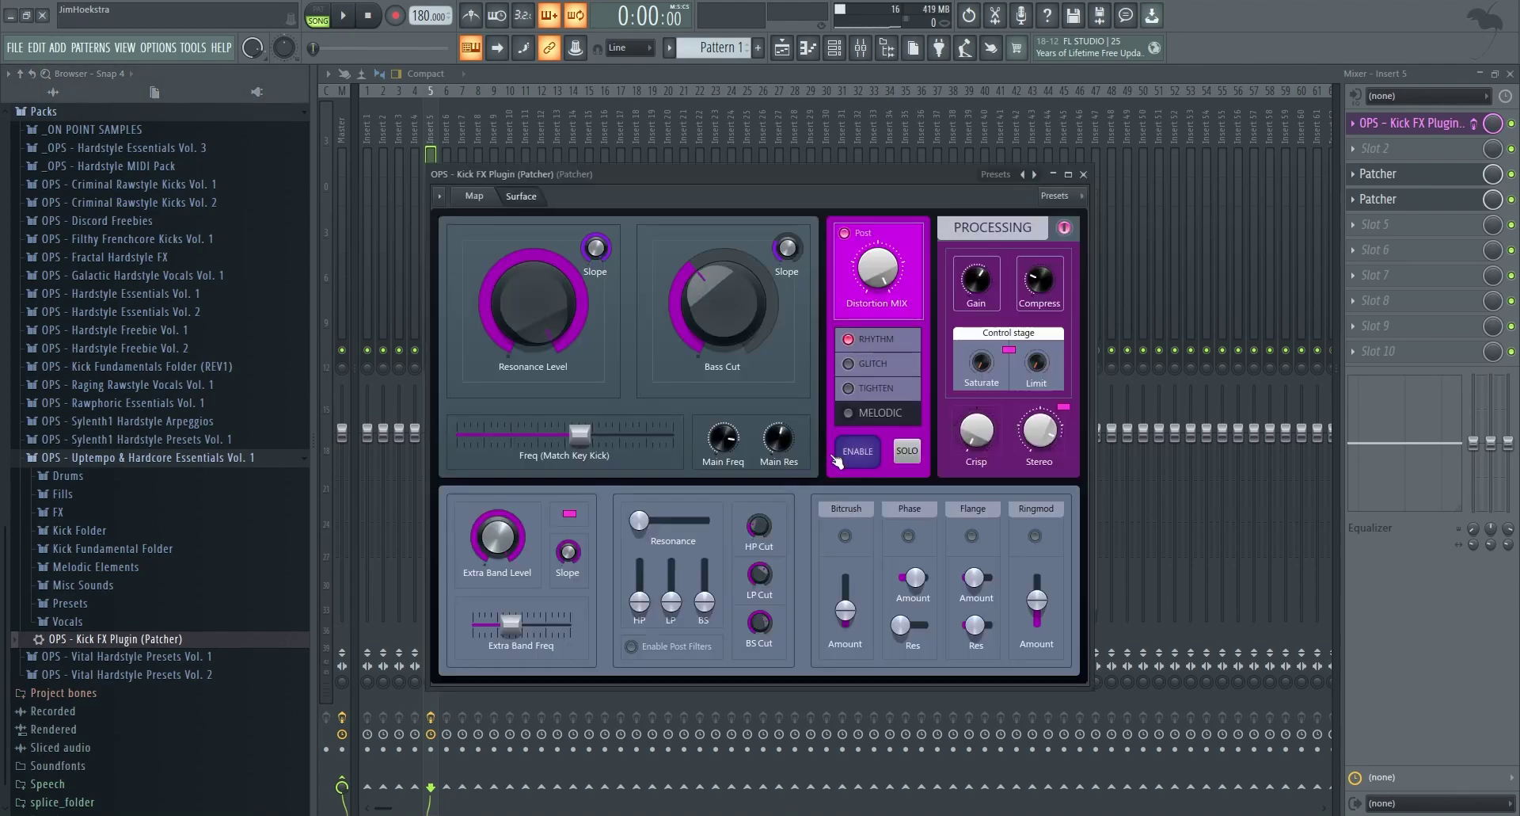
left_click(1084, 174)
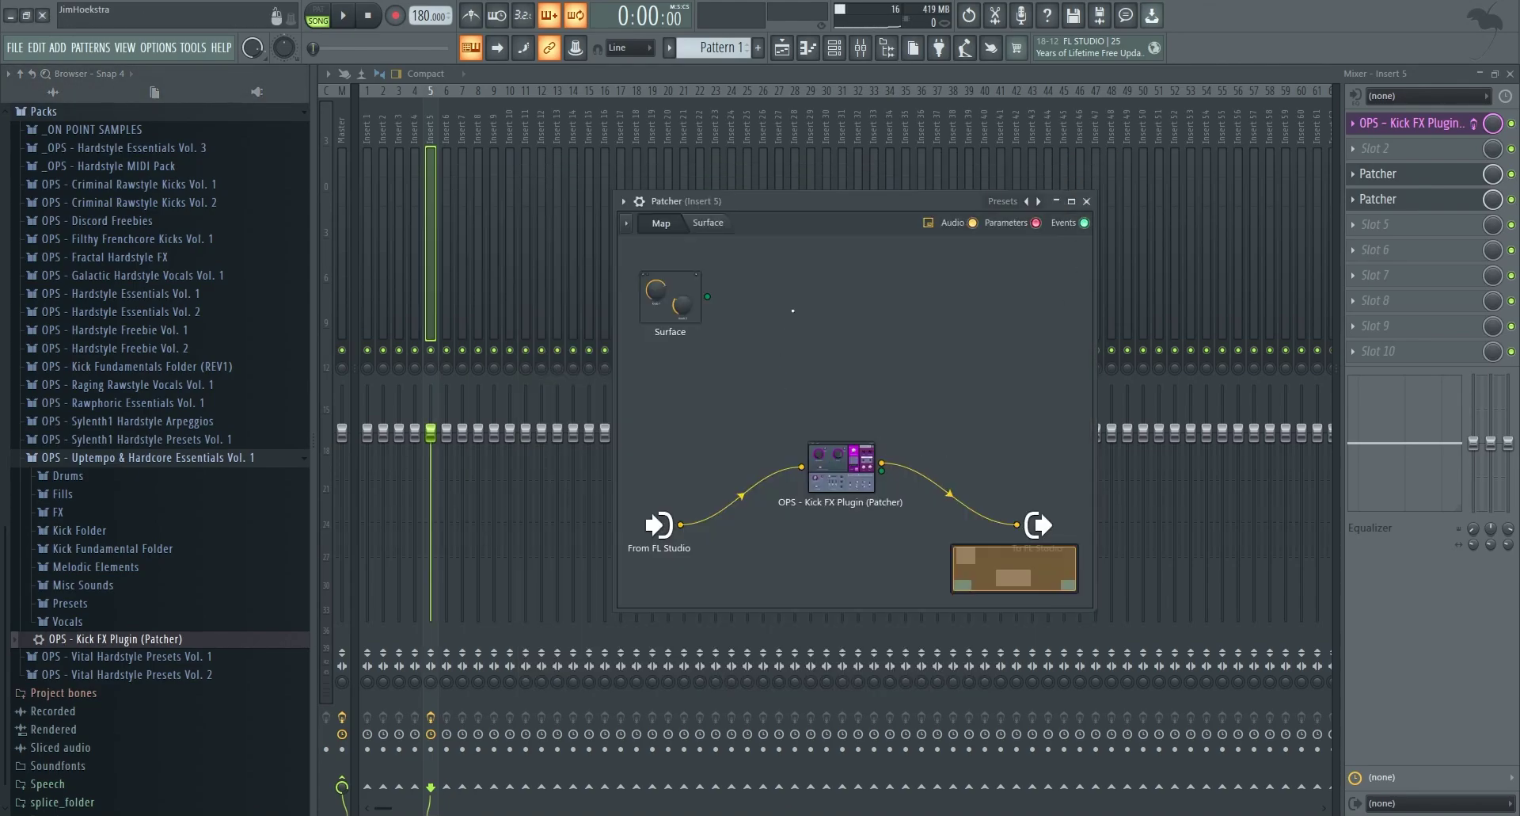
left_click(1354, 201)
left_click(1378, 237)
- Find the Patcher folder among the effect plugin presets and open it in Windows File Explorer
scroll(127, 356, "up", 7)
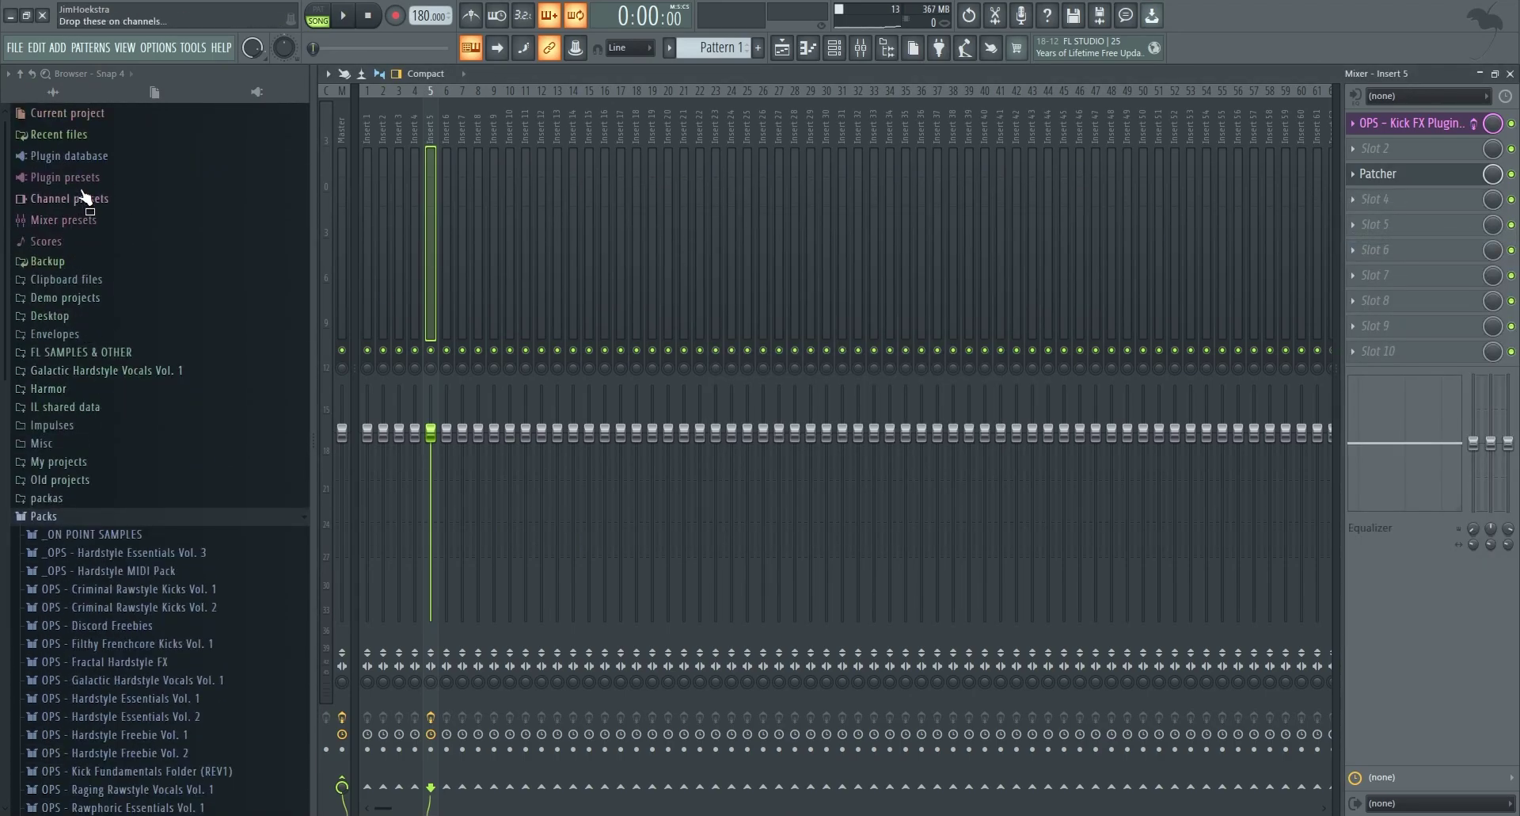
left_click(87, 179)
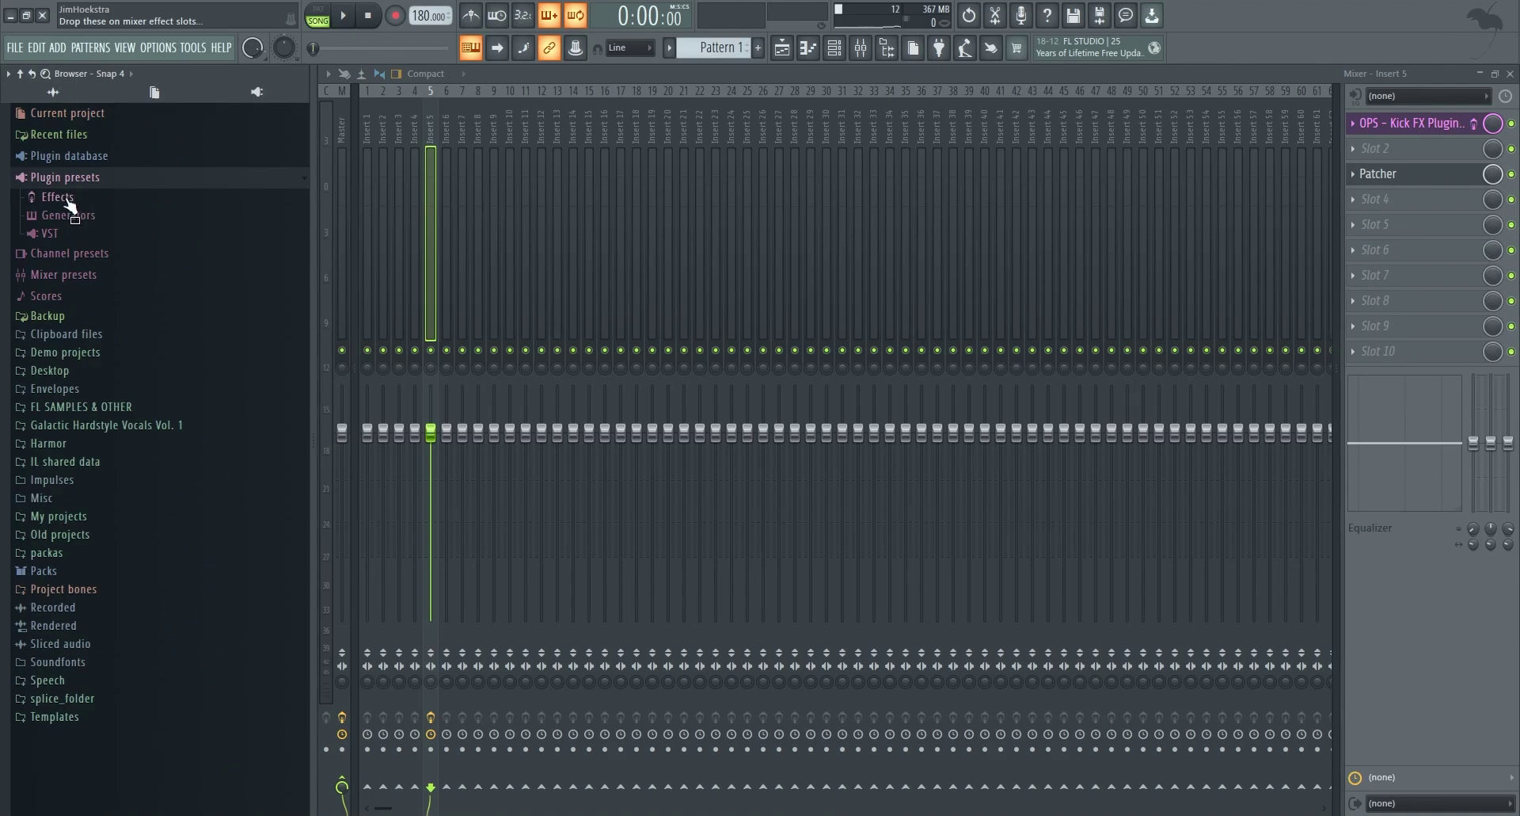
left_click(67, 200)
scroll(92, 291, "down", 8)
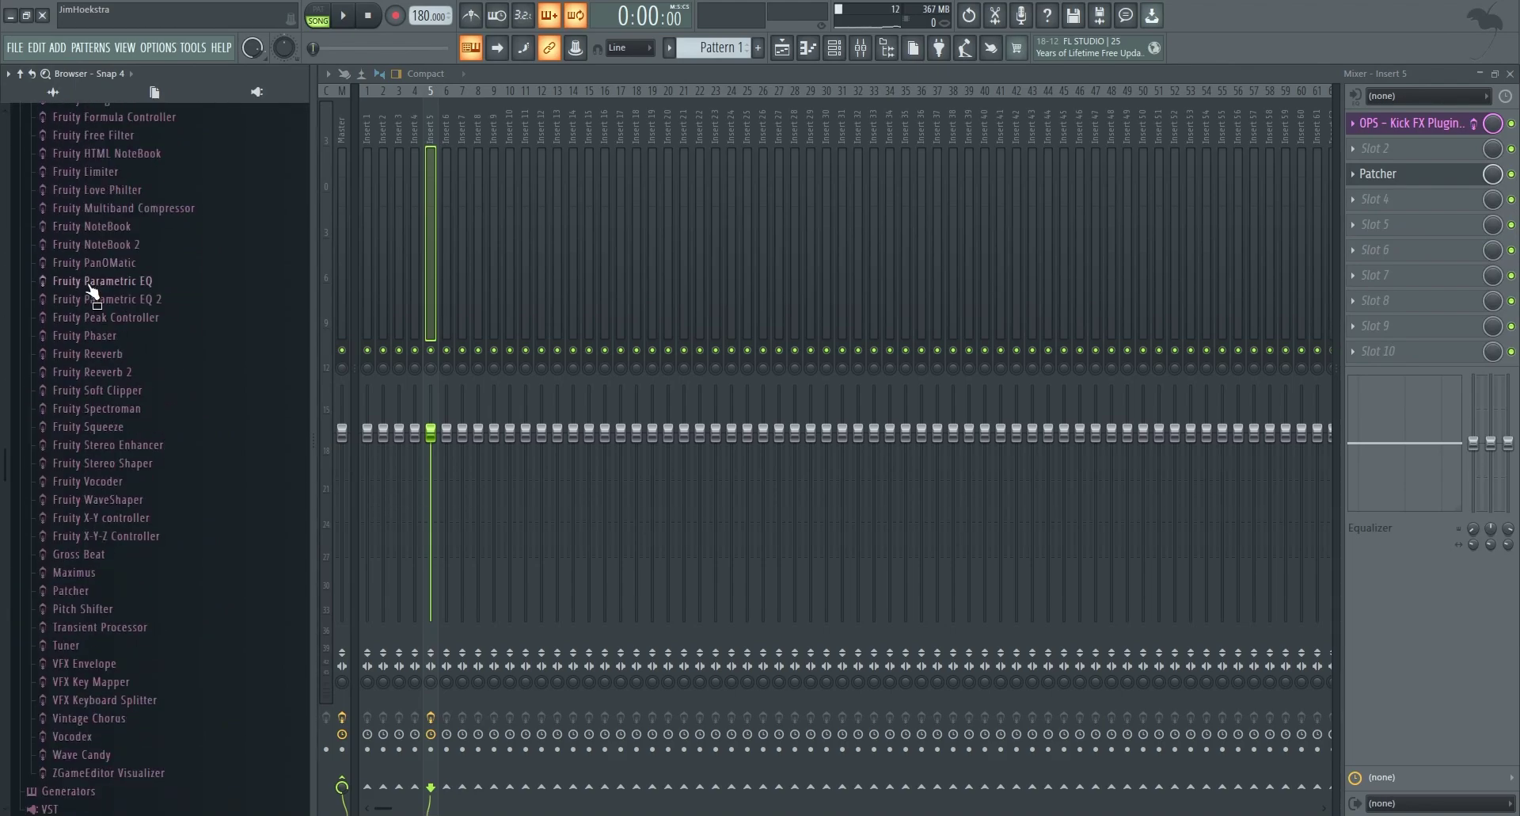
left_click(92, 595)
right_click(78, 207)
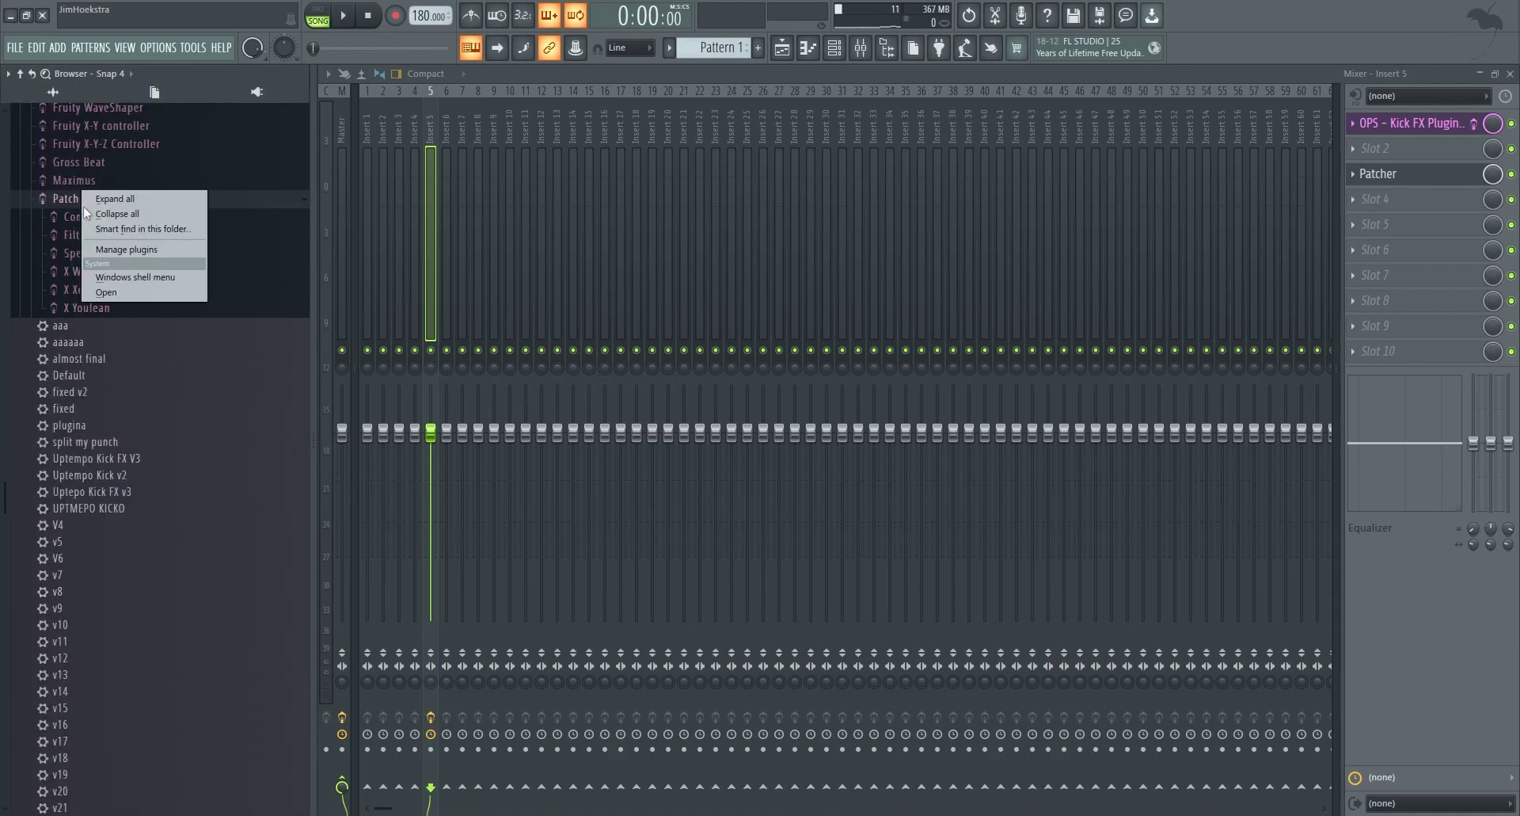
left_click(128, 276)
left_click(173, 291)
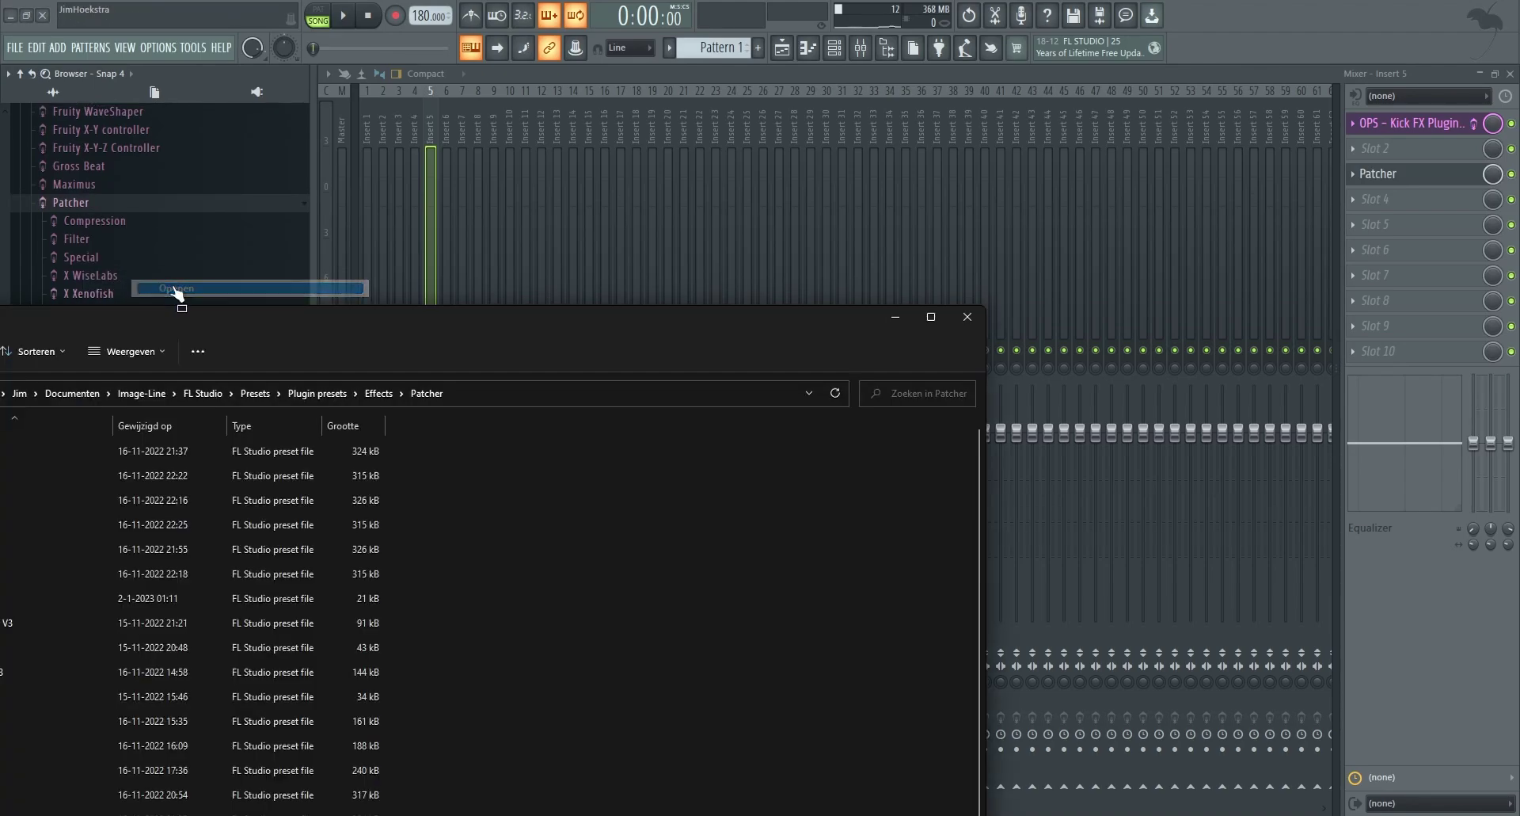
left_click_drag(320, 322, 1010, 95)
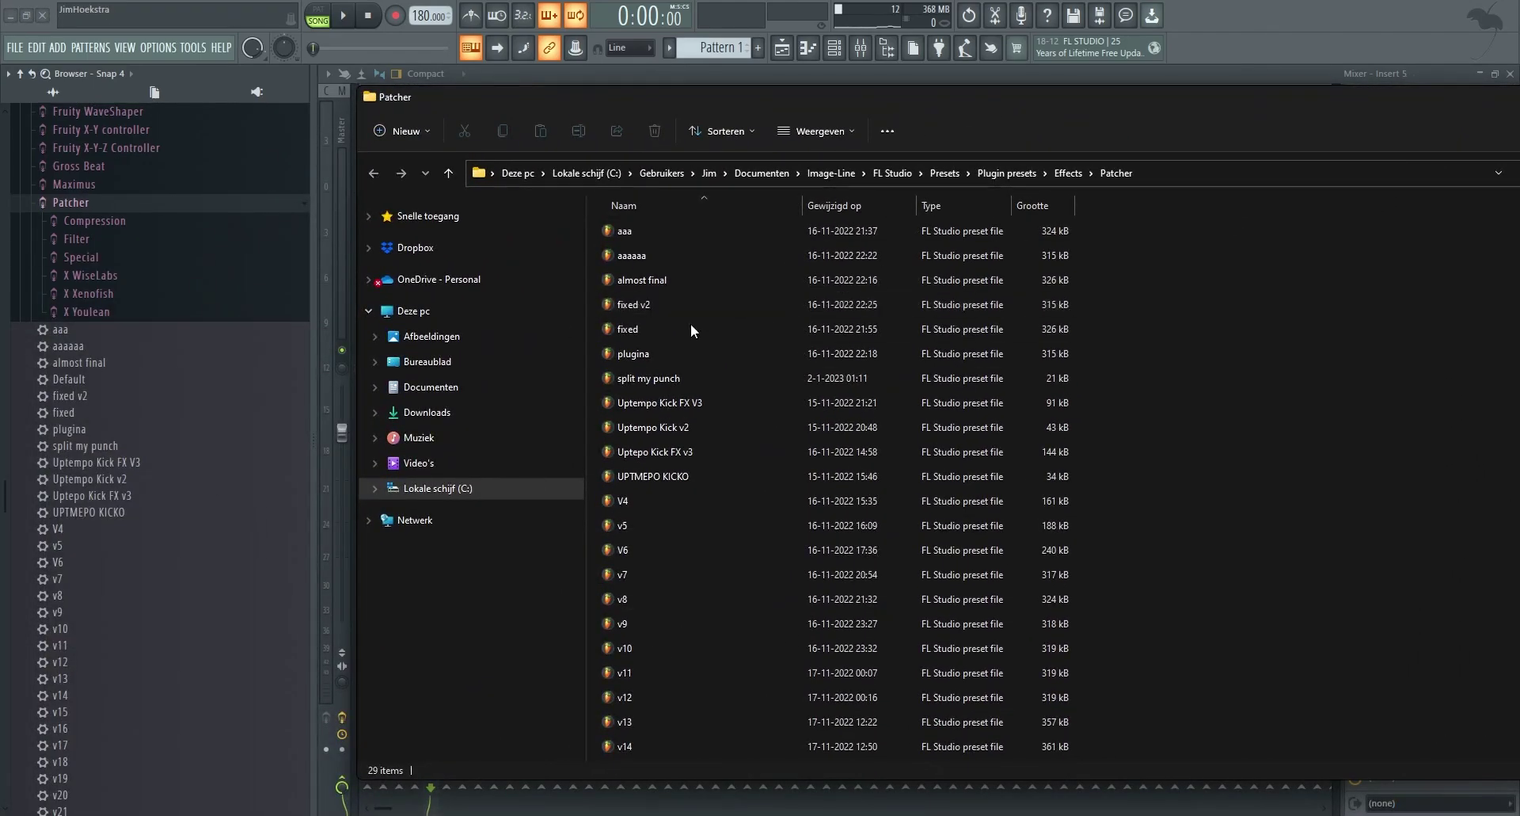
left_click_drag(1277, 99, 931, 188)
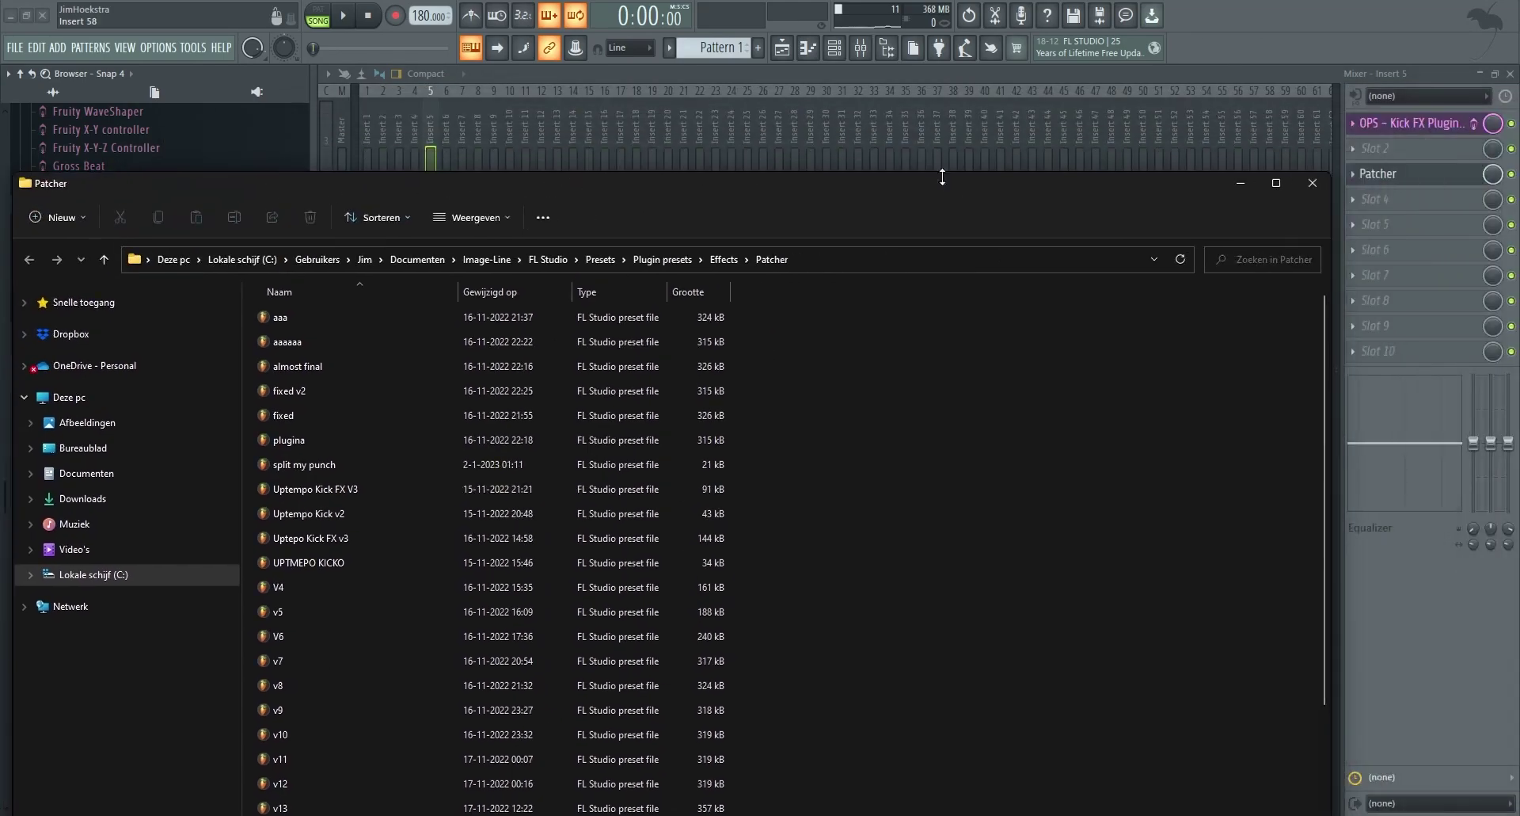
- Open the Patcher in slot 3 of Insert 5 and look through its preset list
left_click(1397, 185)
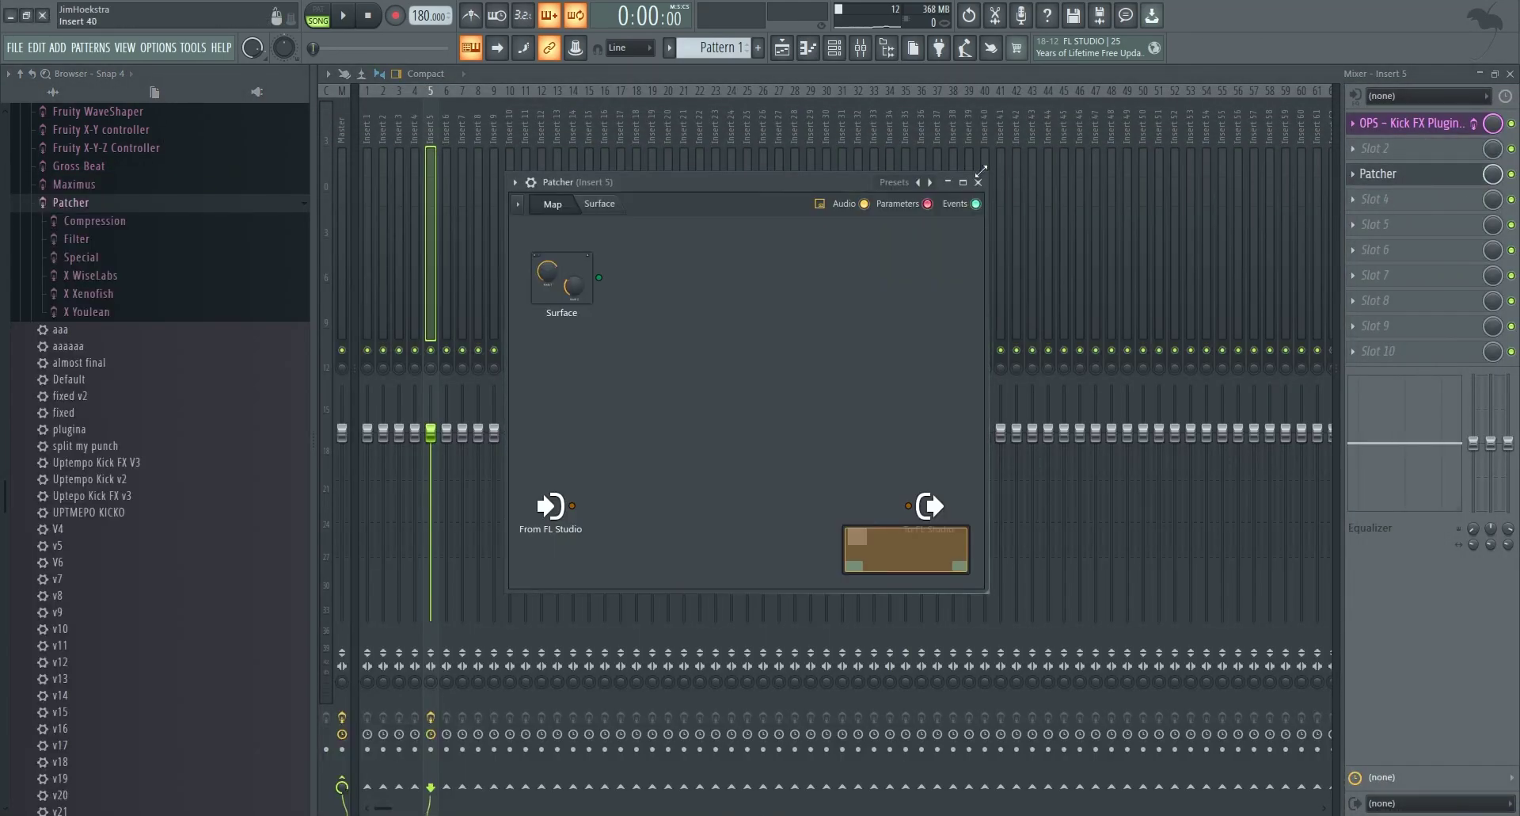
left_click(895, 185)
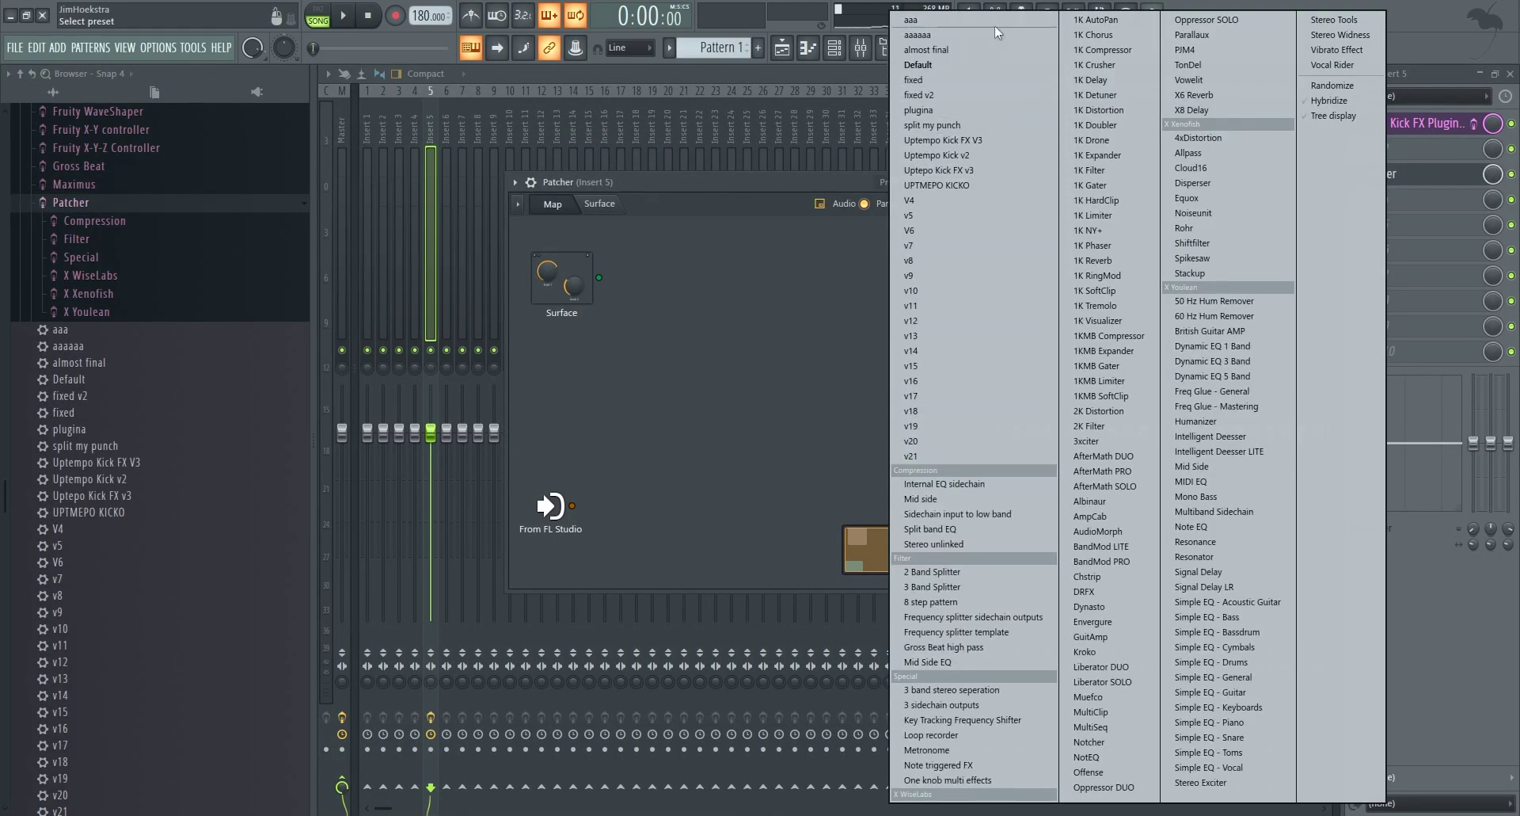
left_click(620, 117)
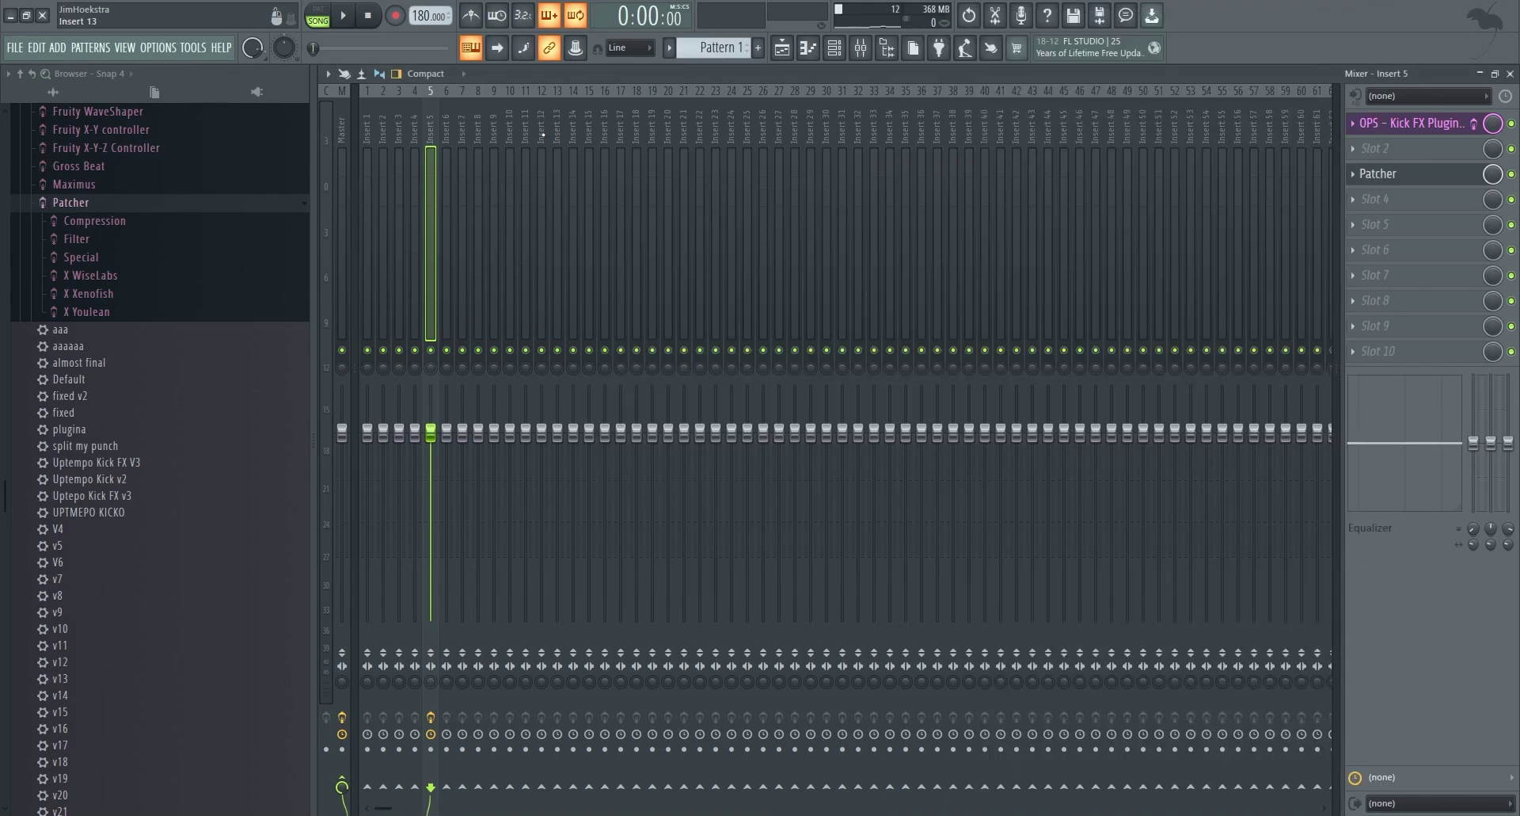
left_click(448, 156)
left_click(430, 237)
left_click(1378, 148)
left_click(1362, 209)
- Open the OPS_UHE1_EARLY_KICK_18_A clip from the playlist and route its channel to mixer Insert 4
left_click(782, 49)
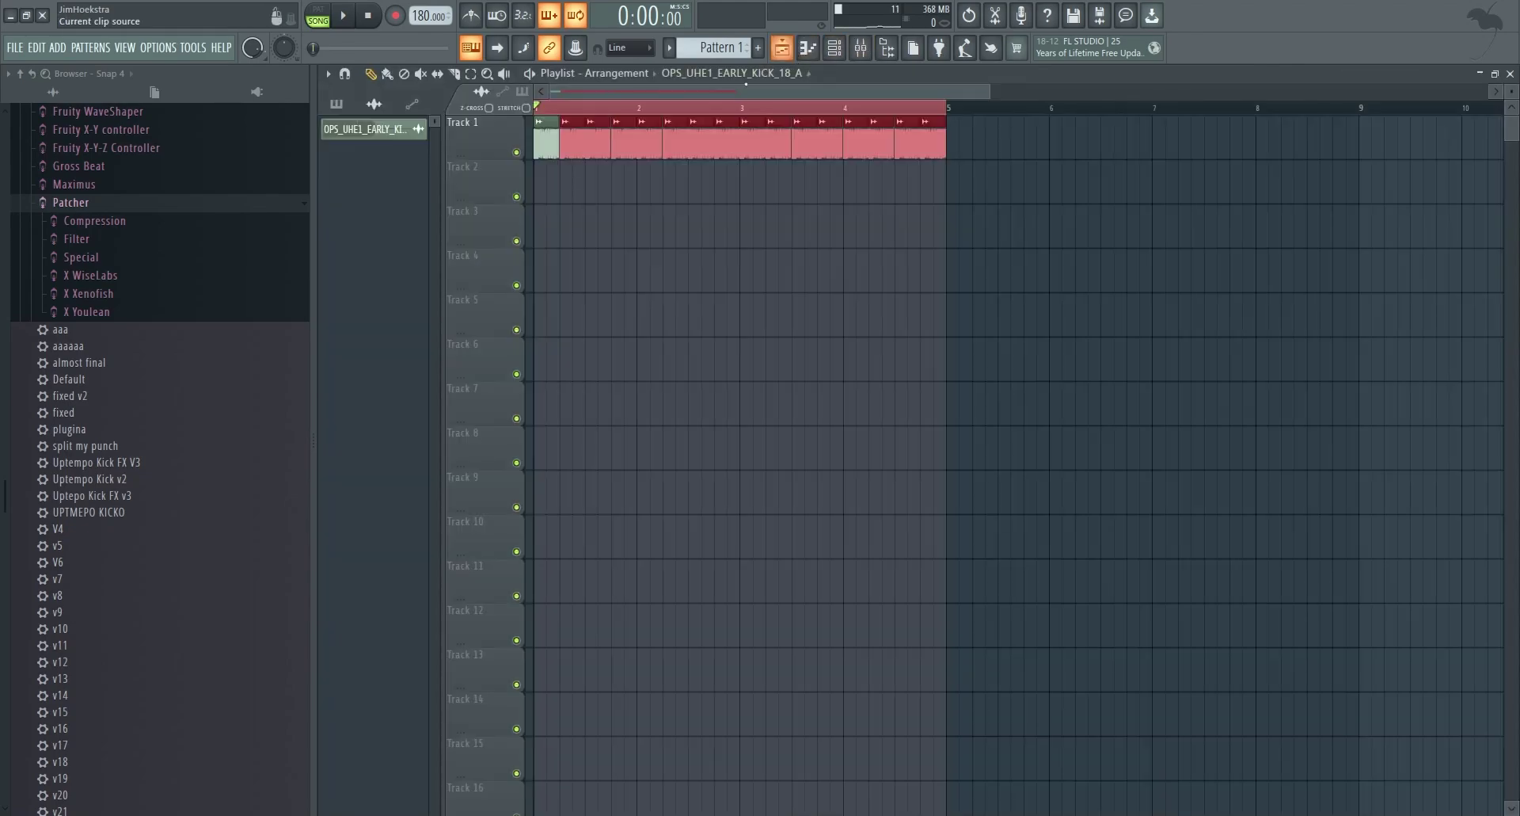
scroll(602, 149, "up", 2)
double_click(608, 144)
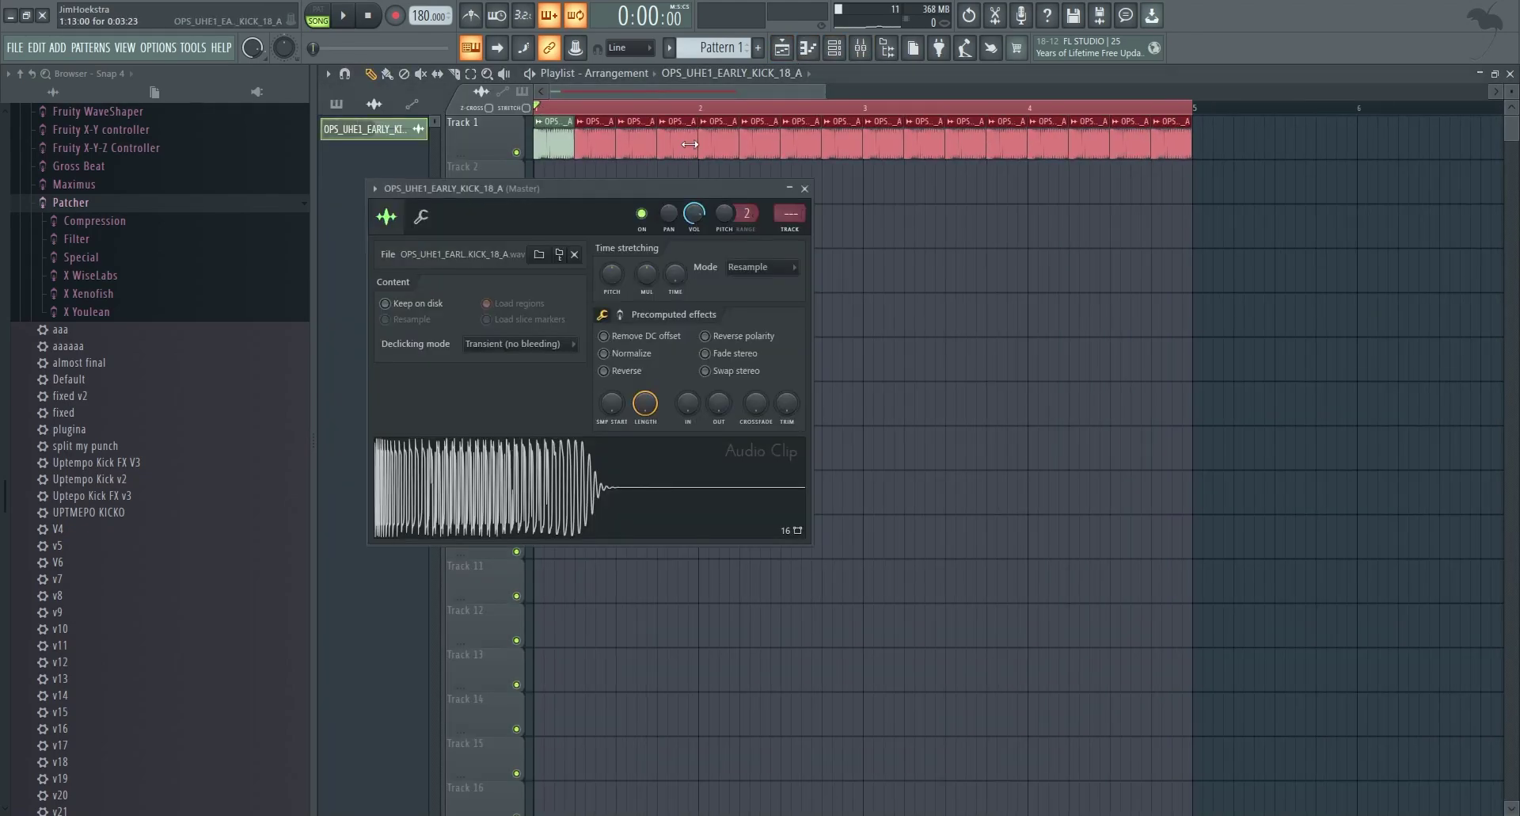
left_click(861, 48)
right_click(413, 158)
mouse_move(554, 263)
left_click(631, 264)
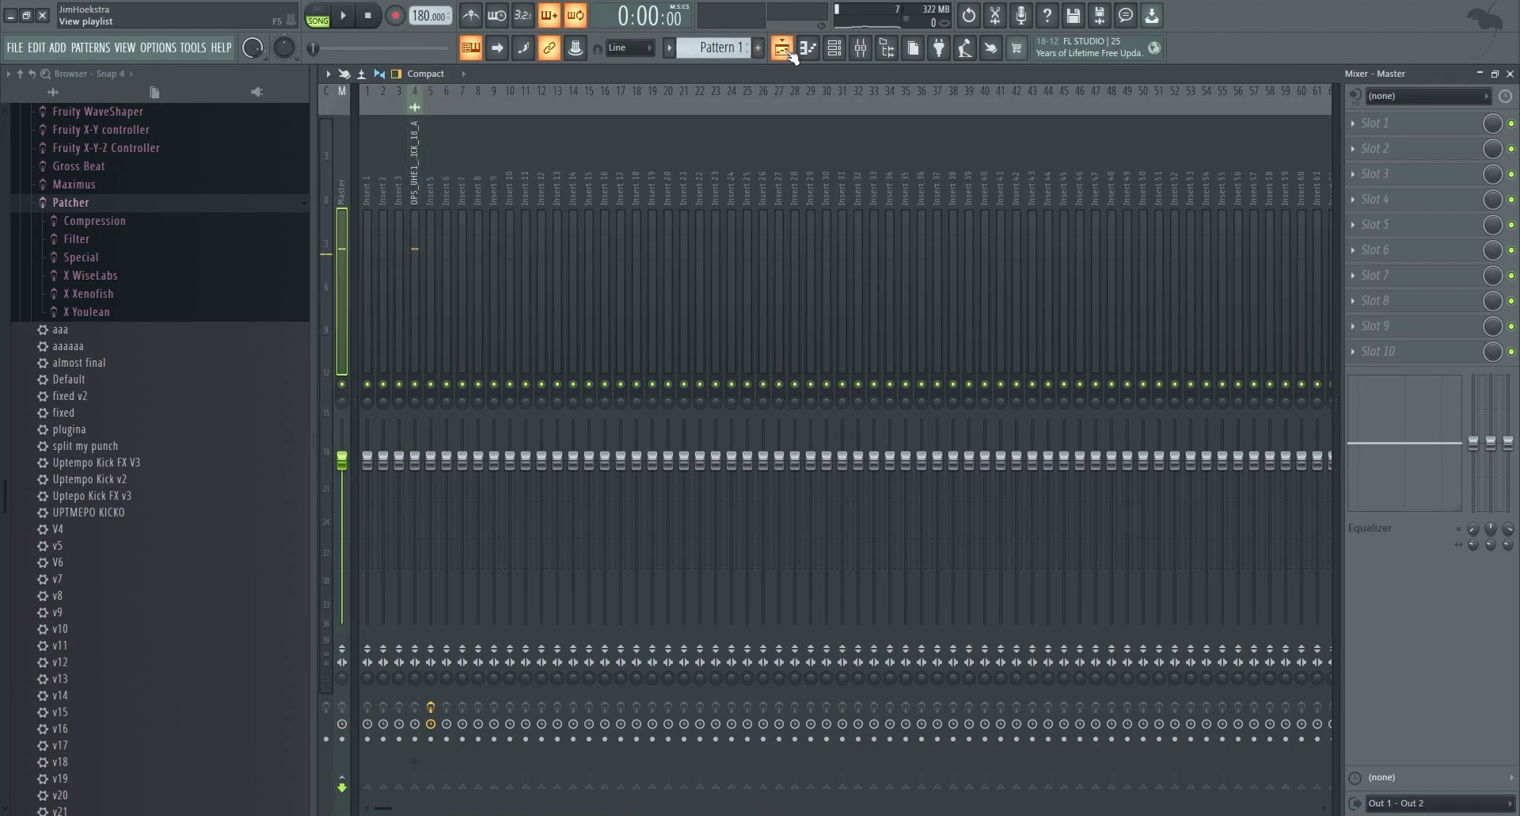
- Play the kick loop briefly in the playlist and open the kick clip's channel settings
left_click(788, 52)
key("space")
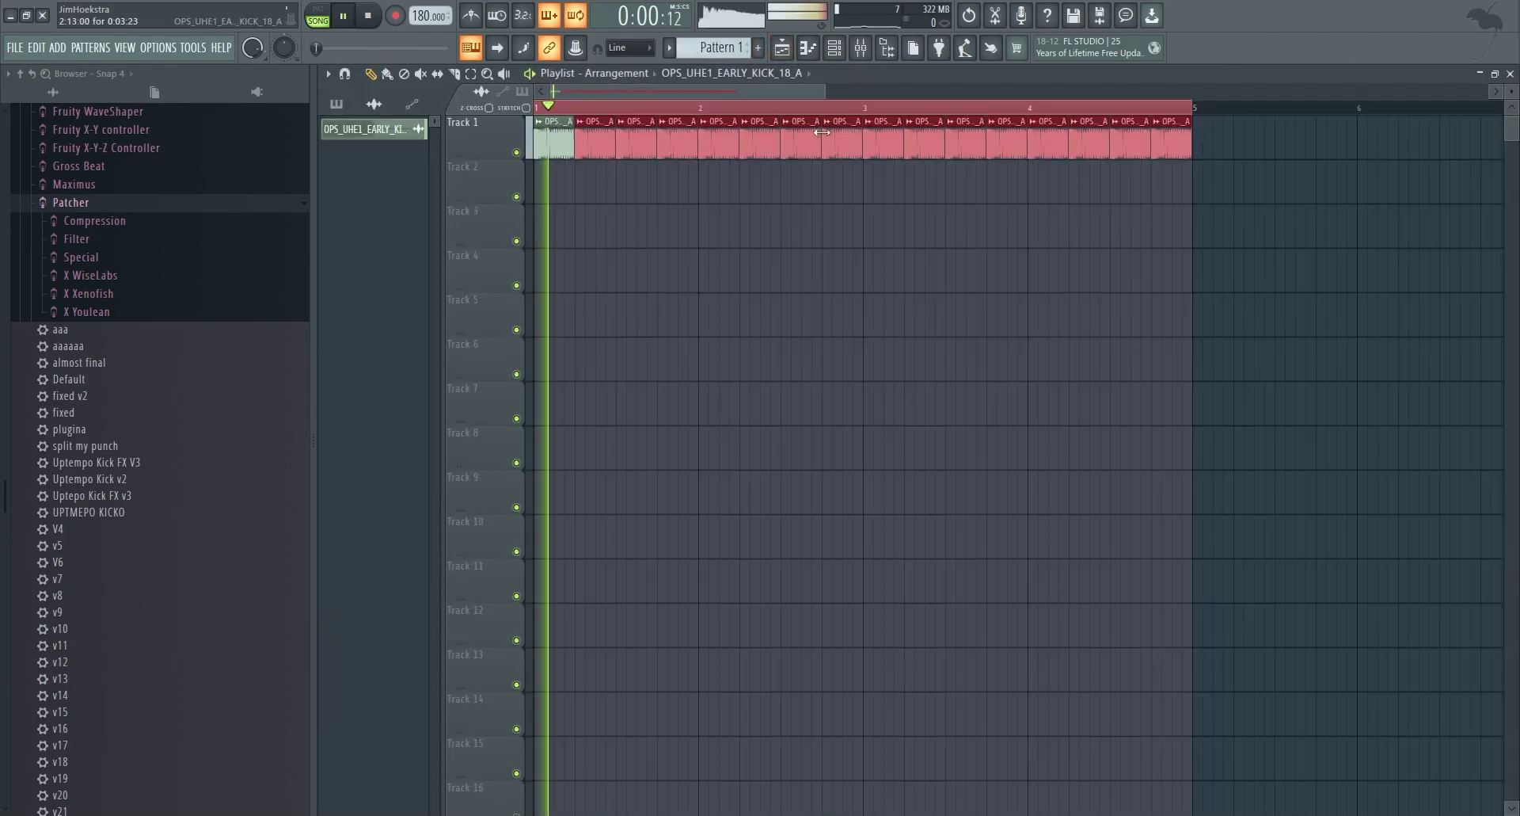
double_click(817, 129)
key("space")
- Browse the Early Kicks samples in the Uptempo & Hardcore Essentials Vol. 1 pack's Kick Folder and start playing the kick loop
left_click_drag(79, 203, 88, 207)
left_click(88, 216)
left_click(86, 206)
scroll(111, 427, "down", 3)
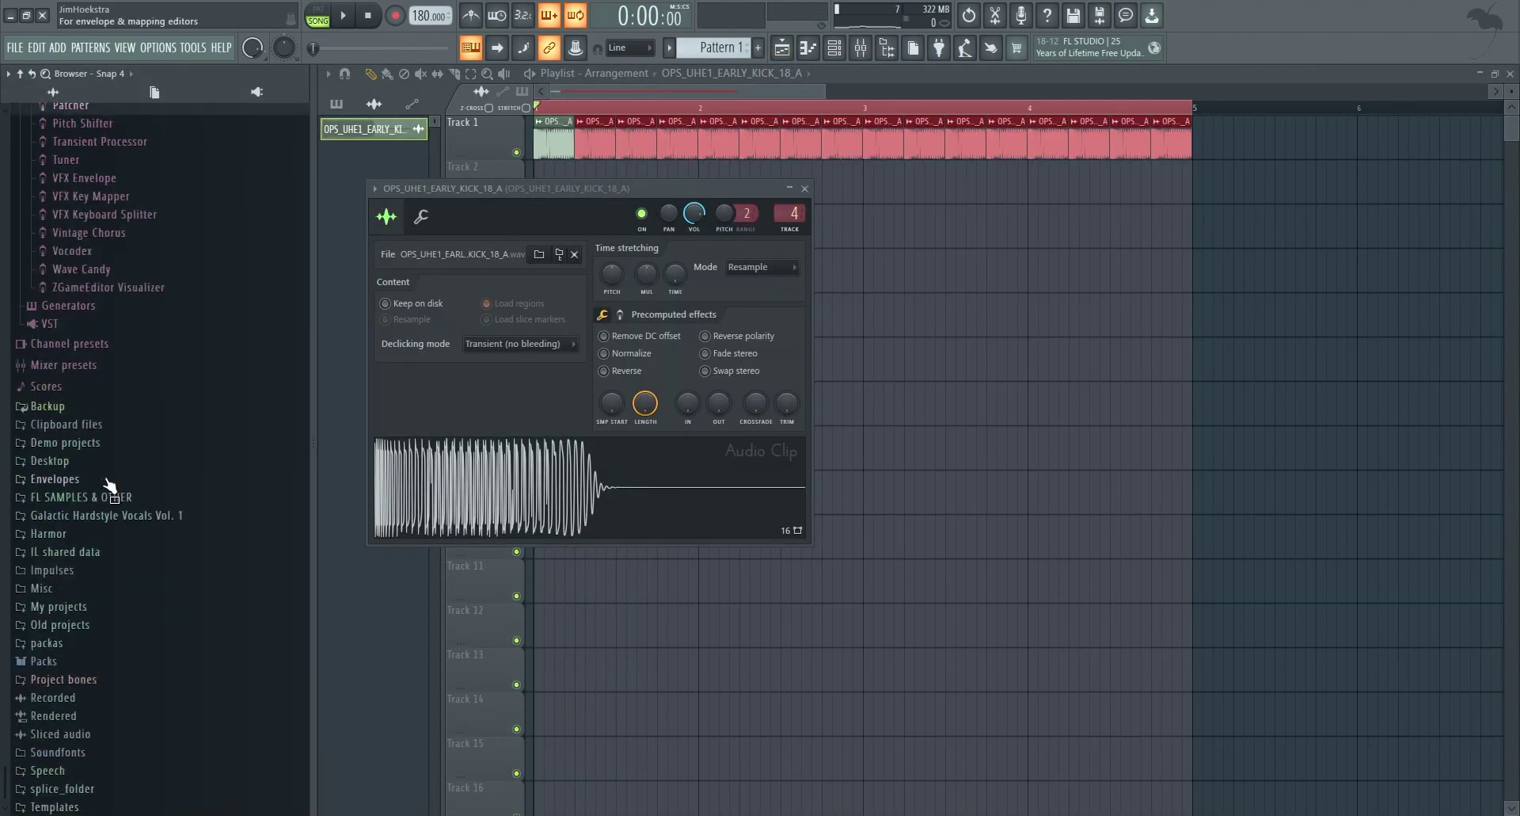
left_click(49, 664)
left_click(150, 624)
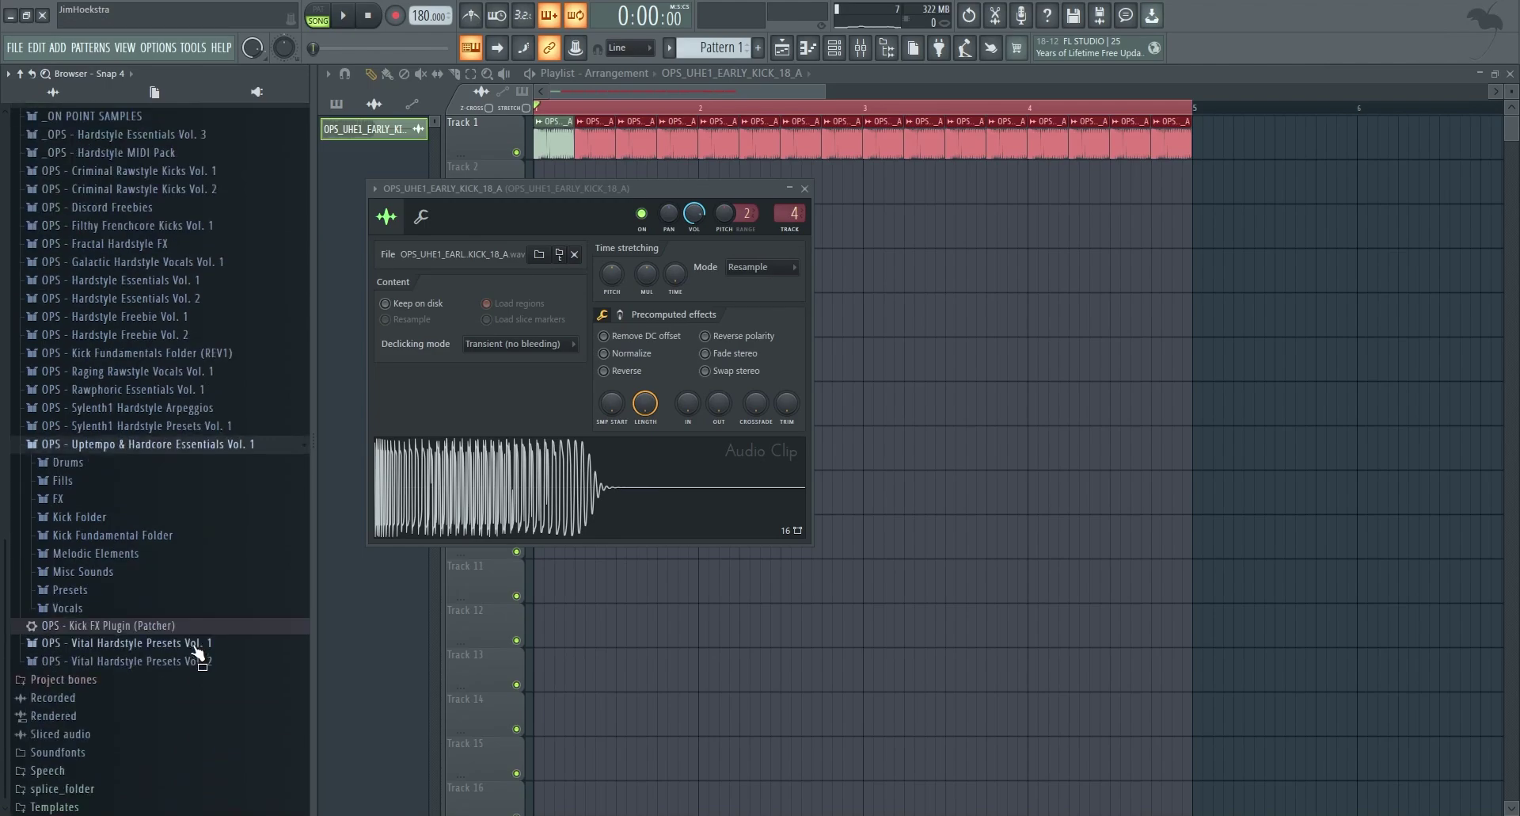
left_click(87, 516)
left_click(93, 536)
scroll(72, 507, "down", 6)
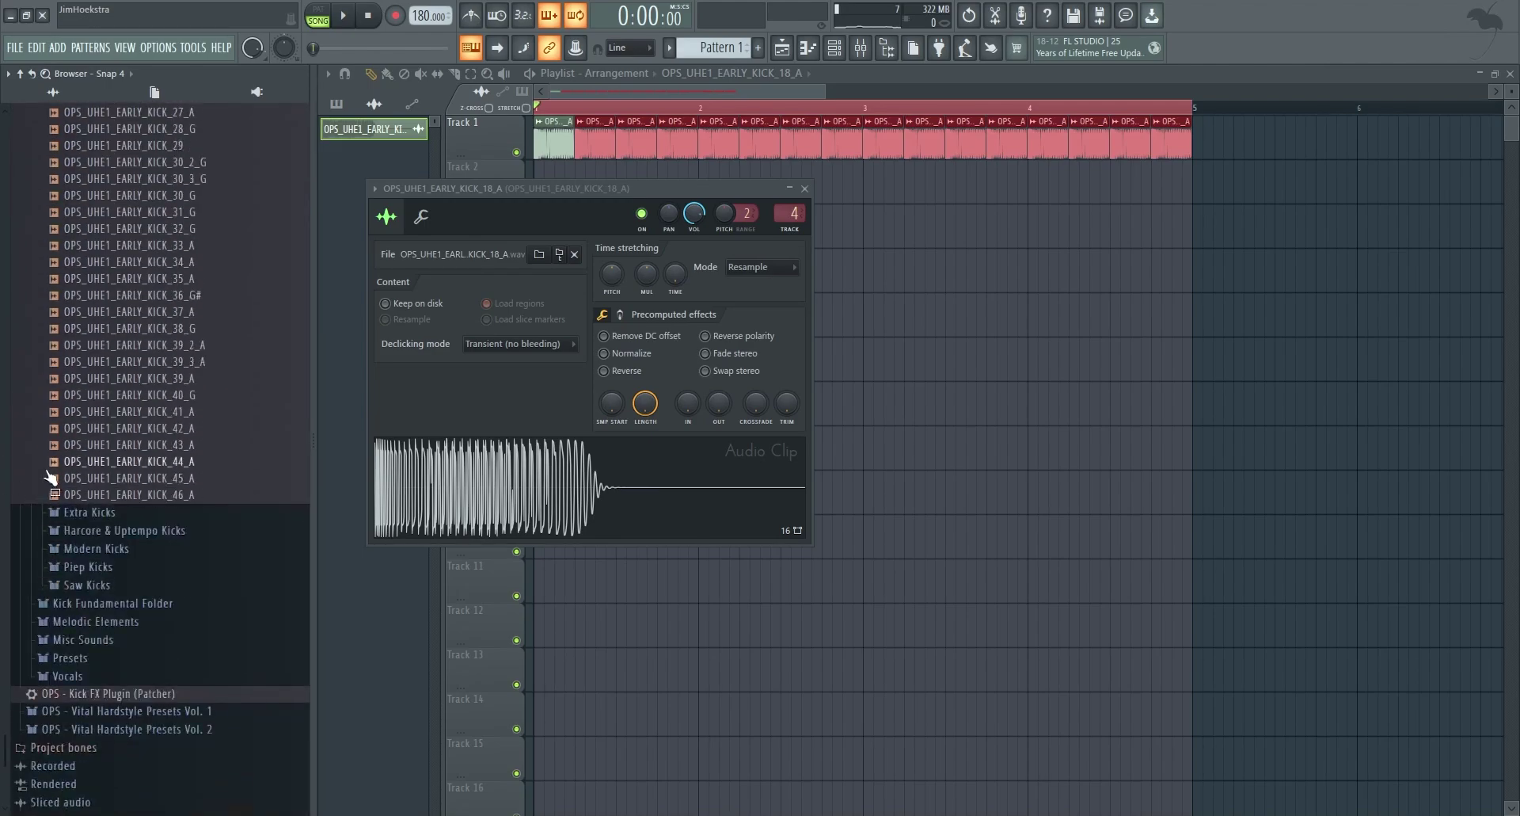
scroll(79, 456, "up", 5)
key("space")
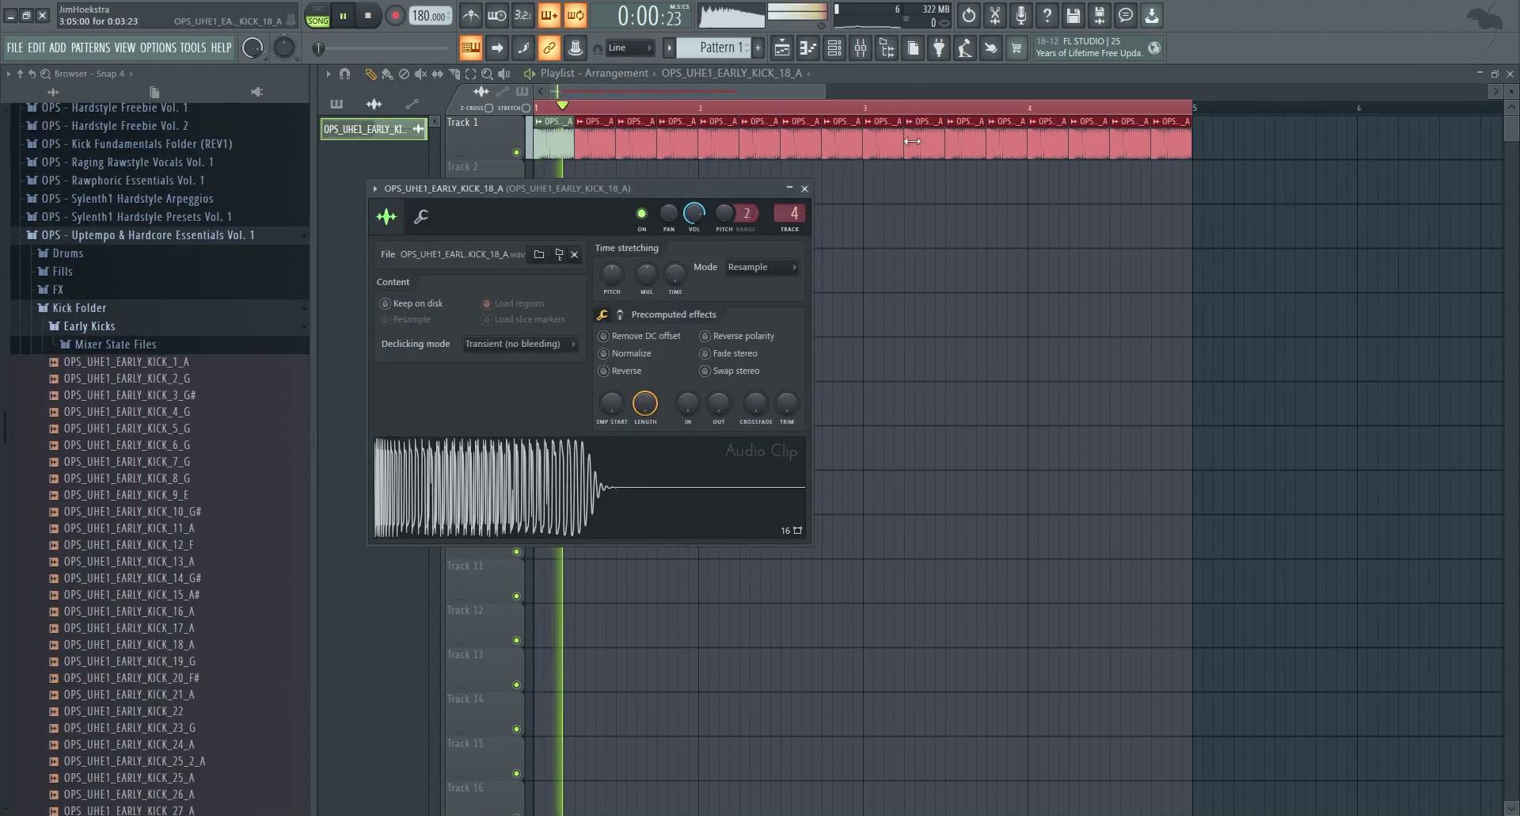
- Stop the kick loop and check the kick's mixer track and its clips in the playlist
scroll(487, 168, "up", 4)
key("F9")
key("space")
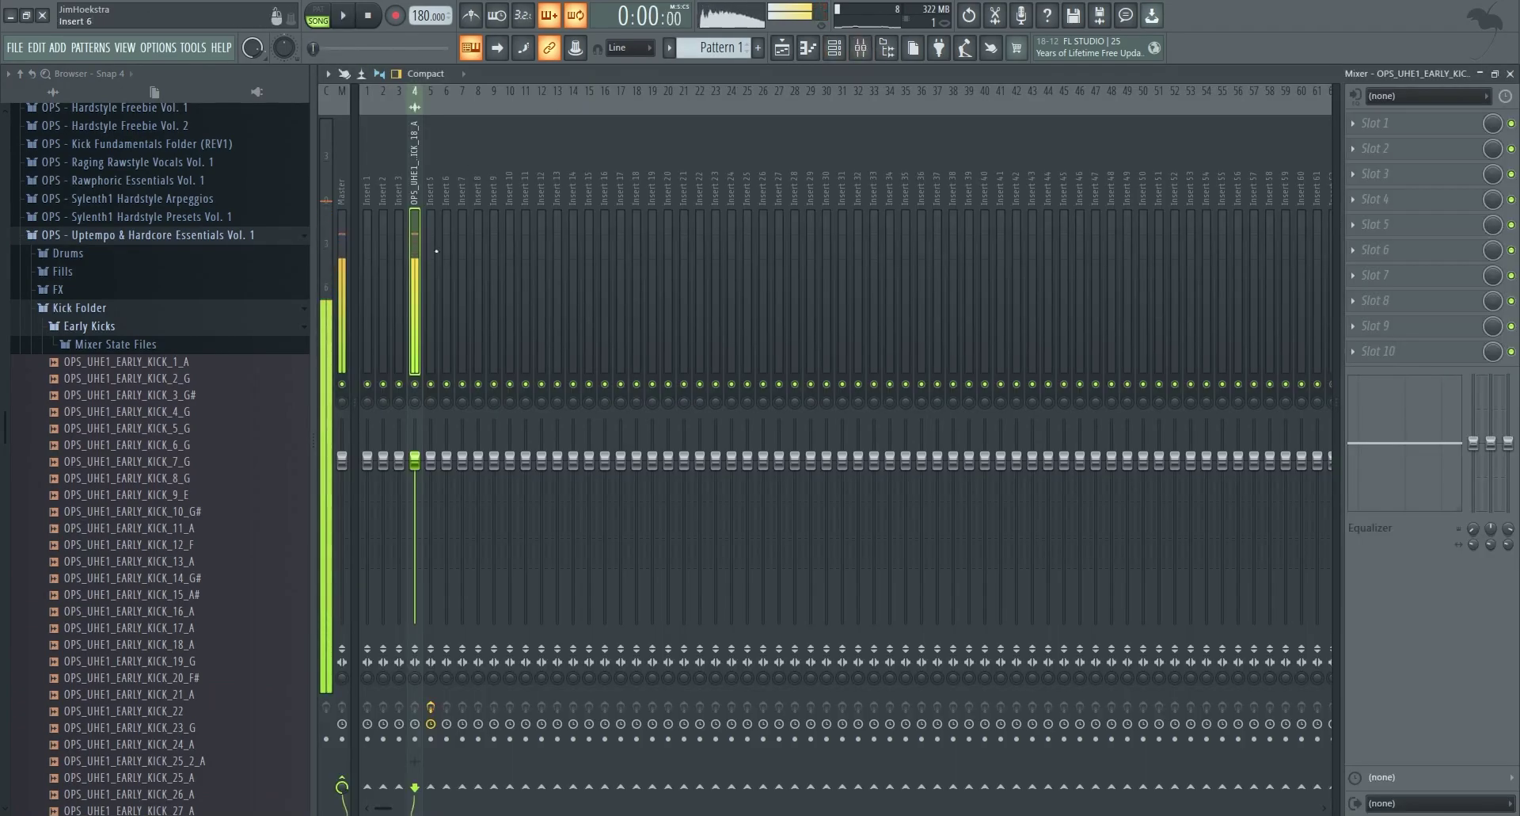
left_click(1397, 133)
left_click(586, 121)
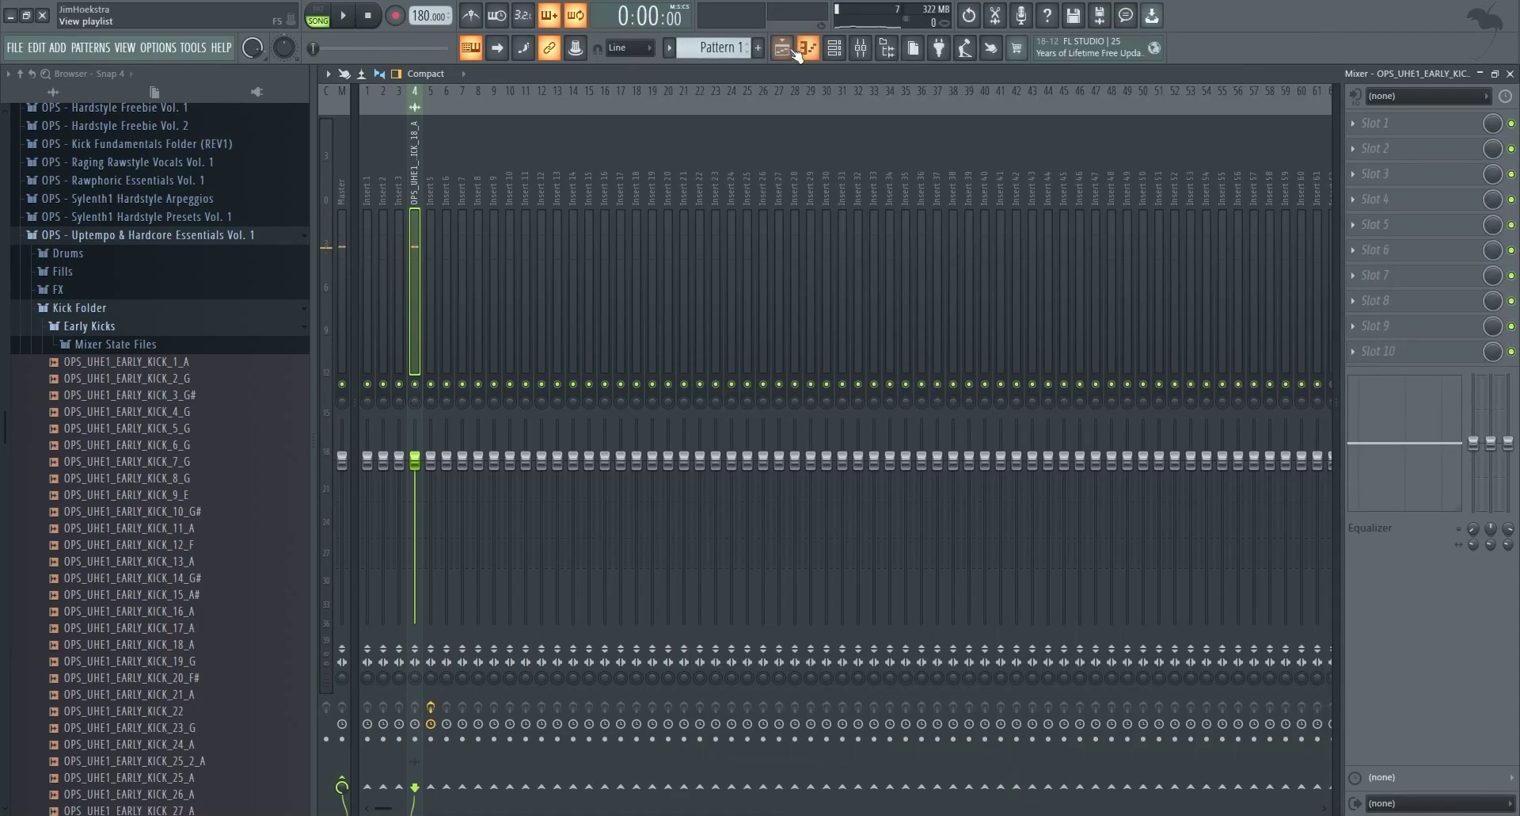
key("F9")
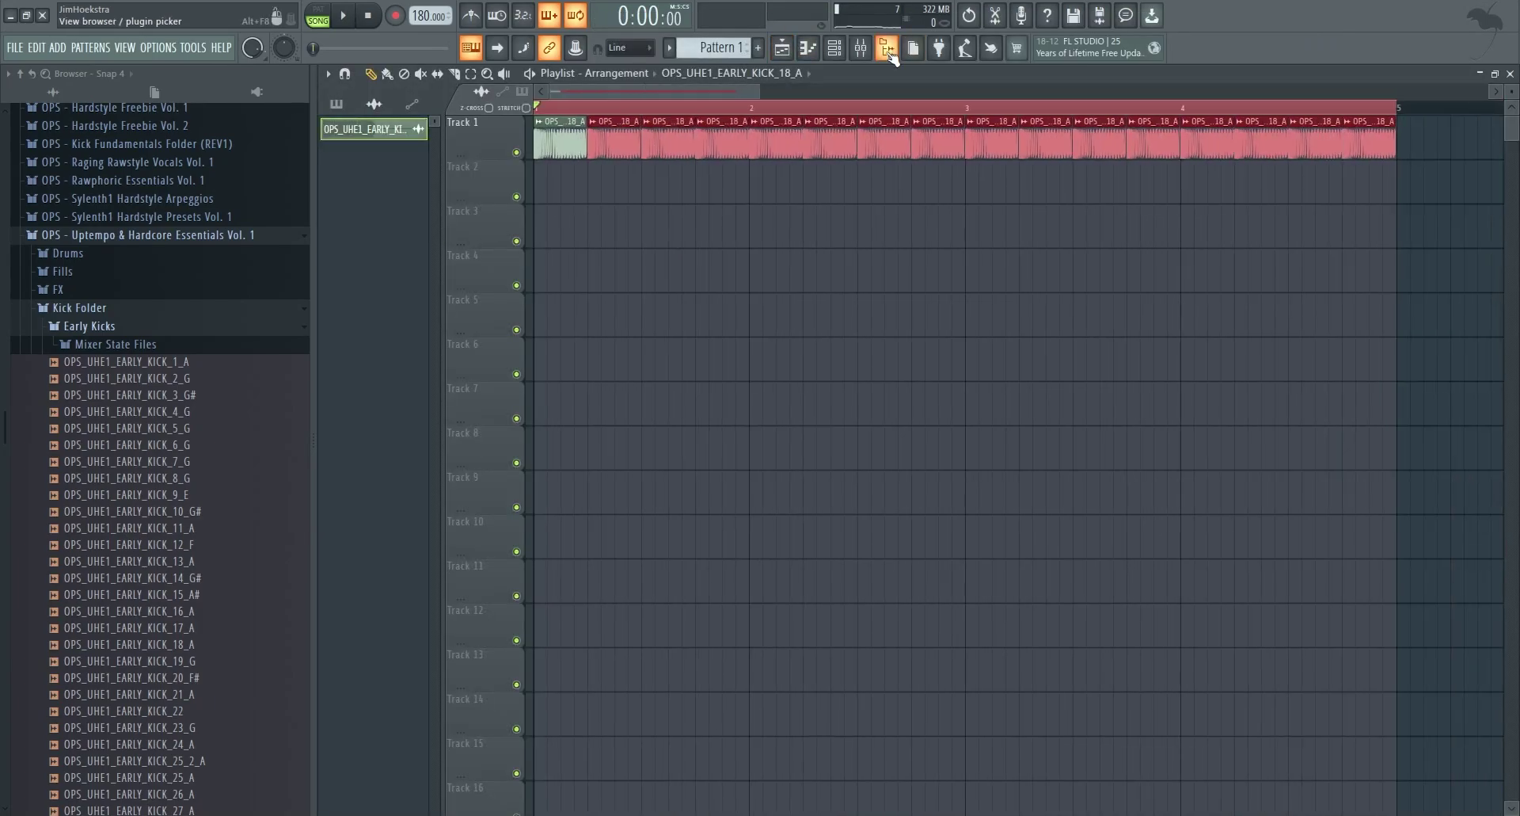
- Load OPS - Kick FX Plugin (Patcher) from the pack browser into slot 1 of the kick's mixer track and play the loop briefly
left_click(863, 49)
left_click(865, 52)
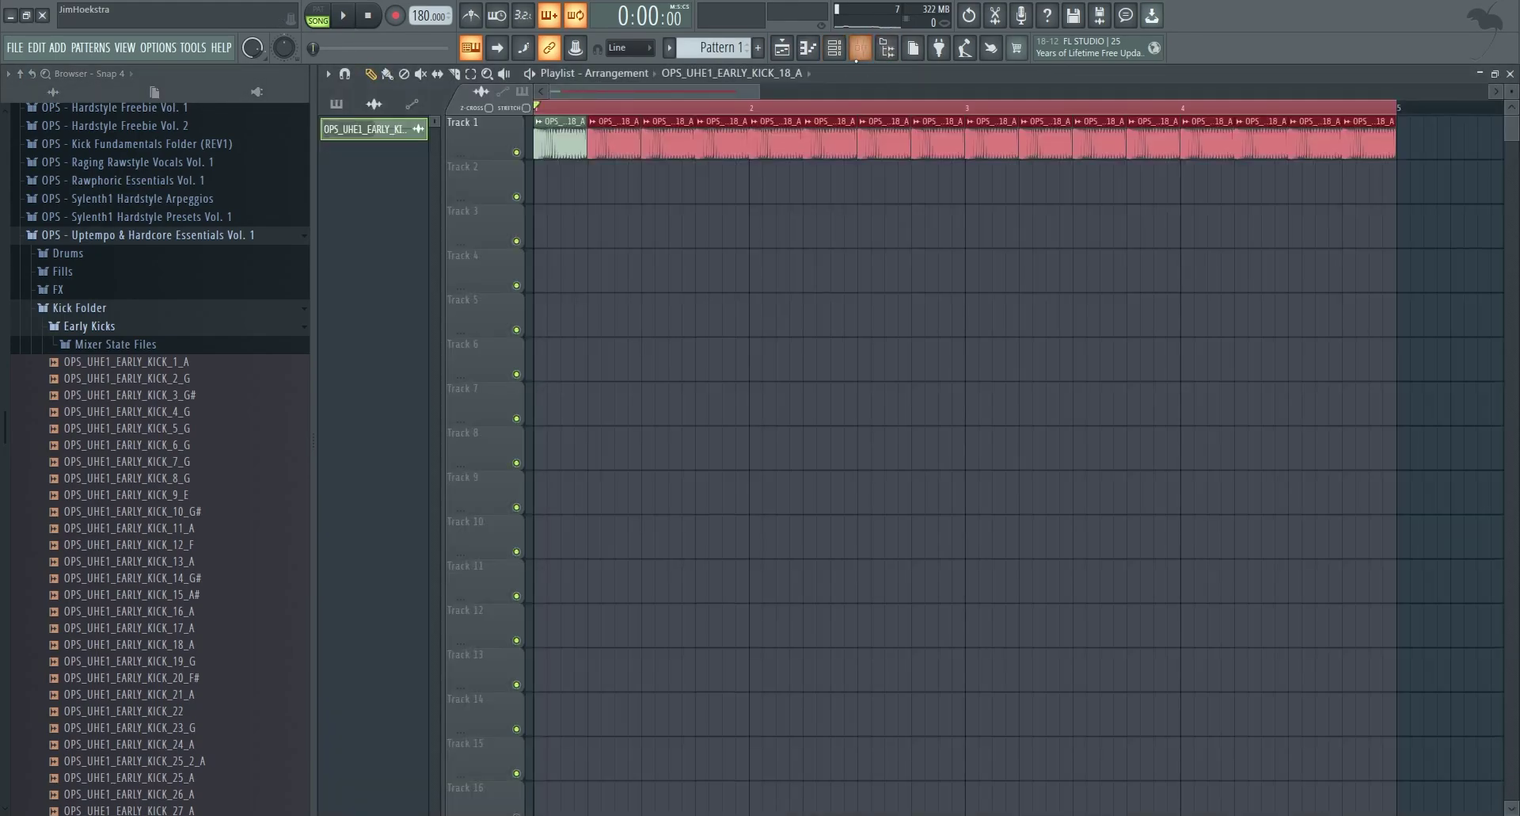
left_click(861, 50)
left_click(1398, 120)
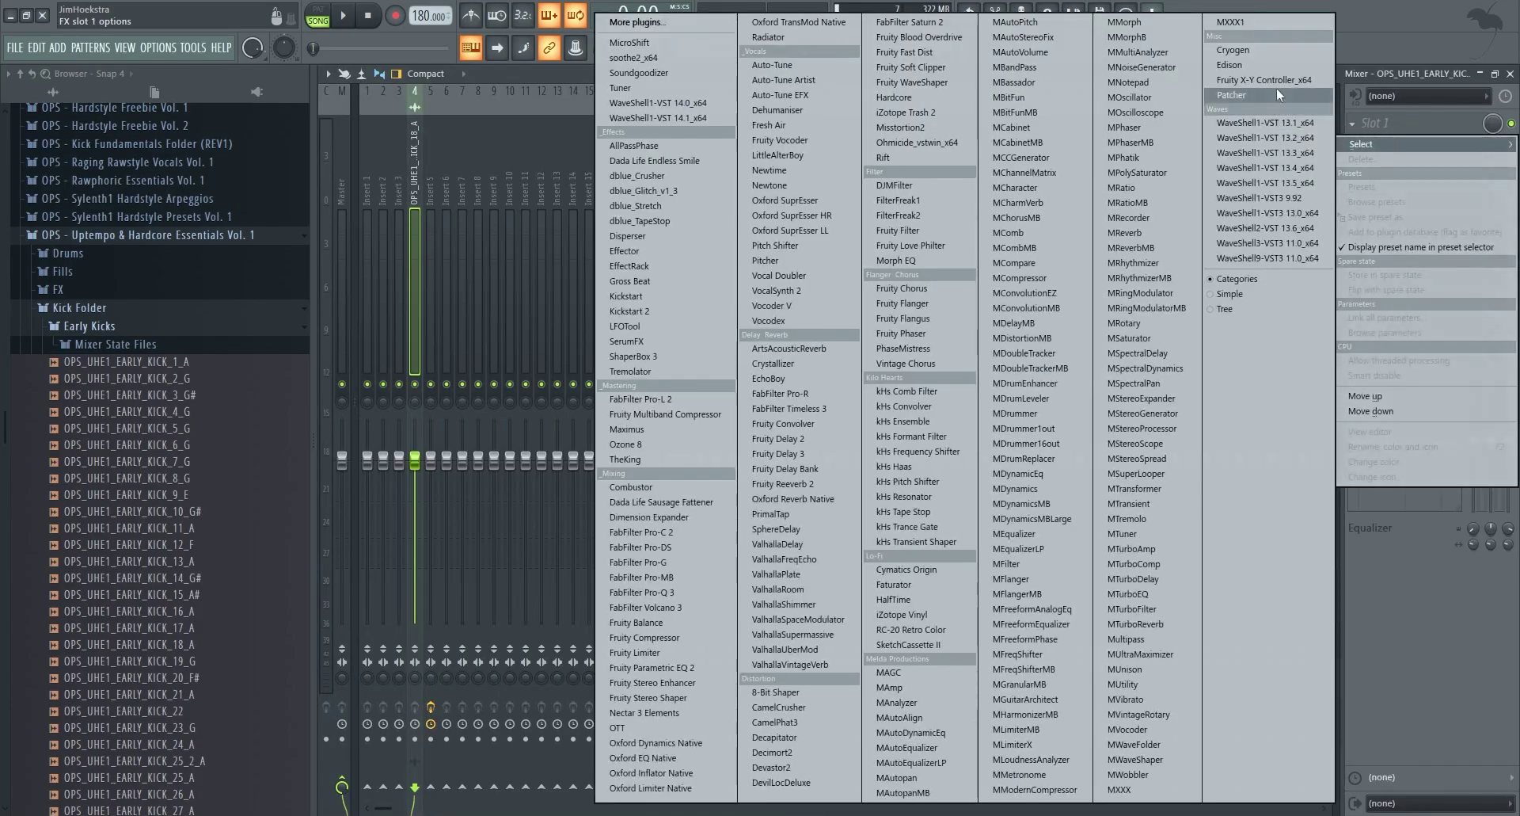
left_click(96, 316)
left_click(97, 310)
left_click_drag(111, 625, 1414, 131)
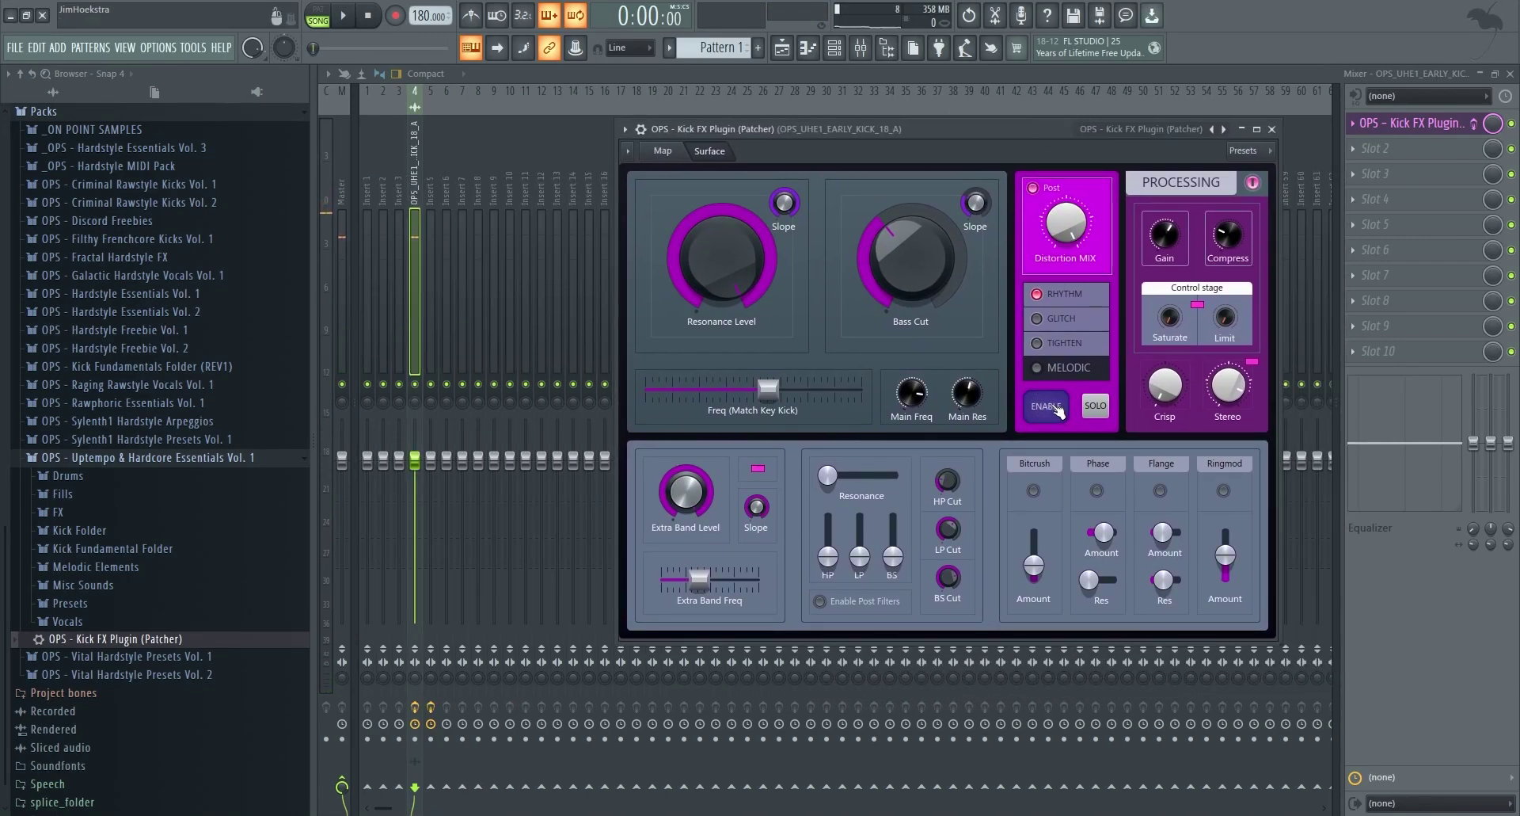
key("space")
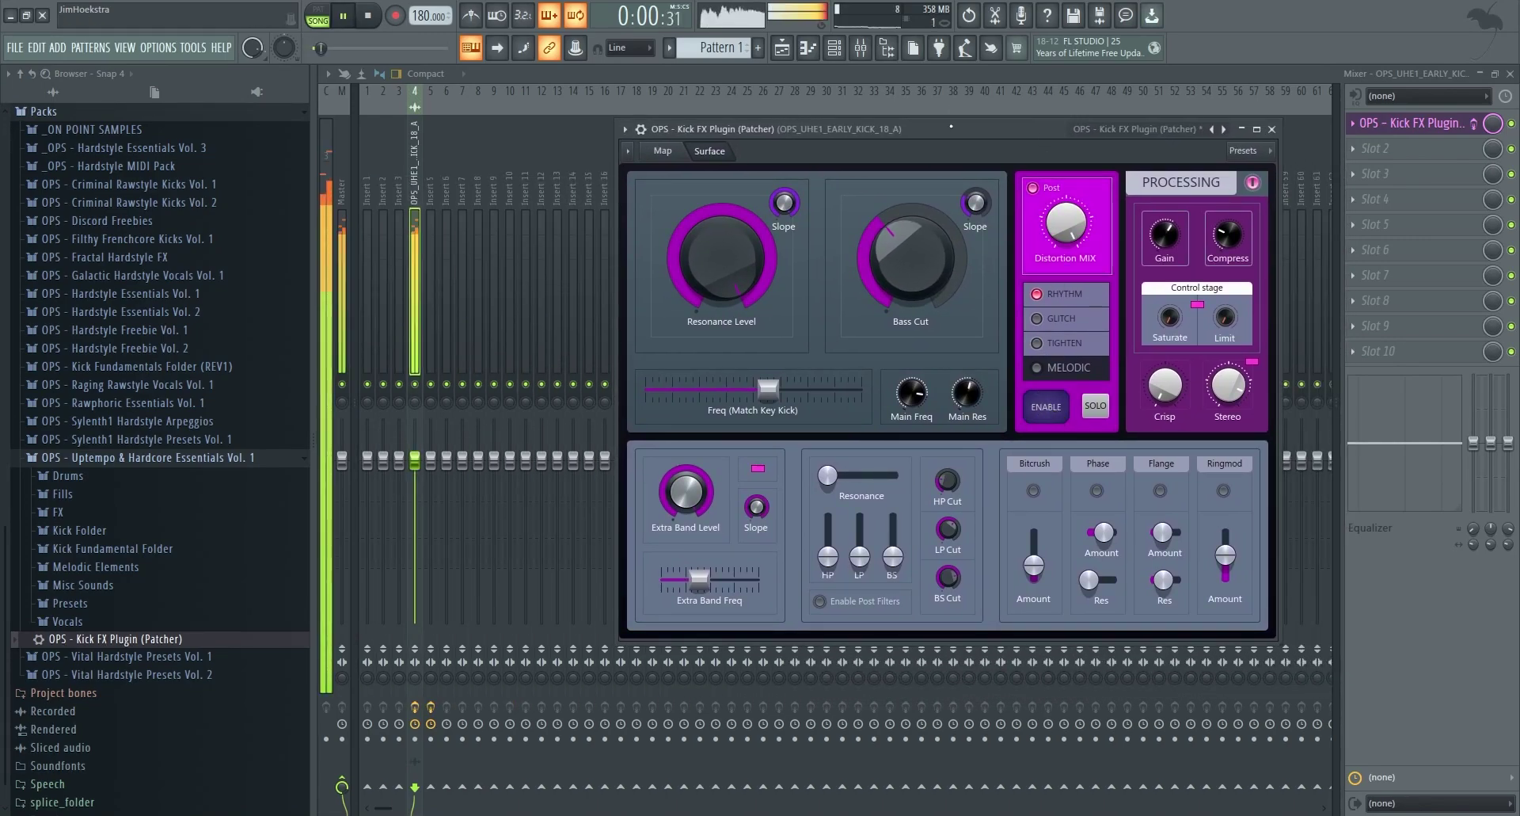
key("space")
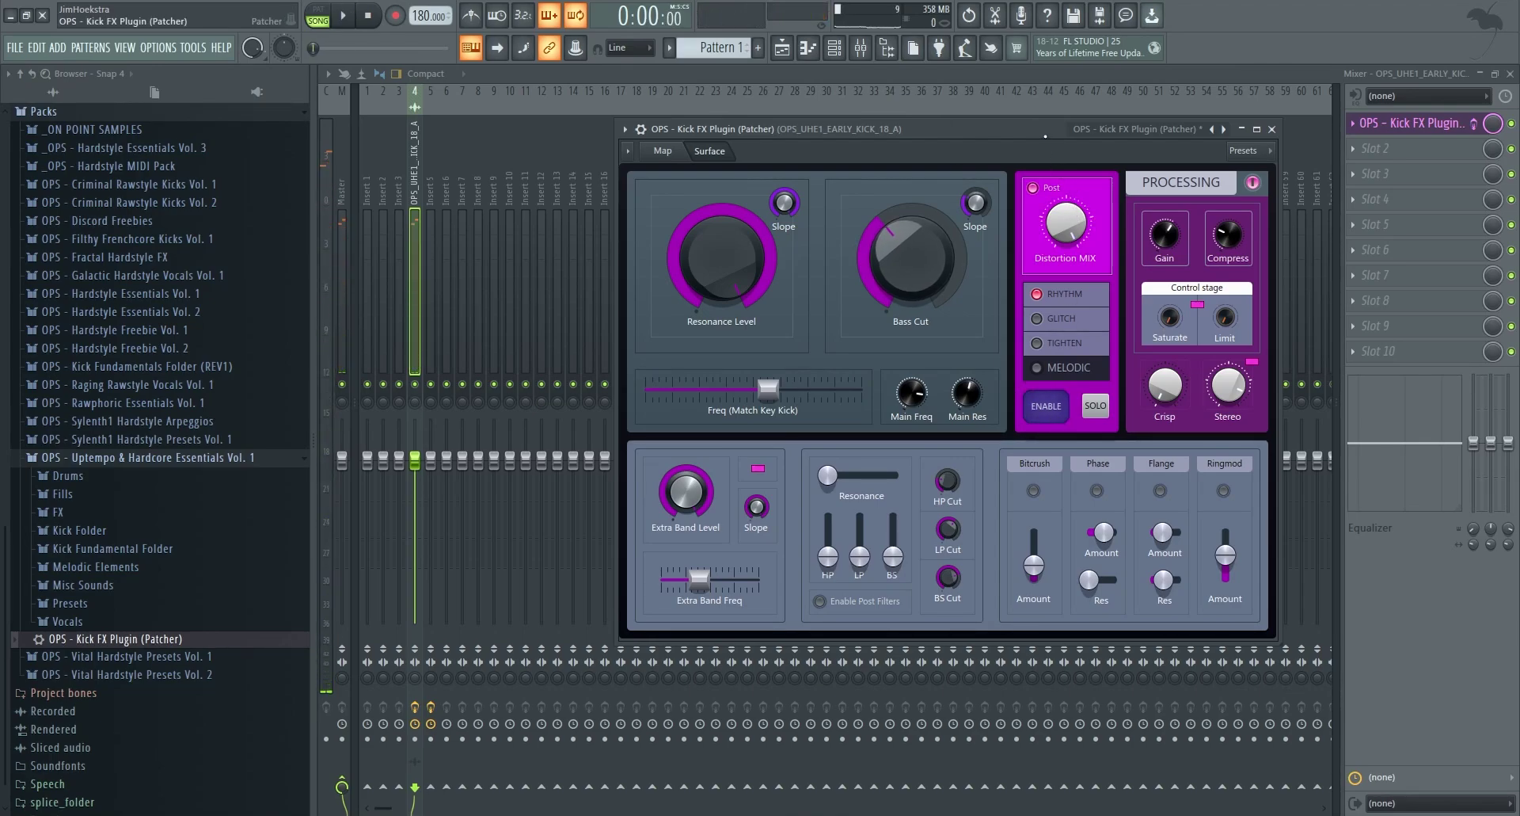
- Create an automation clip for the Kick FX plugin's ENABLE switch and show it in the playlist
right_click(1031, 415)
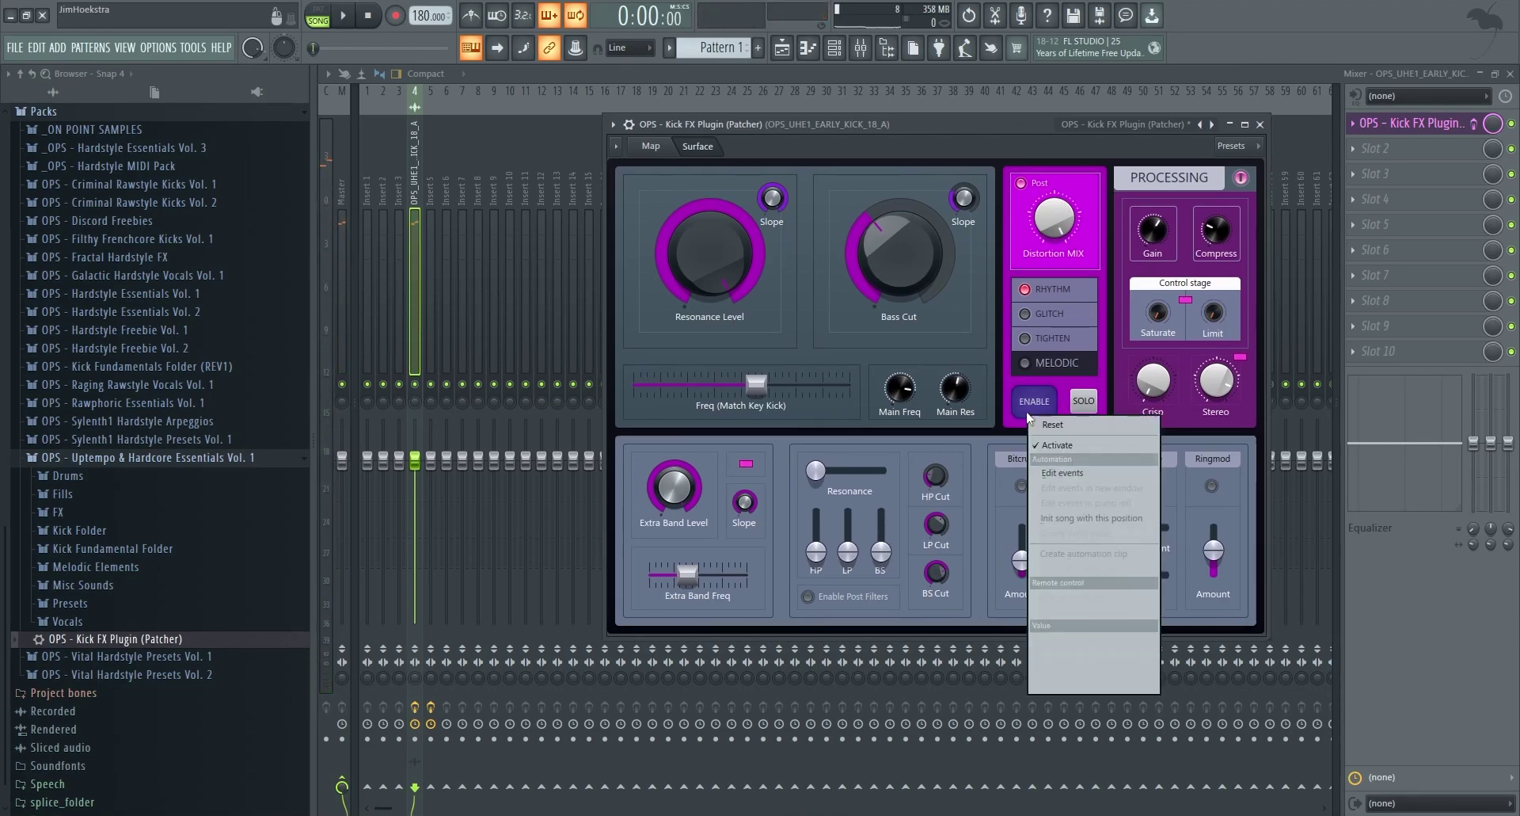
left_click(1093, 553)
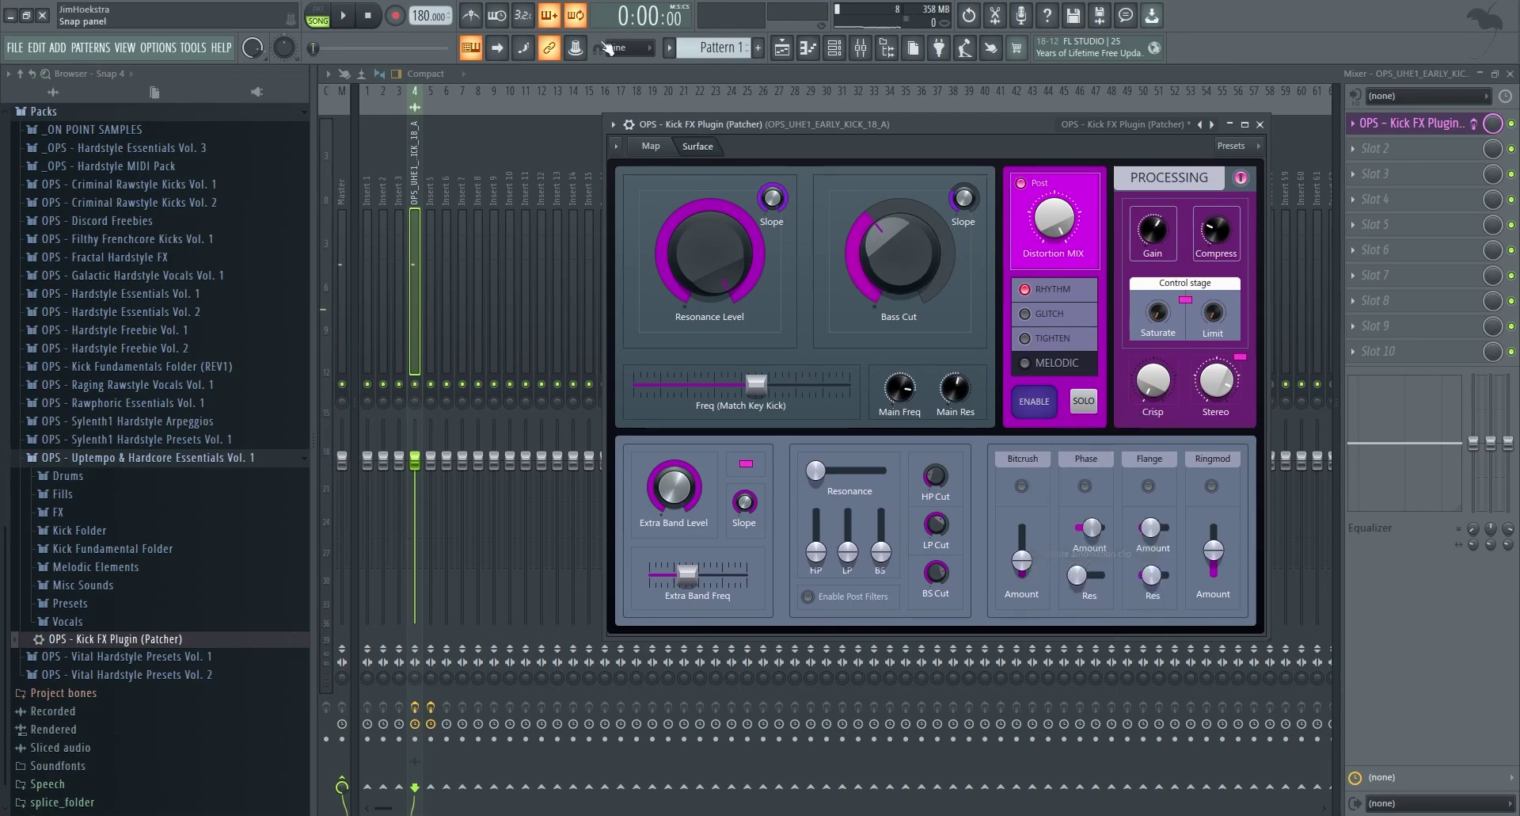
left_click(782, 48)
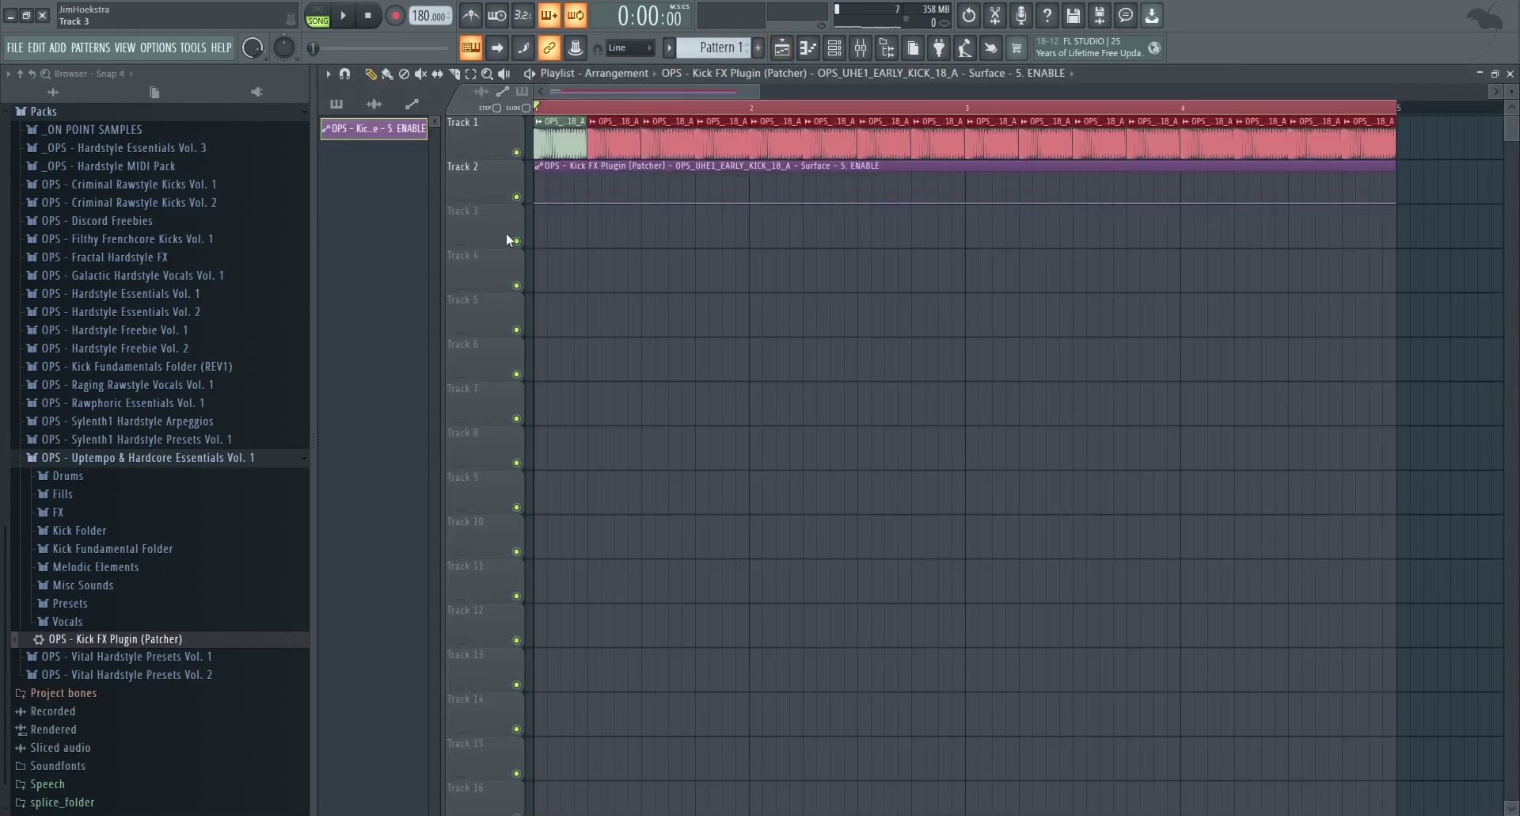
- Shape the ENABLE automation to switch on for the last half beat of bar 1 and the last beat of bar 2
right_click(704, 194)
key("ctrl+z")
right_click(722, 201)
right_click(722, 173)
right_click(749, 173)
right_click(749, 201)
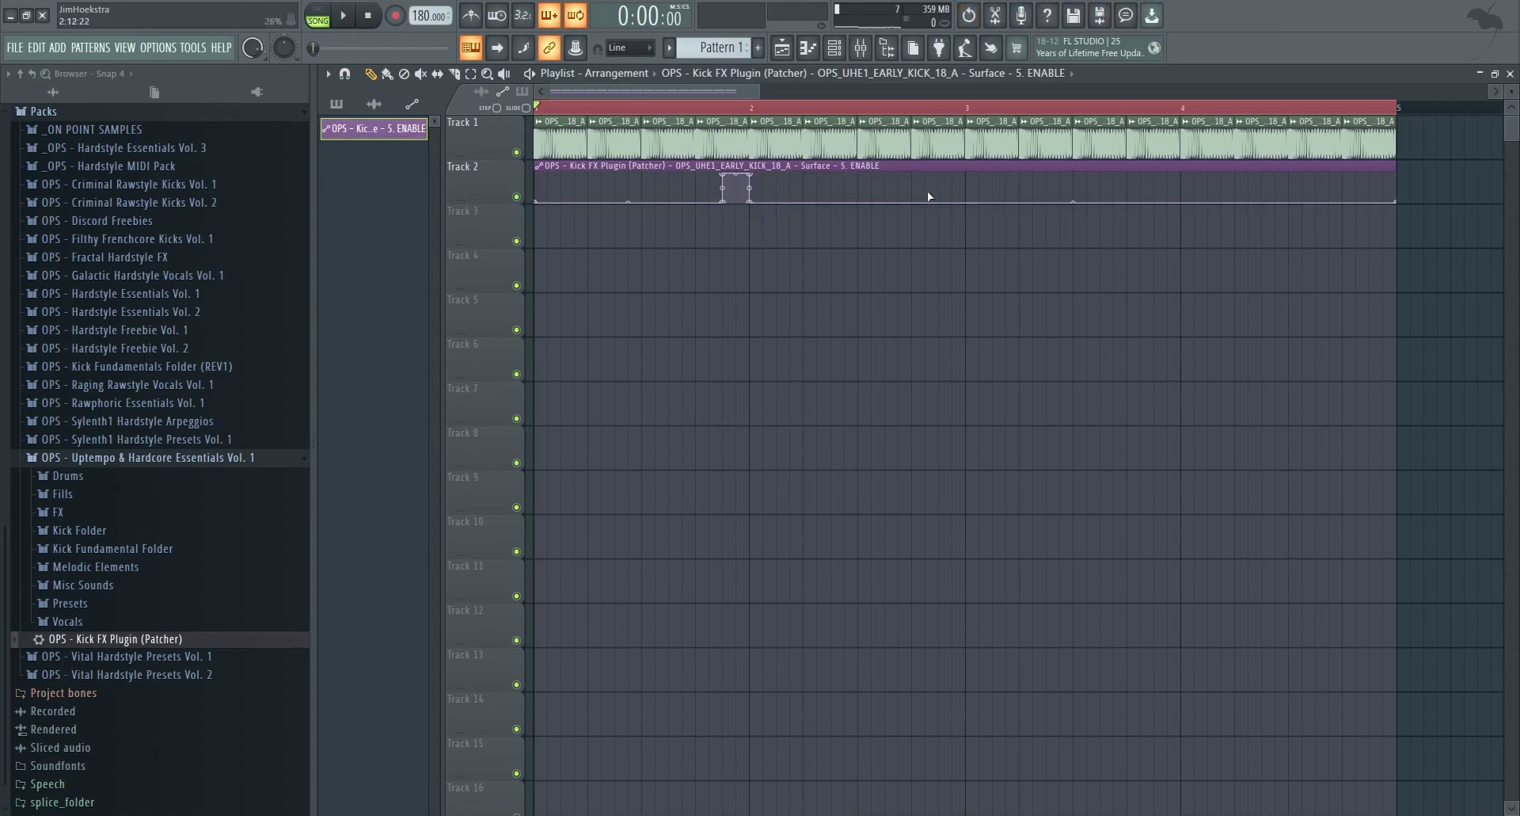
left_click_drag(912, 204, 968, 219)
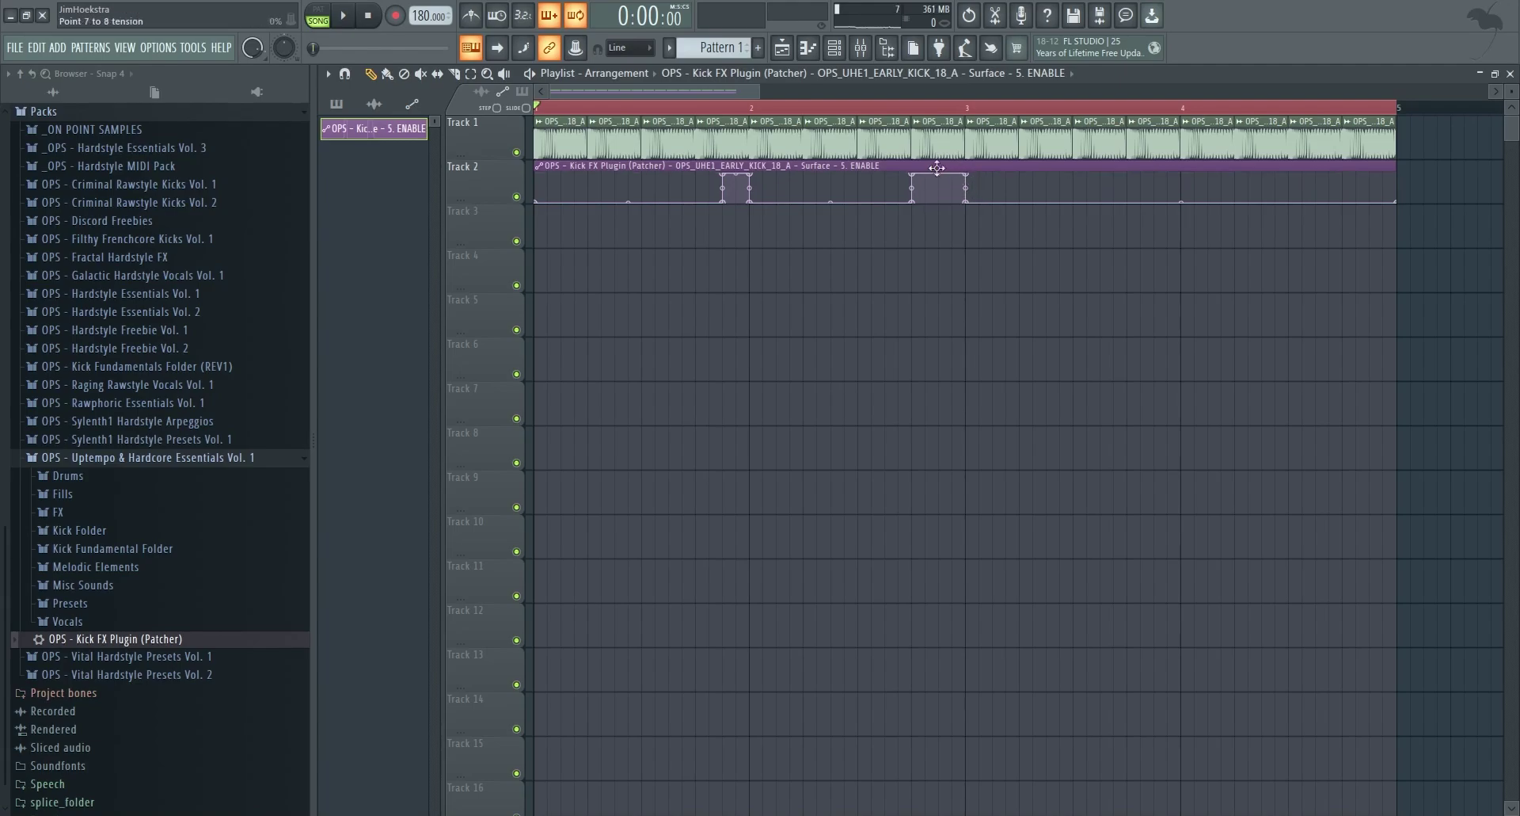
- Play the automated kick loop and raise the ENABLE automation to on for all of bar 4
key("space")
left_click(695, 109)
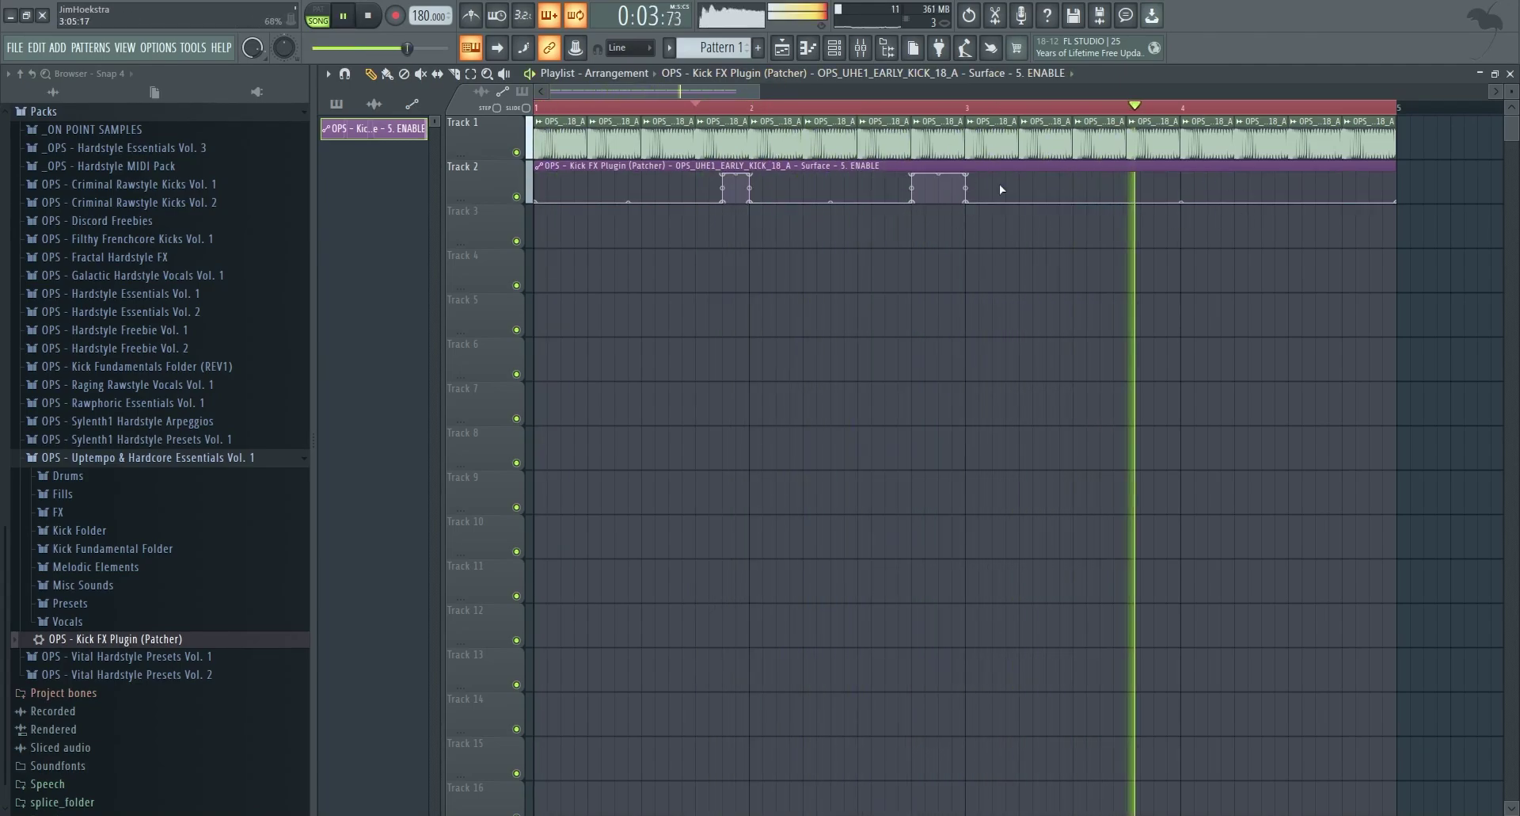
key("space")
left_click_drag(1180, 200, 1180, 160)
left_click_drag(1397, 201, 1397, 163)
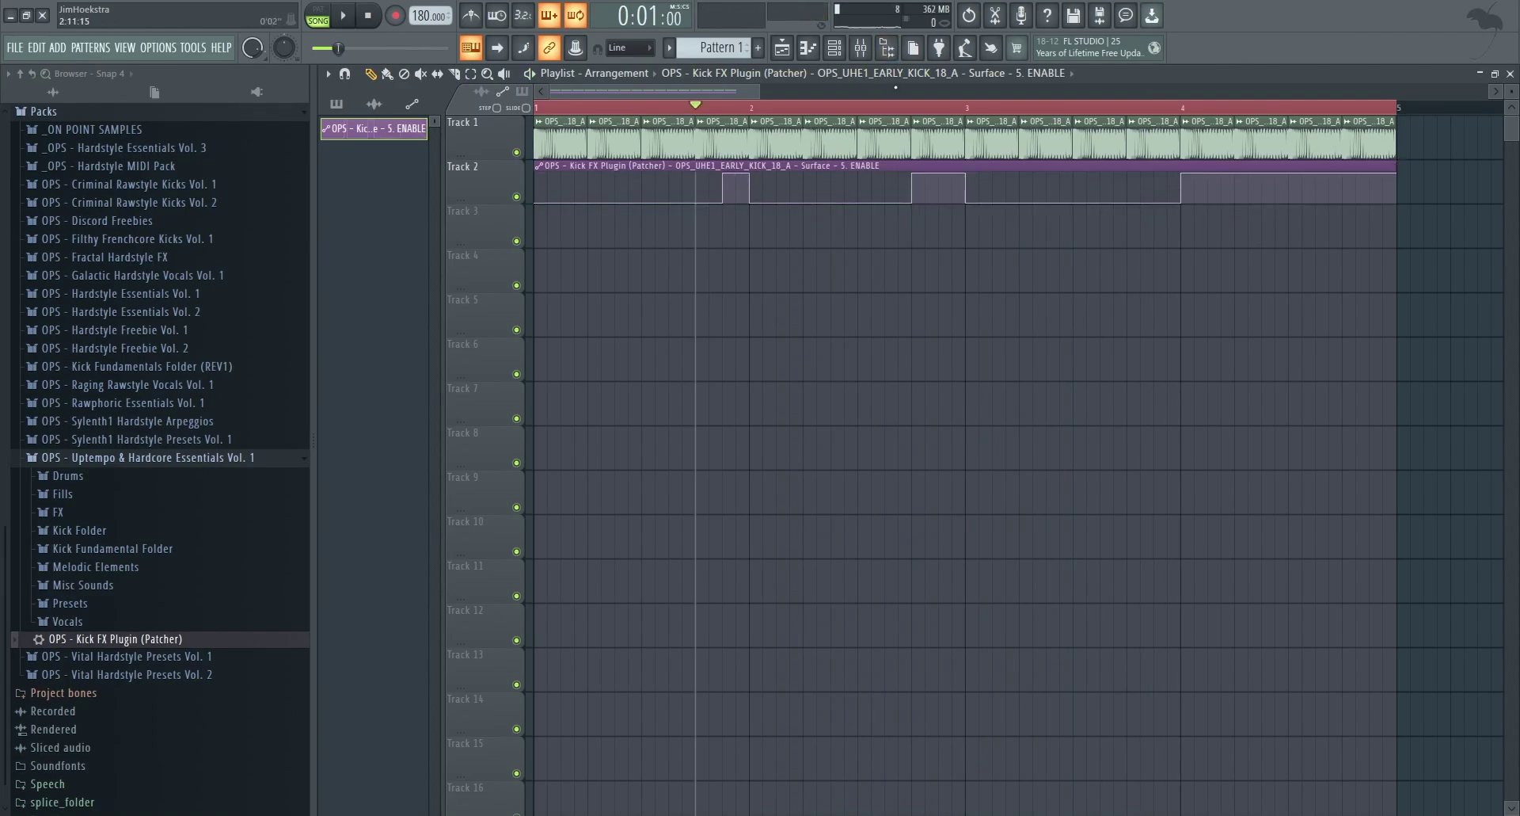
- Check the Kick FX plugin briefly and play the kick loop with its ENABLE automation in the playlist
left_click(862, 49)
left_click(1415, 125)
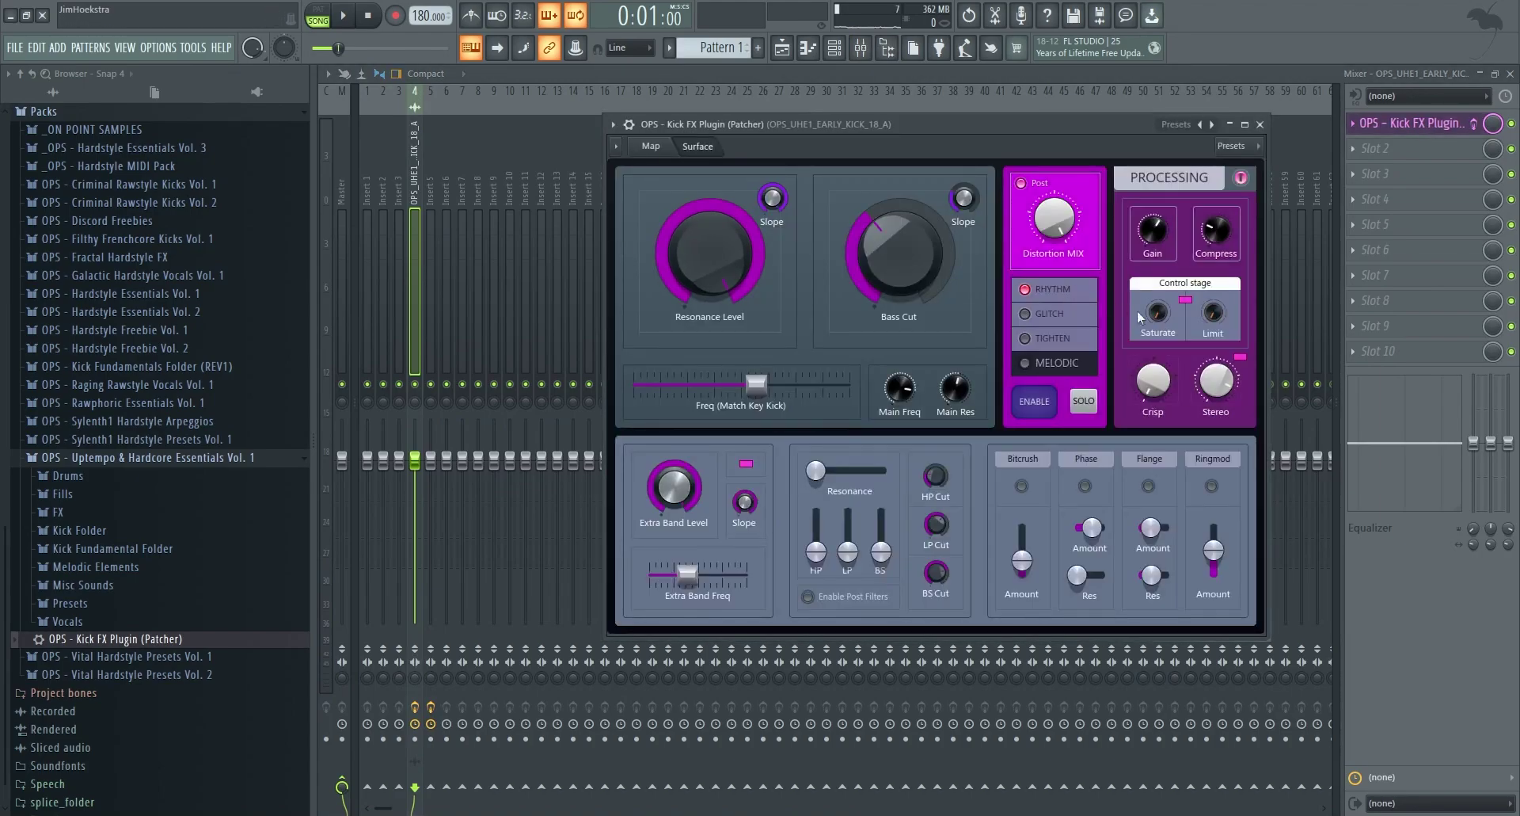
left_click(777, 49)
key("space")
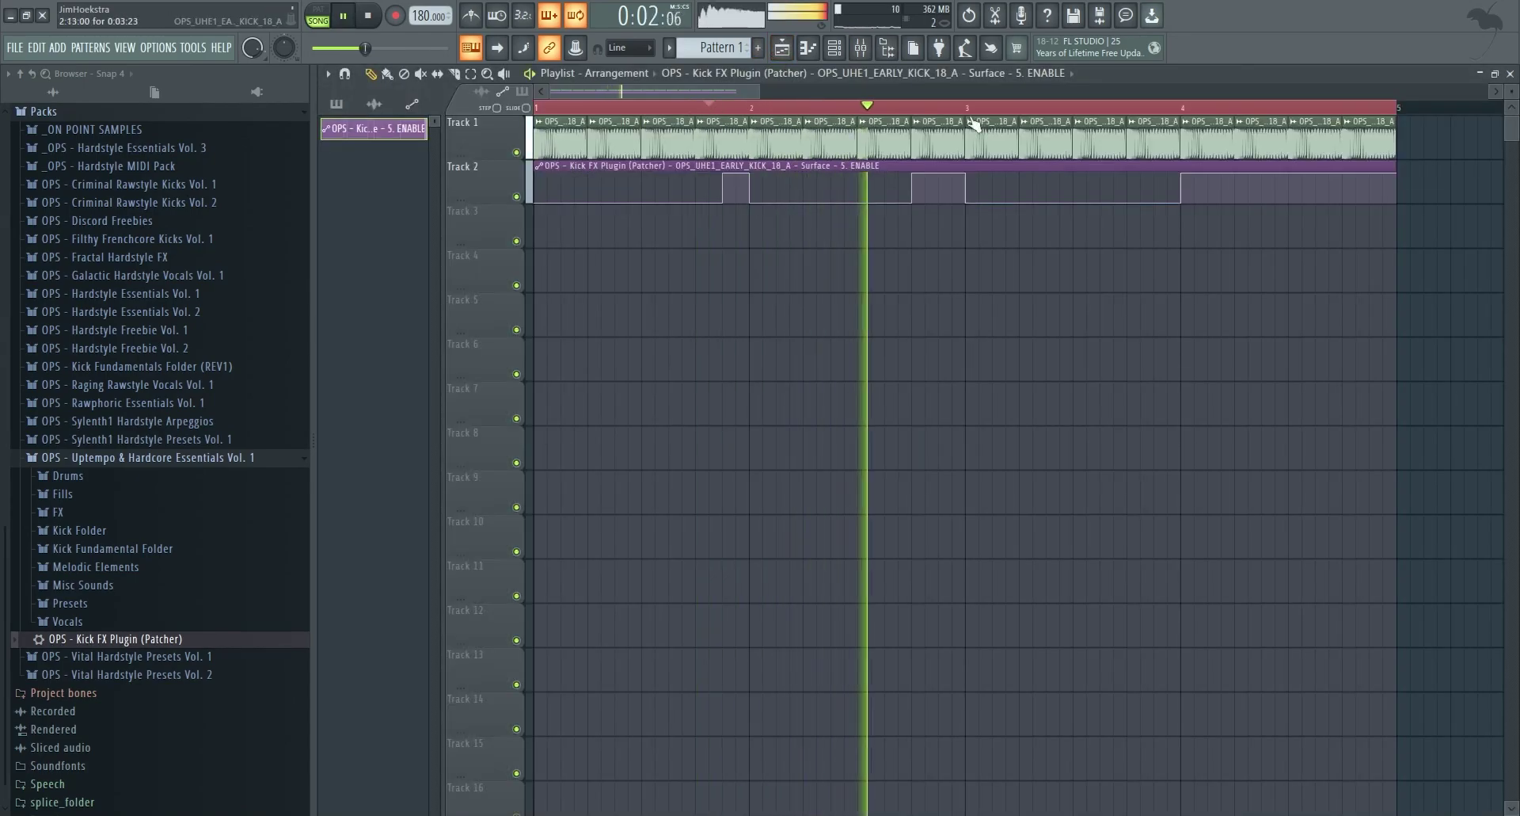
key("space")
- Reopen the Kick FX plugin and go through its PROCESSING section, toggling it off and back on
left_click(861, 48)
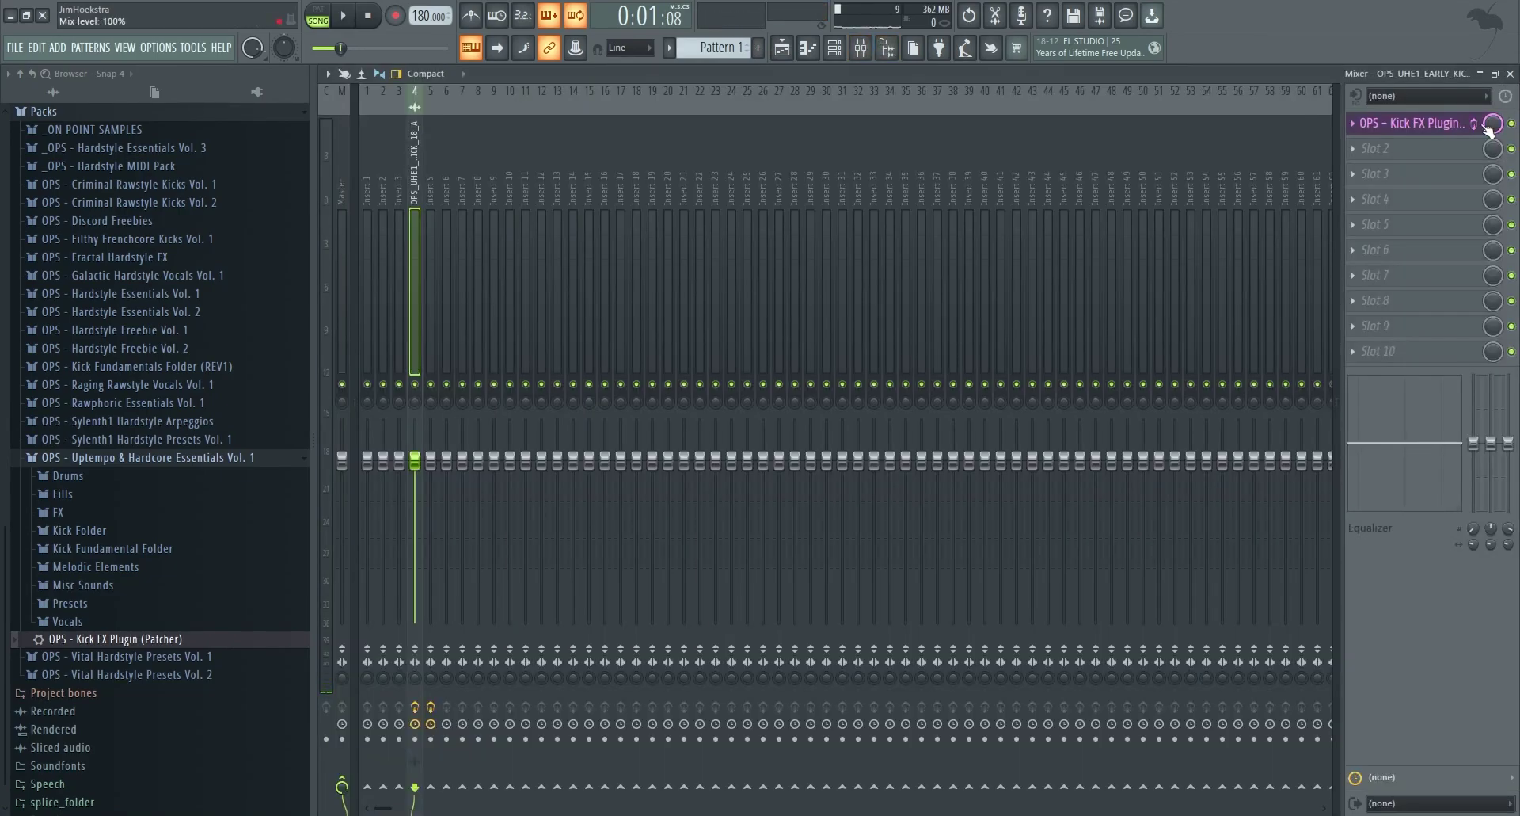
left_click(1408, 122)
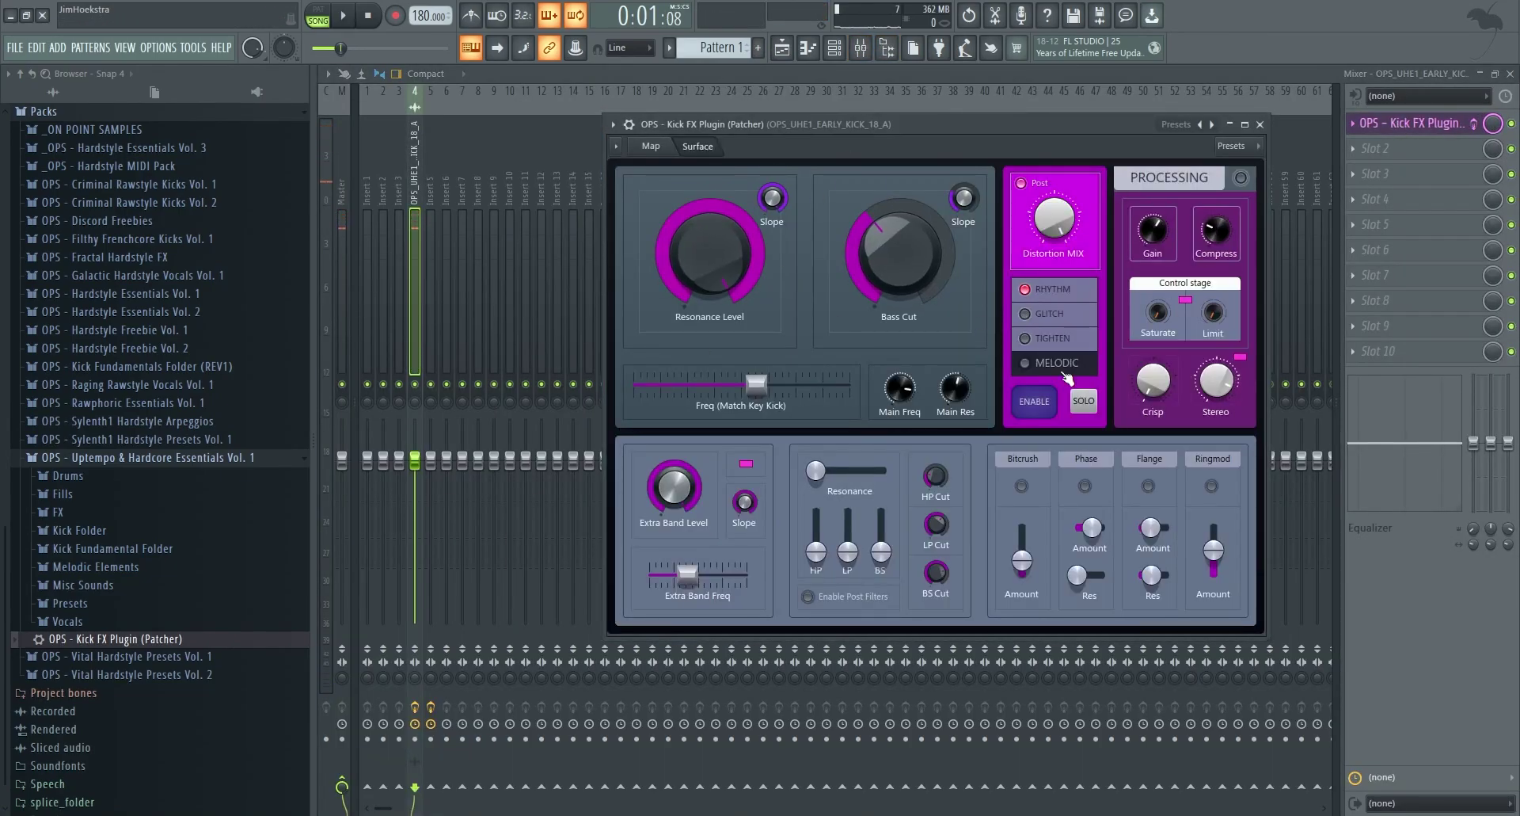
left_click_drag(899, 251, 900, 255)
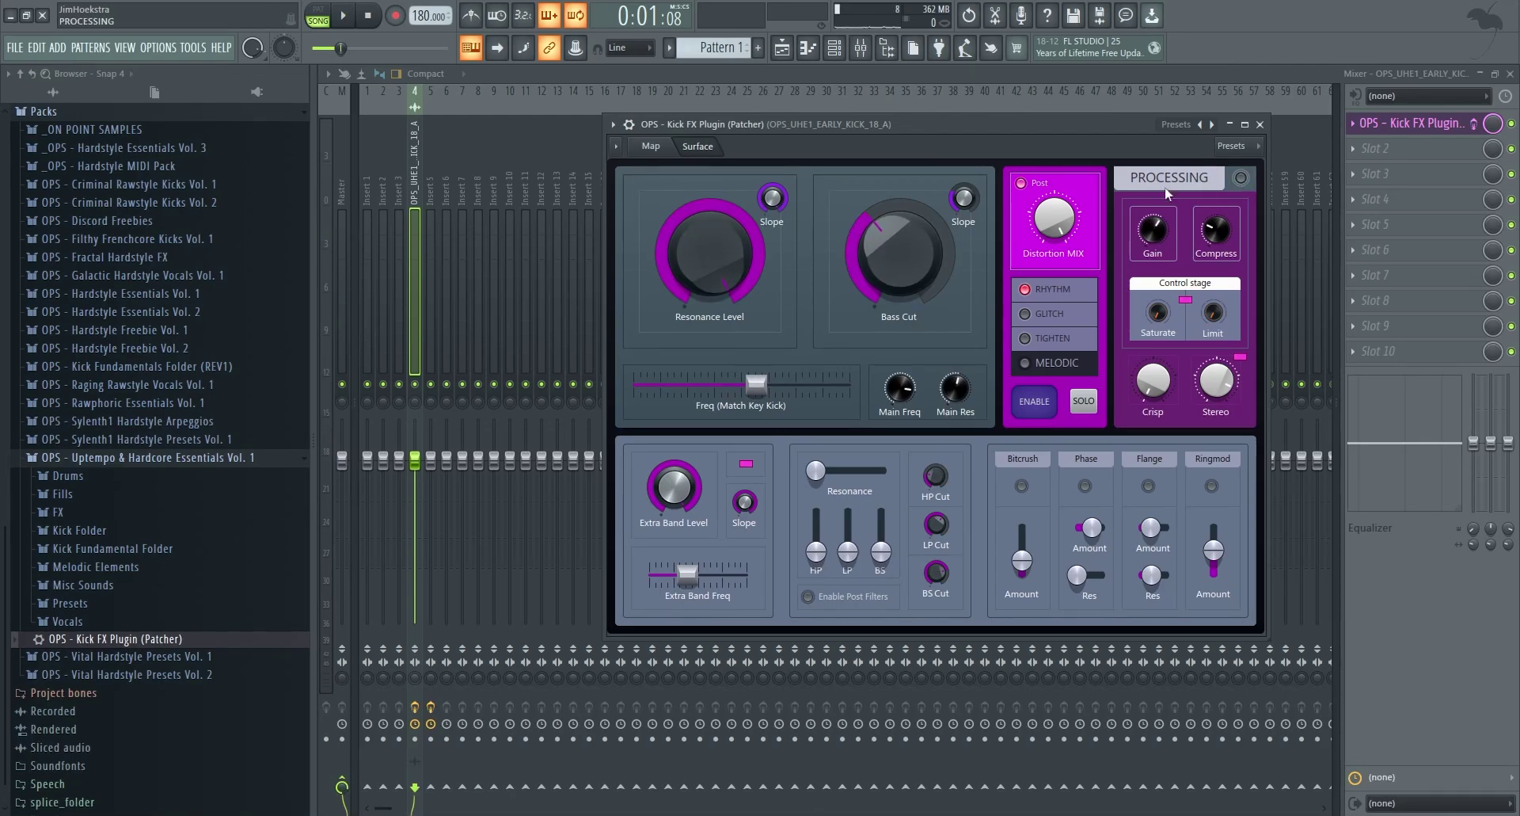
left_click_drag(1078, 120, 1019, 104)
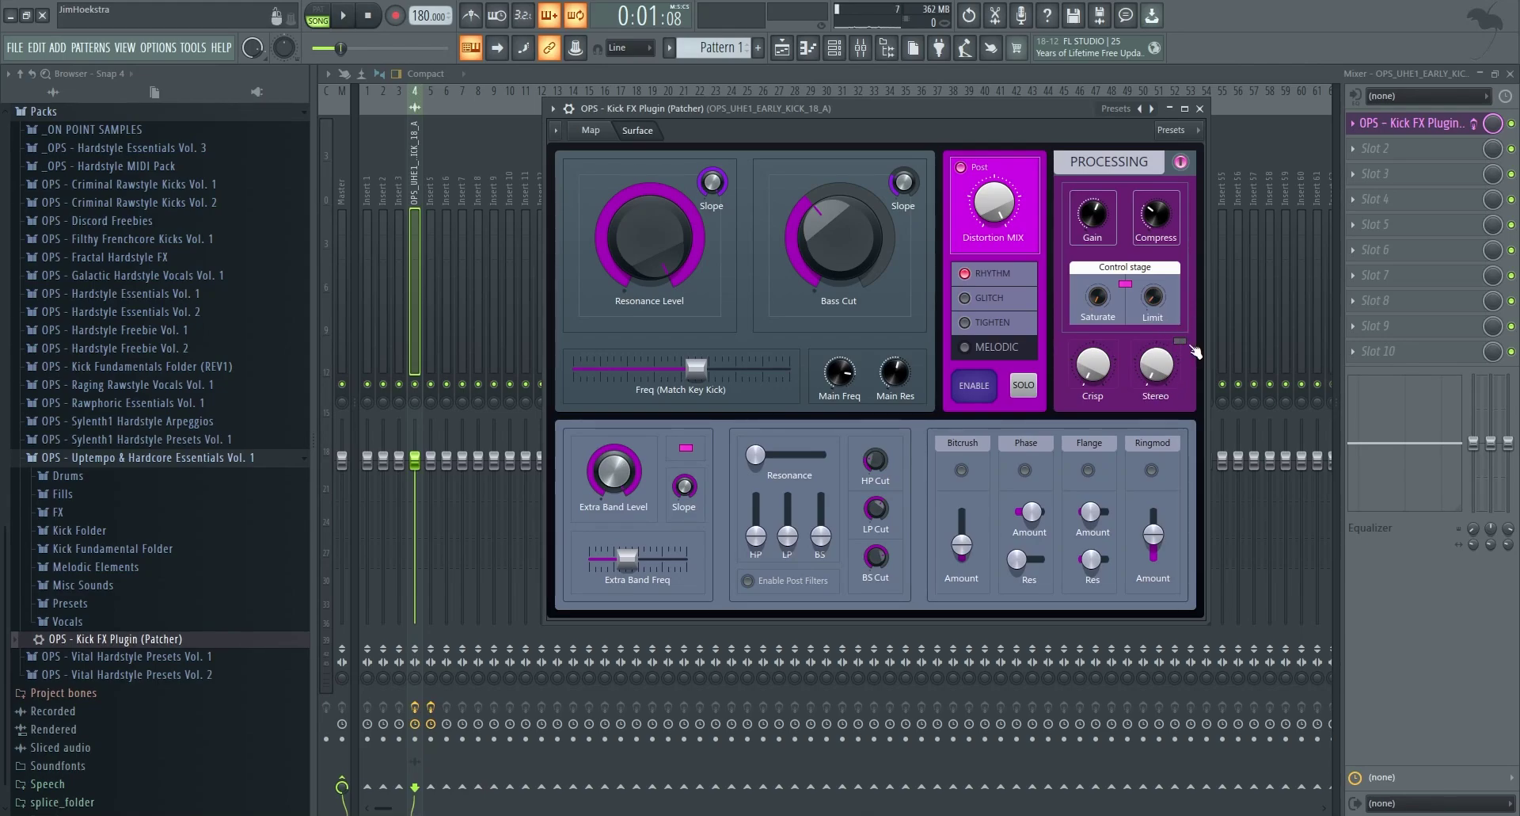
- Limit the playlist's loop selection to bar 4
left_click(781, 48)
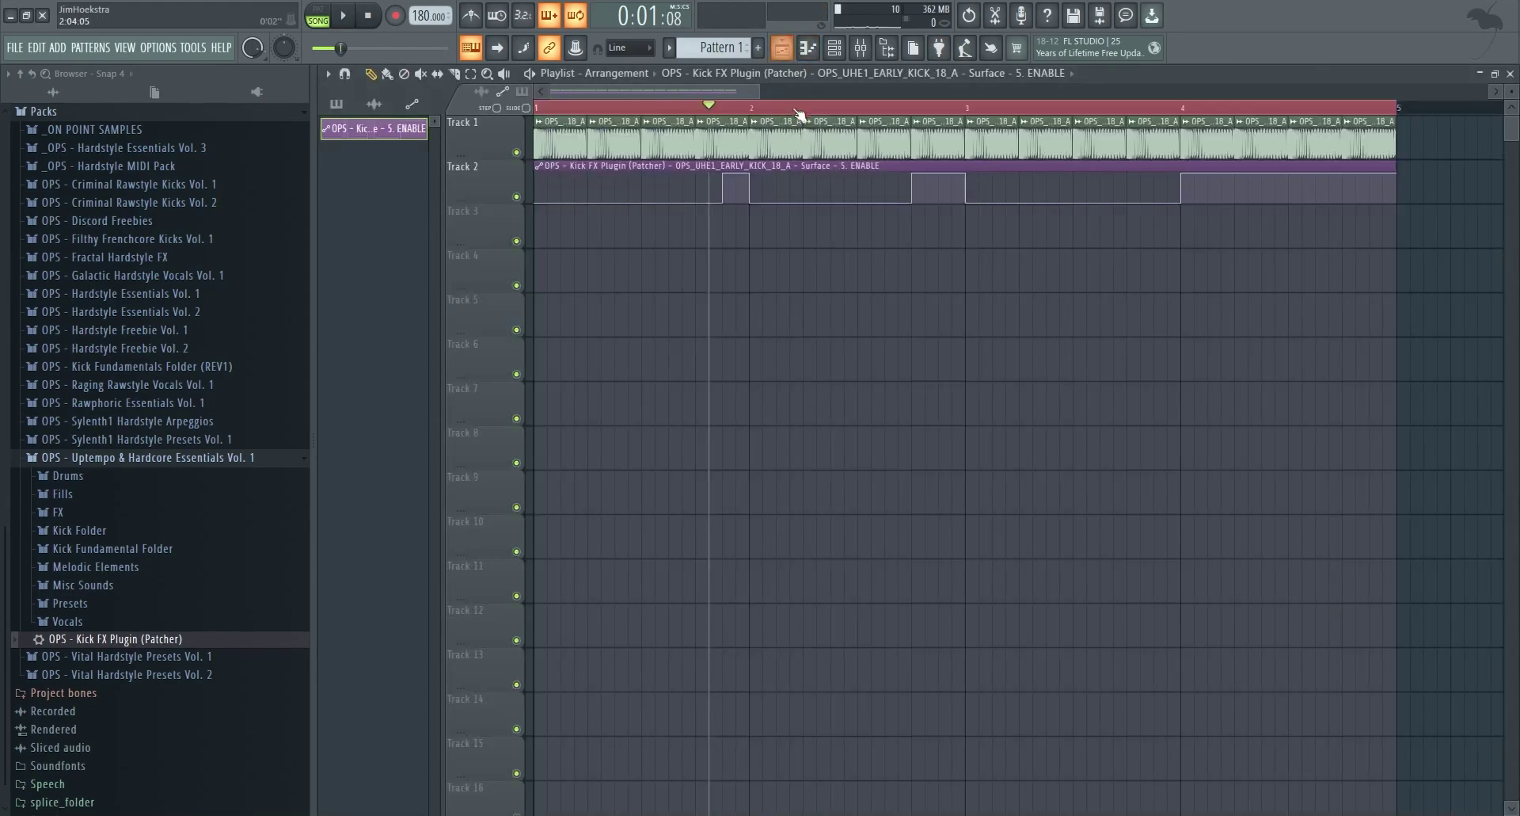
left_click_drag(703, 104, 695, 104)
scroll(695, 106, "down", 1)
left_click_drag(1082, 113, 1322, 111)
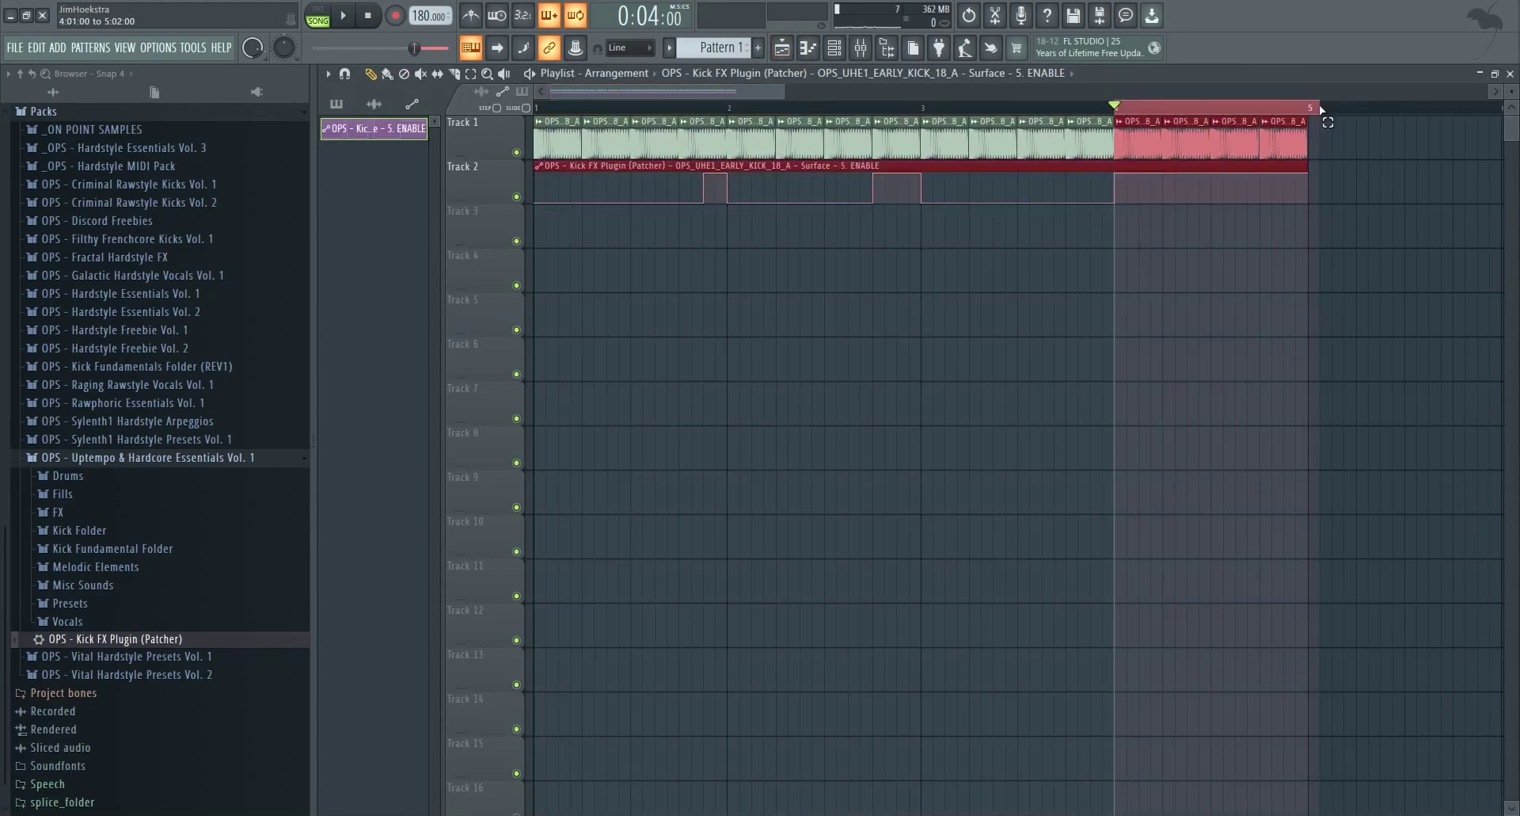
- Play the bar 4 loop while turning up the Stereo knob and toggling the Stereo switch in the Kick FX plugin
left_click(859, 49)
key("space")
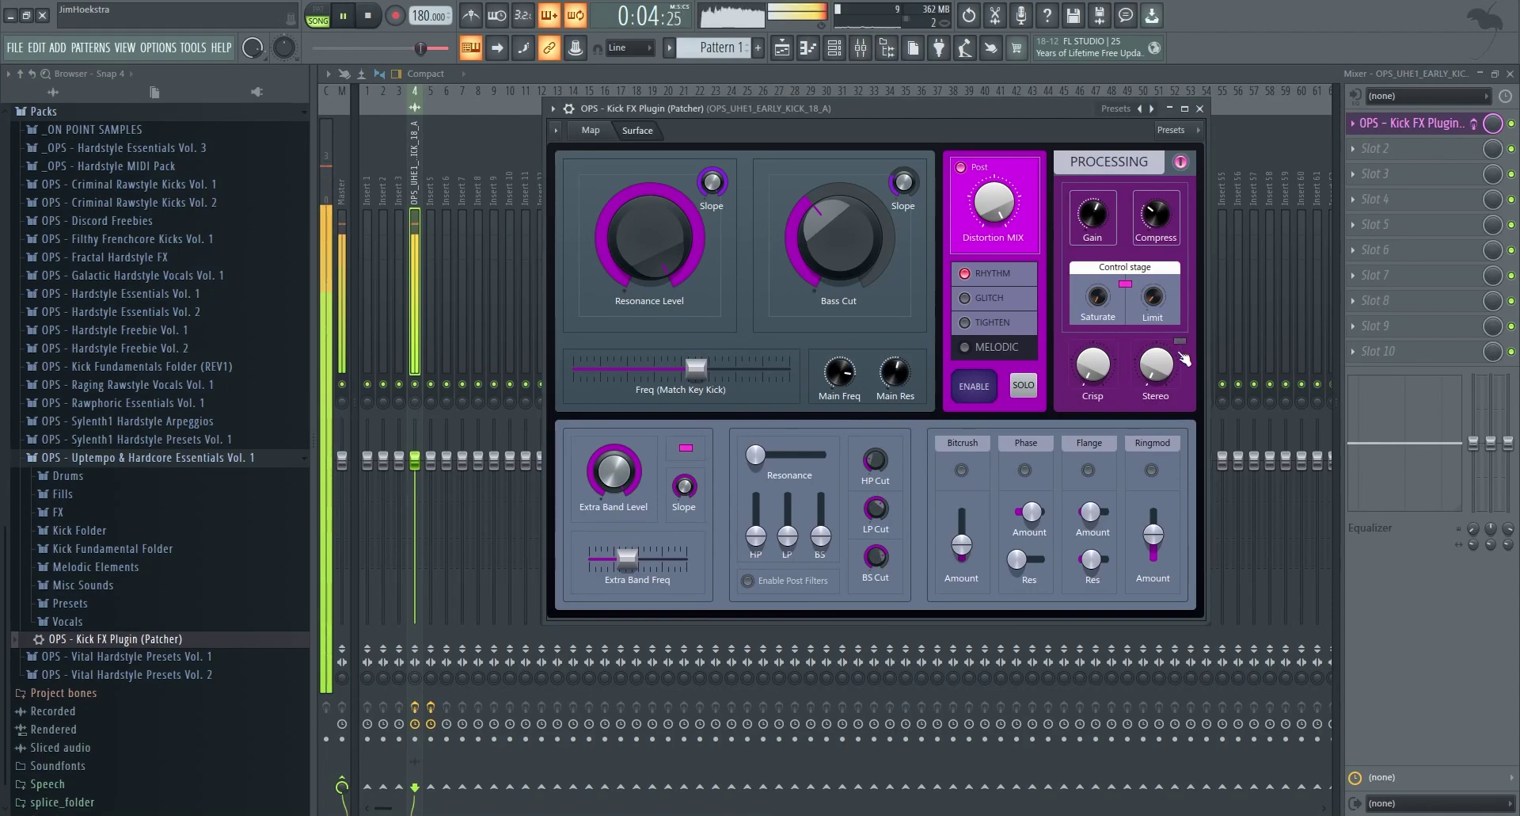
left_click_drag(1155, 364, 1155, 340)
left_click(1180, 341)
key("space")
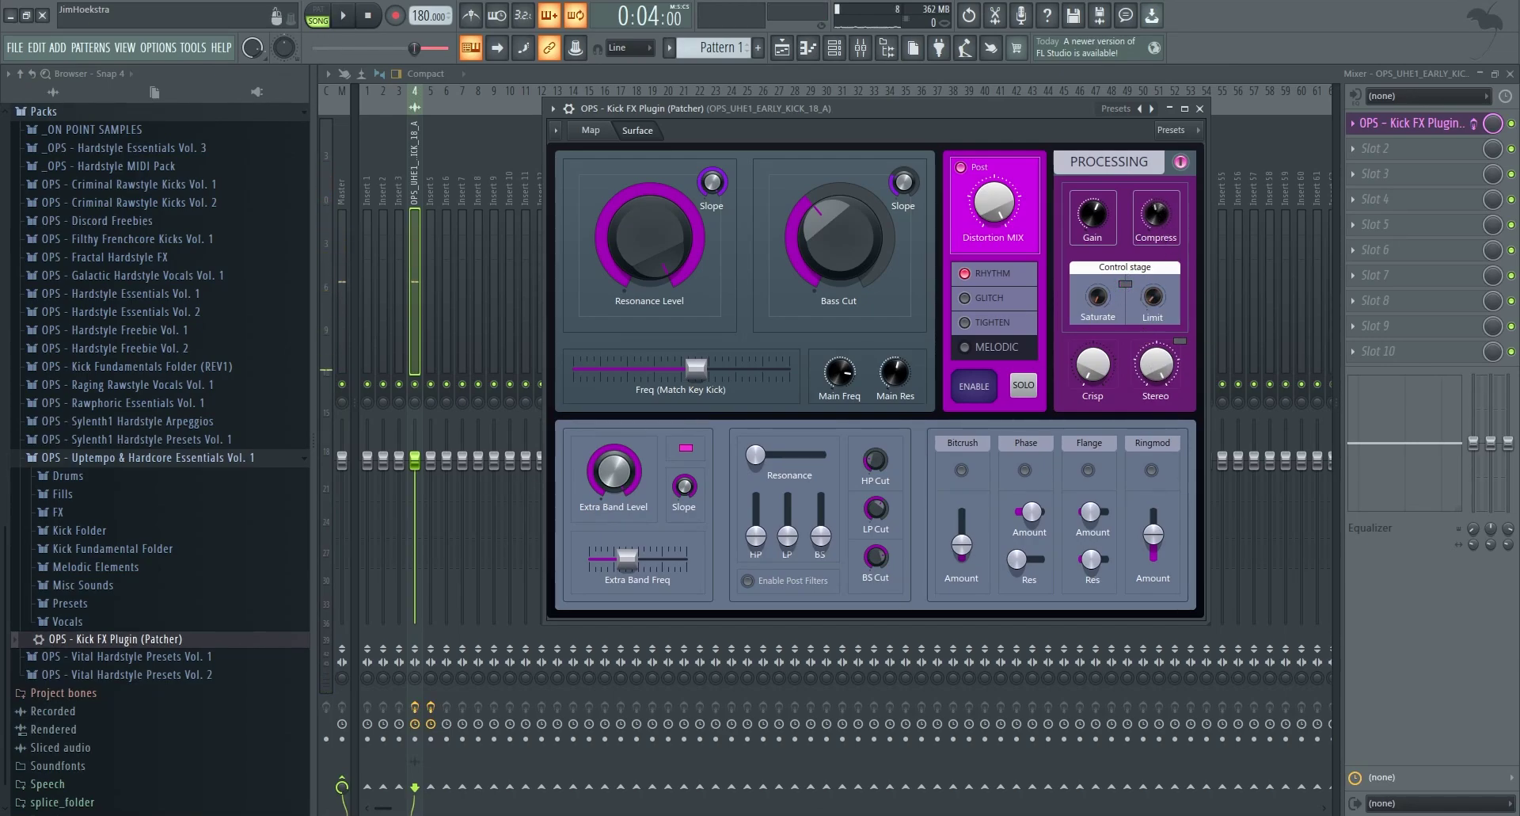
- Move the bar 4 switch-on of the ENABLE automation to beat 2 and shorten the clip and loop to end at beat 3
left_click(782, 48)
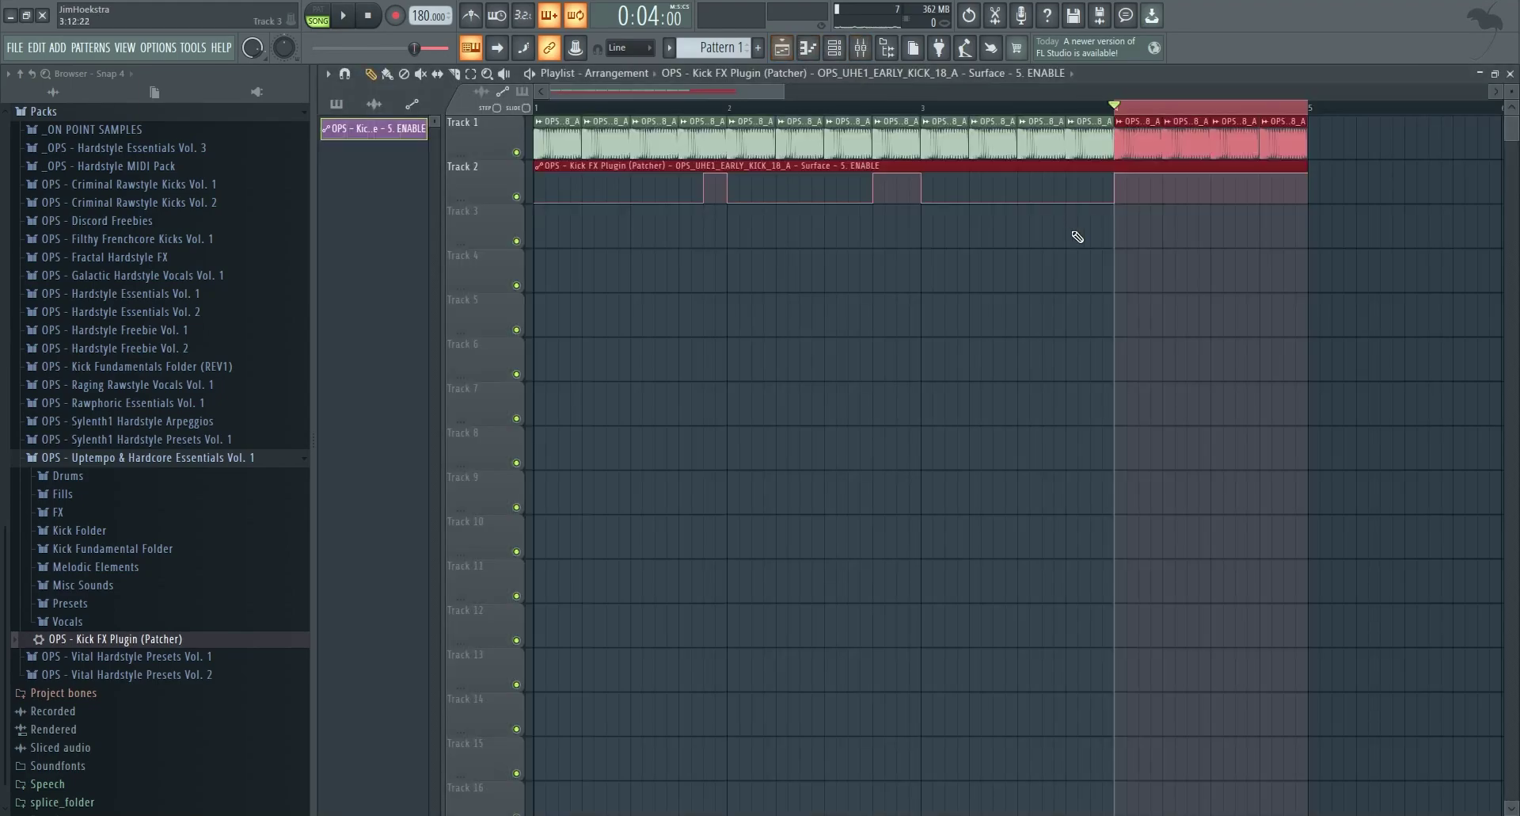
right_click(1114, 174)
left_click(1156, 194)
right_click(1163, 202)
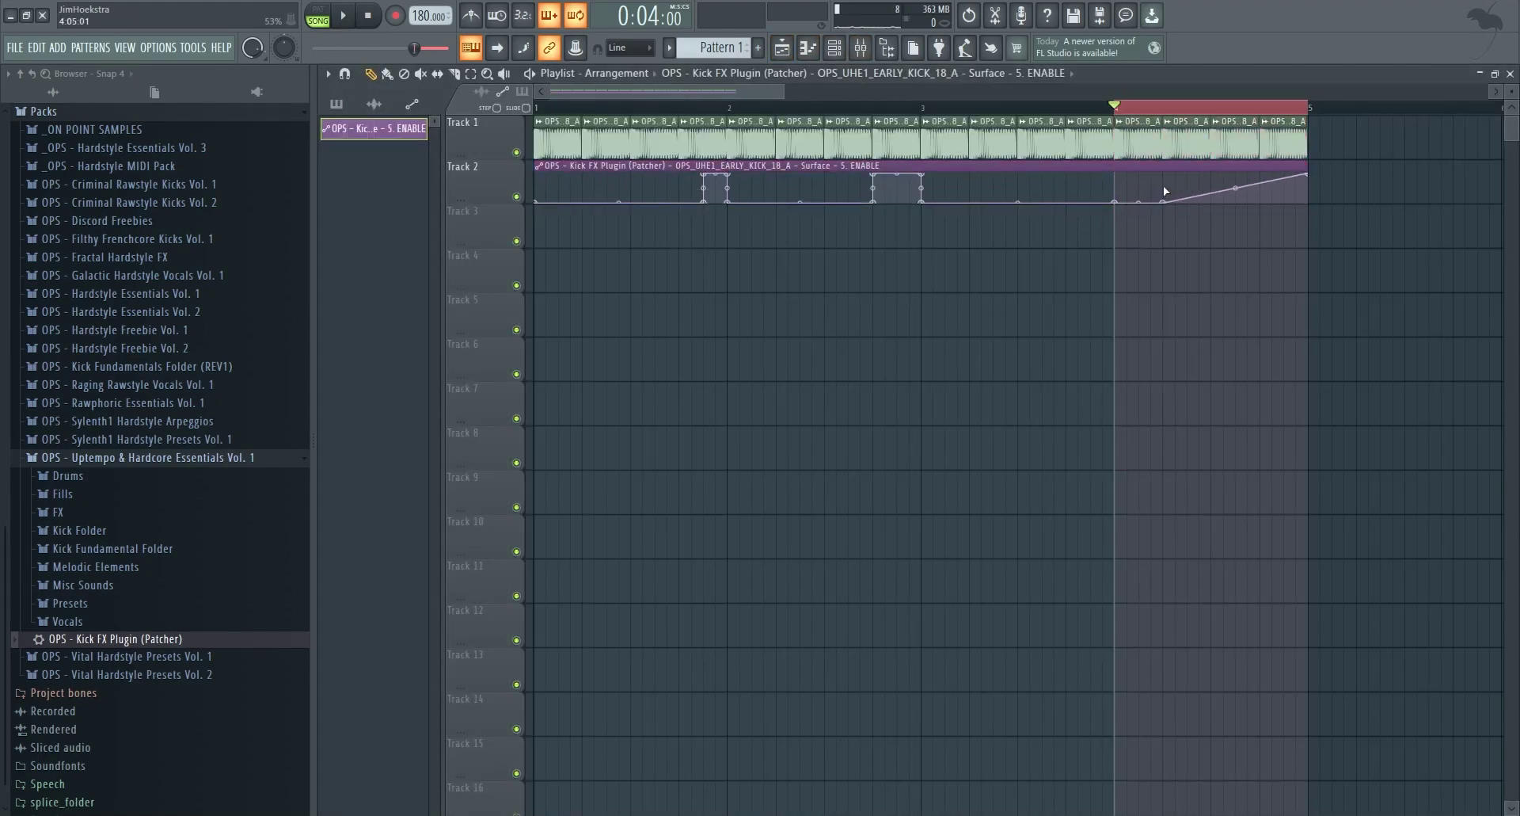
right_click(1162, 173)
left_click_drag(1308, 174, 1217, 161)
key("space")
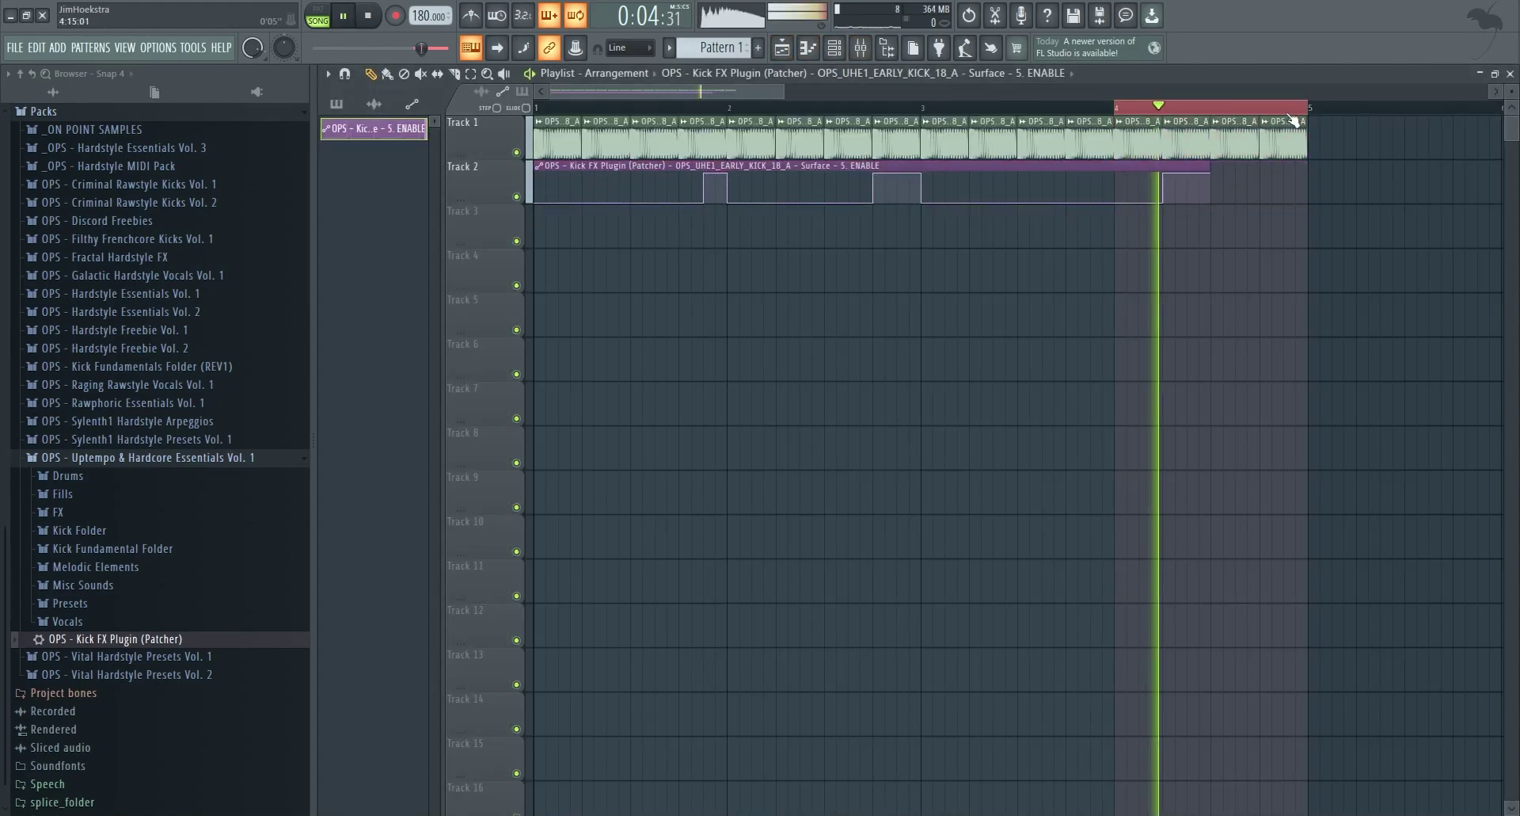
left_click_drag(1303, 106, 1210, 106)
- Play the shortened loop and switch on the Control stage in the Kick FX plugin
left_click(835, 47)
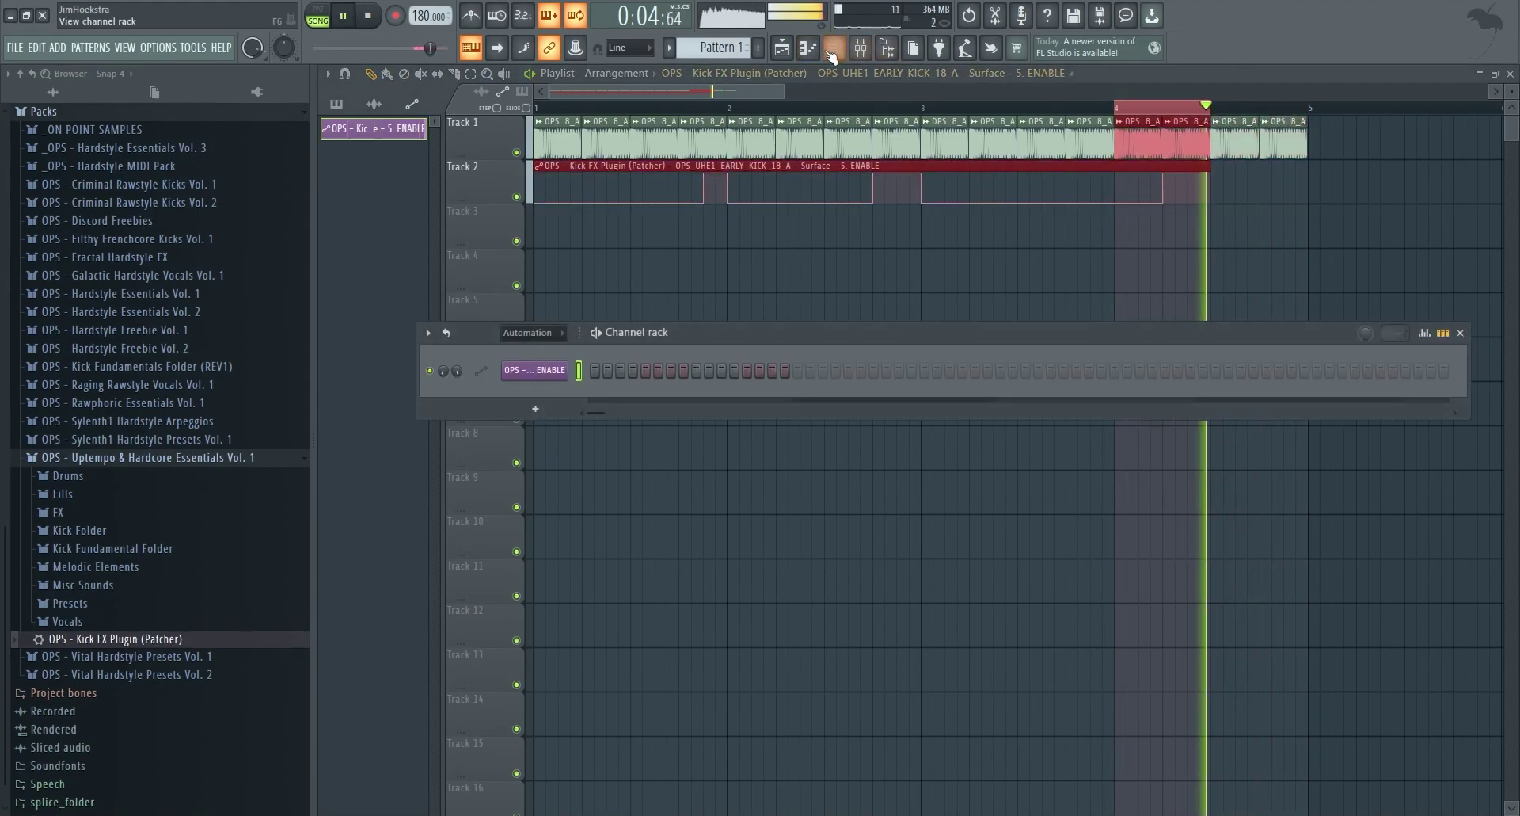
left_click(860, 47)
key("space")
left_click(1412, 122)
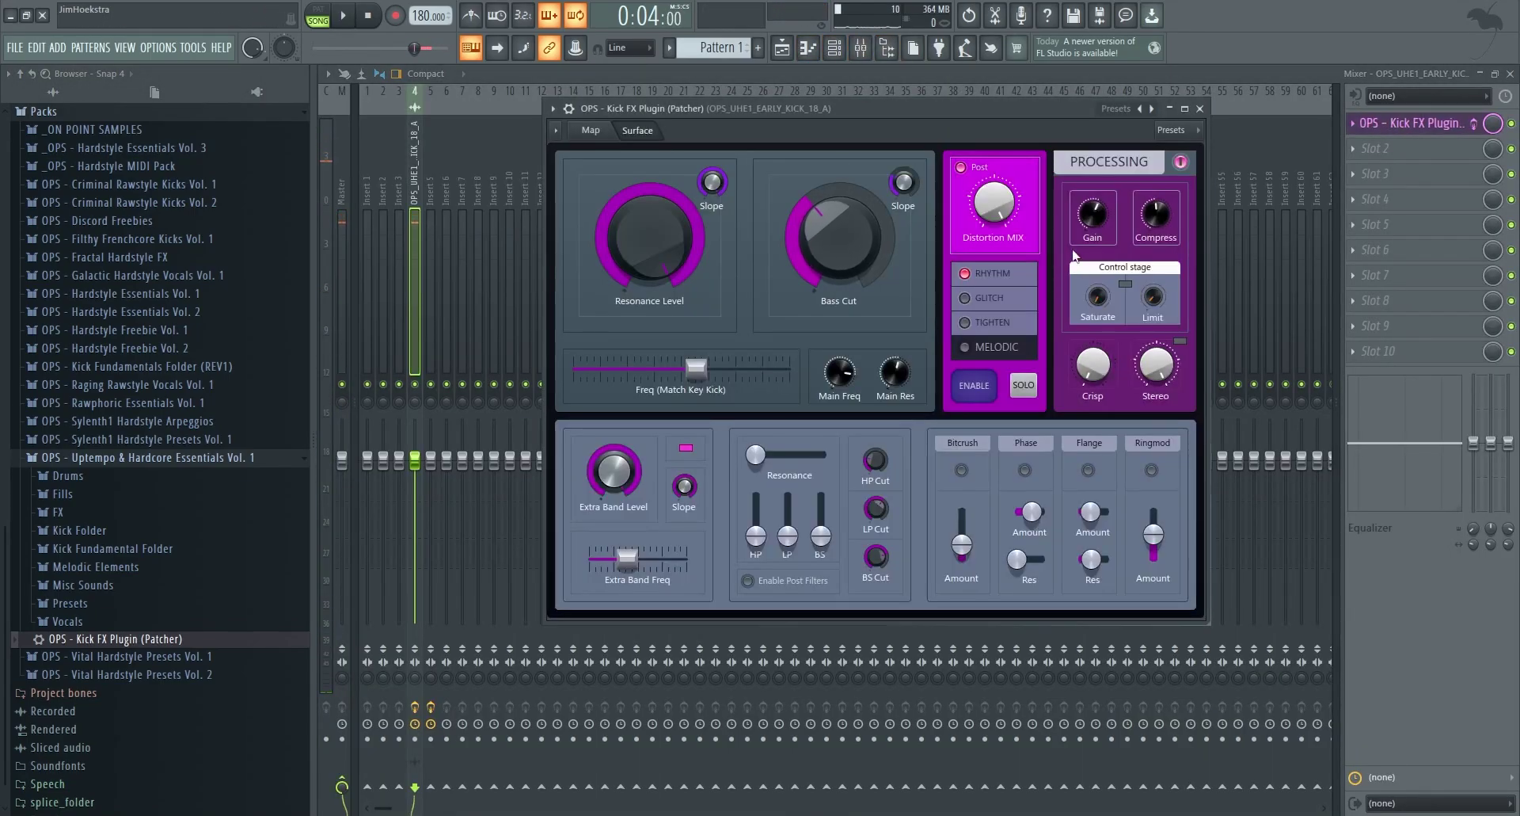
key("space")
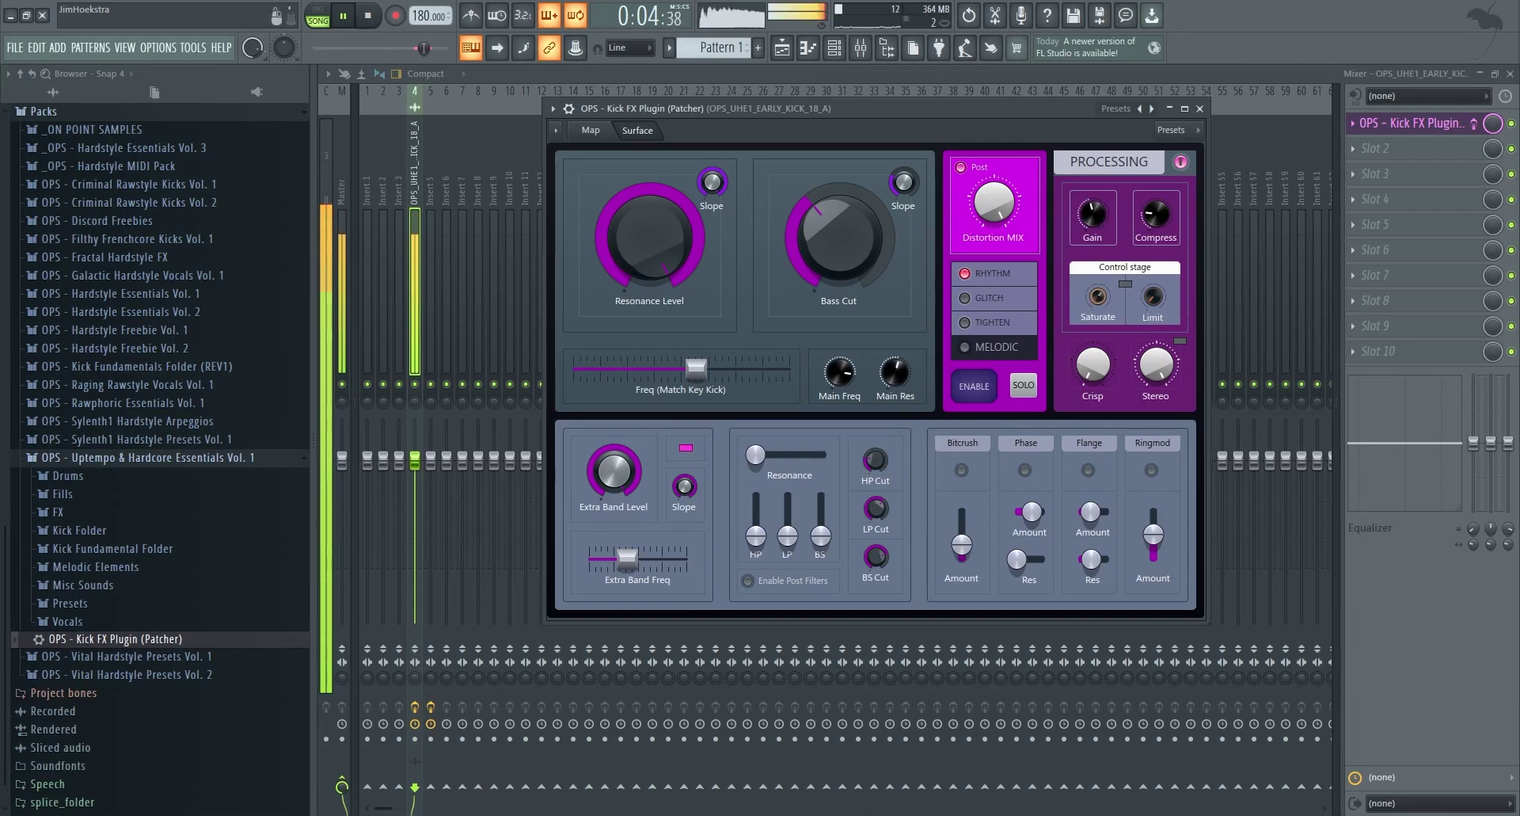
left_click(1125, 284)
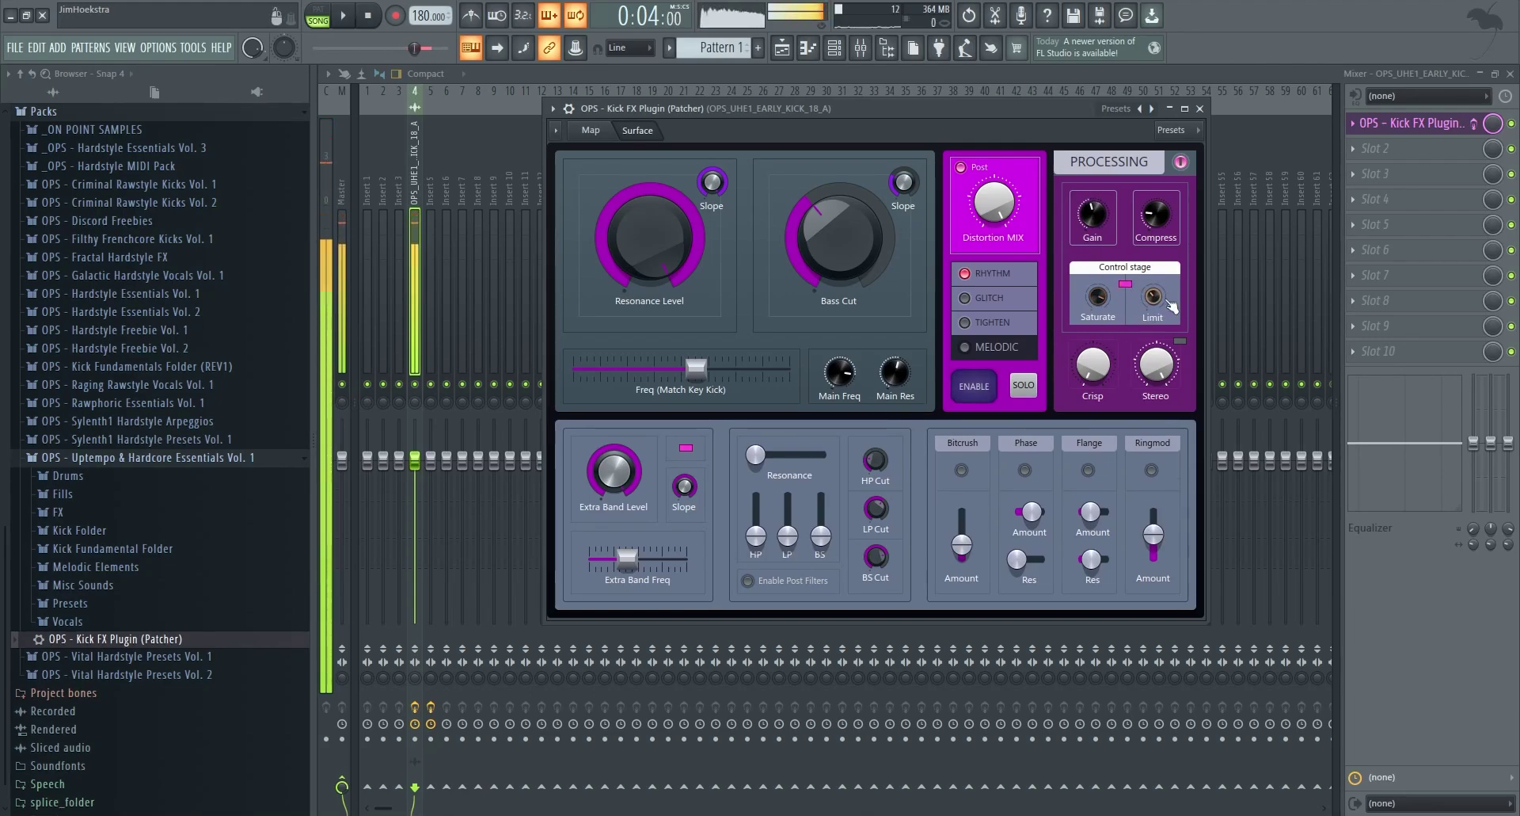
key("space")
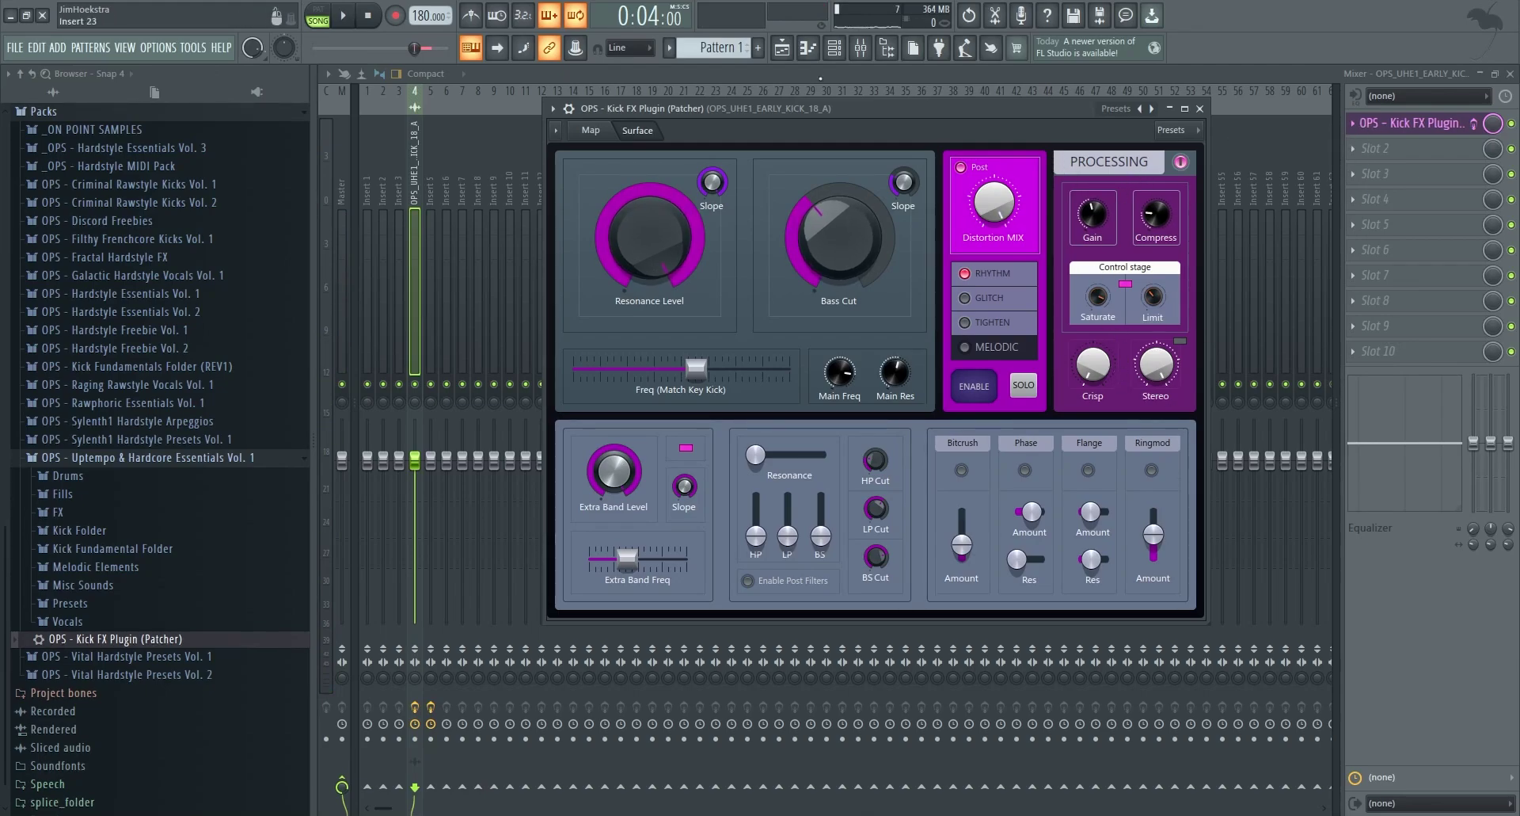
- Extend the ENABLE automation clip to the end of bar 4 and play a loop from beat 2 to the bar's end
left_click(807, 47)
left_click(781, 47)
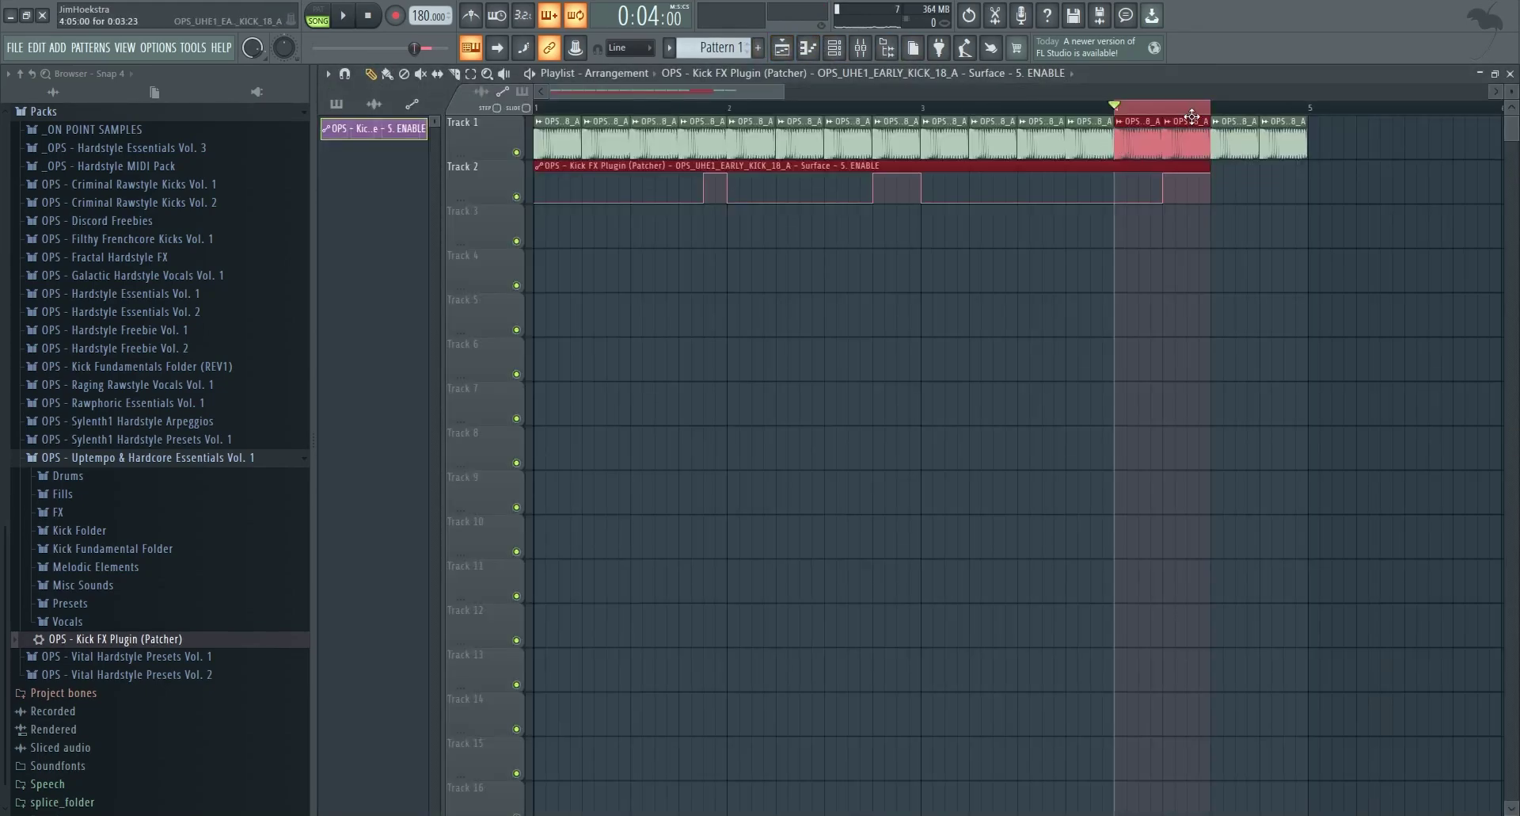
left_click_drag(1205, 110, 1291, 110)
left_click_drag(1210, 173, 1309, 174)
left_click_drag(1127, 109, 1171, 111)
key("space")
left_click(859, 48)
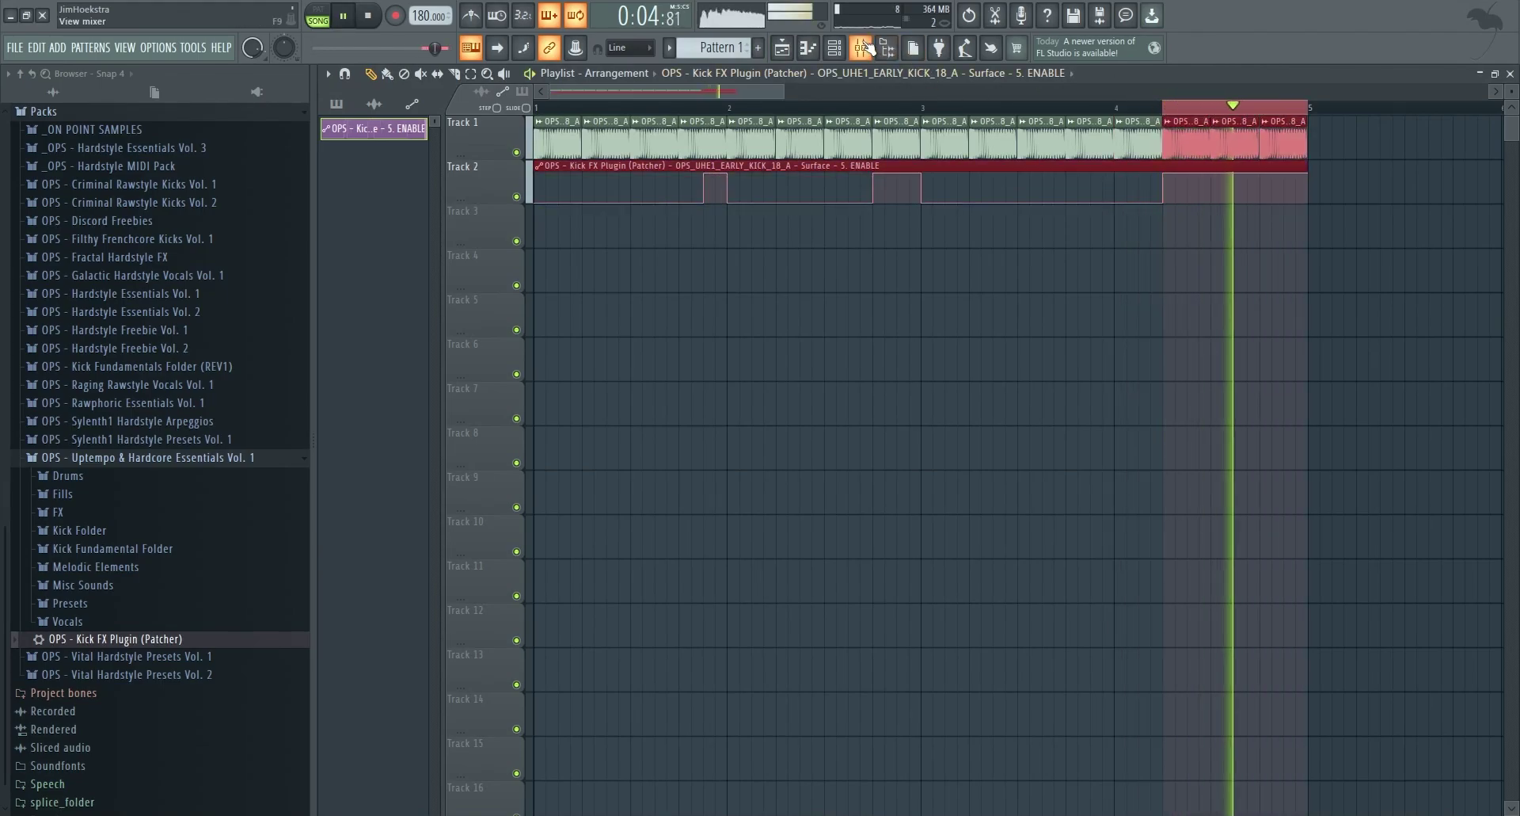
- Reopen the Kick FX plugin from the mixer slot and compare the loop with the post filters on and off
left_click(1427, 125)
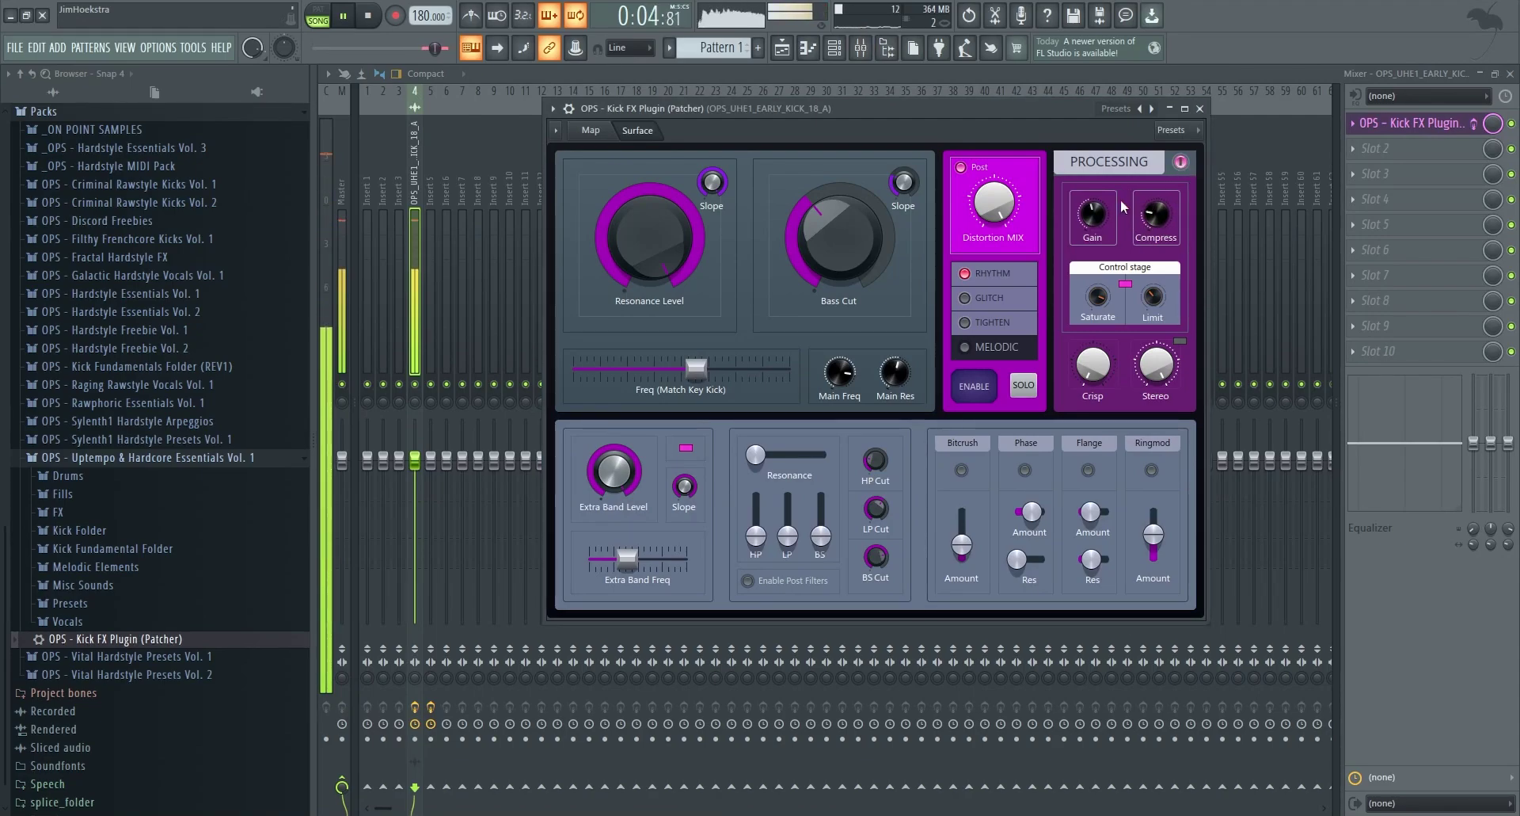
key("space")
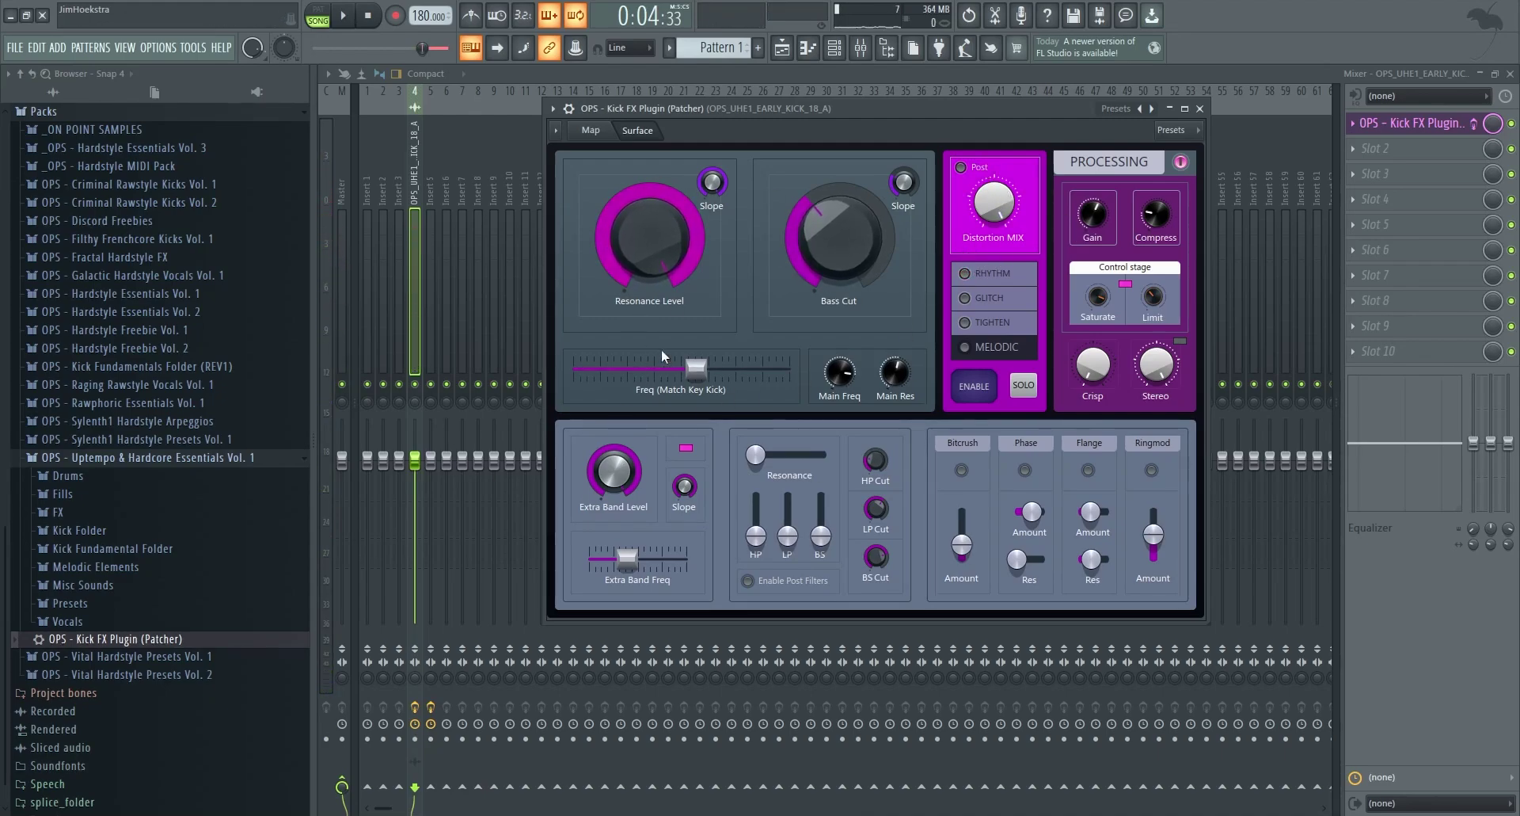
scroll(810, 251, "down", 2)
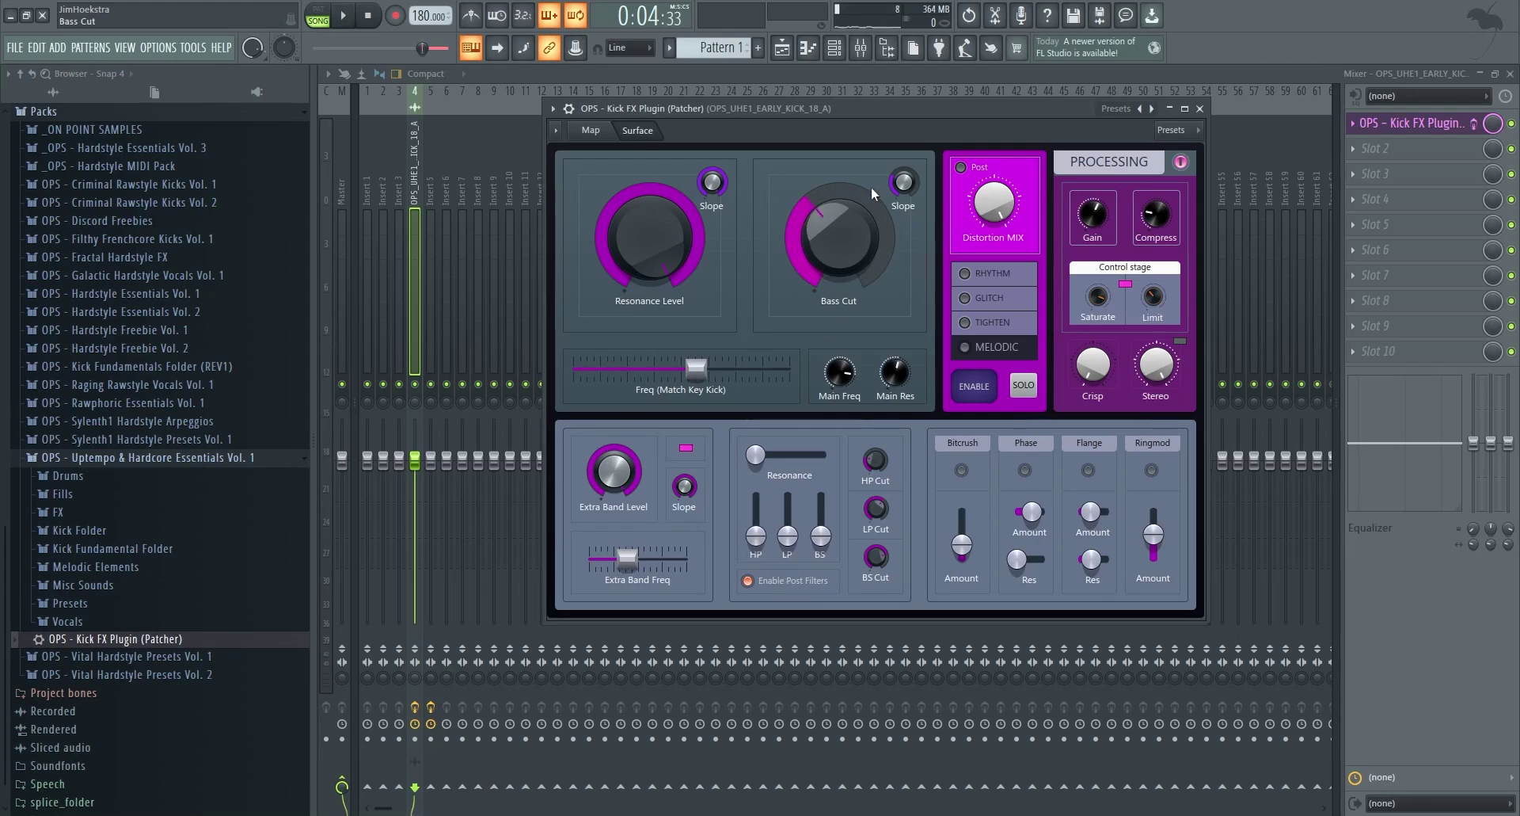
key("space")
key("space")
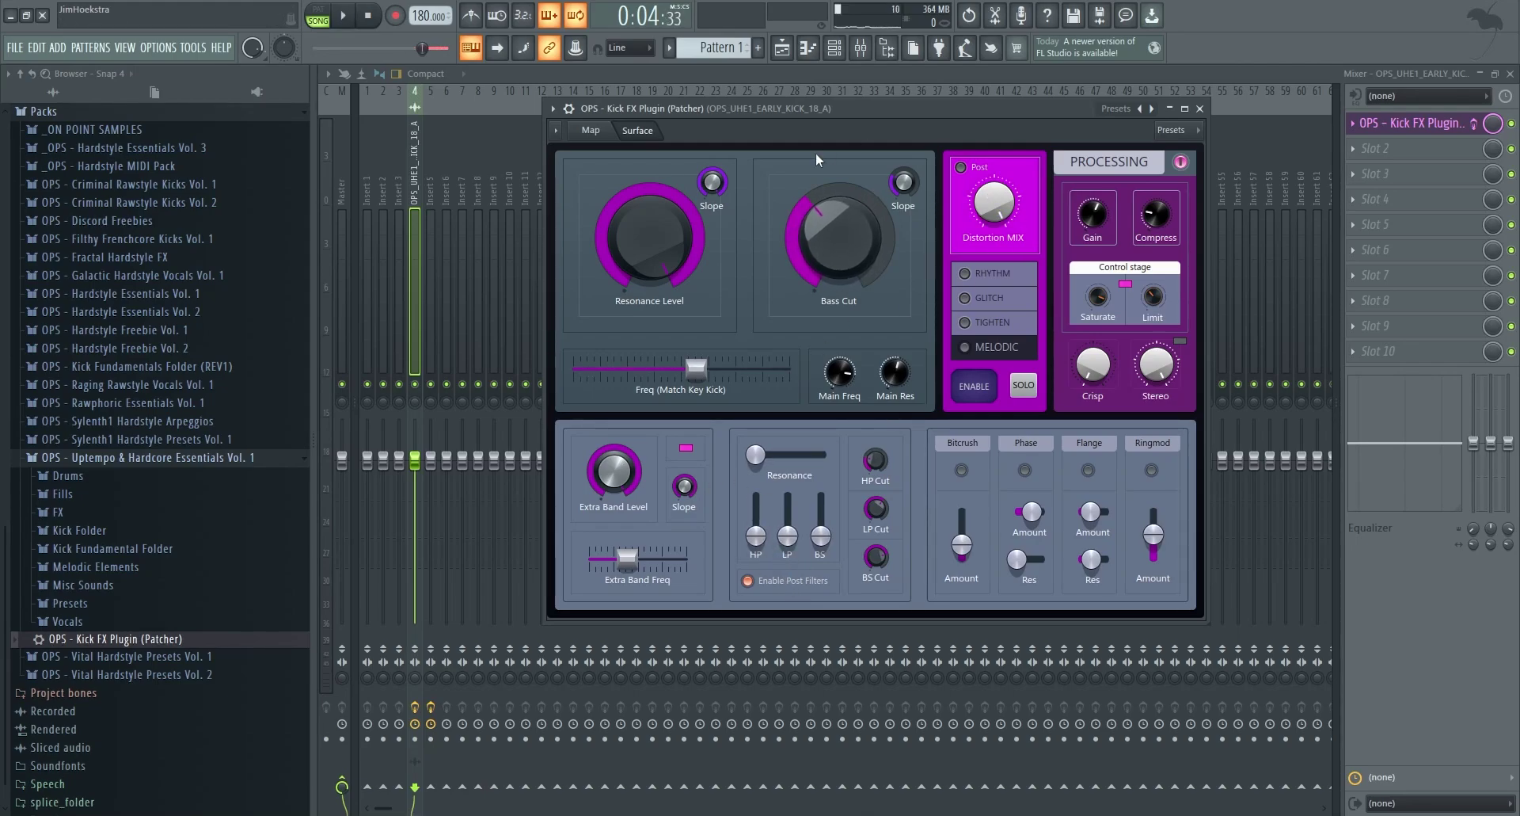
key("space")
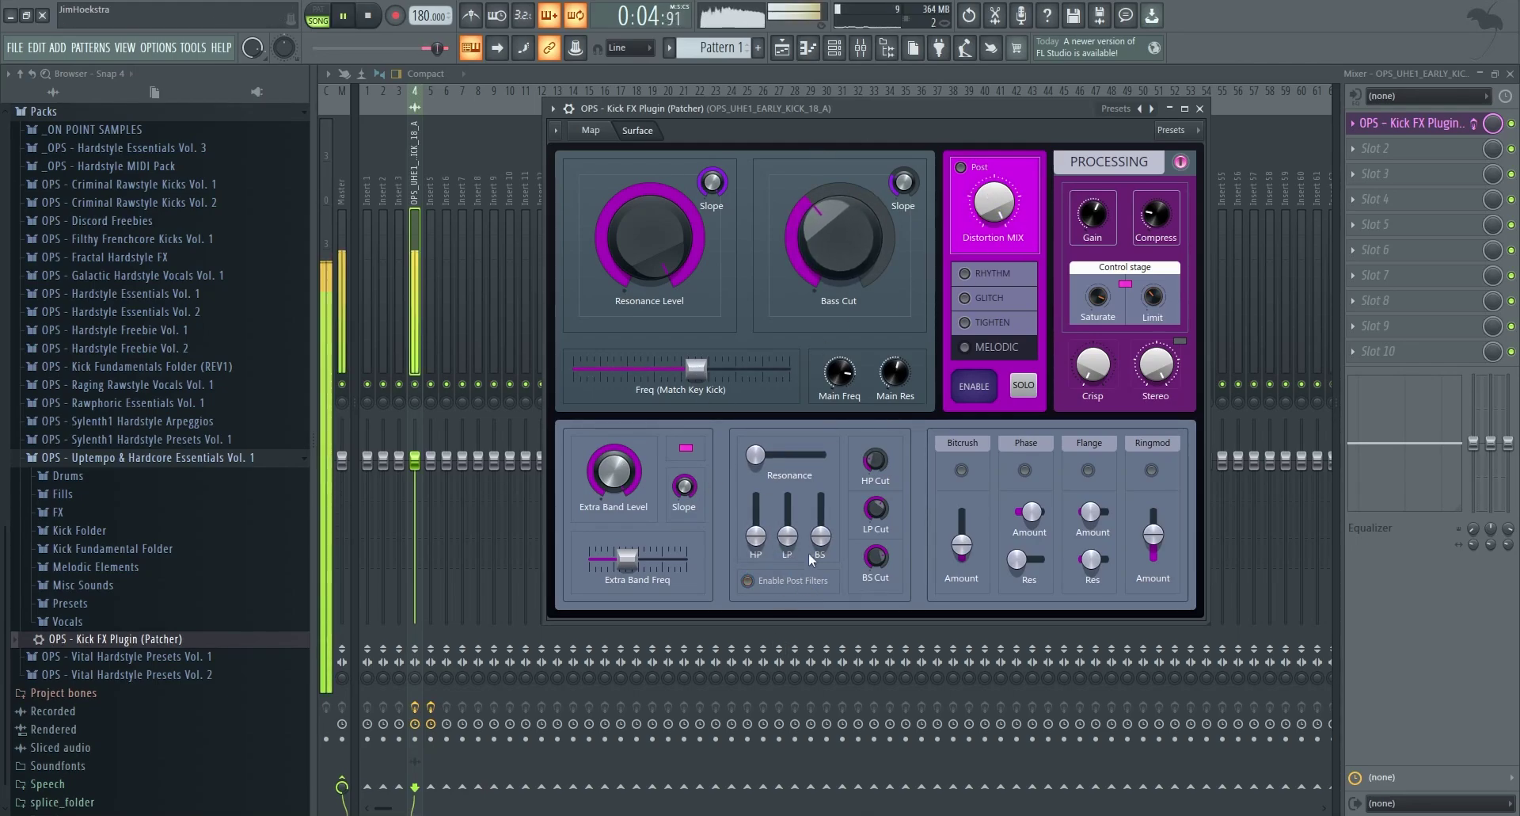
key("space")
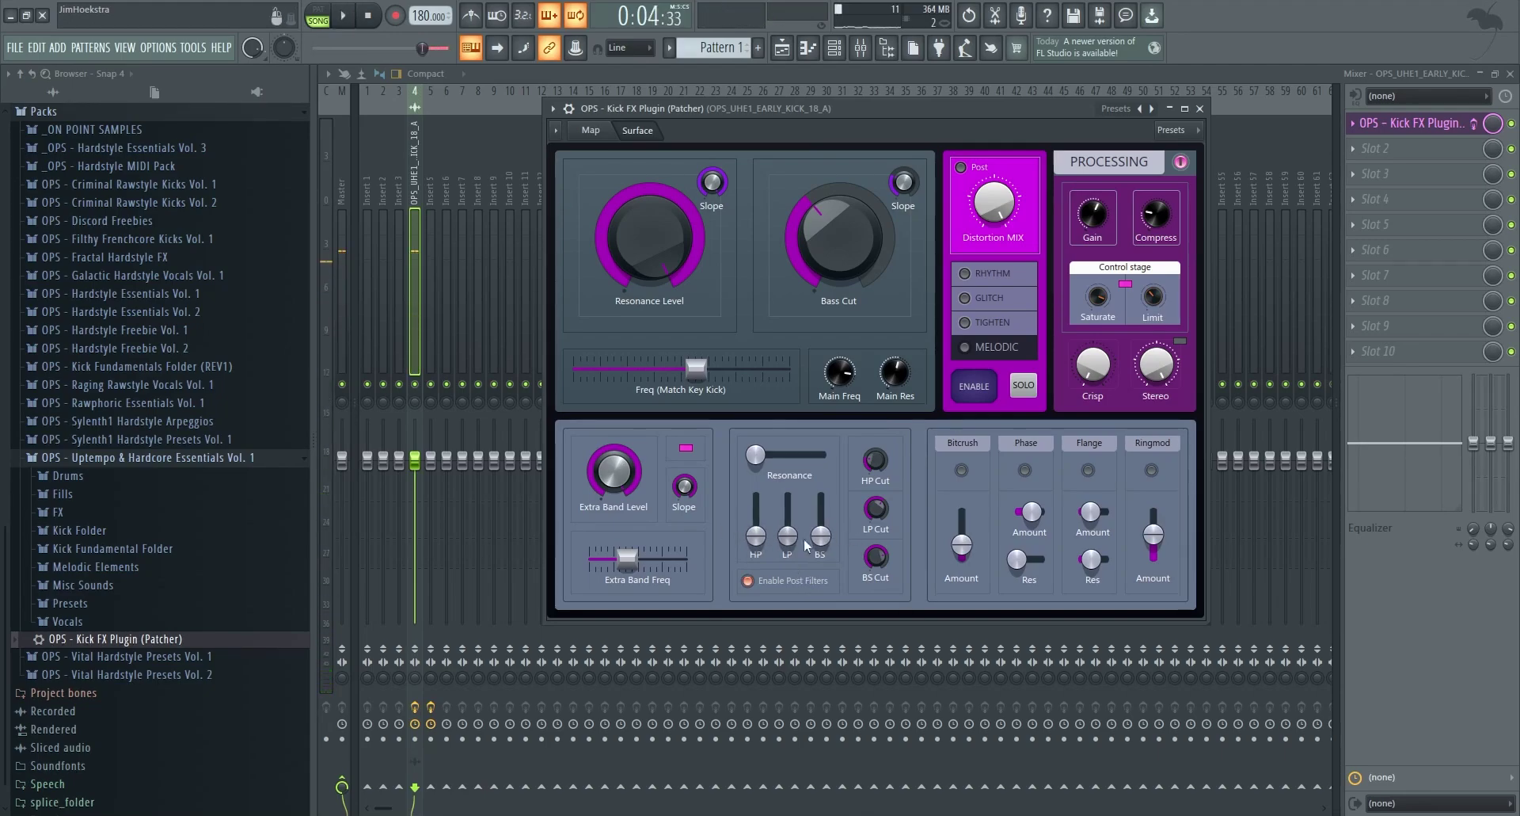
- Enable the post filters, raise the LP slider to maximum and play the loop while sweeping LP Cut
left_click(795, 581)
left_click_drag(787, 494, 787, 536)
key("space")
mouse_move(788, 493)
left_mouse_down()
mouse_move(788, 546)
mouse_move(790, 497)
left_mouse_up()
key("space")
key("space")
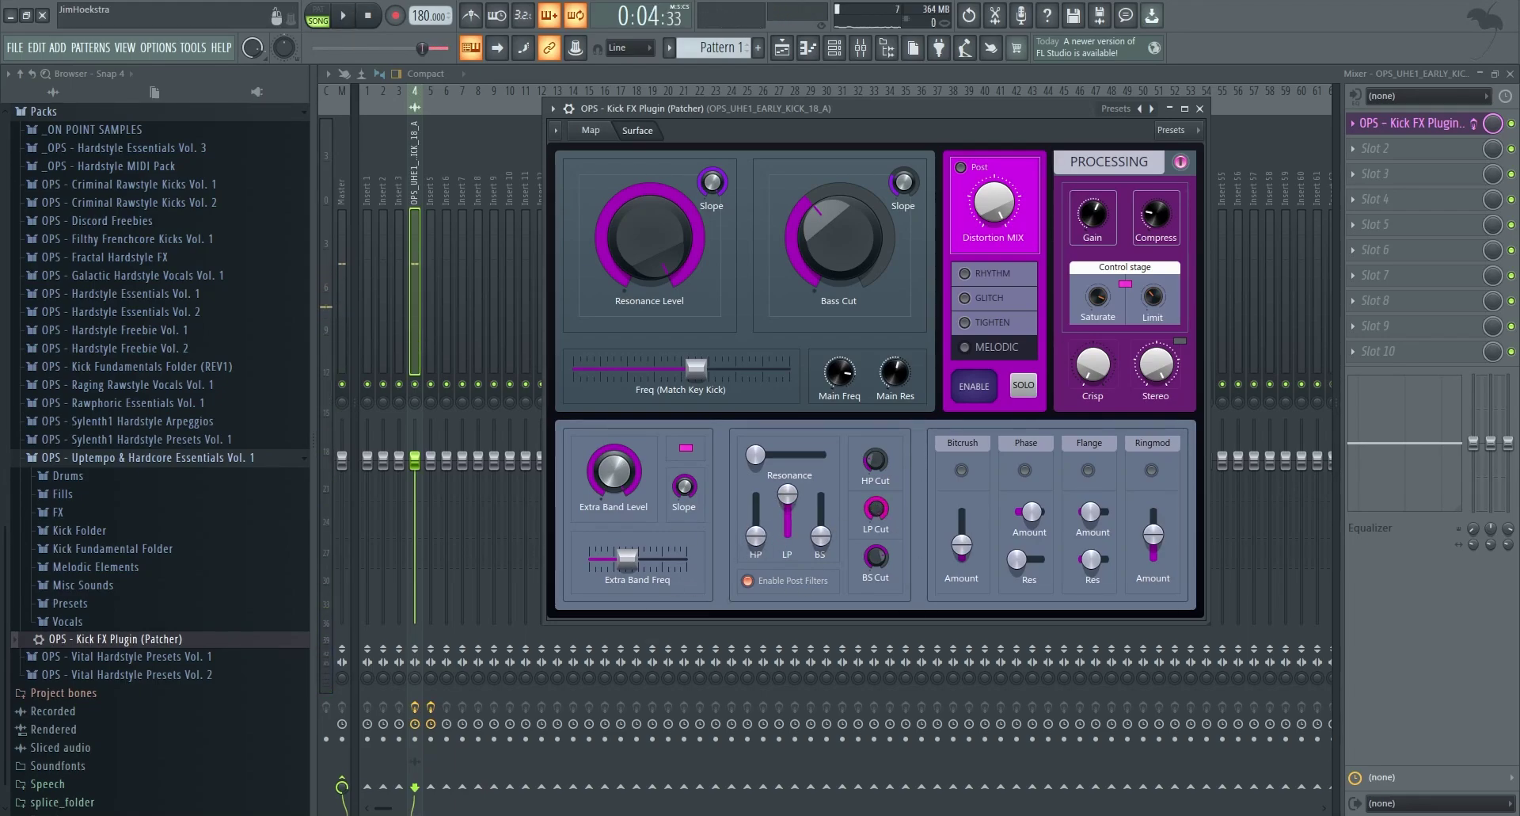
key("space")
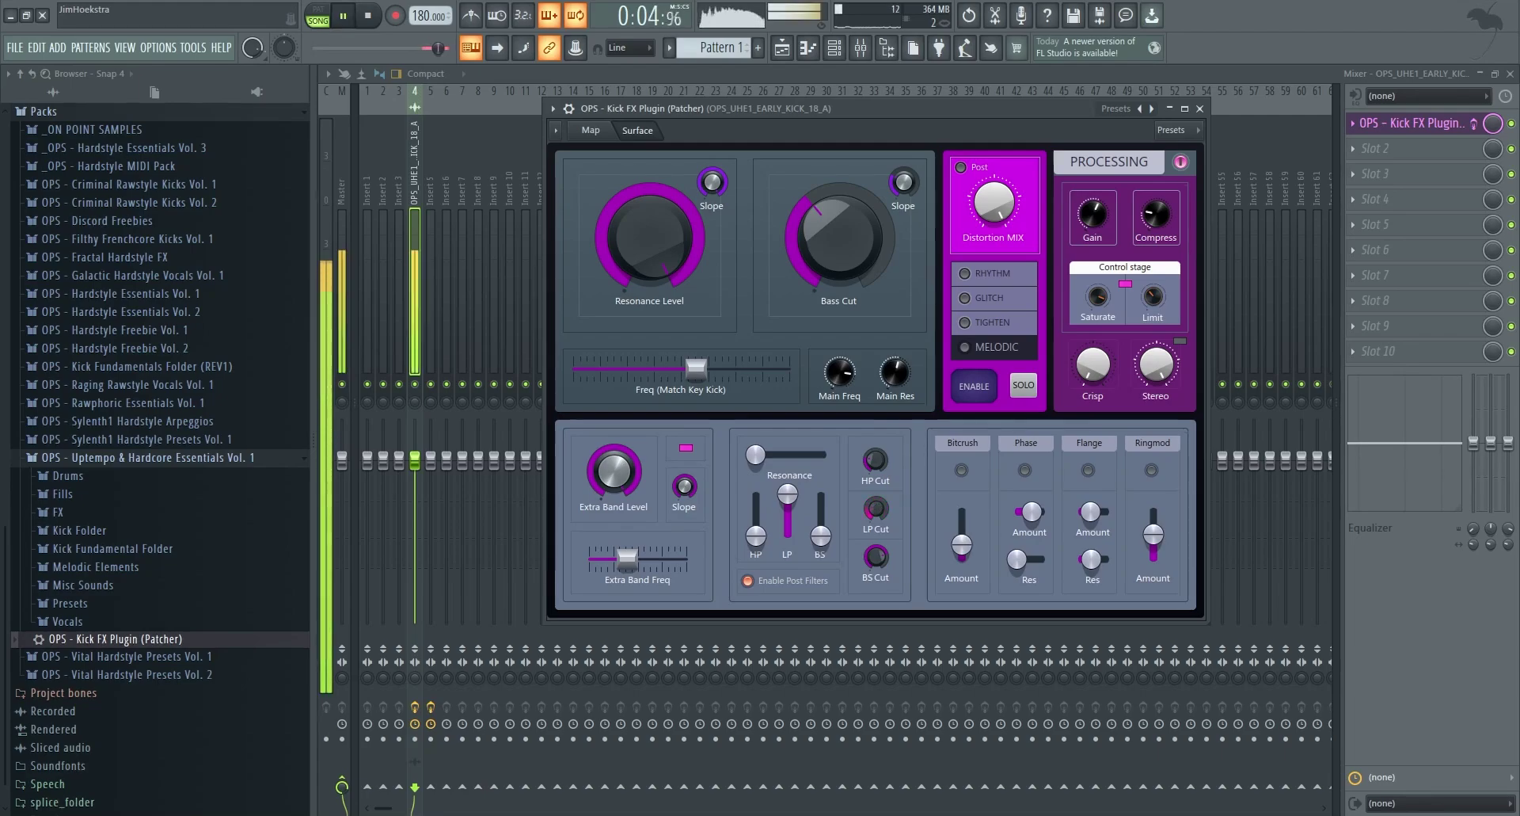
key("space")
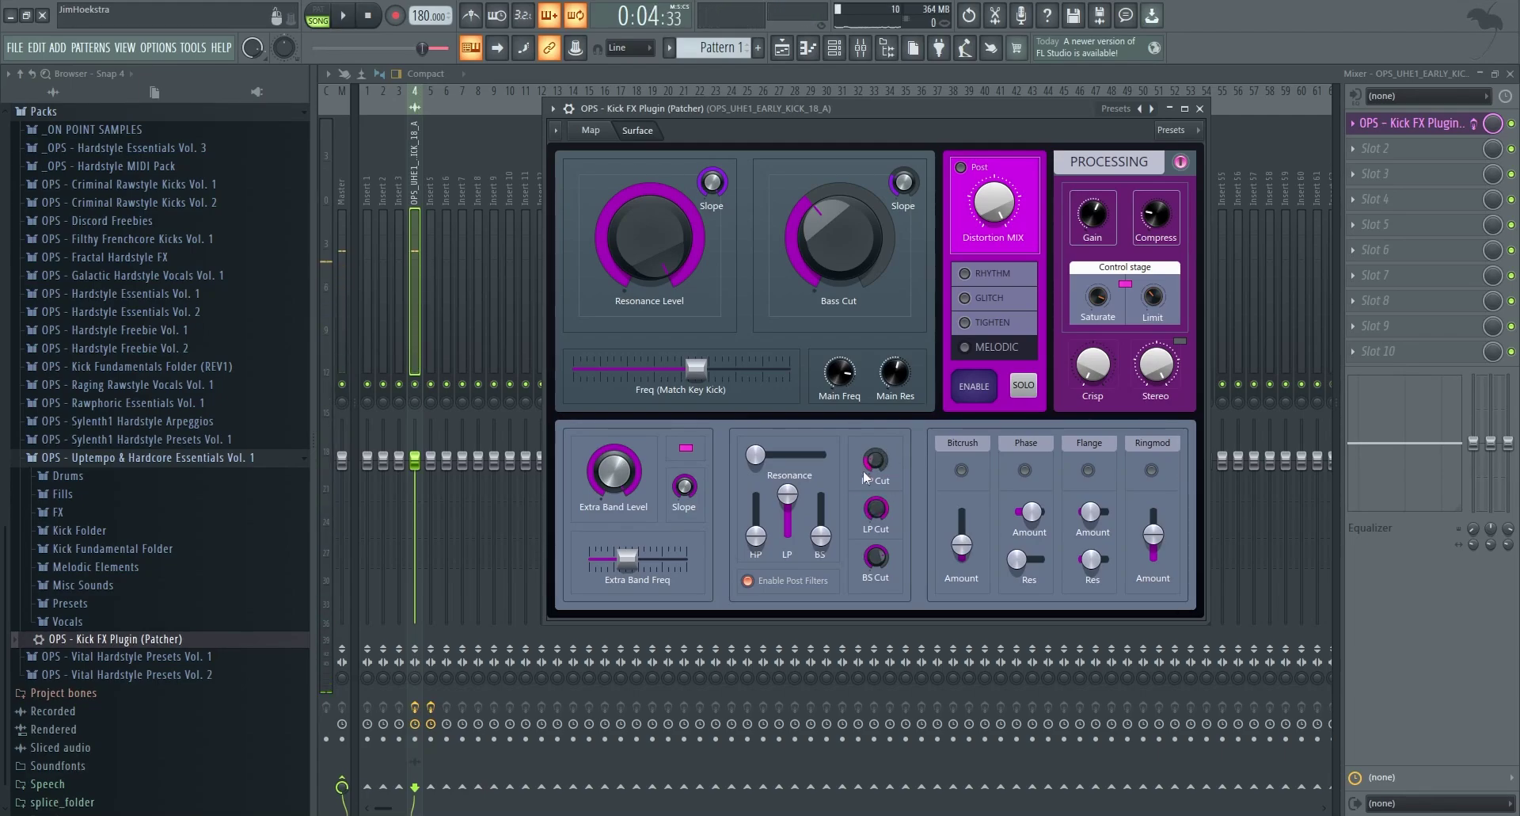
- Return the LP slider to zero, raise the HP slider to maximum and play the loop with the high-pass filter
left_click_drag(788, 492, 756, 493)
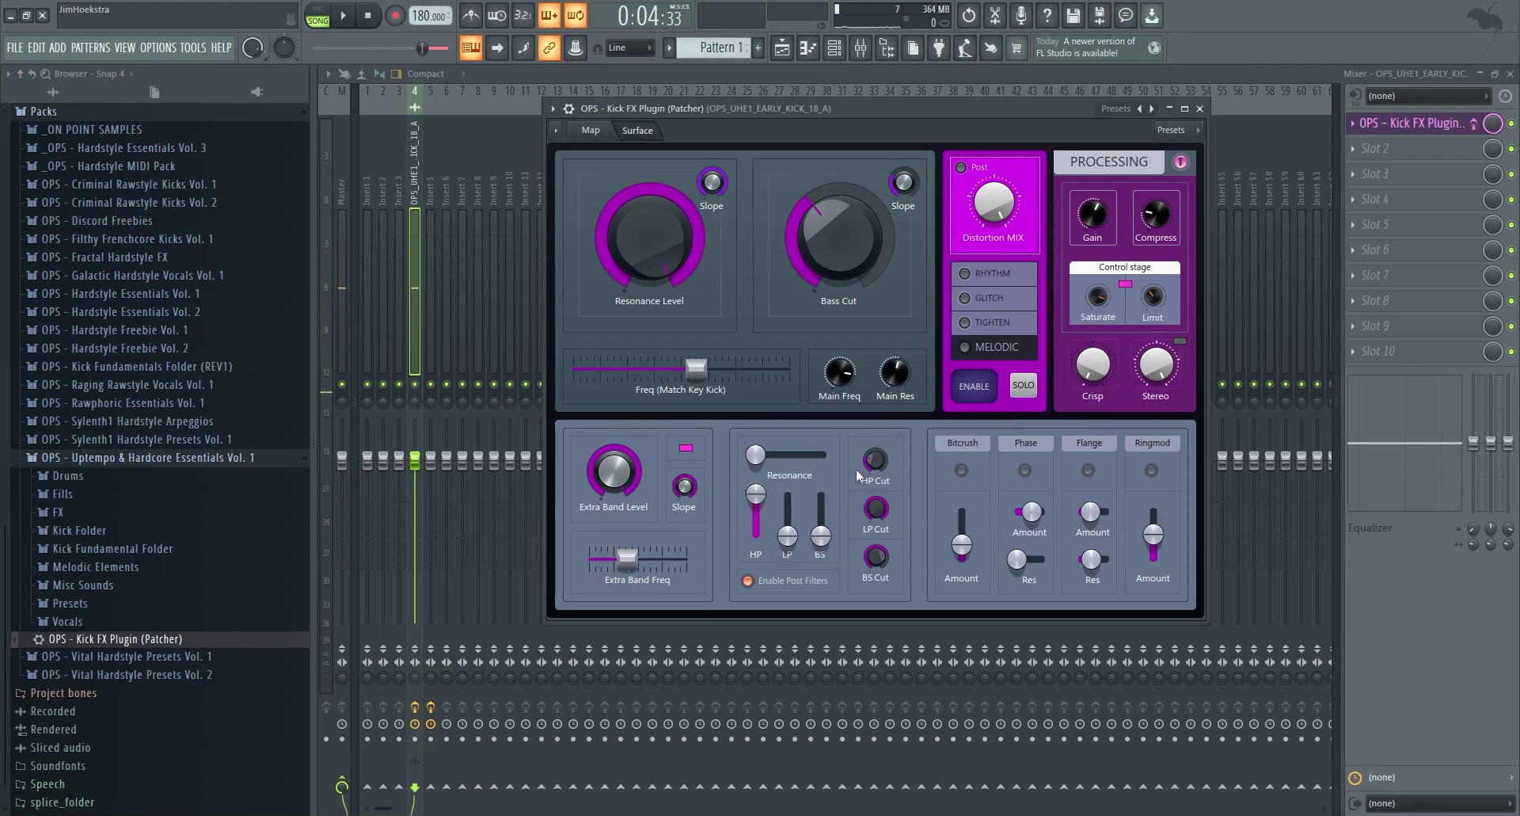
key("space")
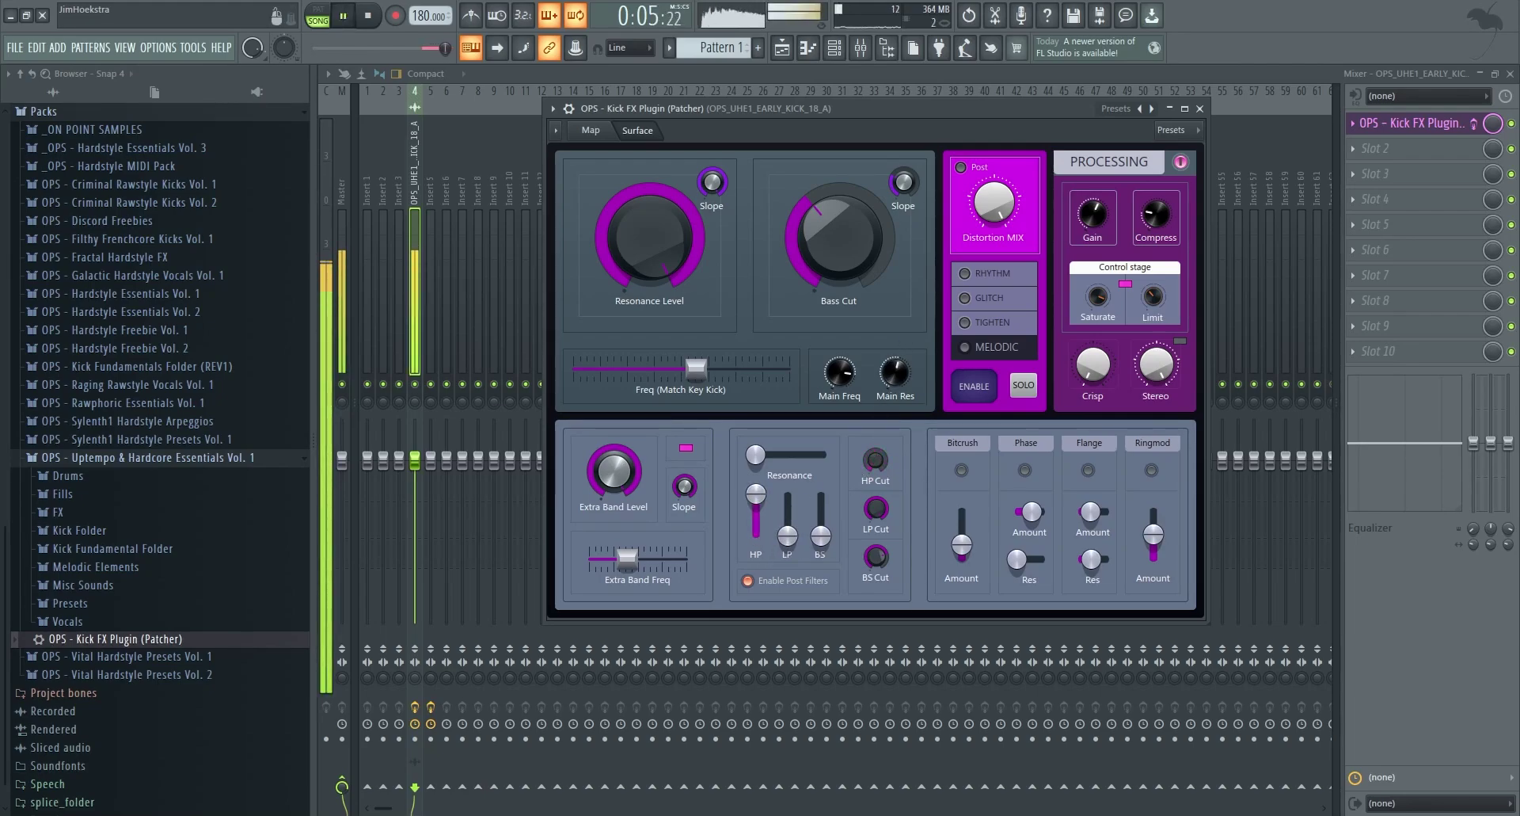
key("space")
- Replace the HP filter with BS at maximum and play the loop while adjusting BS Cut and raising Resonance
left_click_drag(756, 493, 821, 493)
key("space")
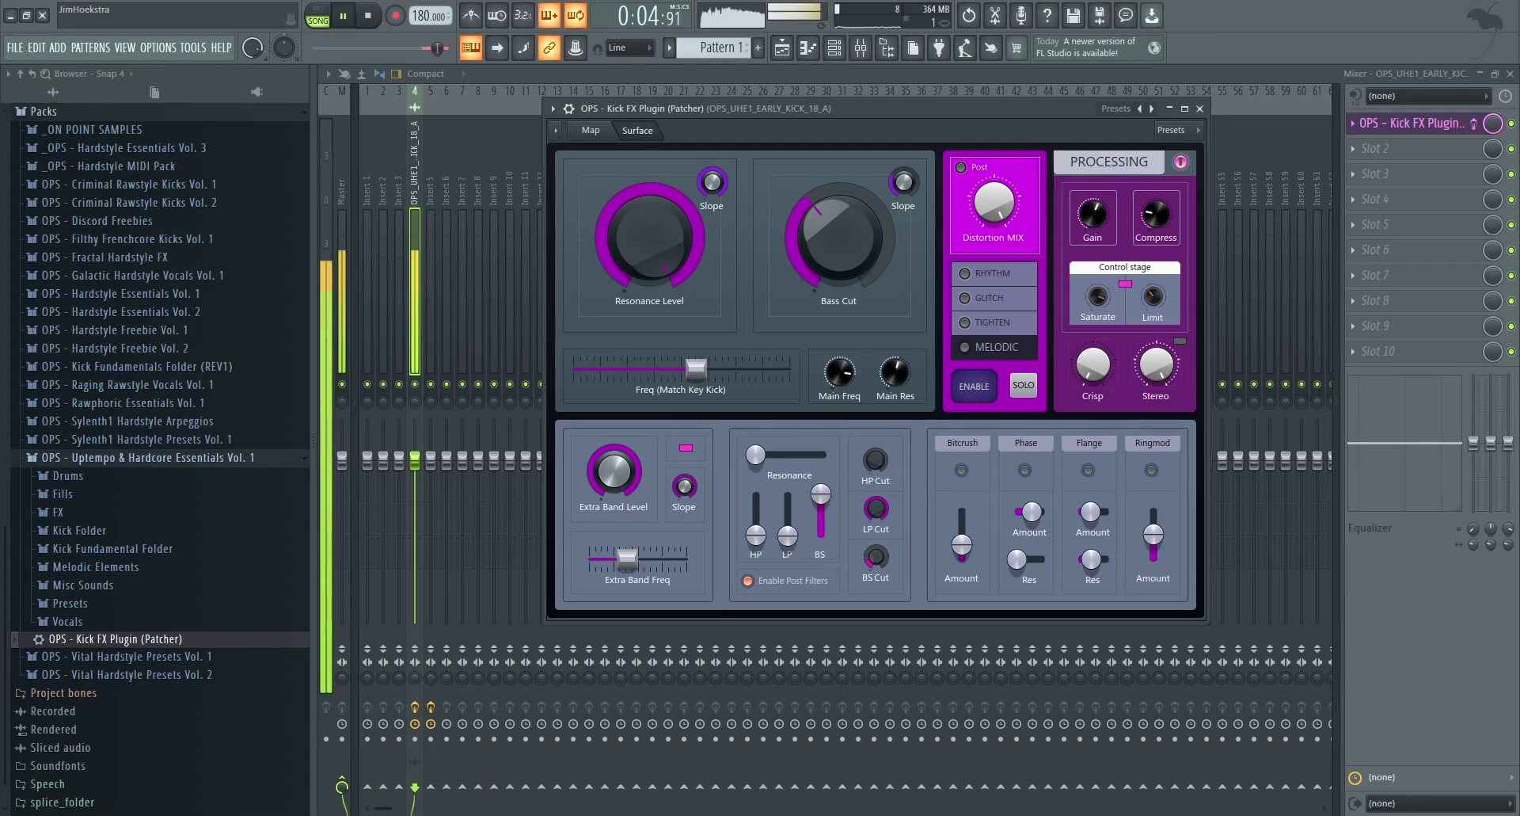
mouse_move(876, 557)
left_mouse_down()
mouse_move(876, 601)
mouse_move(893, 539)
left_mouse_up()
key("space")
key("space")
left_click_drag(756, 454, 814, 454)
key("space")
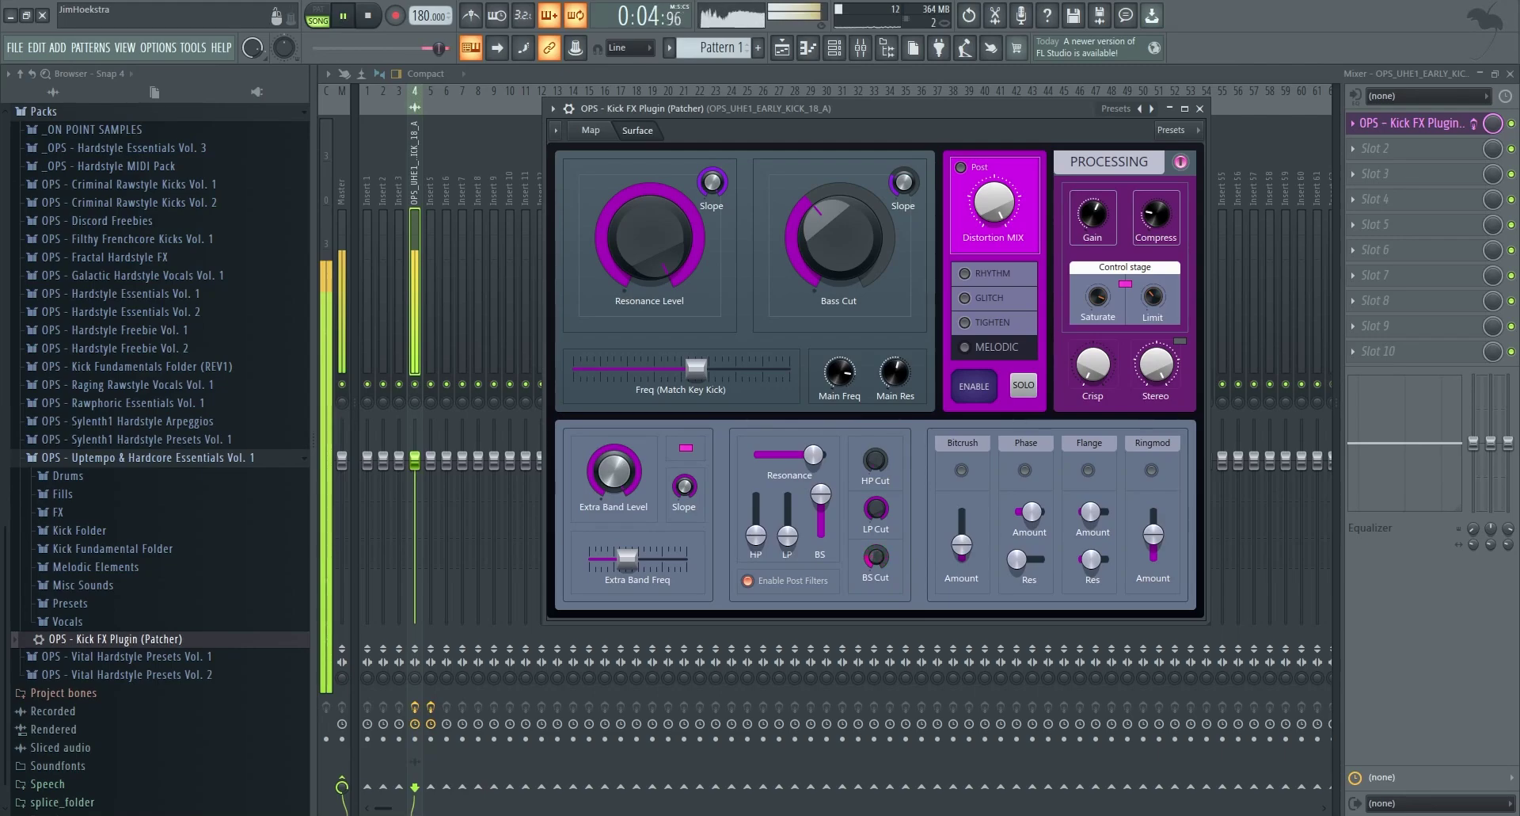
key("space")
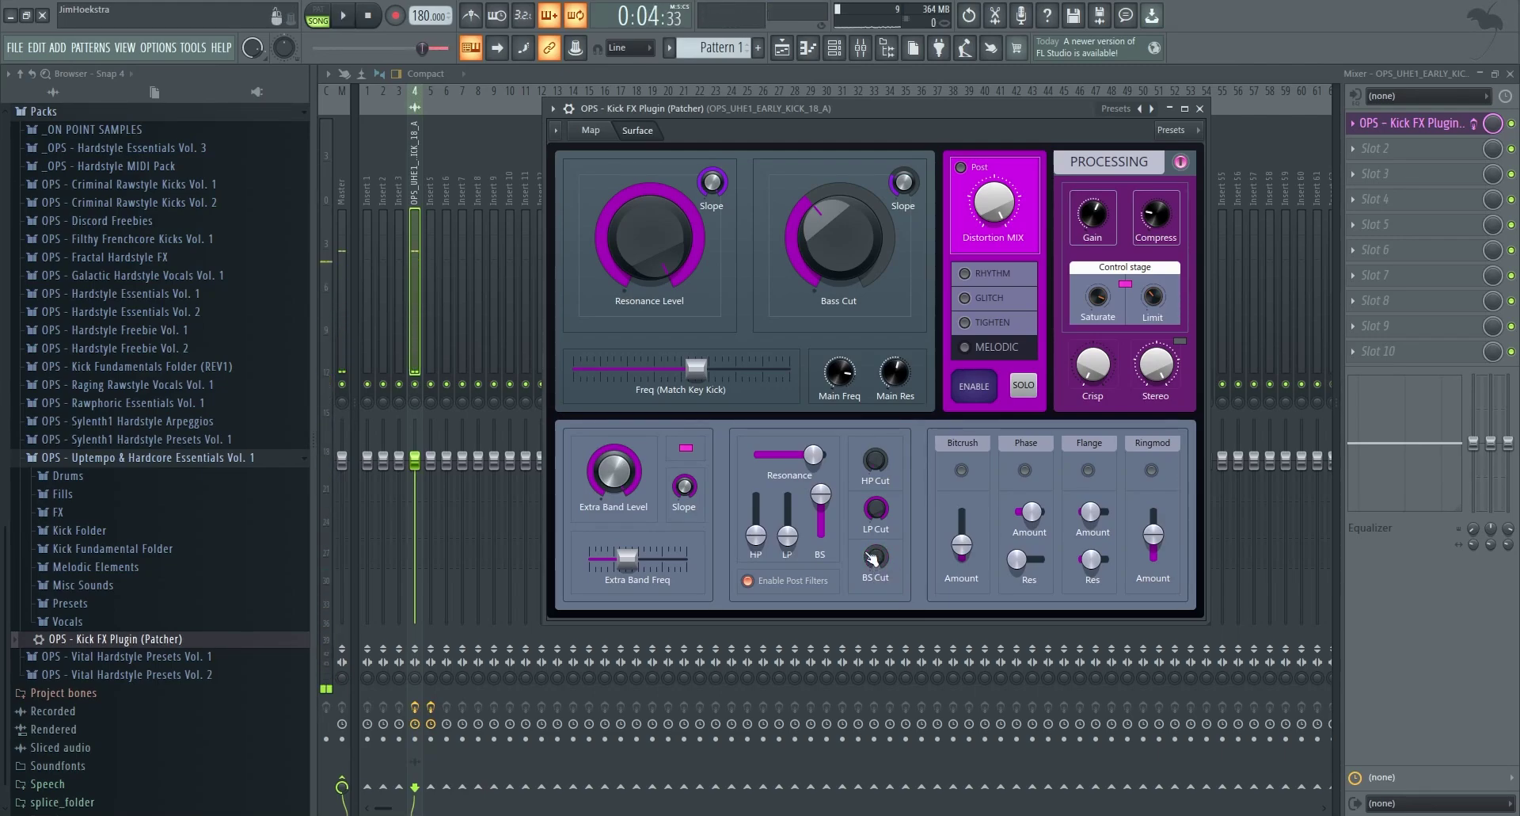
- Play the loop with HP, LP and BS all at maximum, and reset the post filters with Resonance to zero
left_click_drag(787, 535, 755, 397)
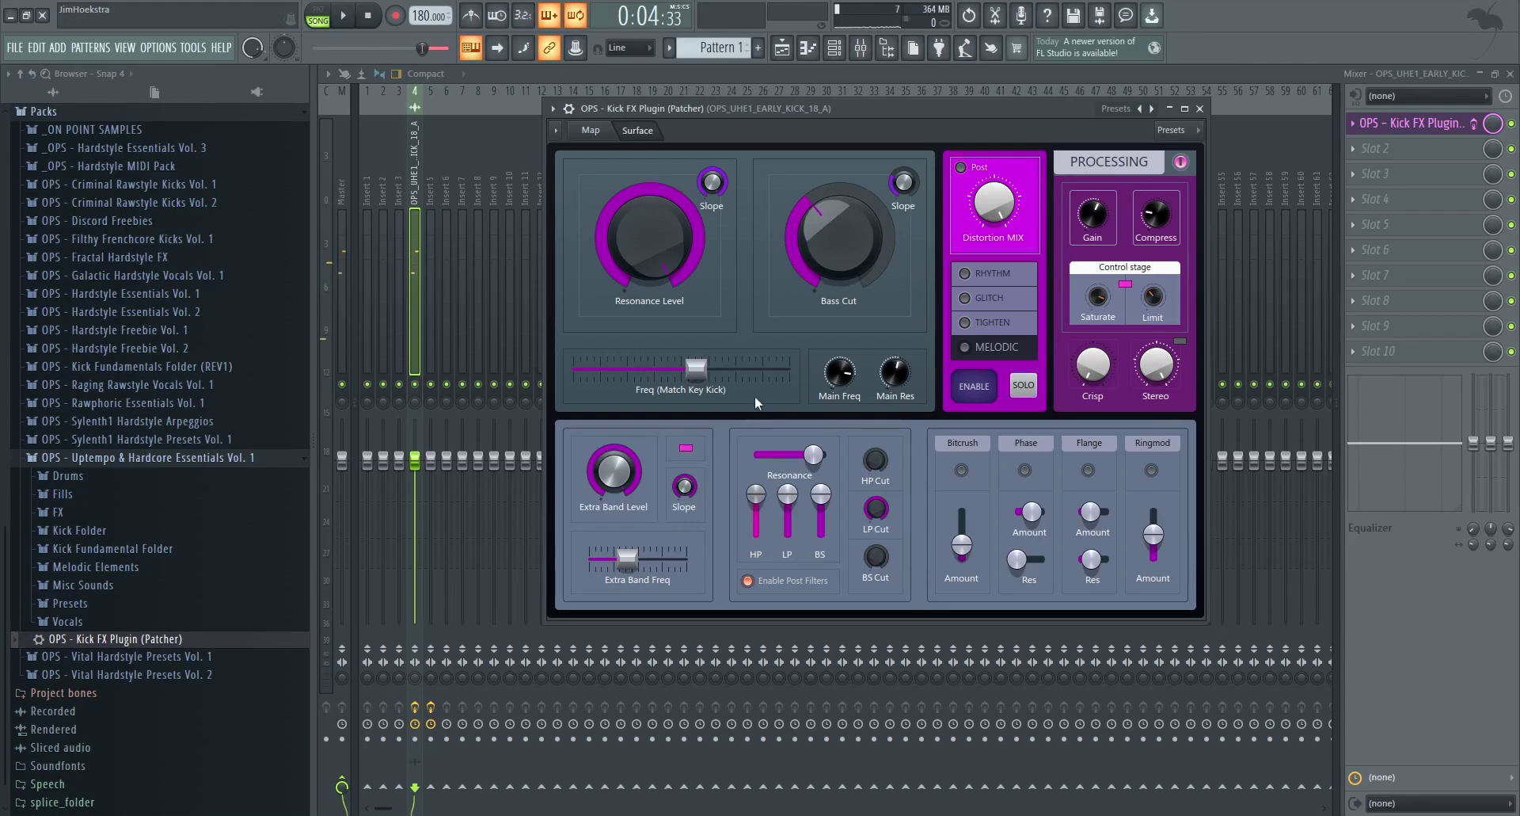
key("space")
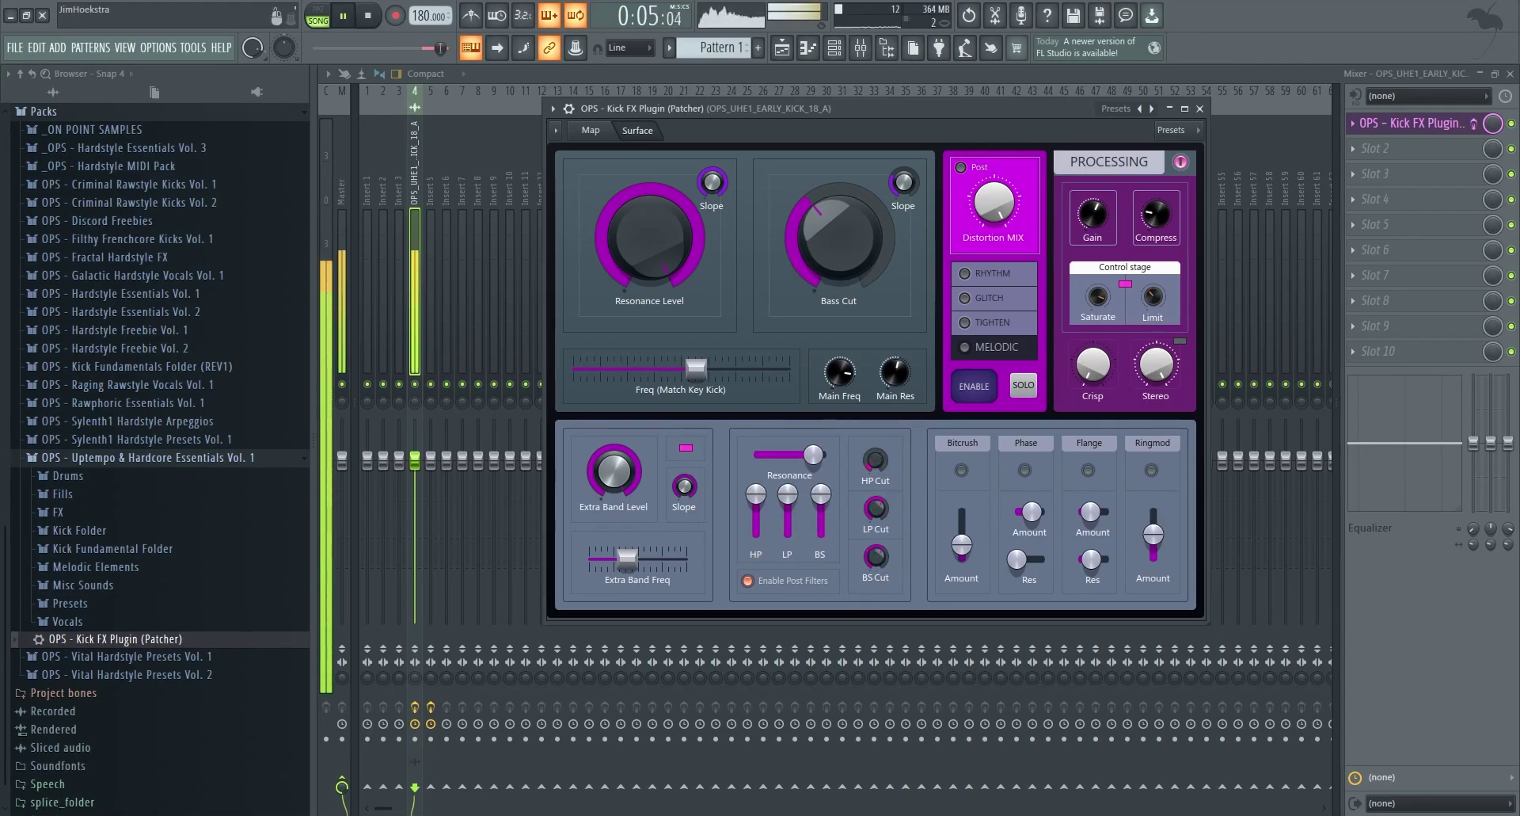
key("space")
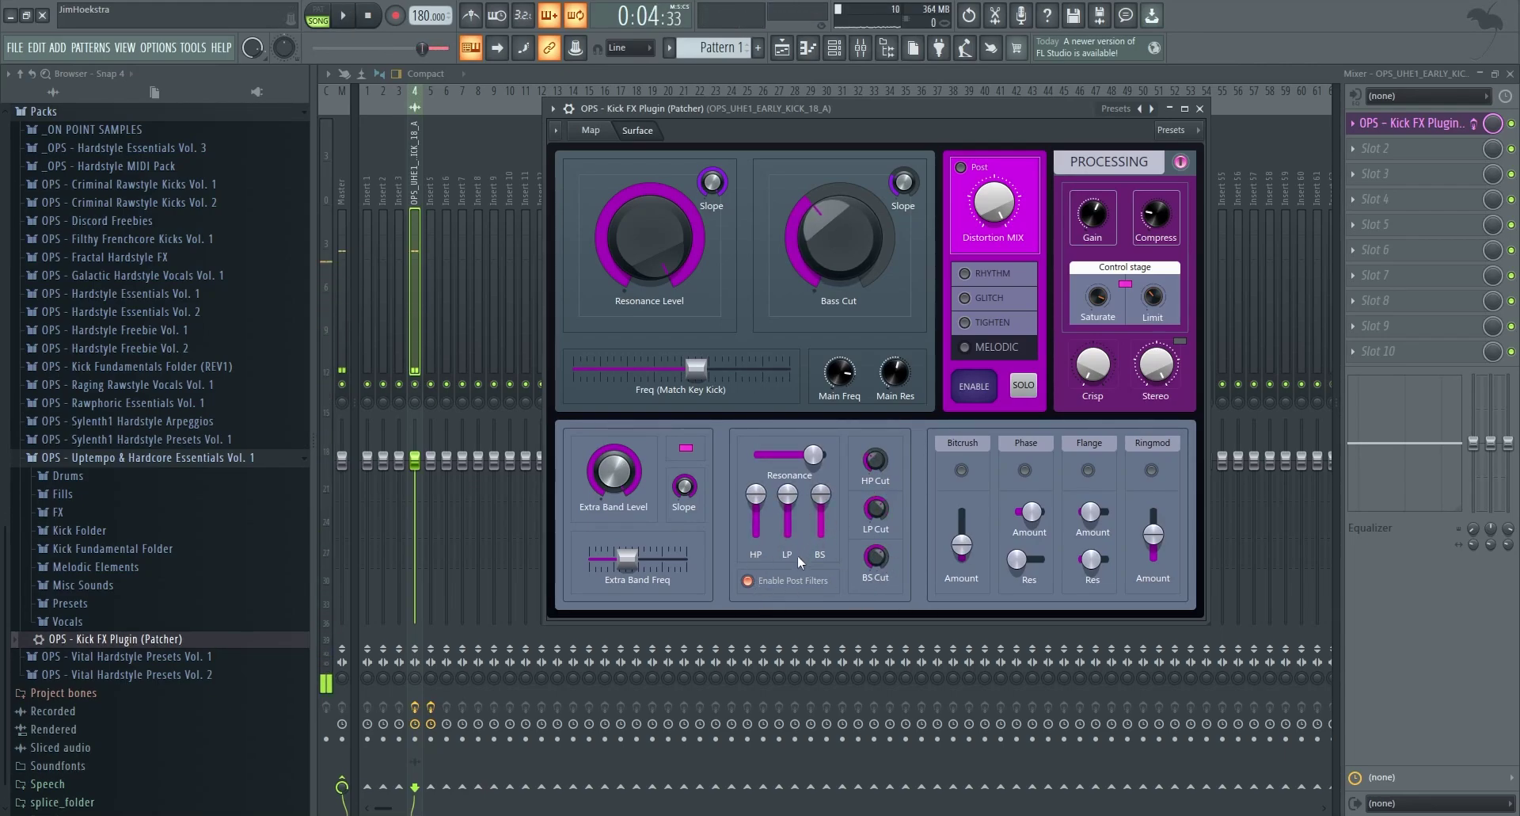
left_click_drag(820, 494, 756, 535)
left_click_drag(788, 525, 788, 535)
left_click_drag(814, 454, 756, 454)
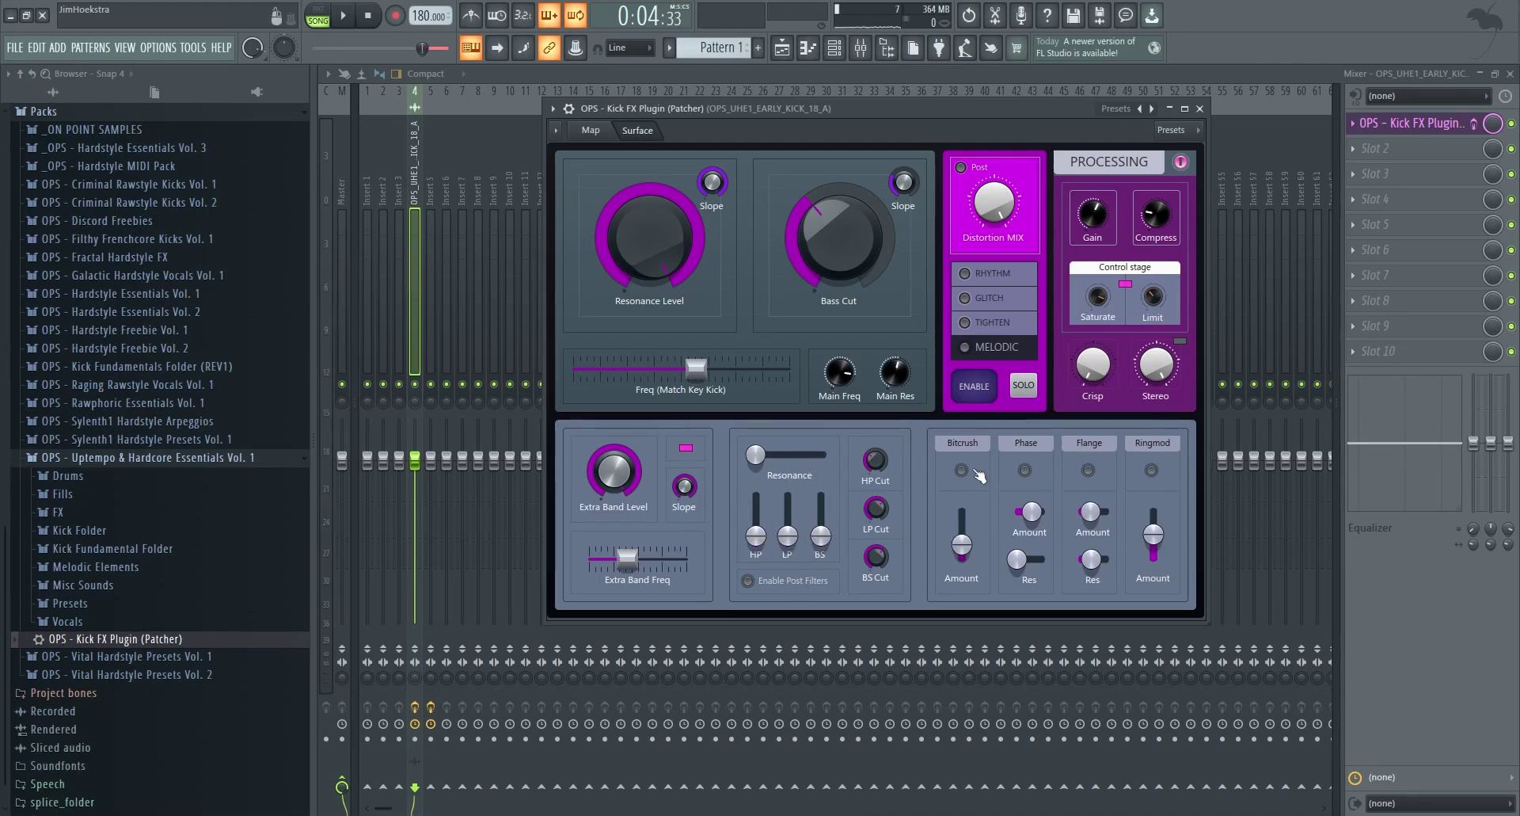
- Play the loop with Bitcrush switched on while raising its Amount slider, and switch Bitcrush off
key("space")
left_click_drag(962, 545, 962, 524)
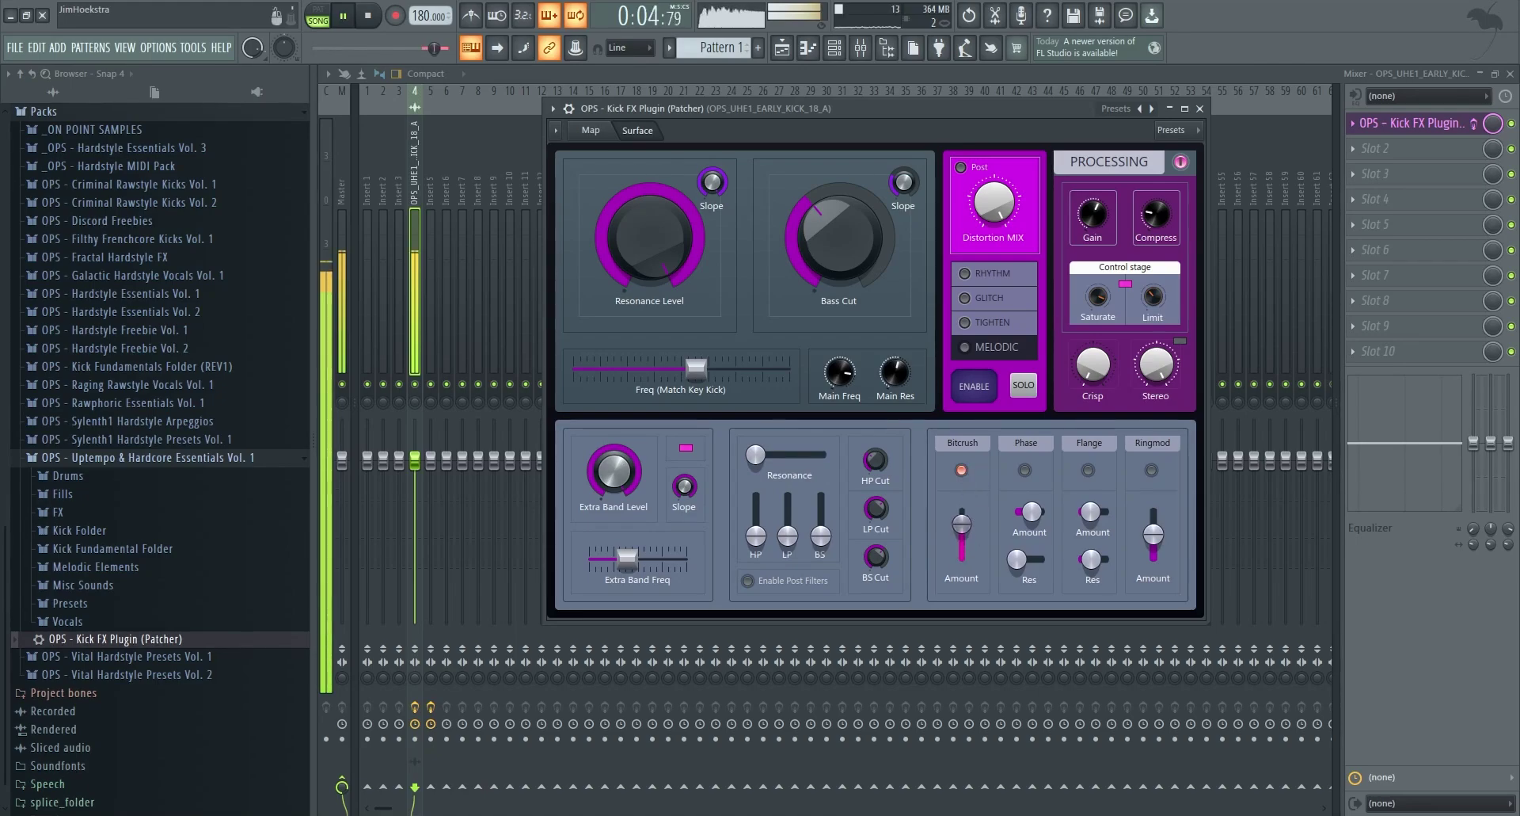
key("space")
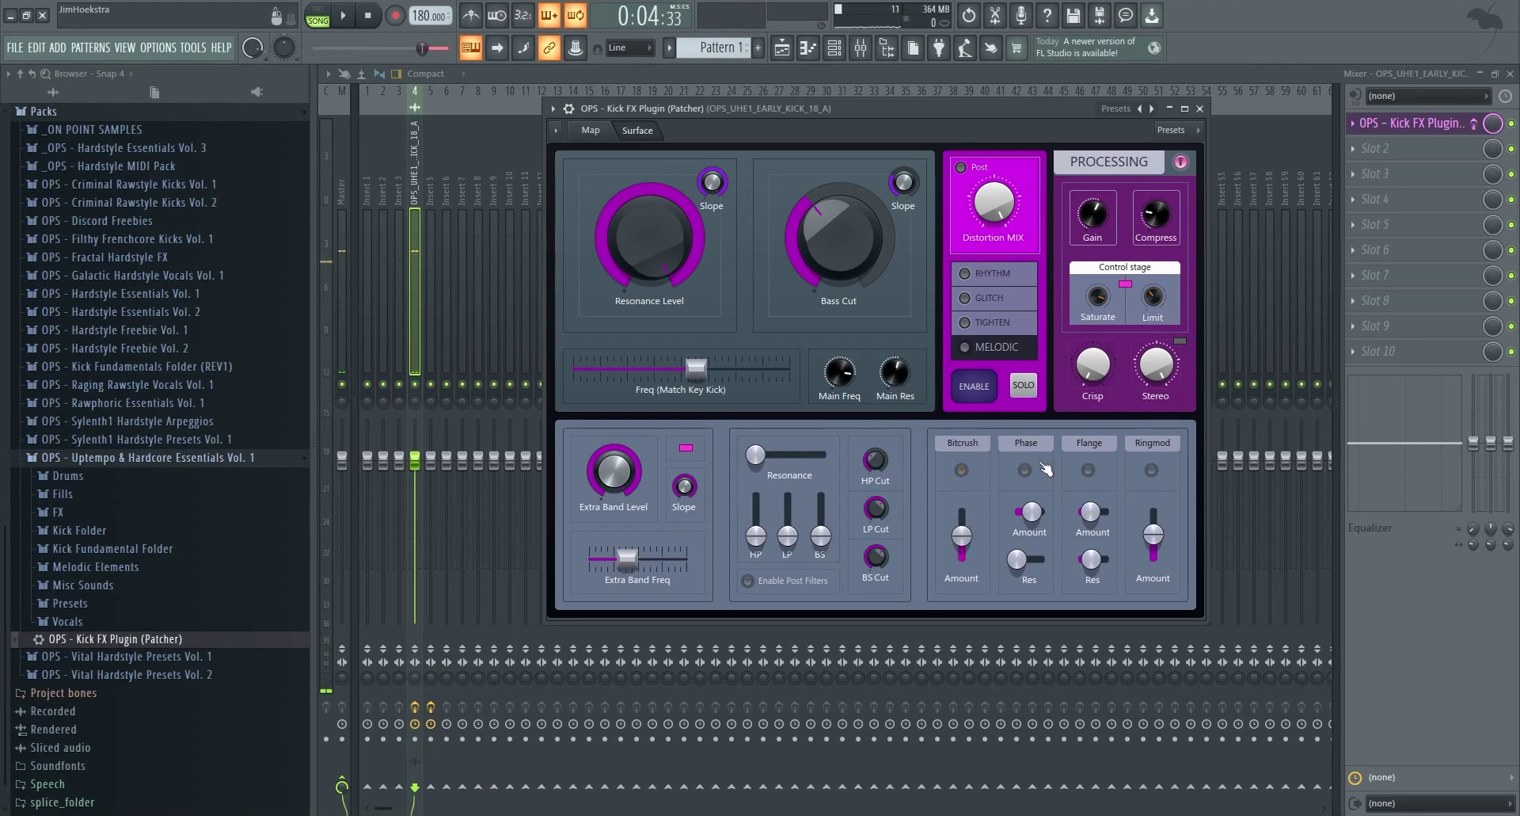
- Audition the Phase effect on the loop while adjusting its Amount and raising its Res slider
key("space")
left_click_drag(1034, 512, 1041, 512)
mouse_move(1018, 559)
left_mouse_down()
mouse_move(1039, 559)
mouse_move(1024, 514)
mouse_move(1027, 559)
left_mouse_up()
key("space")
- Audition the Flange effect and the Ringmod effect with its Amount slider on the loop, leaving both switched off
left_click(1091, 470)
key("space")
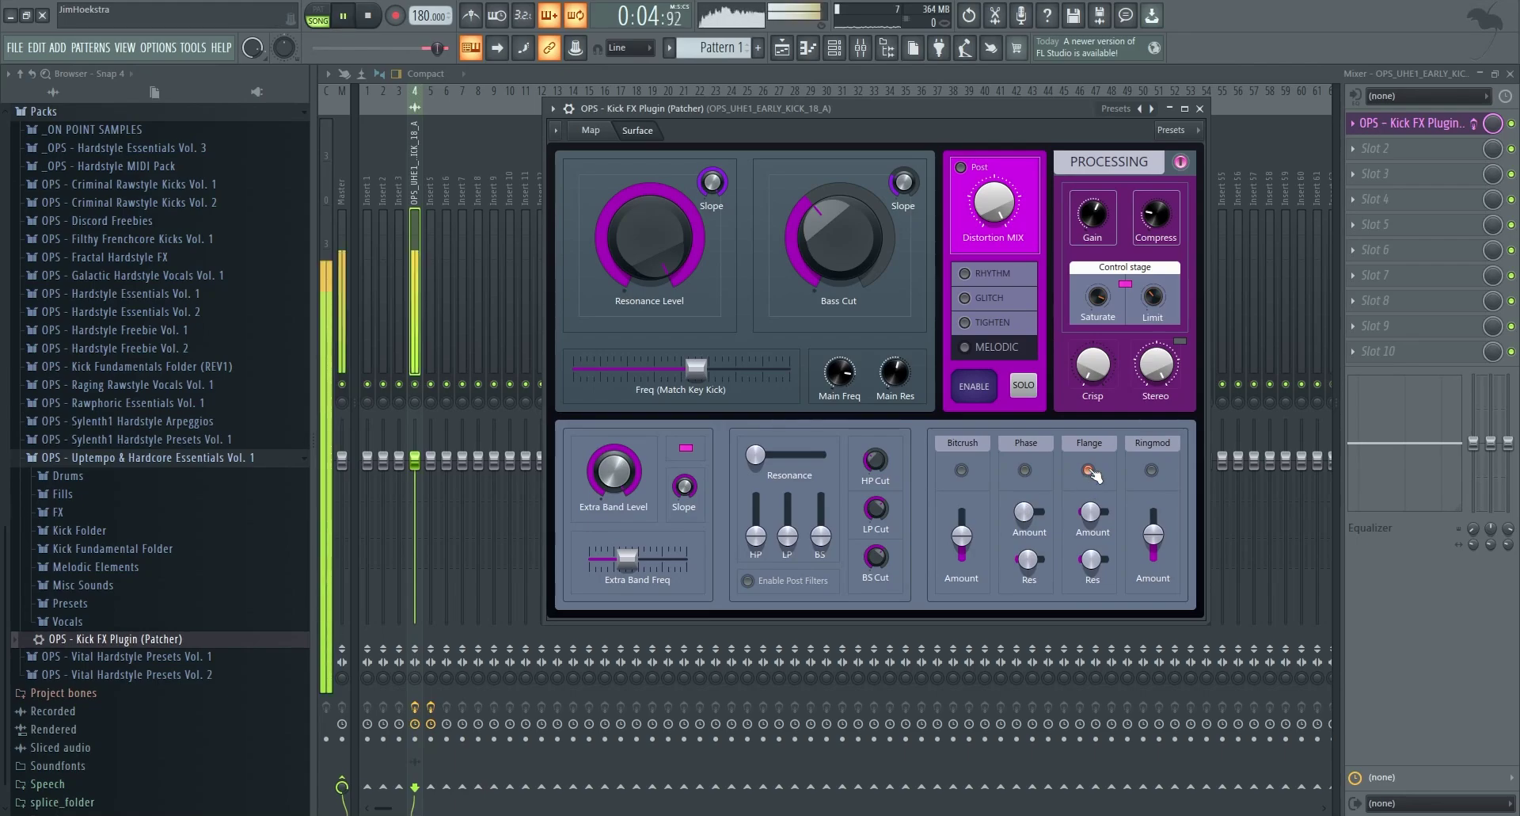
left_click(1088, 470)
left_click(1153, 471)
mouse_move(1156, 536)
left_mouse_down()
mouse_move(1164, 523)
mouse_move(1164, 542)
left_mouse_up()
key("space")
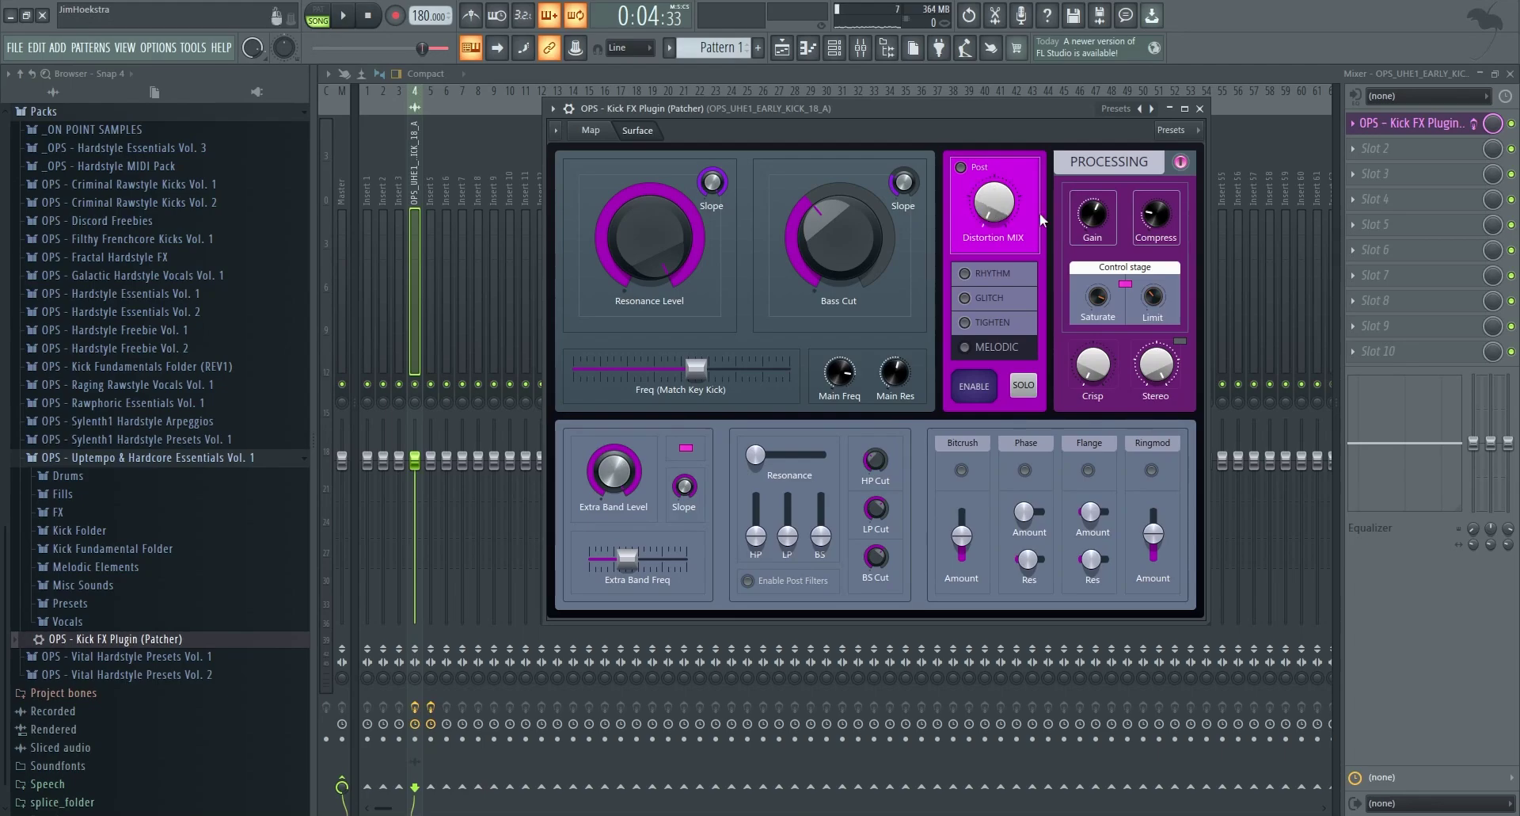
- Play the loop while turning the Distortion MIX knob up from its low setting to maximum
left_click_drag(996, 206, 996, 72)
key("space")
left_click_drag(978, 204, 979, 70)
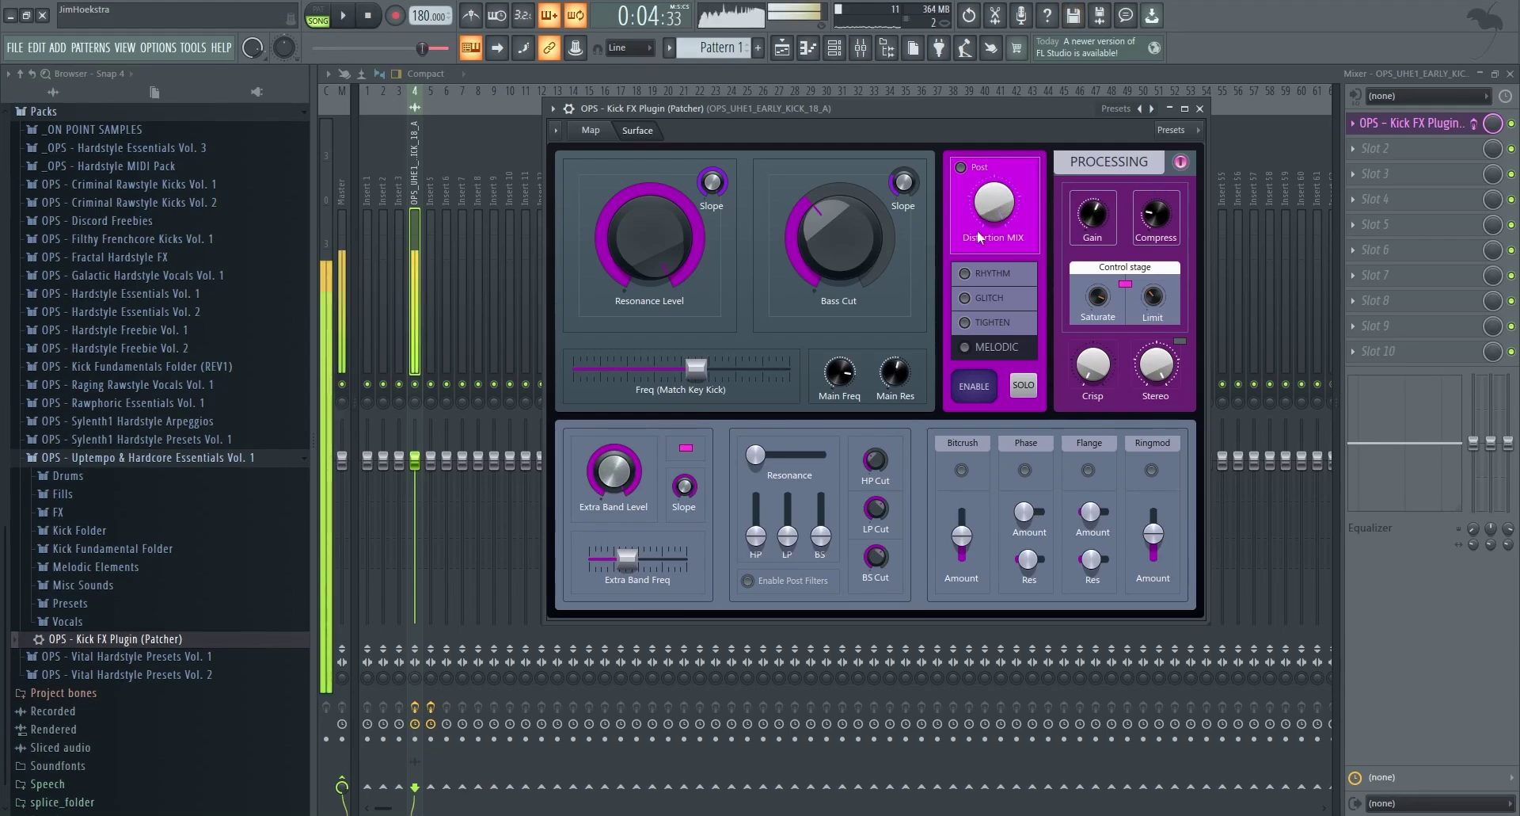
- Switch on Bitcrush, lower its Amount slightly and compare the loop with the distortion's Post switch off and on
left_click(961, 470)
left_click_drag(962, 536, 961, 538)
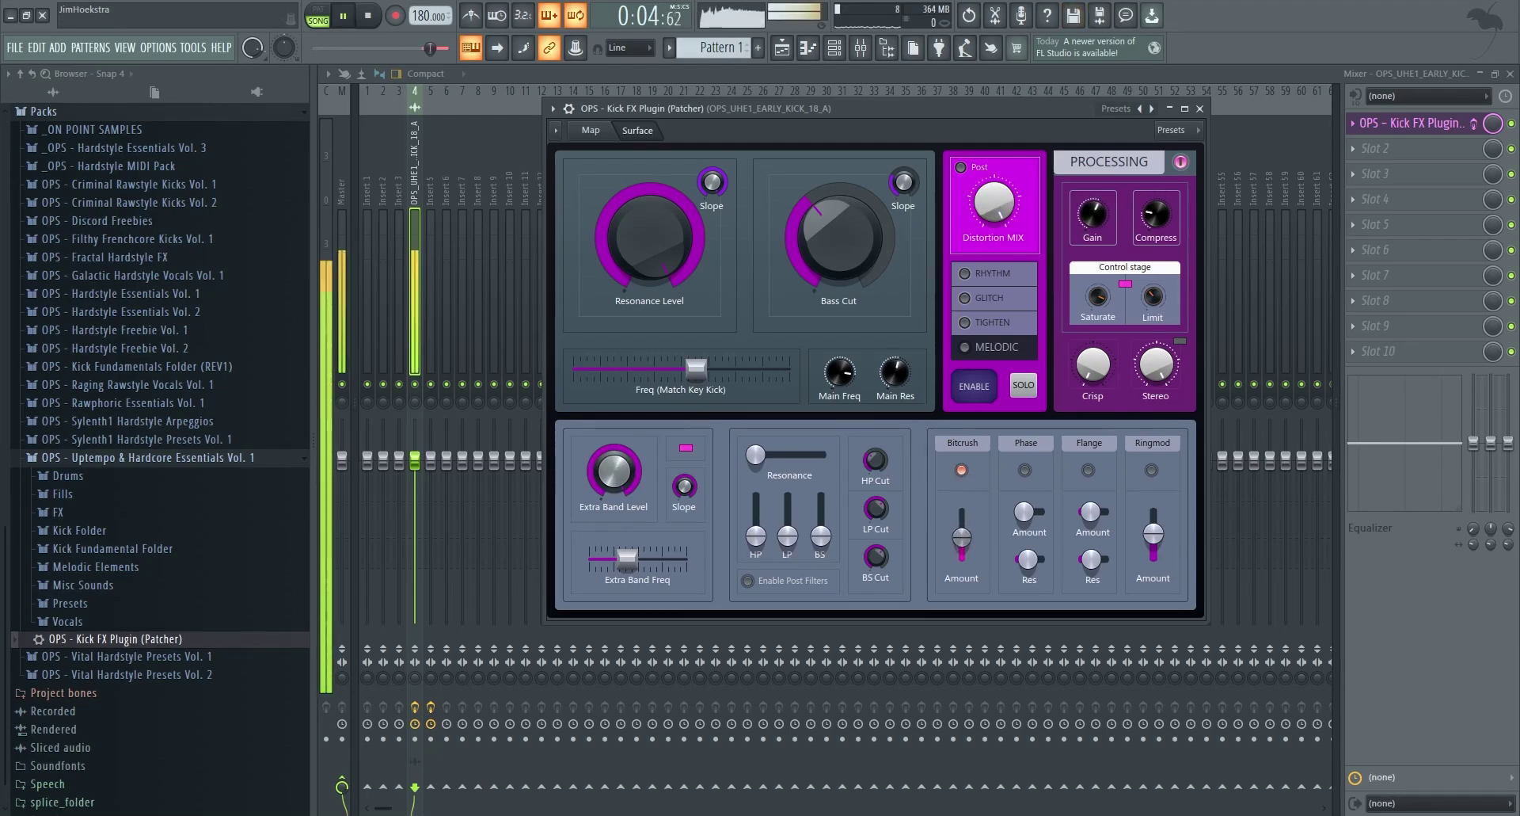
key("space")
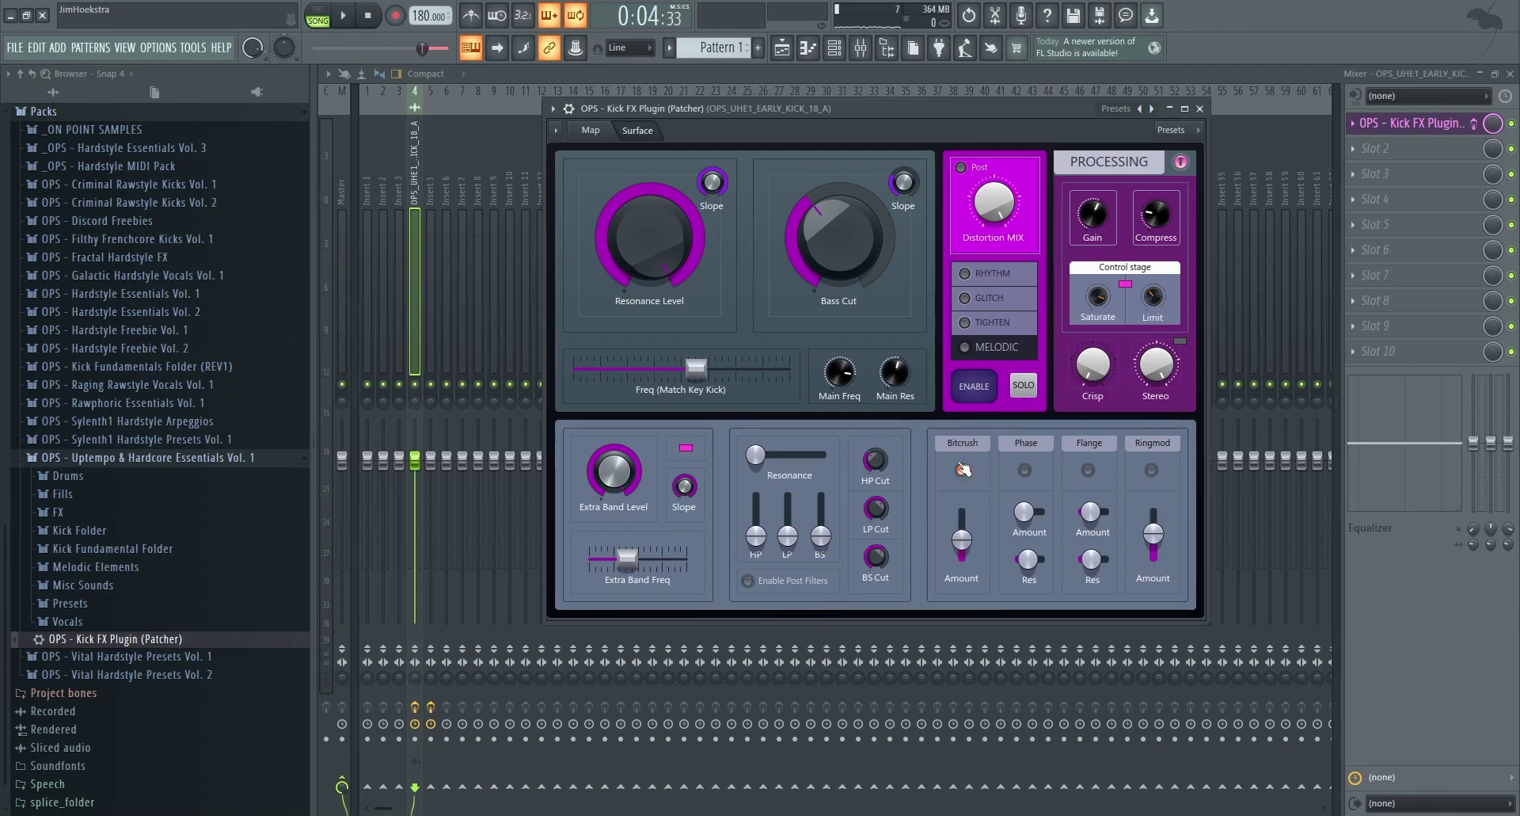
key("space")
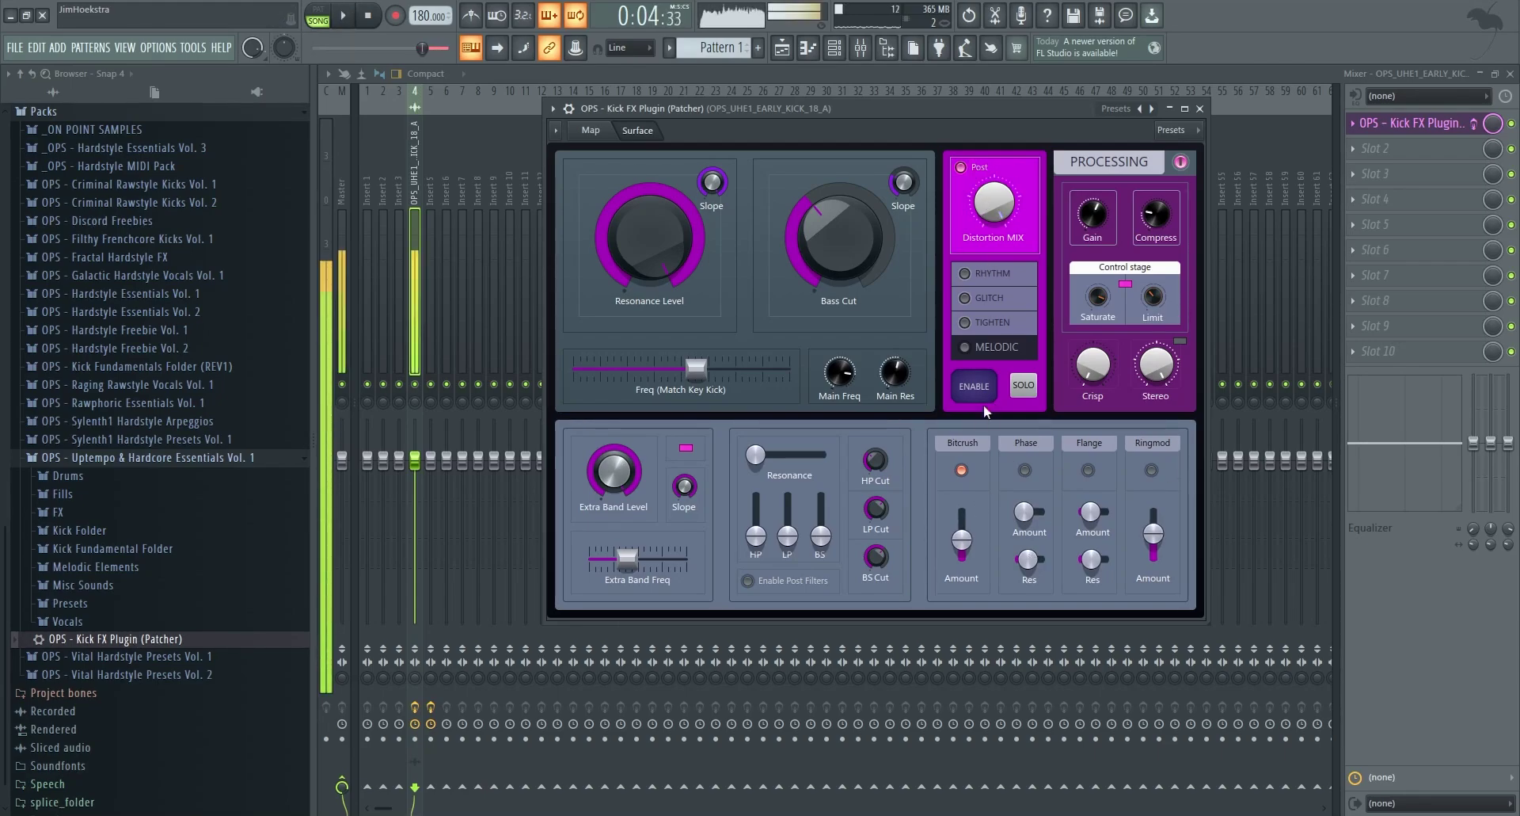
key("space")
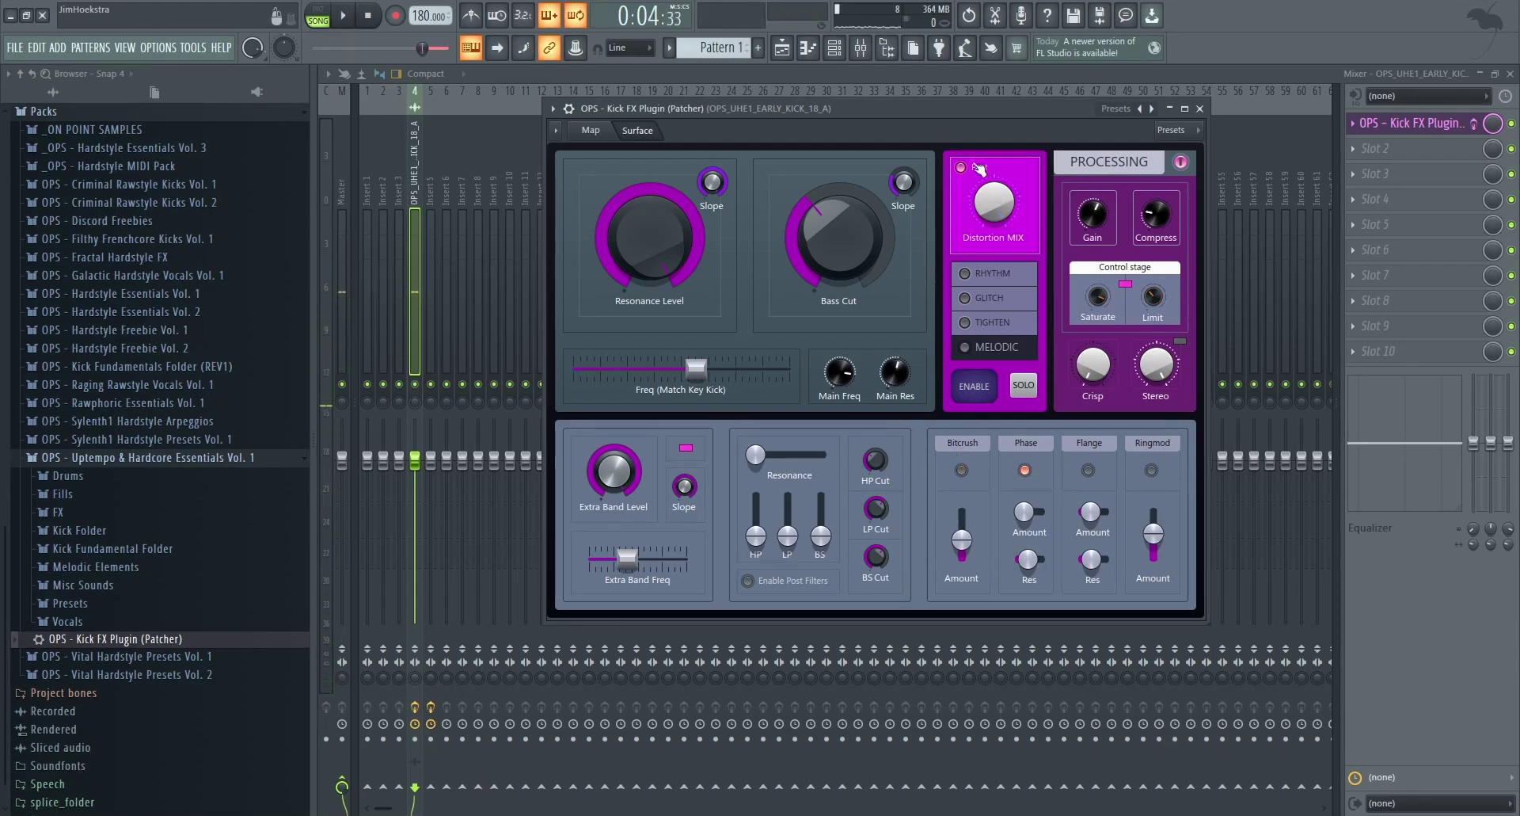
- Play the loop with Phase on and distortion Post off, and switch Post on for comparison
key("space")
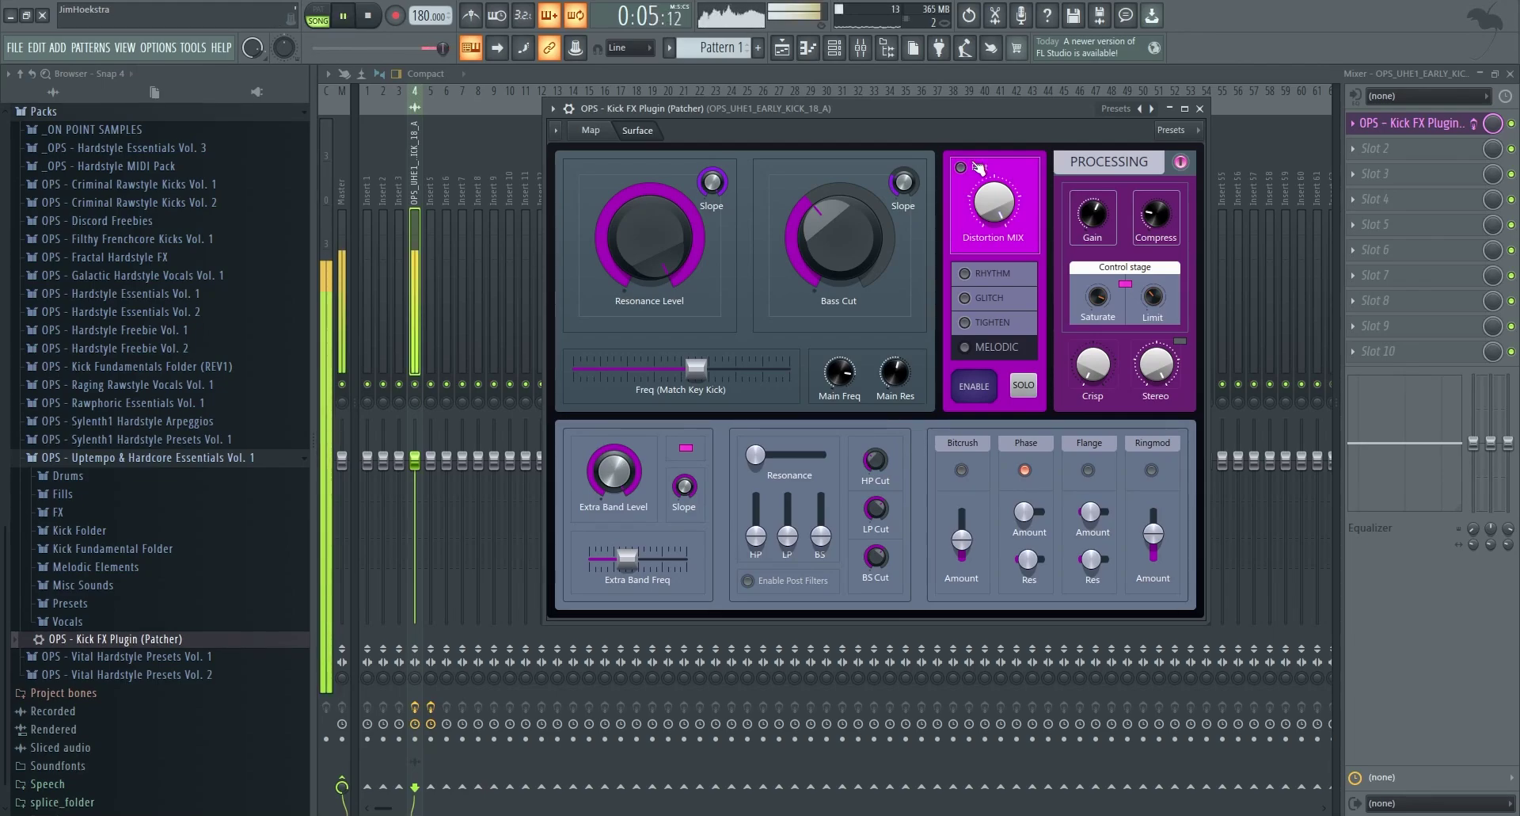
key("space")
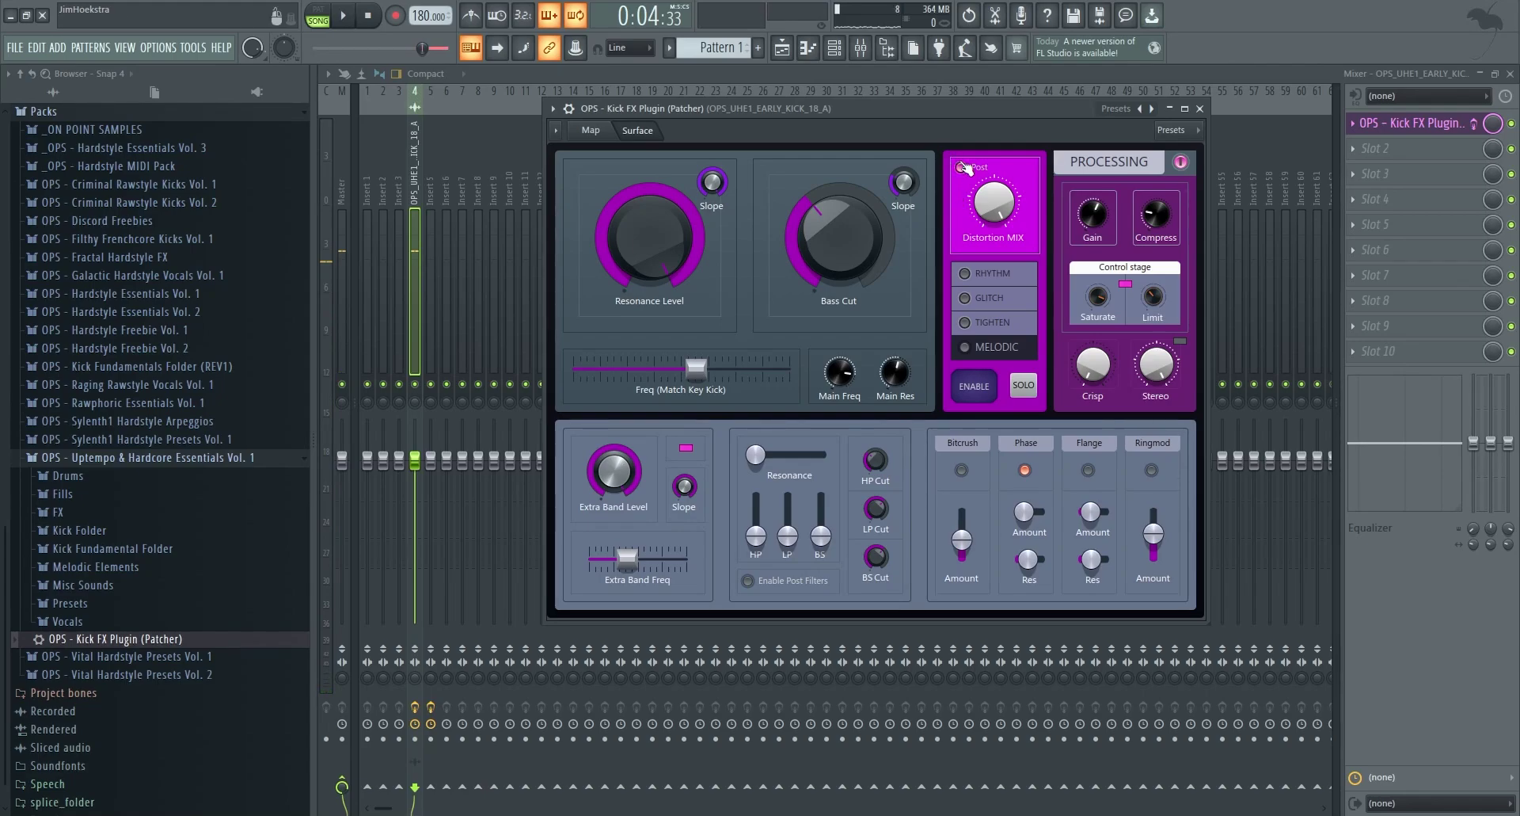
key("space")
key("space")
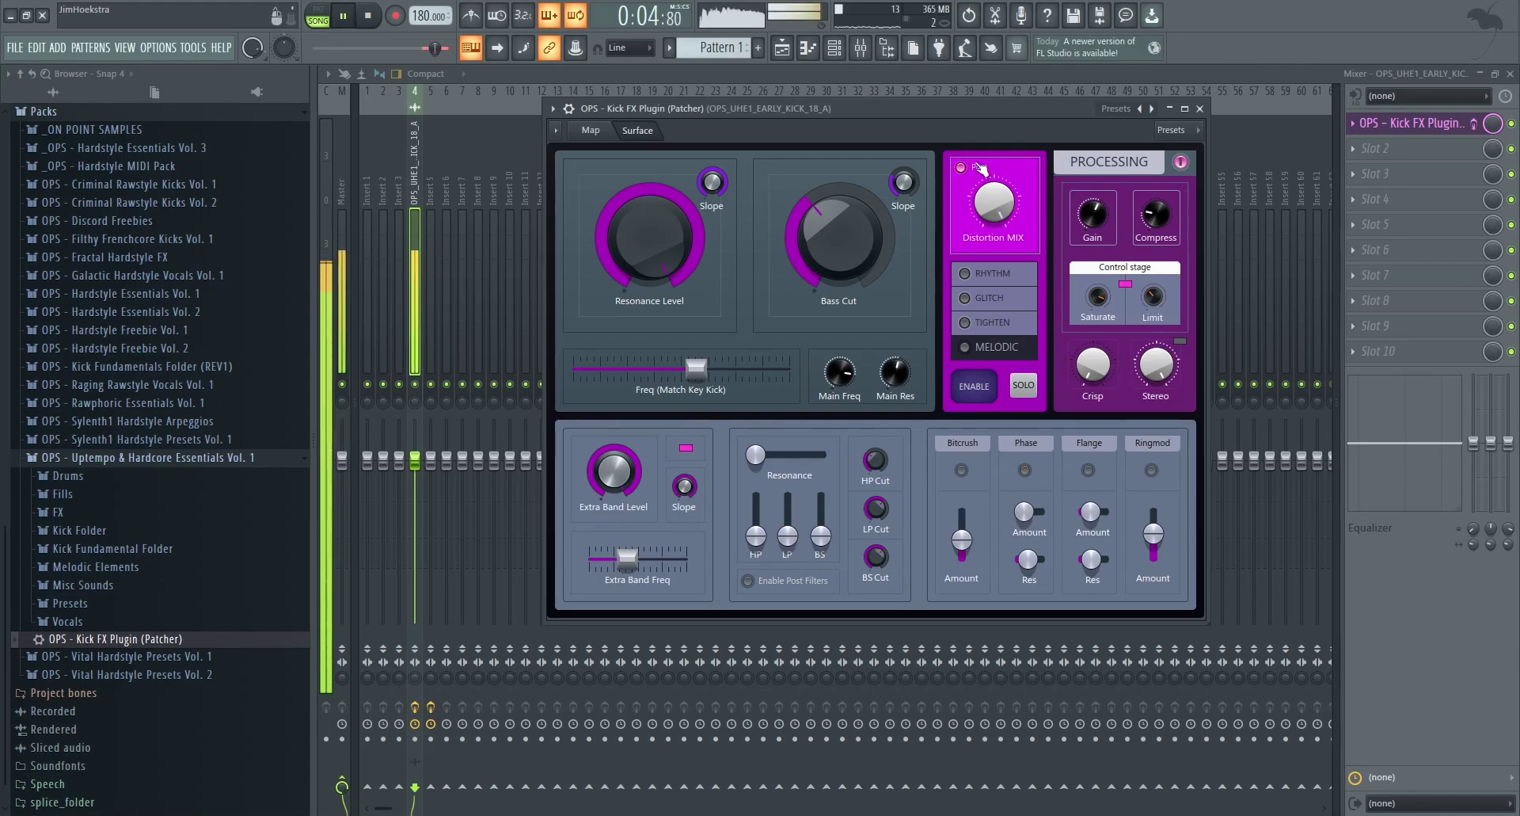
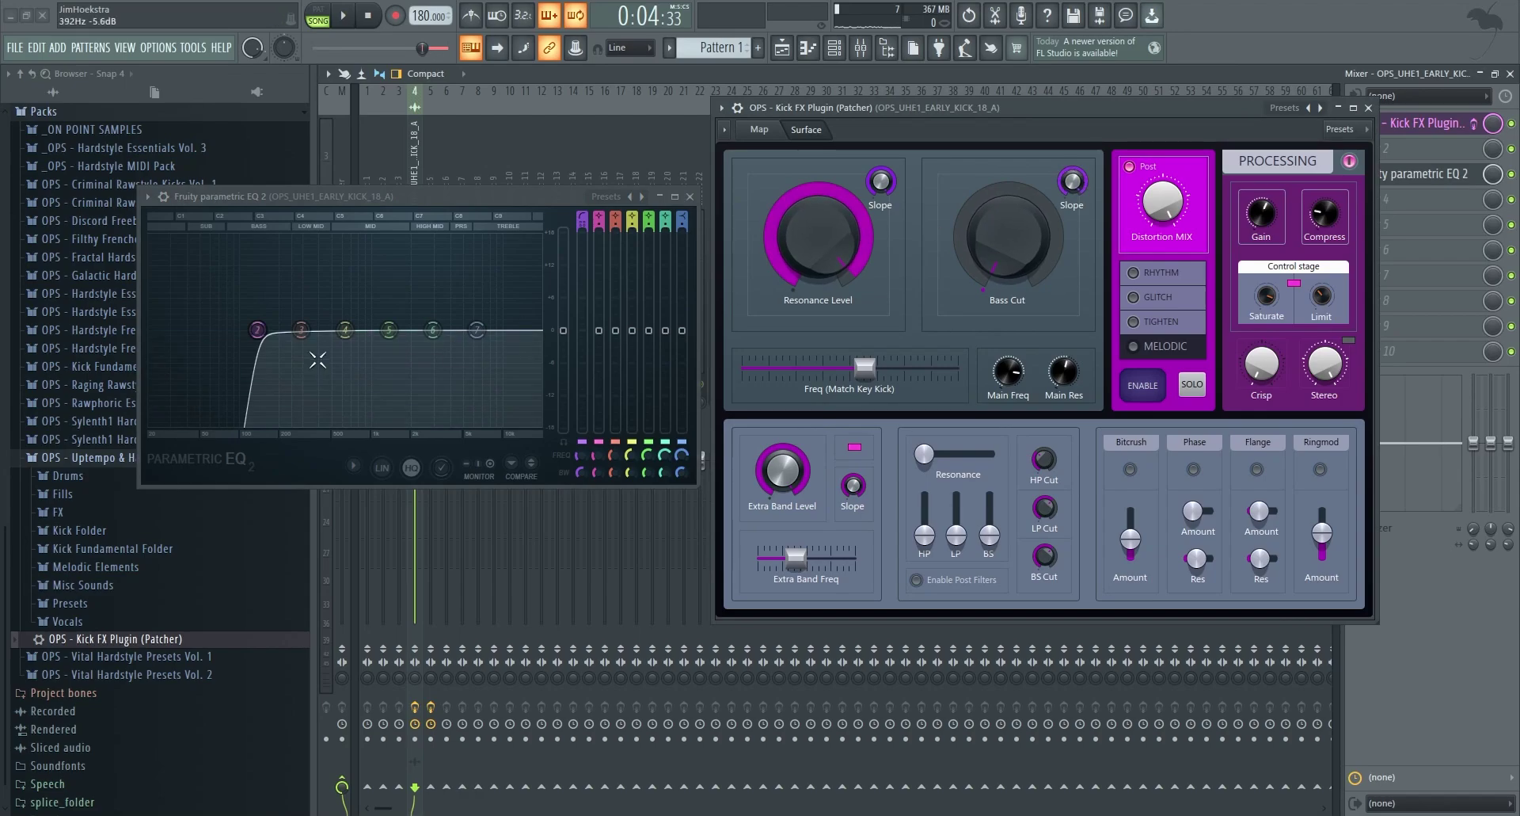
- Add a resonant peak to the high-pass band 1 in Parametric EQ 2 and turn Bass Cut up to about halfway
scroll(273, 338, "down", 8)
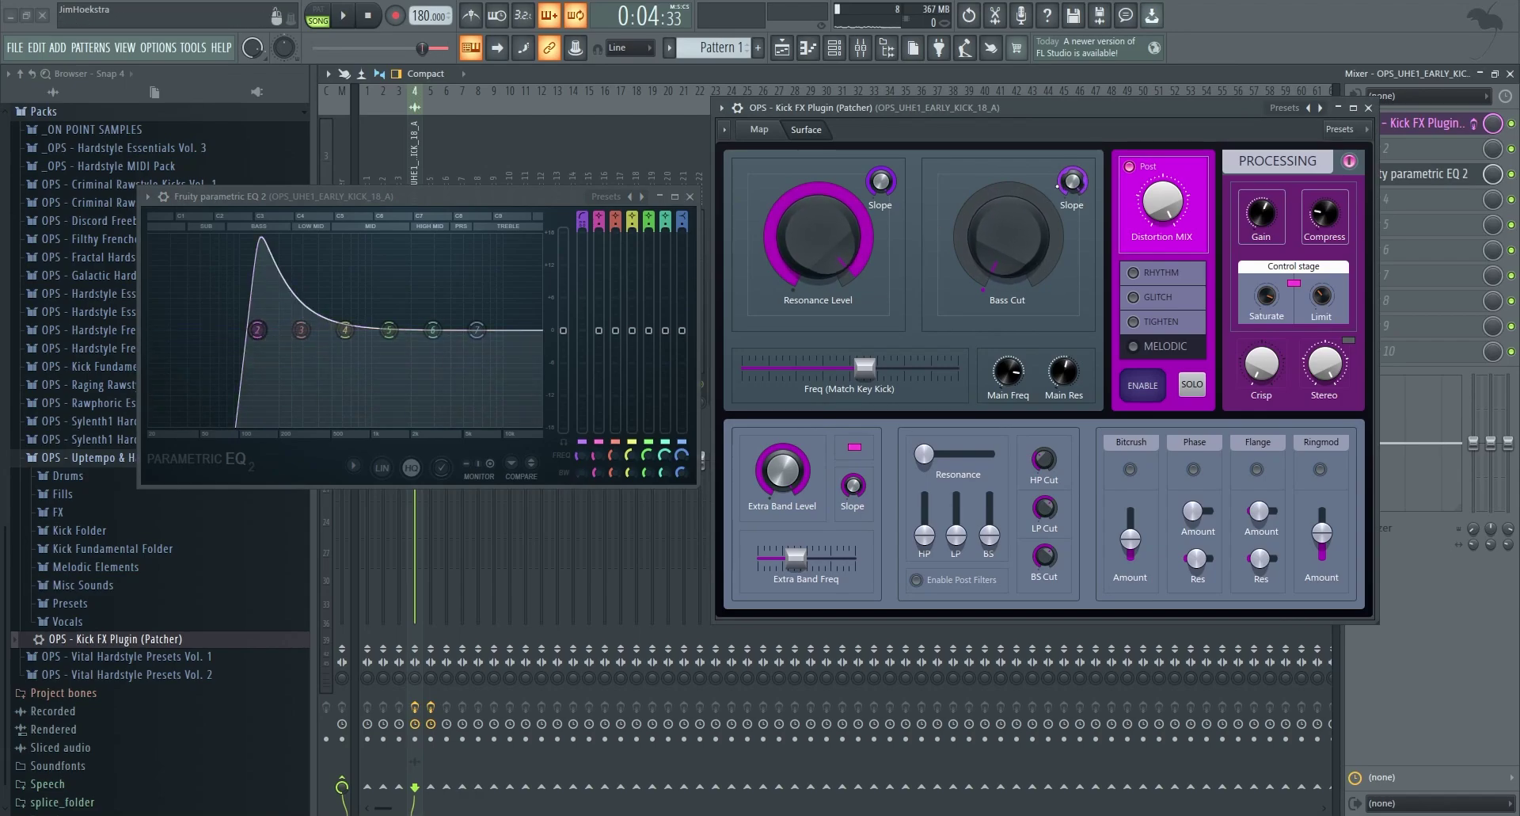
left_click_drag(1007, 235, 1007, 179)
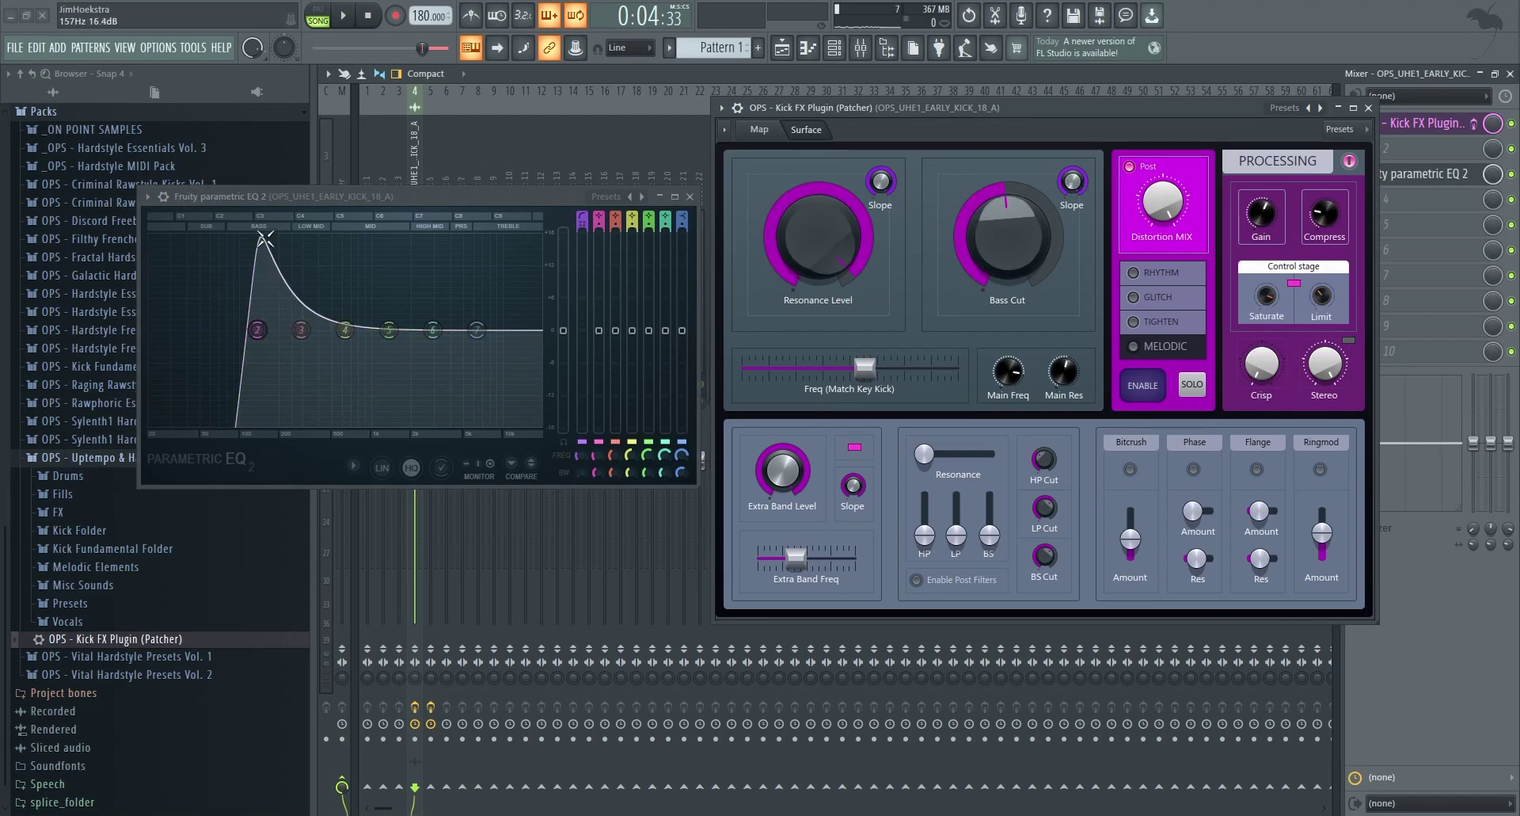
- Remove the resonant peak from band 1 in Parametric EQ 2 and move its high-pass frequency down to 22 Hz
scroll(273, 332, "up", 11)
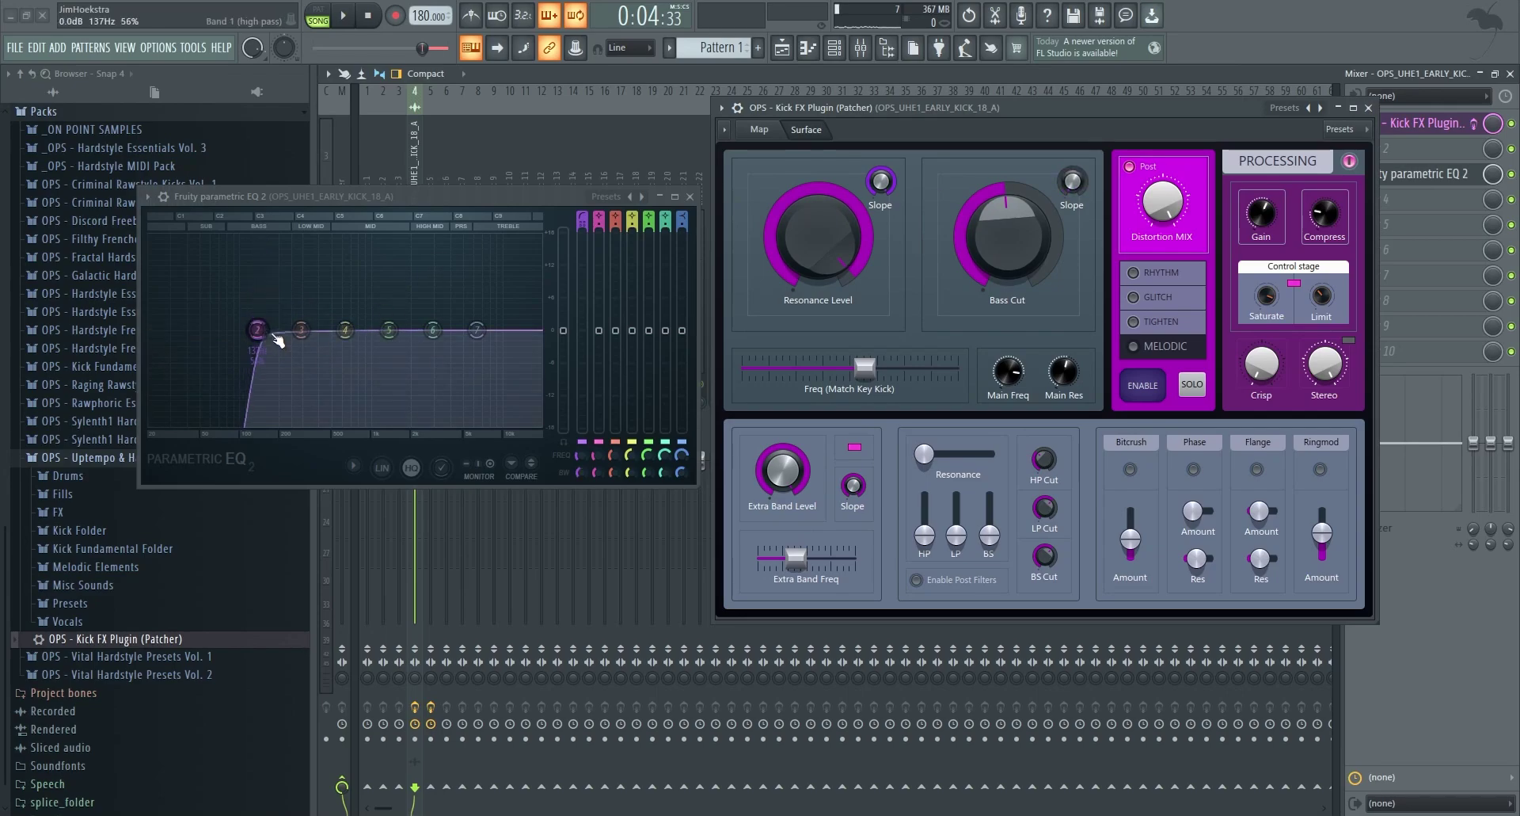
scroll(273, 333, "down", 6)
left_click_drag(277, 334, 151, 330)
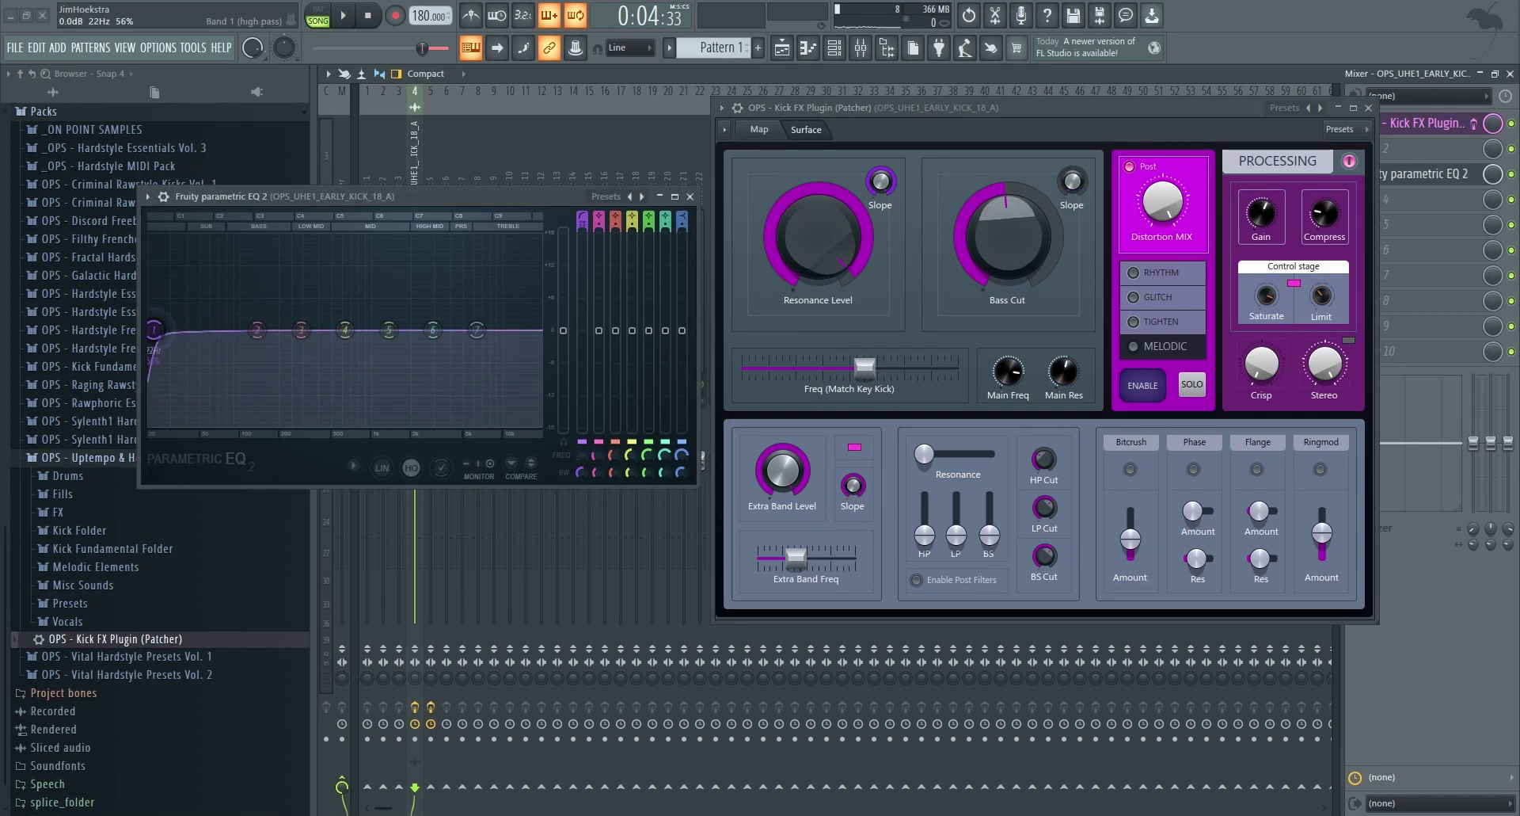
- Raise Freq (Match Key Kick) slightly and turn band 7 of Parametric EQ 2 into a steep low-pass filter with a lower cutoff
left_click_drag(864, 365, 885, 365)
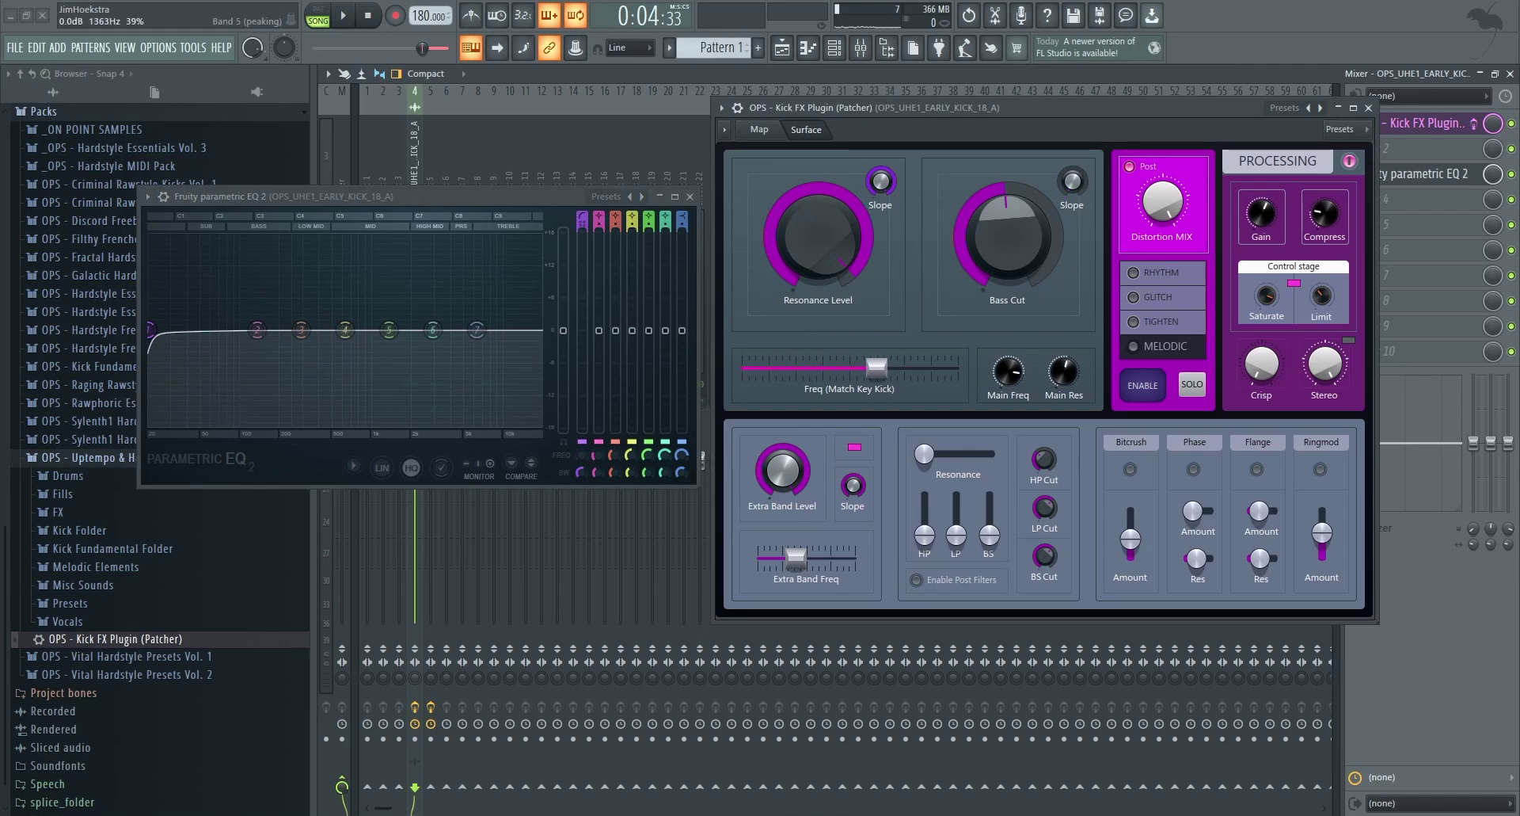
right_click(476, 330)
mouse_move(511, 369)
left_click(546, 386)
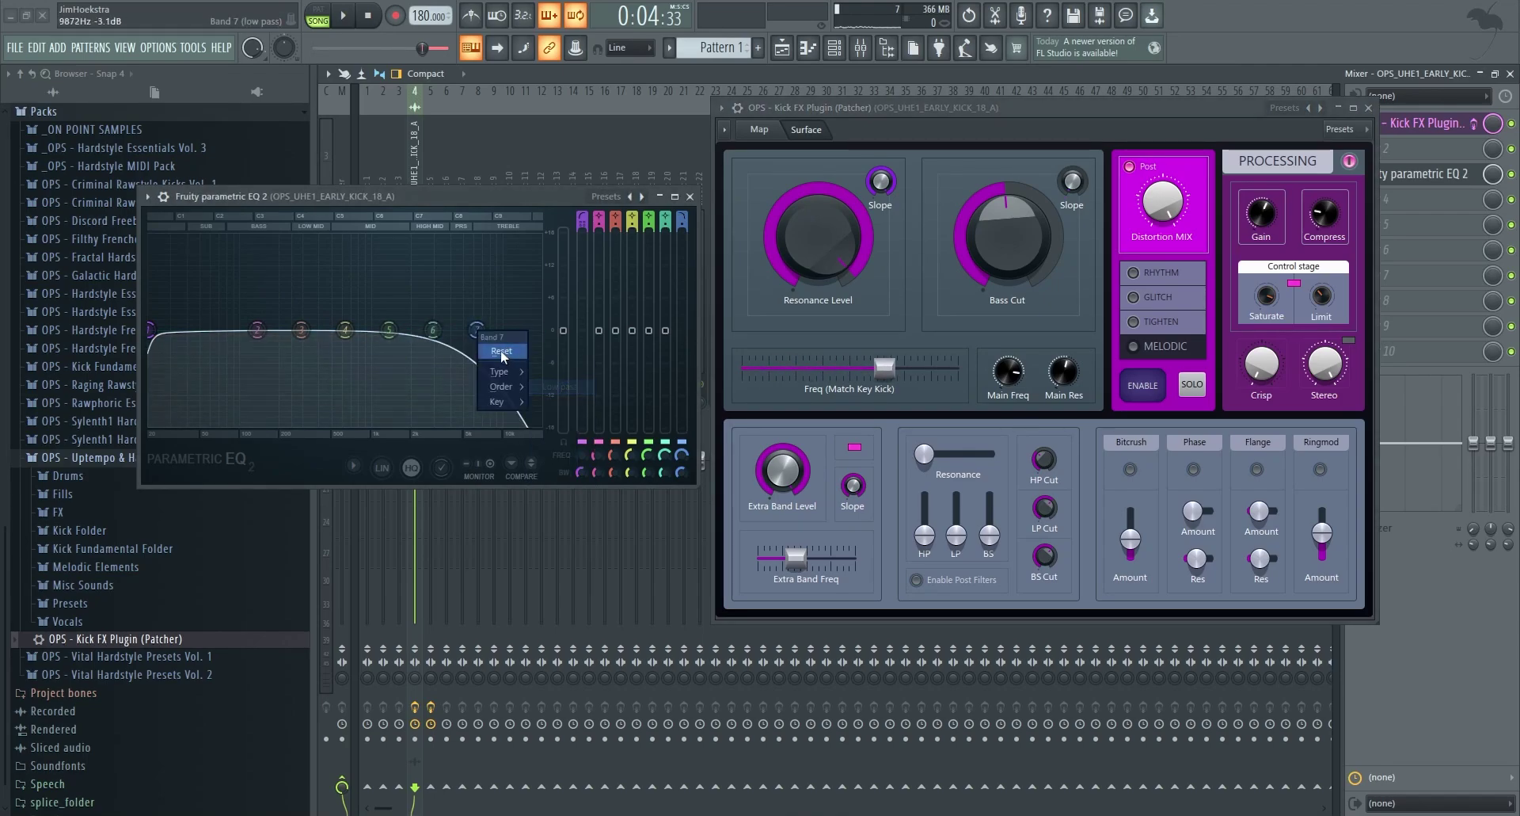
mouse_move(476, 330)
left_mouse_down()
mouse_move(529, 330)
mouse_move(453, 330)
left_mouse_up()
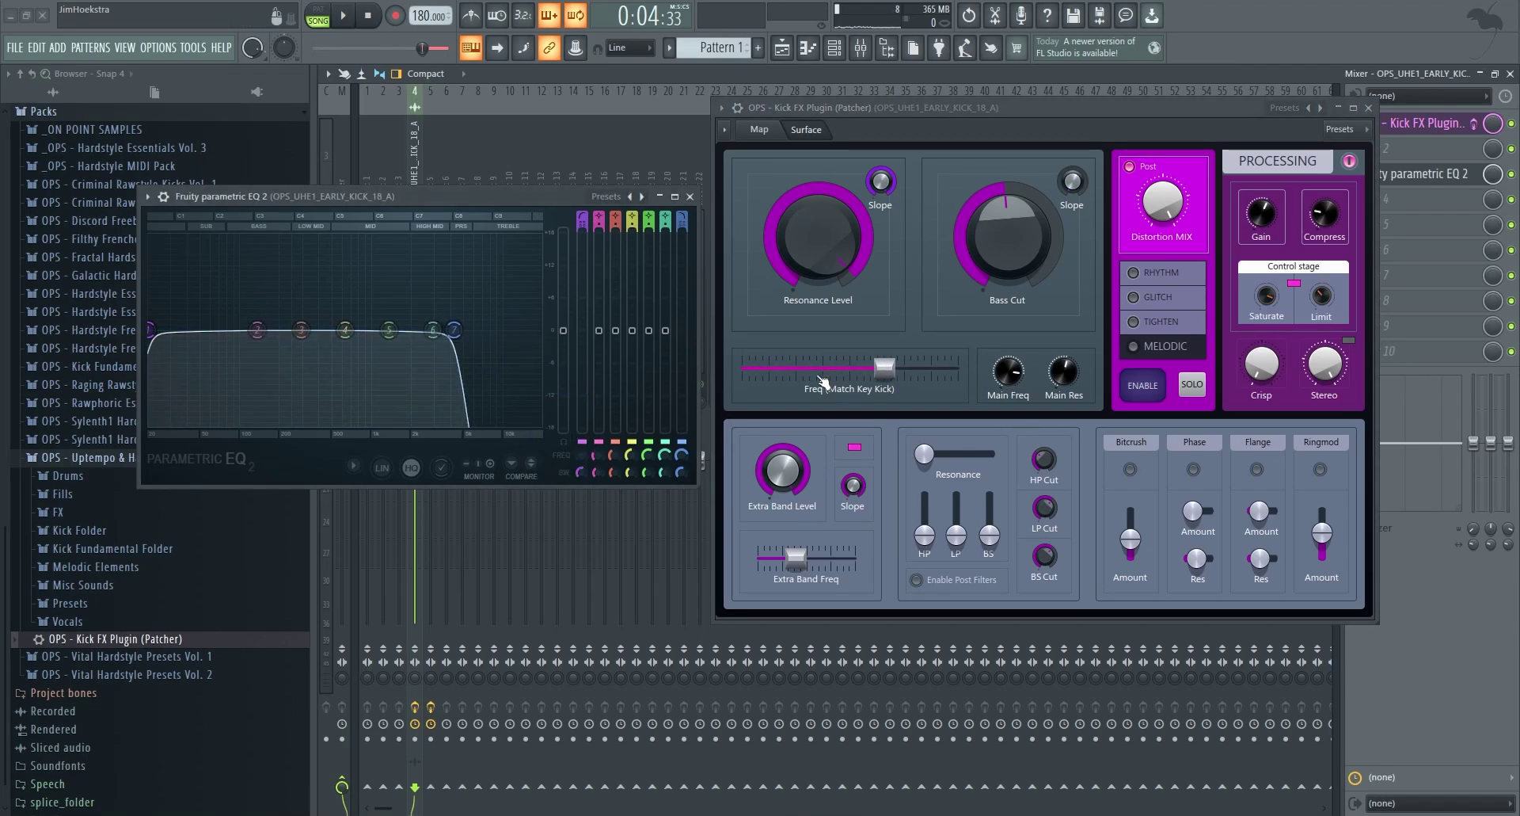
left_click_drag(819, 373, 753, 373)
- Move band 7's low-pass down to 1799 Hz, add a resonant peak and snap its frequency to an E note
left_click_drag(454, 329, 404, 331)
scroll(428, 336, "up", 5)
right_click(405, 331)
mouse_move(417, 402)
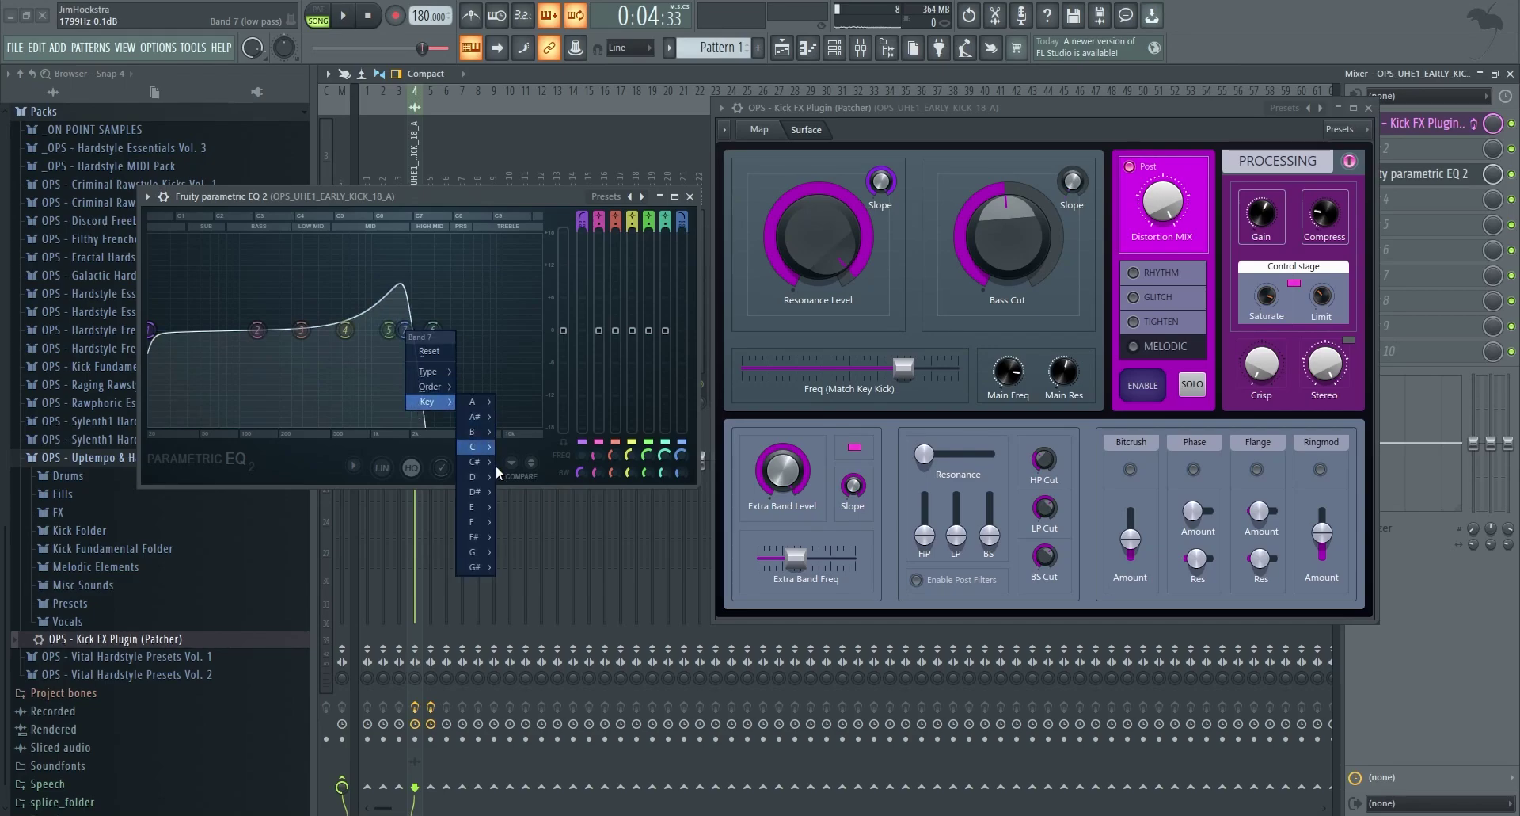
mouse_move(475, 506)
left_click(540, 559)
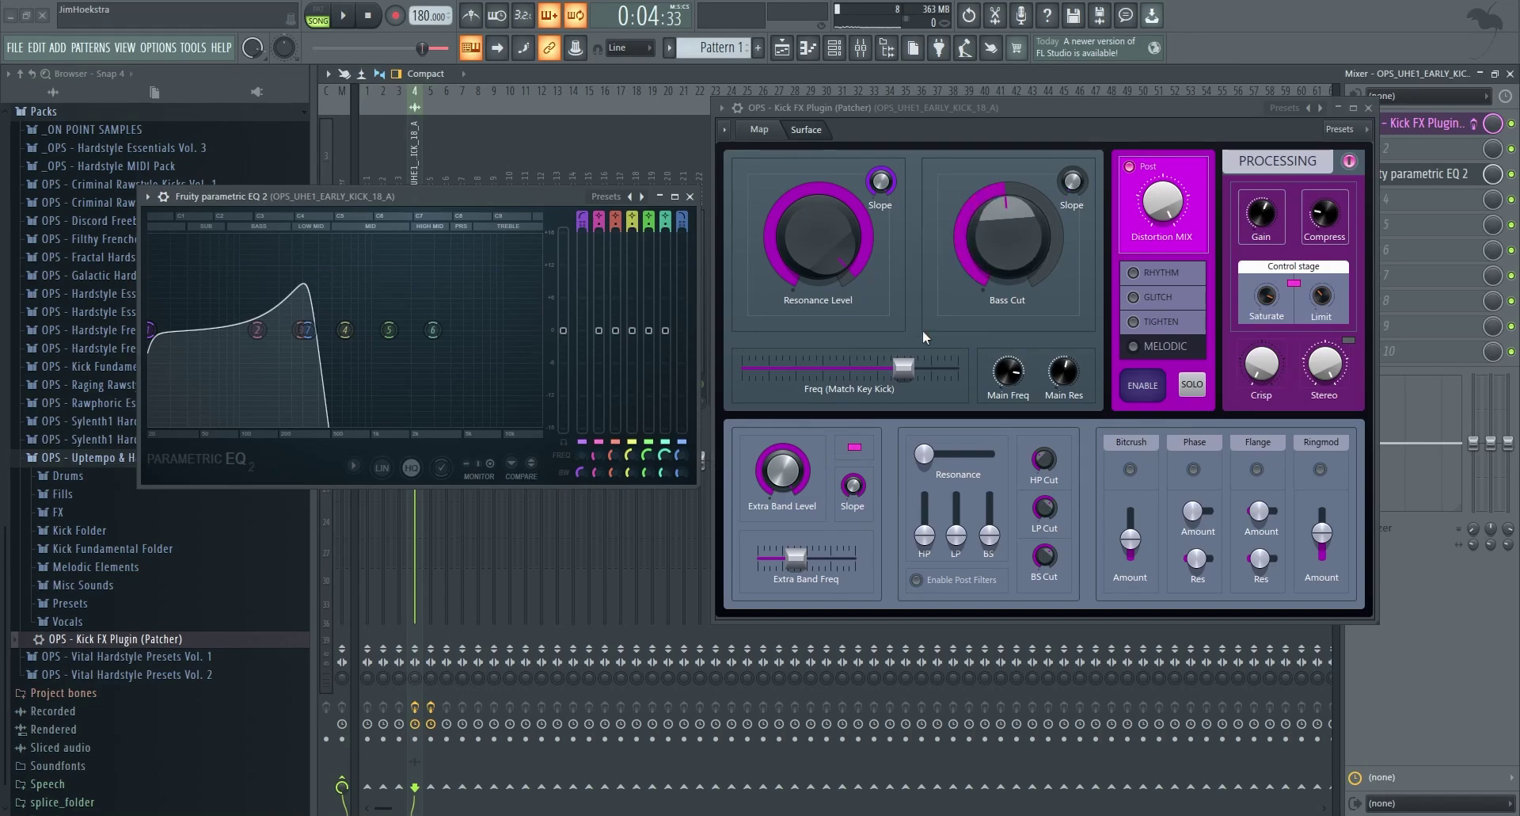
- Lower Freq slightly and reshape Parametric EQ 2 by moving bands 7 and 1 up in frequency and softening band 7's resonant peak
mouse_move(902, 366)
left_mouse_down()
mouse_move(801, 366)
mouse_move(877, 367)
left_mouse_up()
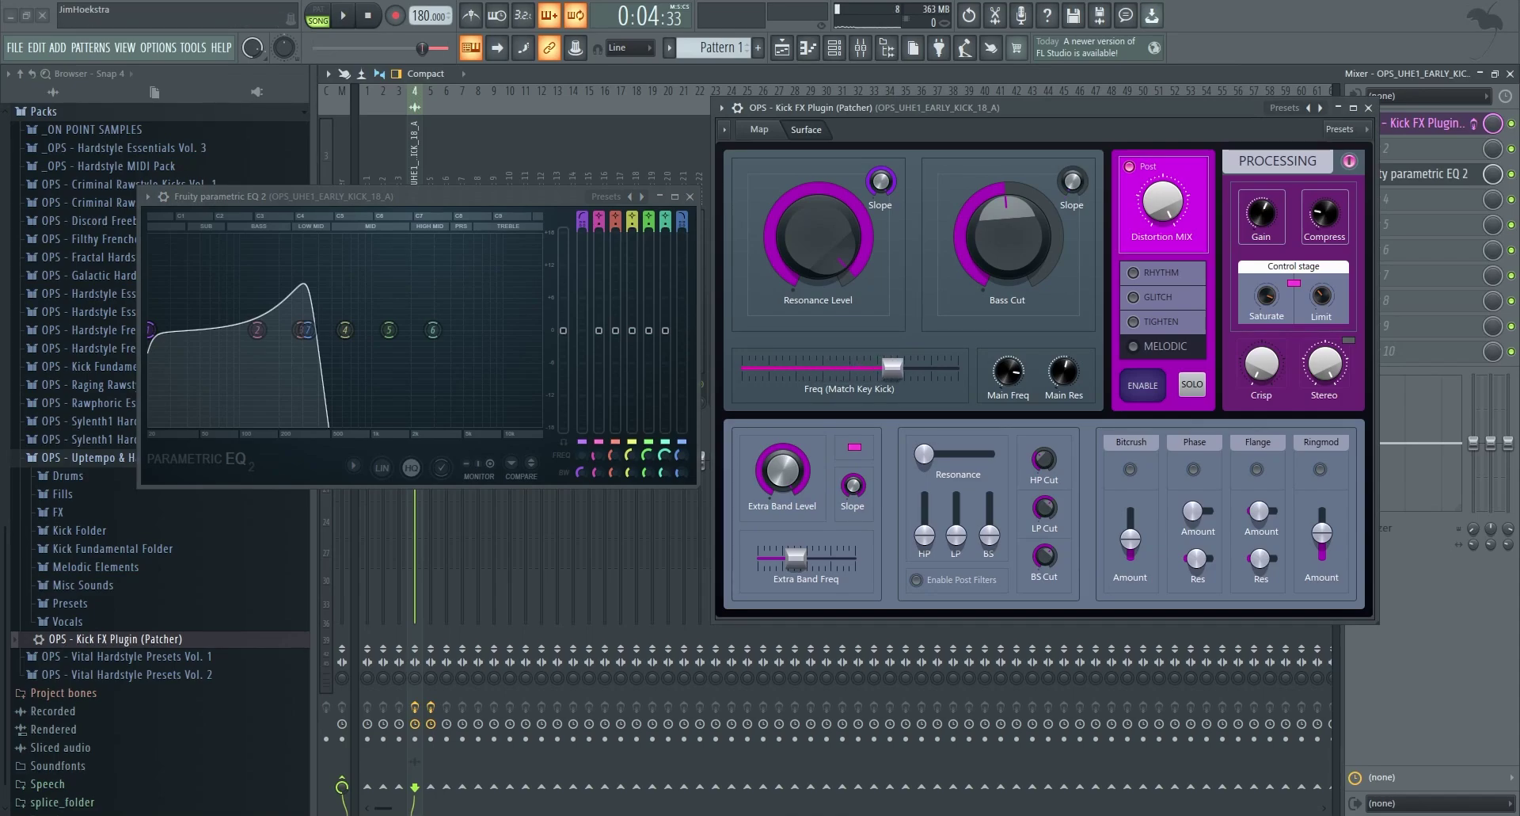
left_click_drag(305, 329, 387, 330)
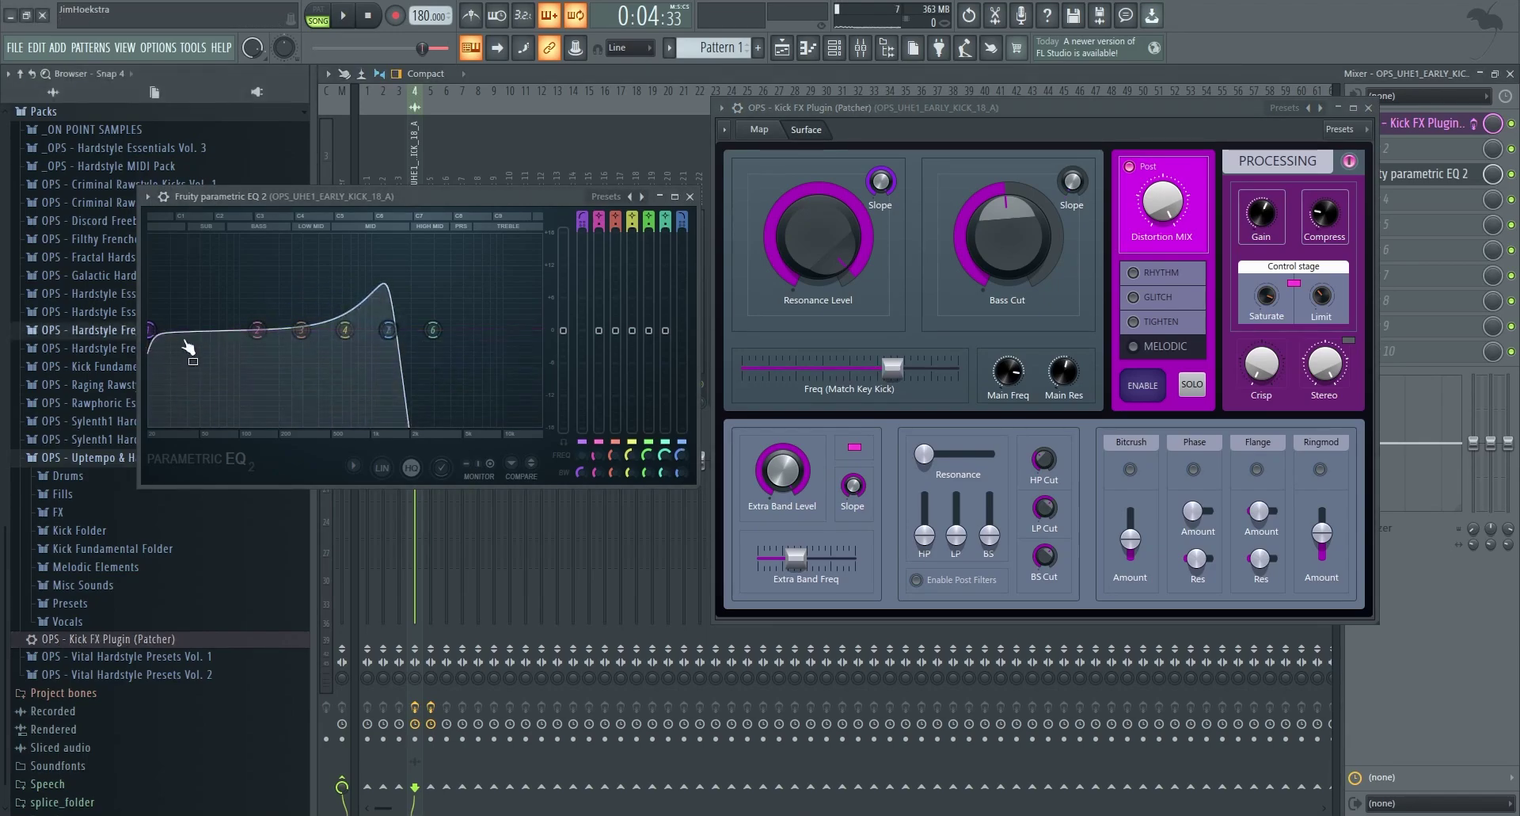
left_click_drag(187, 347, 212, 330)
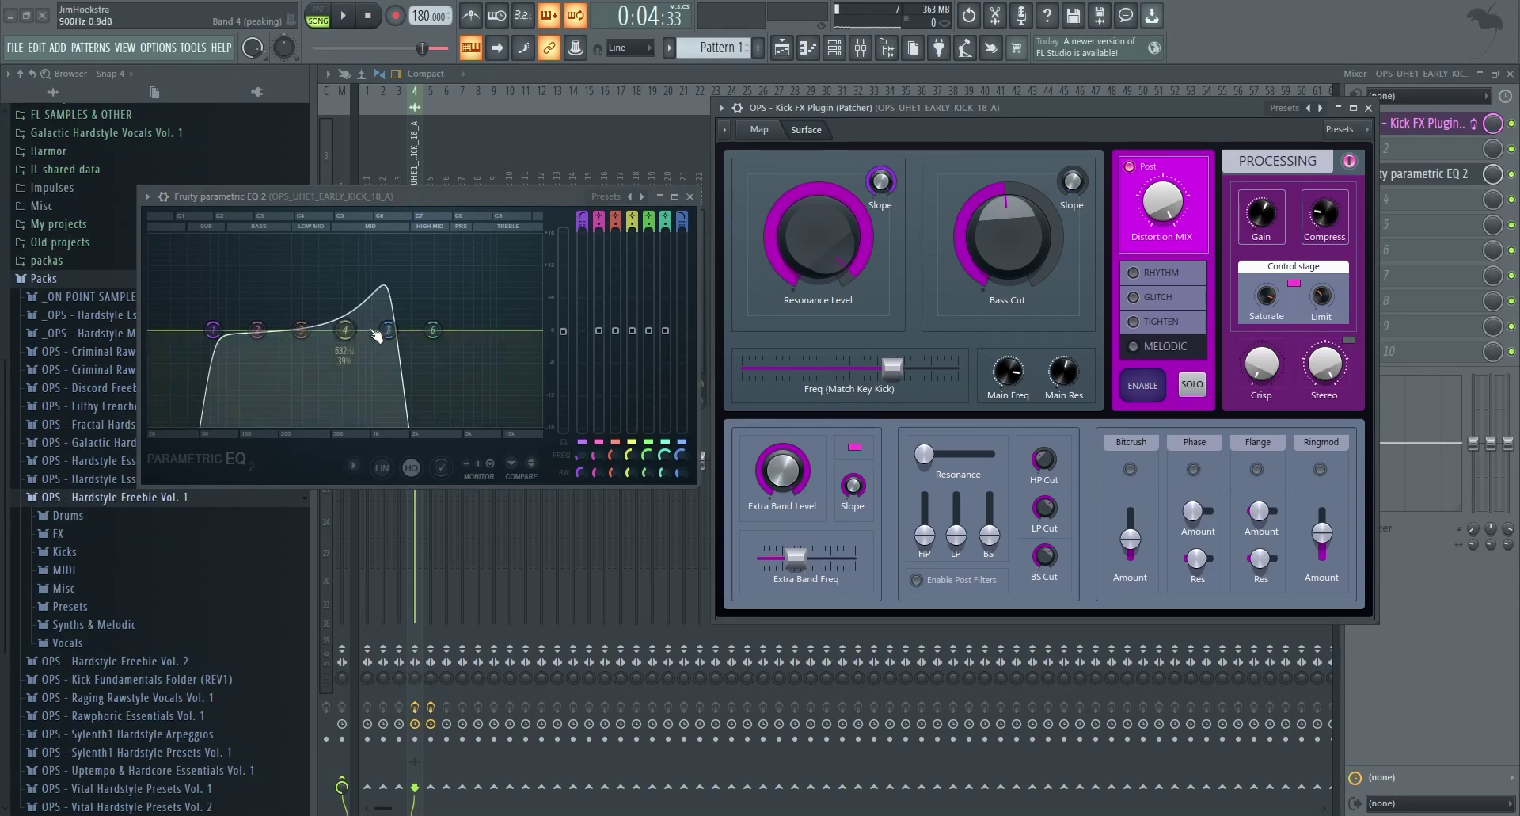
scroll(390, 332, "down", 2)
scroll(390, 332, "up", 4)
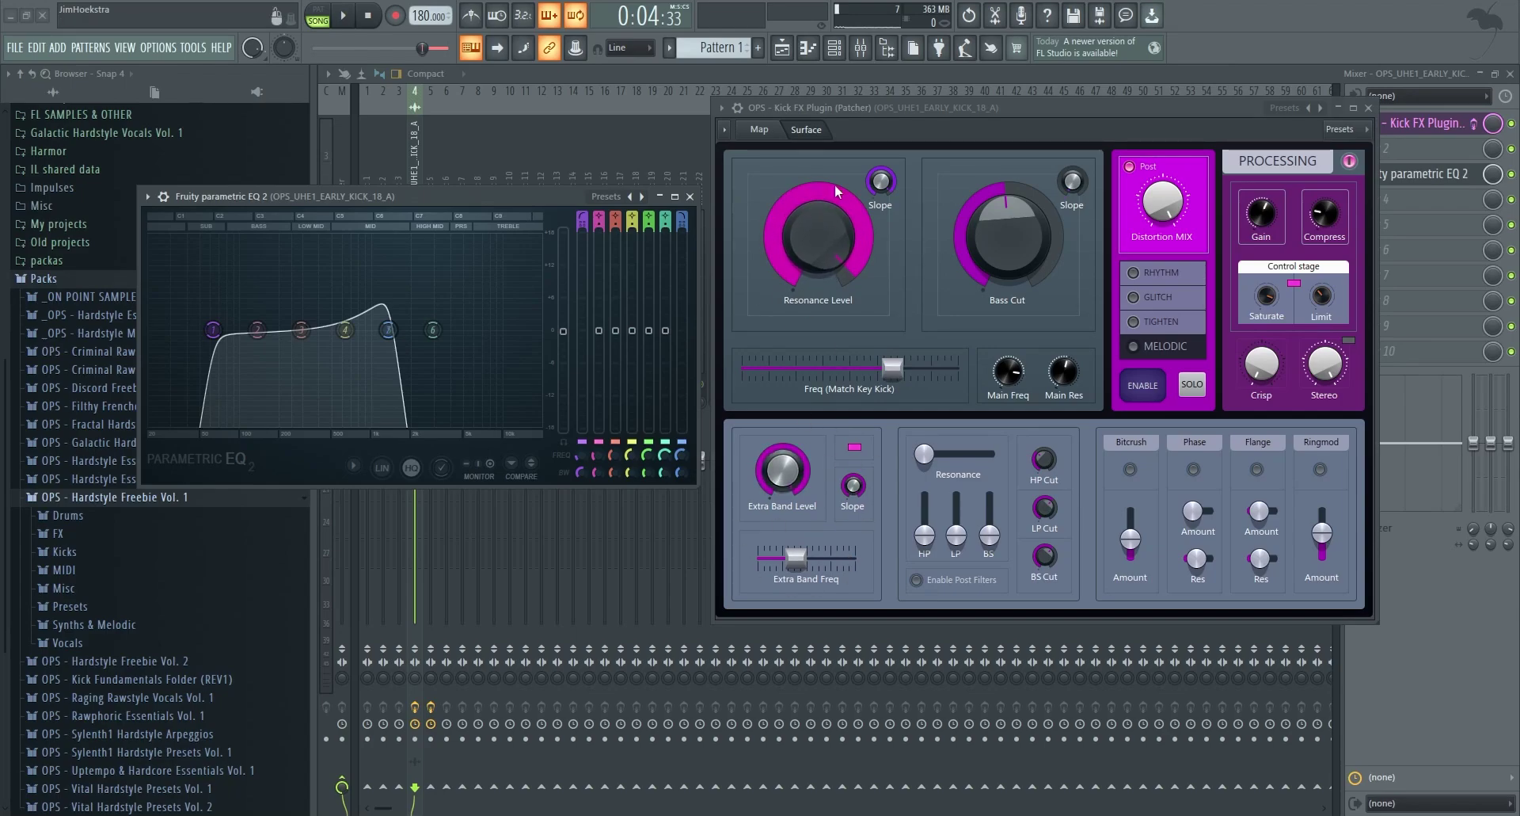
- Adjust Extra Band Level, raise Extra Band Freq slightly and switch off Fruity Parametric EQ 2 in the mixer's effect slot
left_click_drag(788, 464, 787, 470)
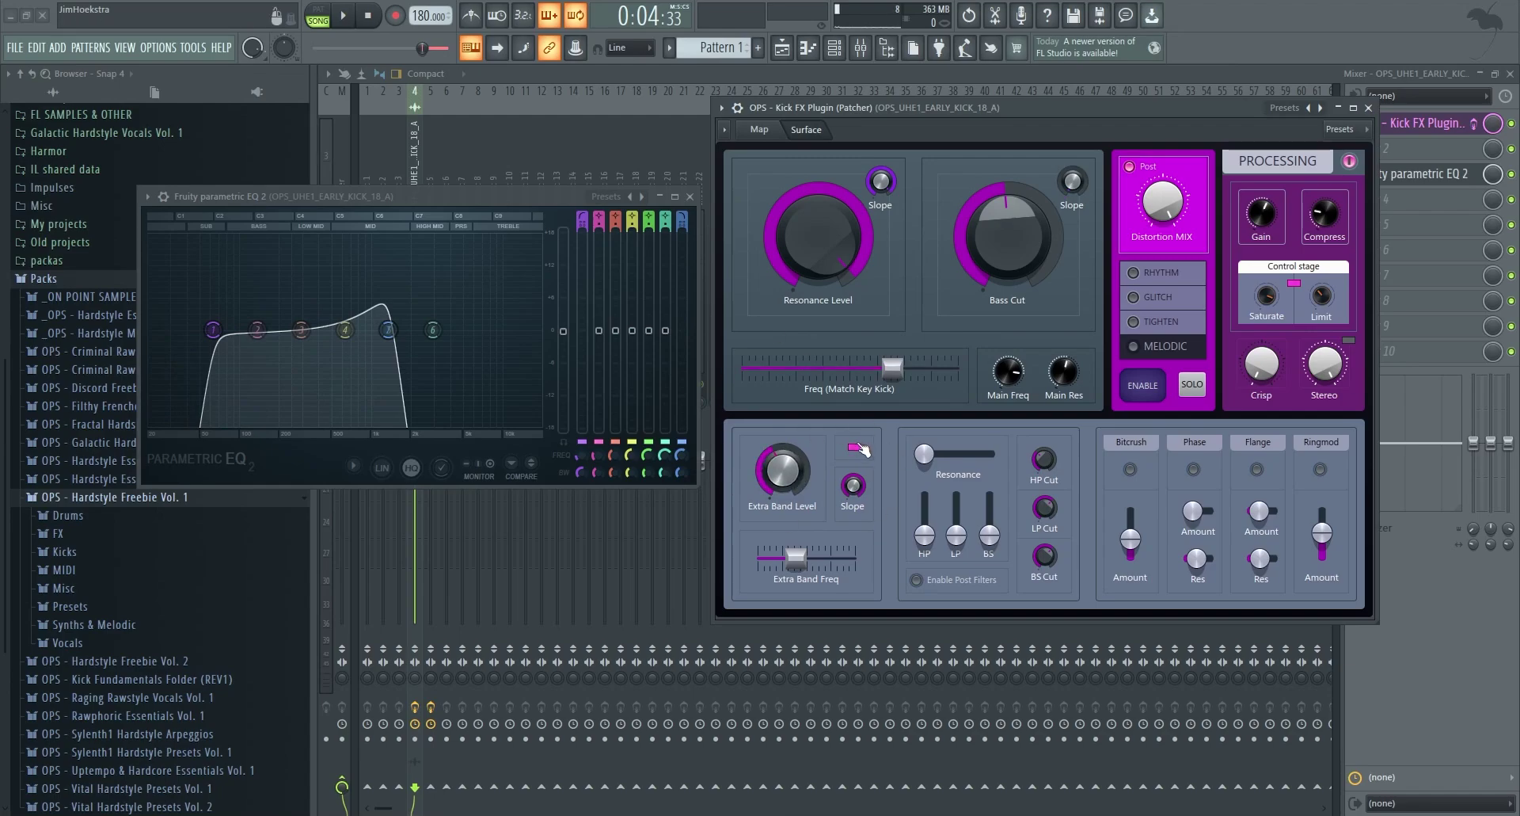
left_click_drag(795, 557, 811, 557)
left_click(1511, 173)
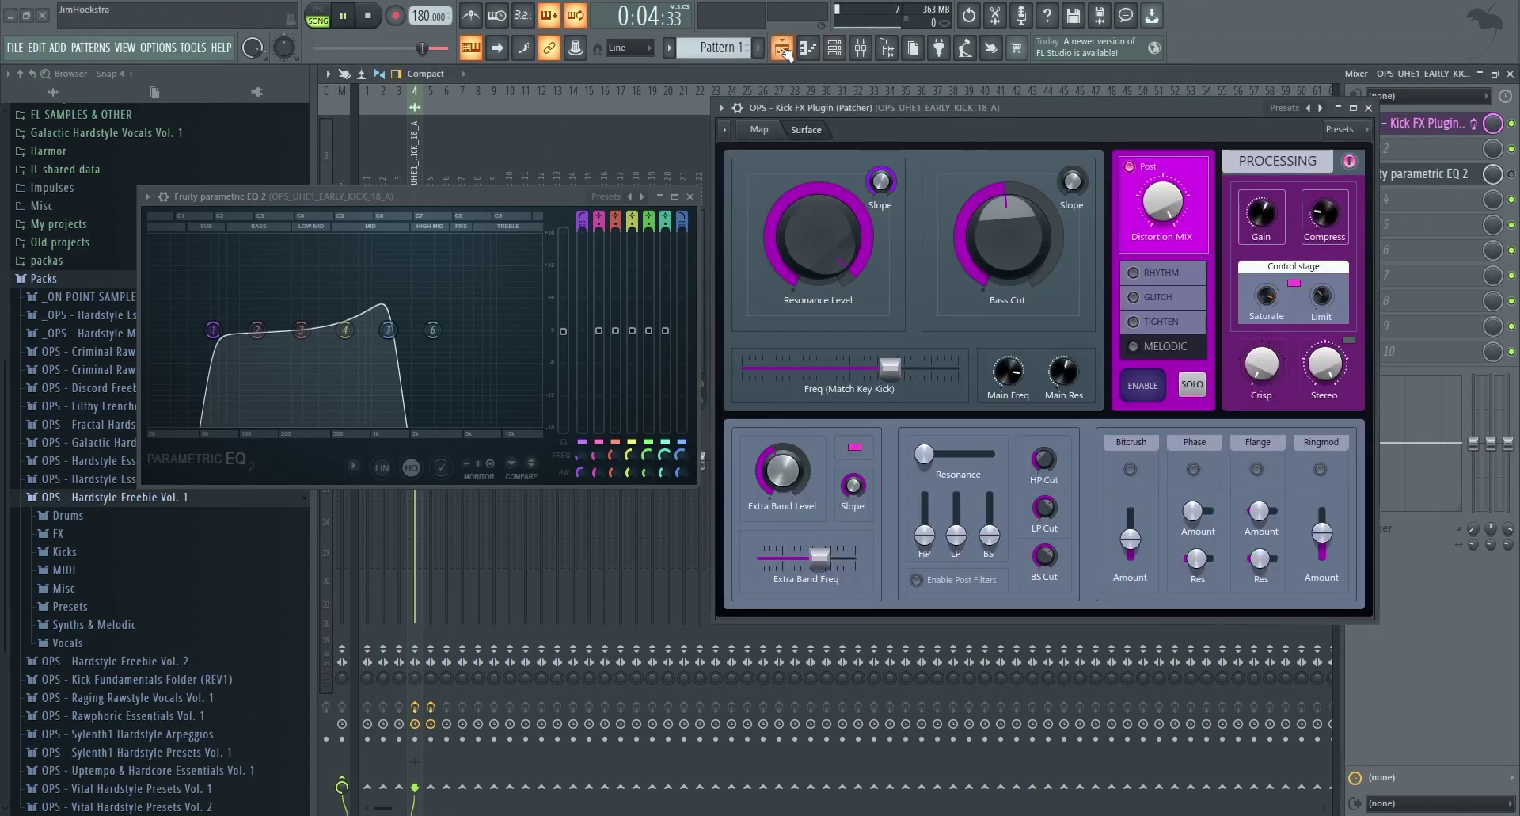
- Play the loop while lowering Freq (Match Key Kick), trimming the Extra Band Level and Freq, and turning Bass Cut down to a low setting
key("space")
left_click_drag(891, 365, 860, 366)
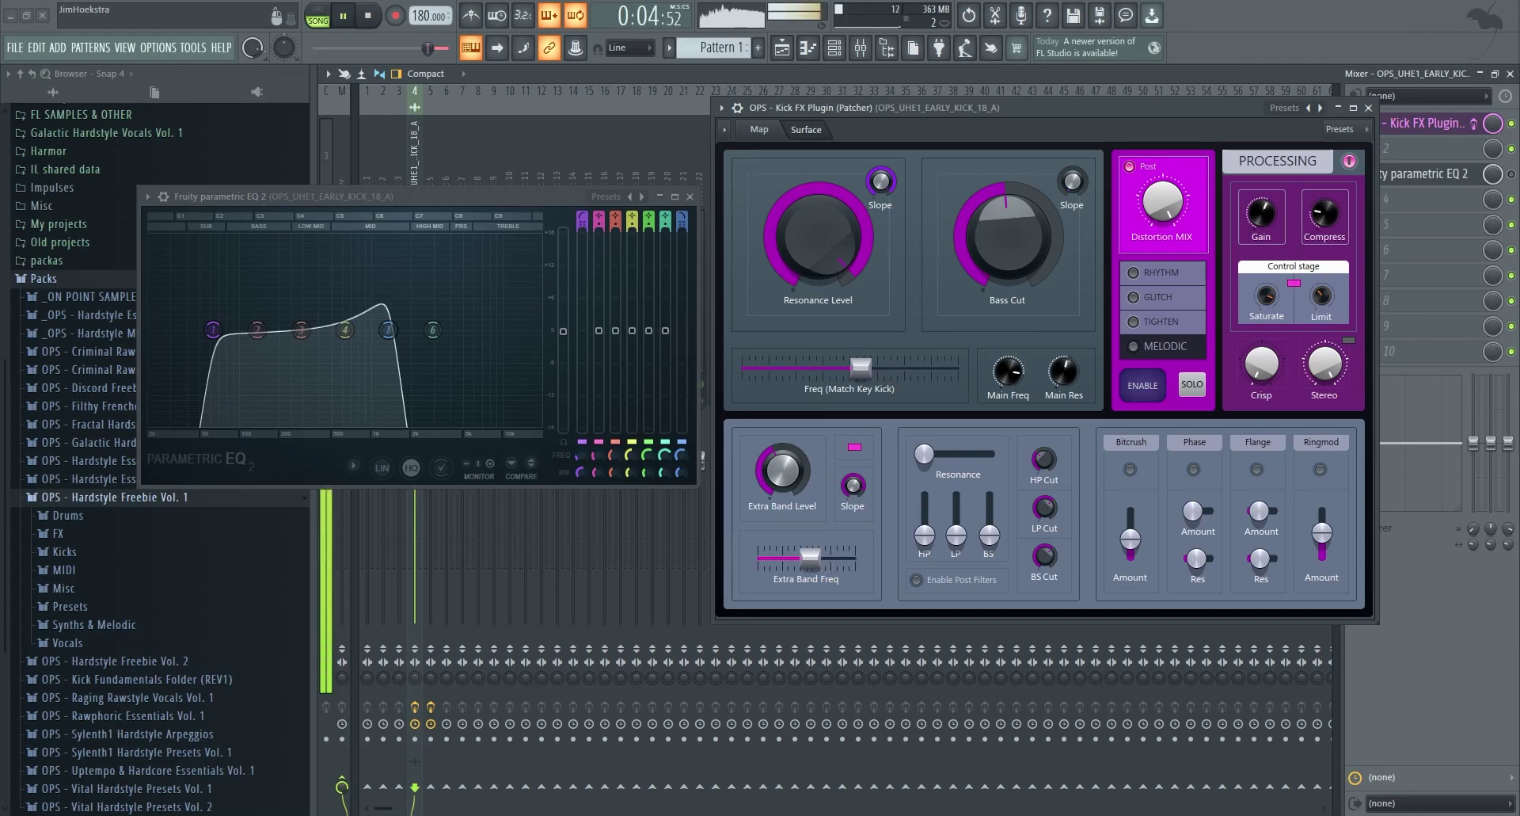
left_click_drag(788, 486, 787, 440)
left_click_drag(796, 558, 803, 558)
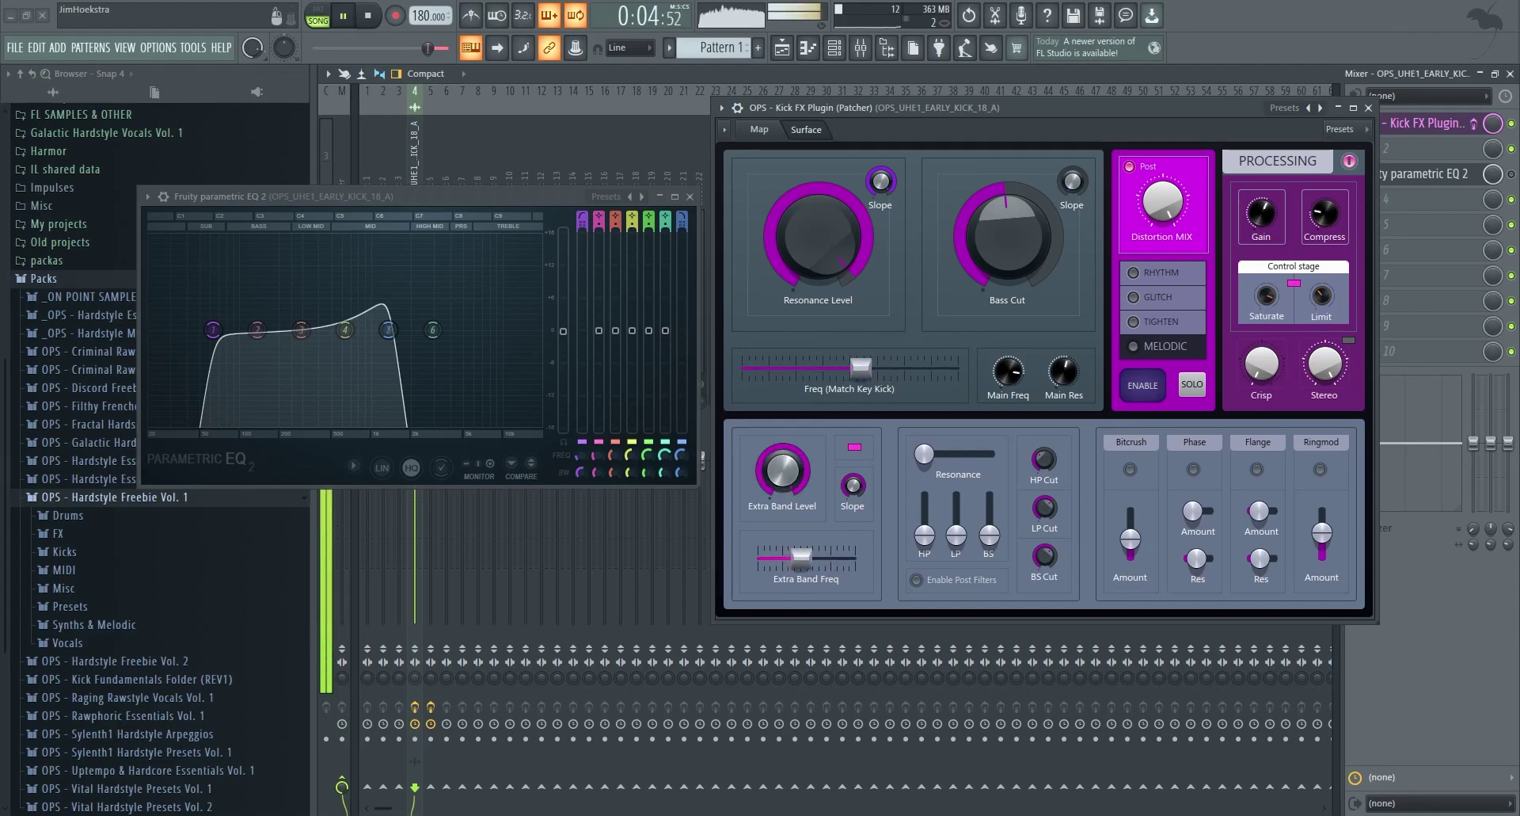
left_click_drag(1000, 236, 999, 293)
key("space")
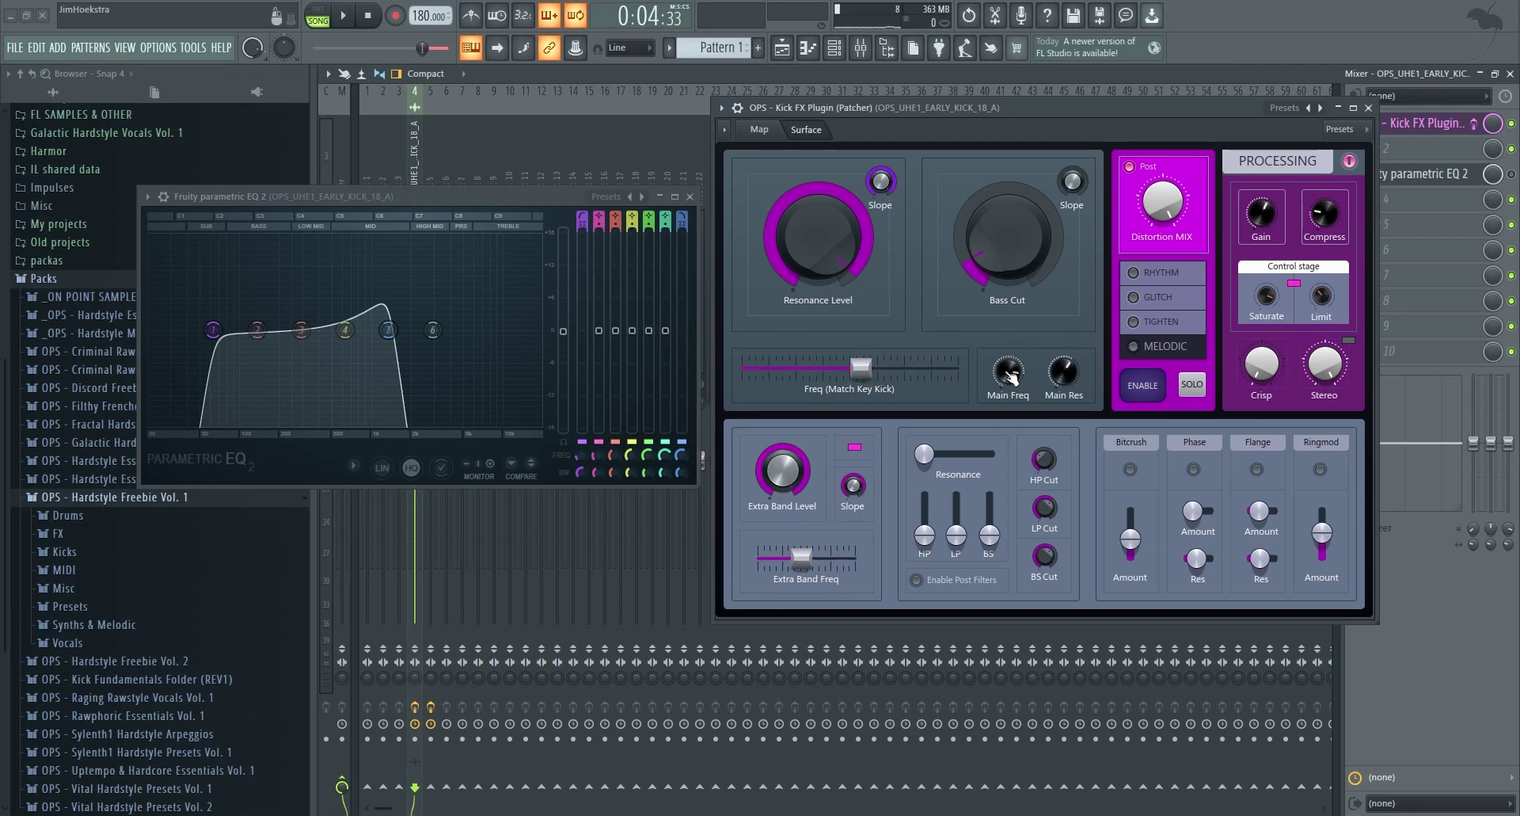
- Play the loop while varying Main Freq and turning Main Res up
key("space")
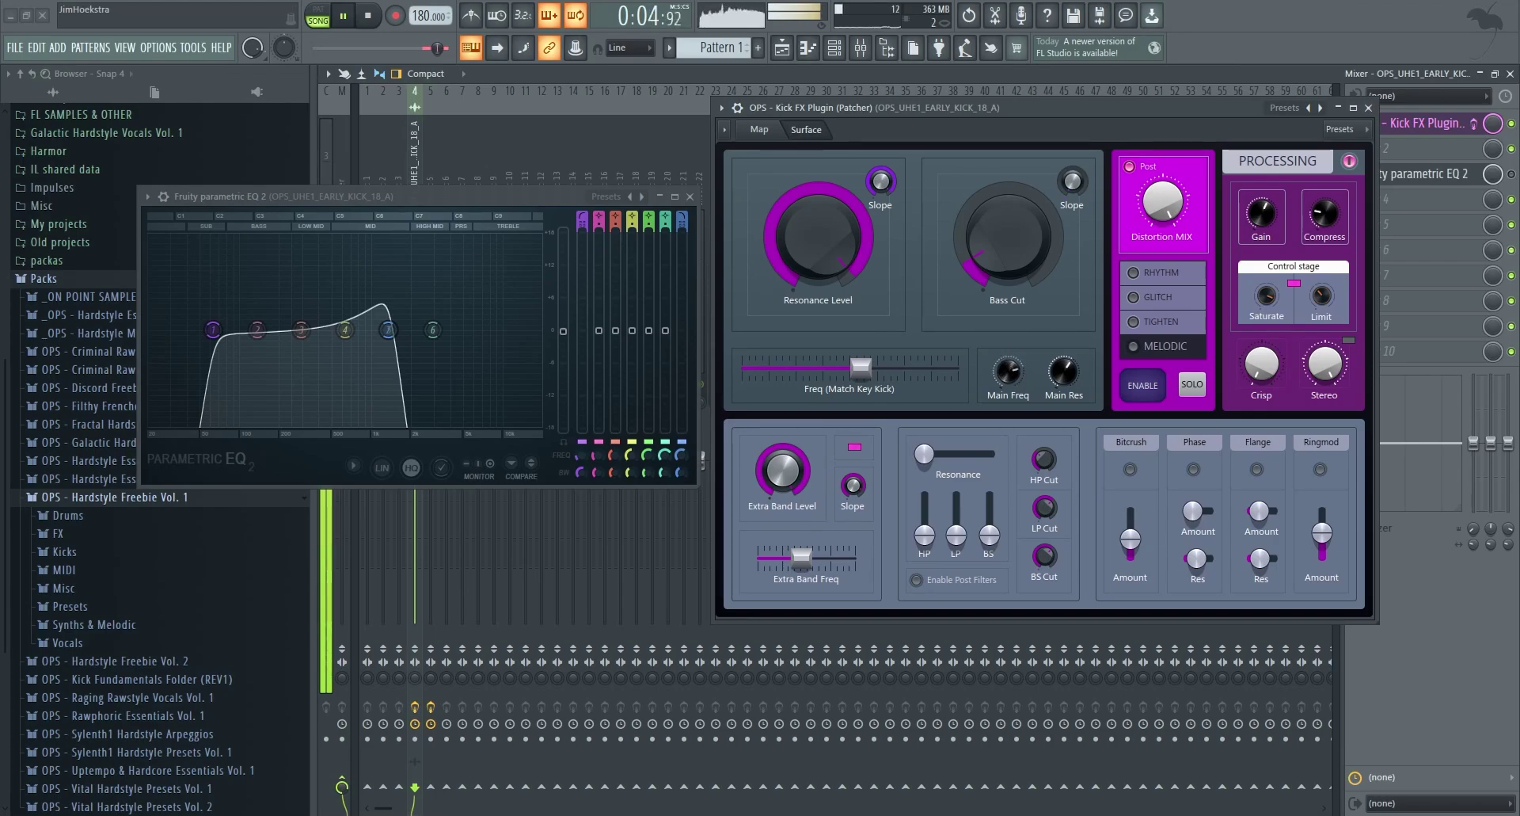
key("space")
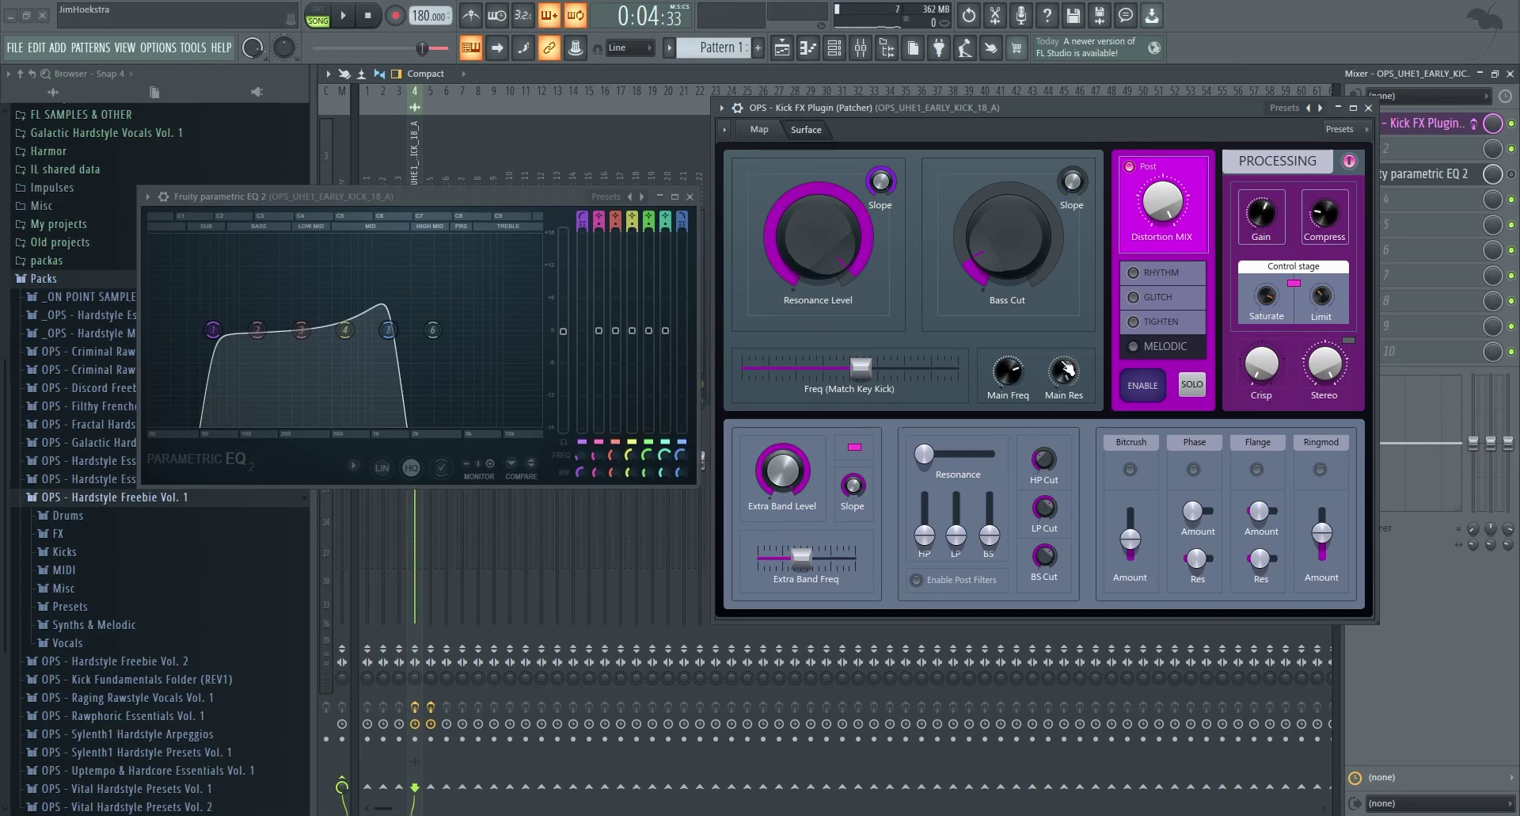
key("space")
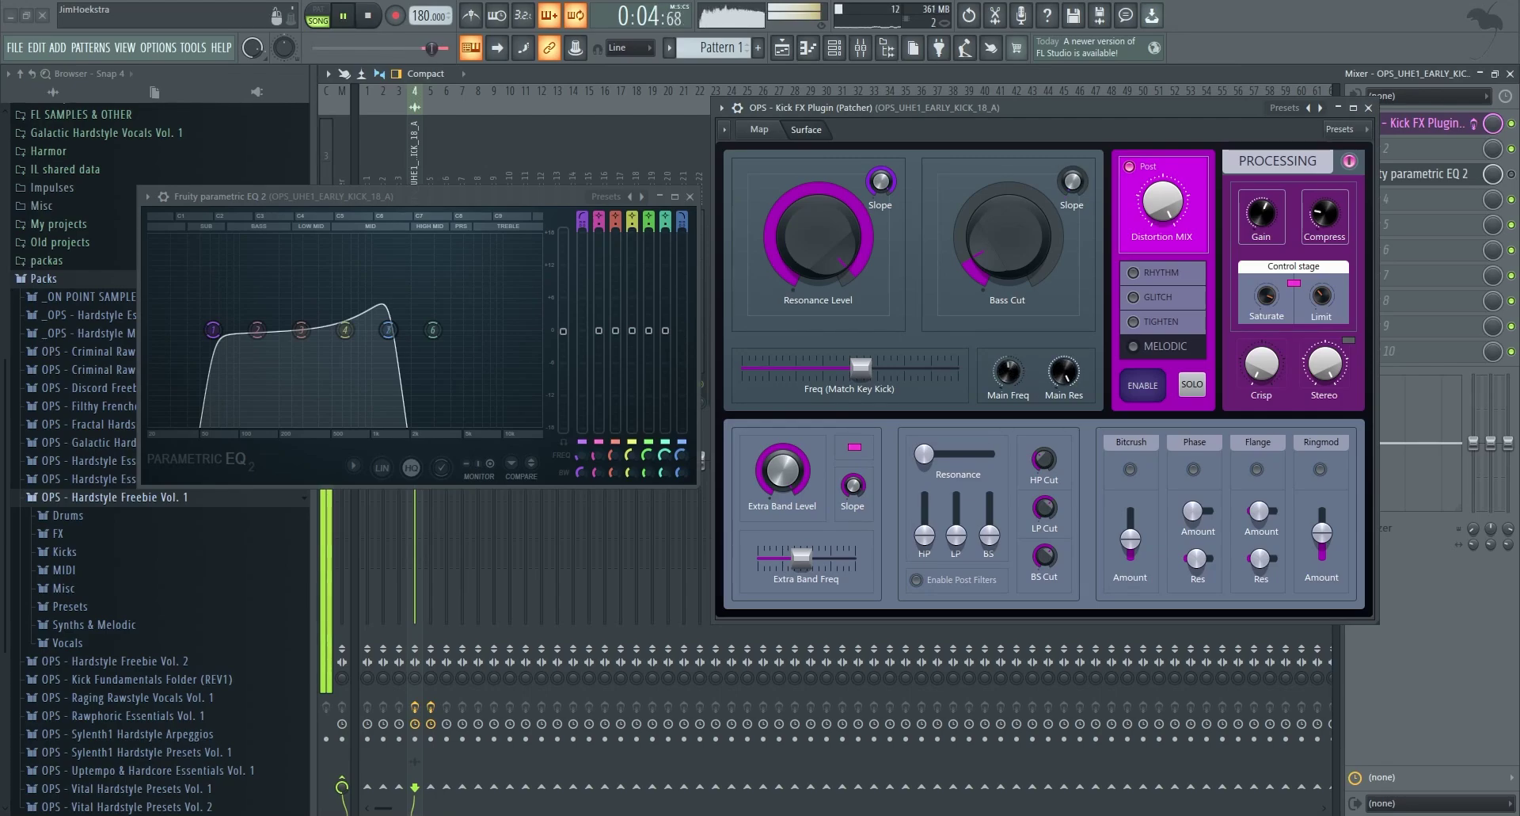
key("space")
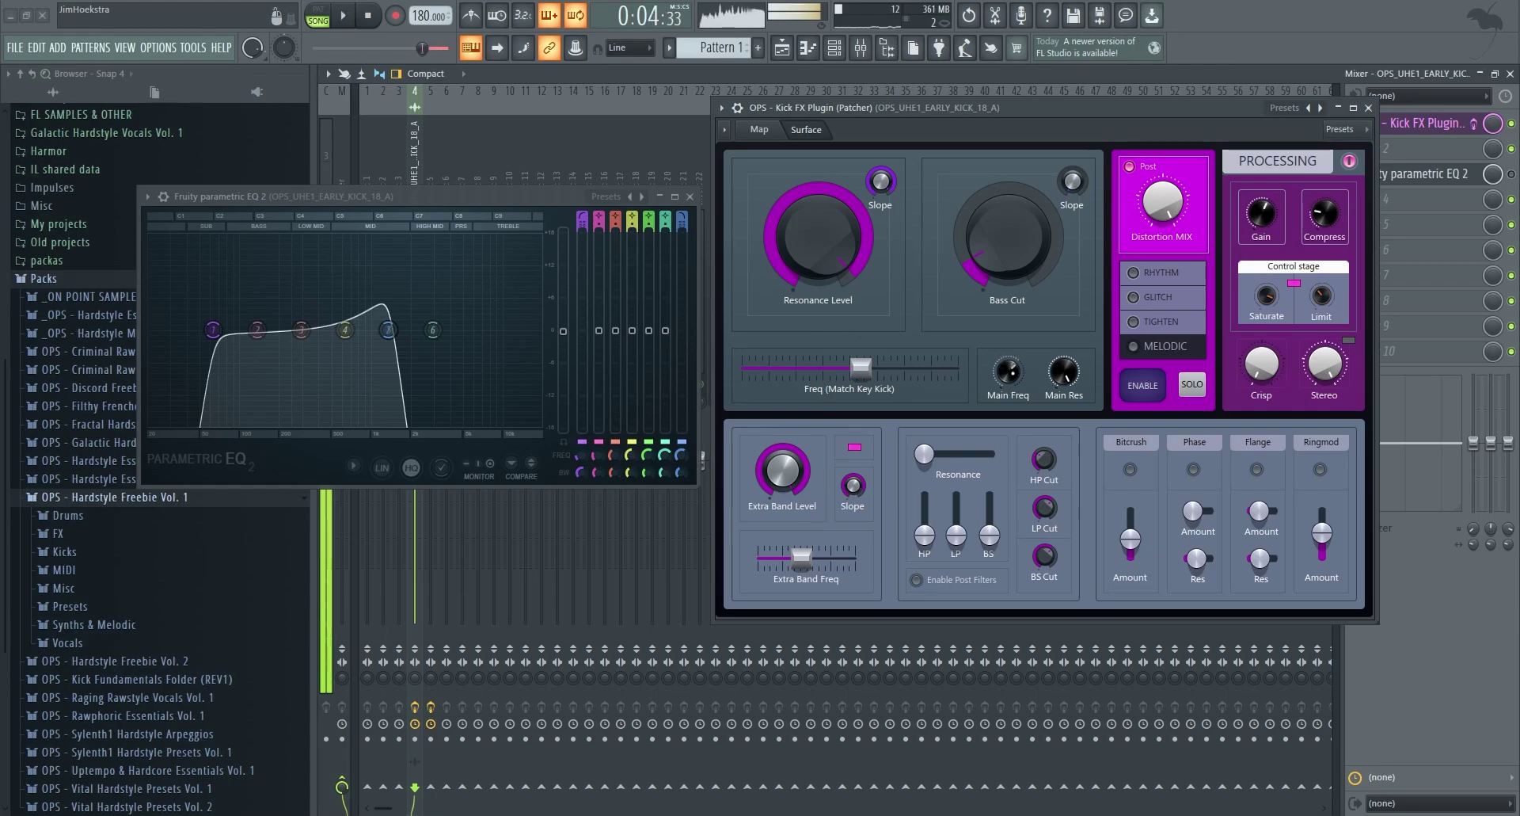
- Create an automation clip for Main Freq and show it in the playlist with the Kick FX plugin window minimised
right_click(1013, 372)
left_click(1046, 513)
left_click(809, 49)
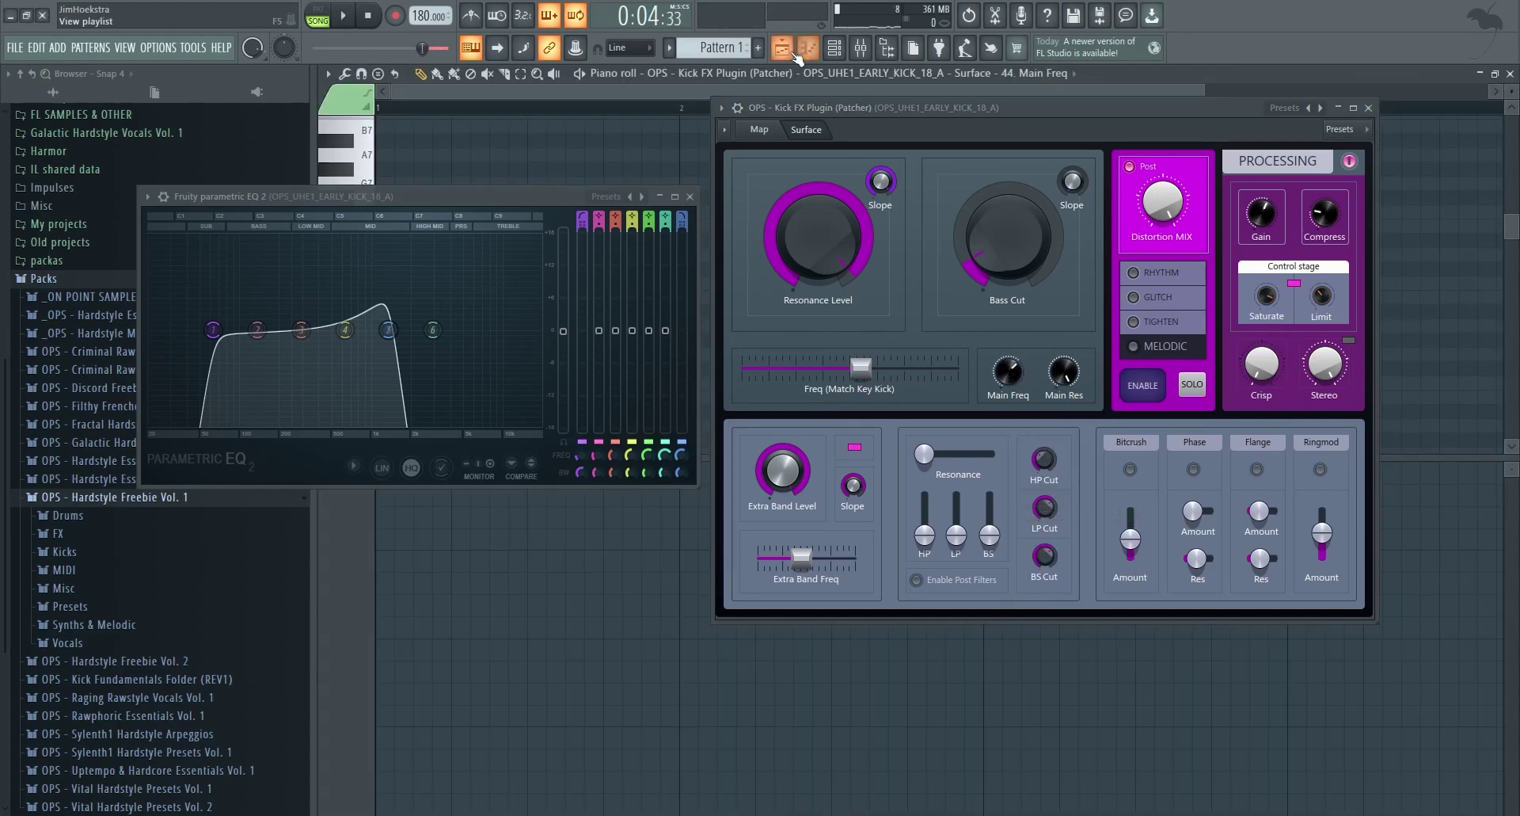
left_click(1338, 108)
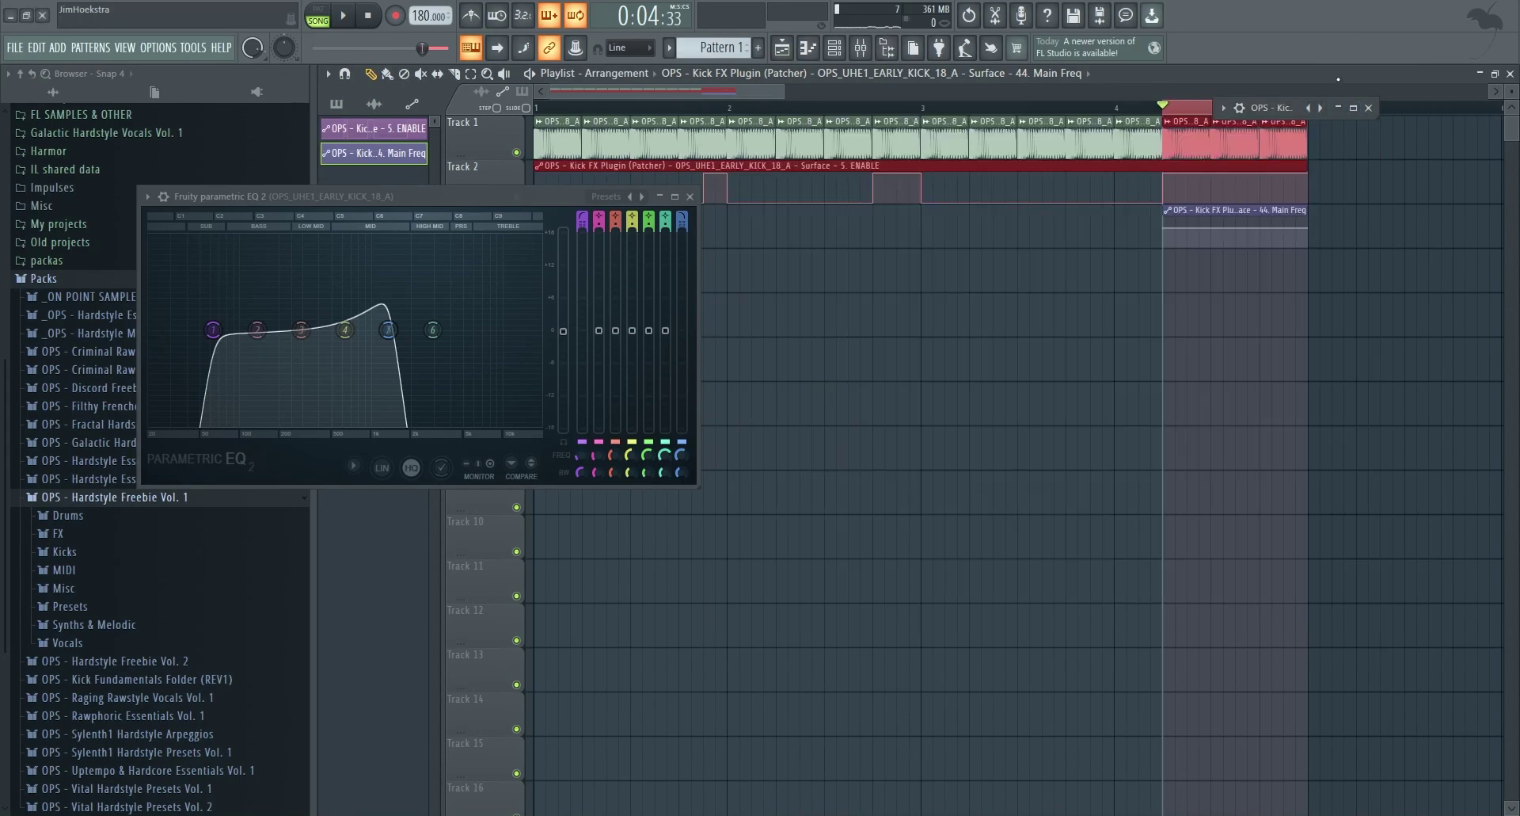
- Shape the Main Freq automation into three levels, dropping at 4:09 and jumping up at 4:13, with the end point at 82%
right_click(1151, 230)
right_click(1148, 229)
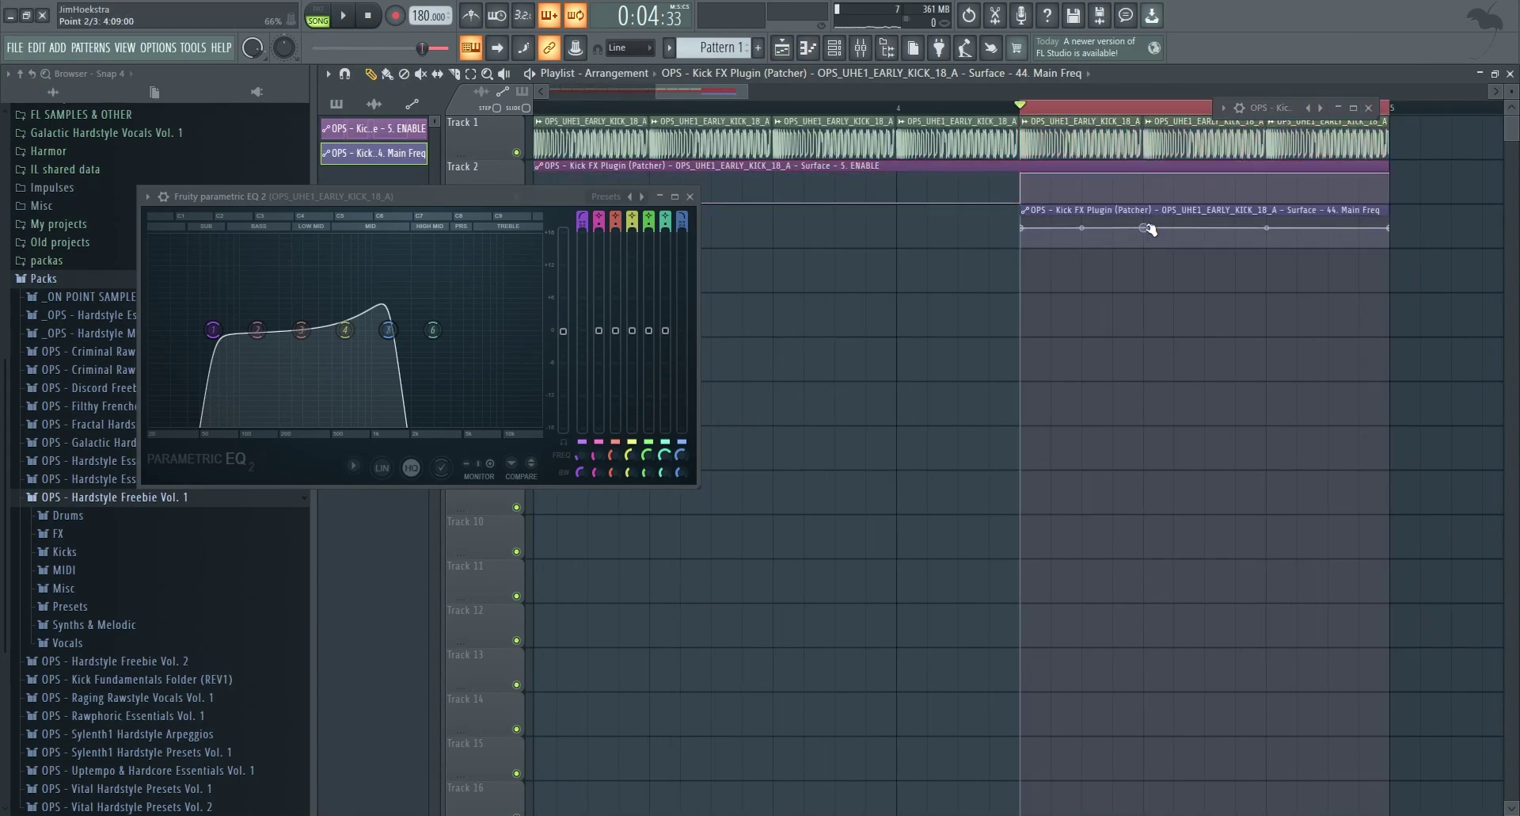
mouse_move(1147, 229)
left_mouse_down()
mouse_move(1161, 240)
mouse_move(1144, 242)
left_mouse_up()
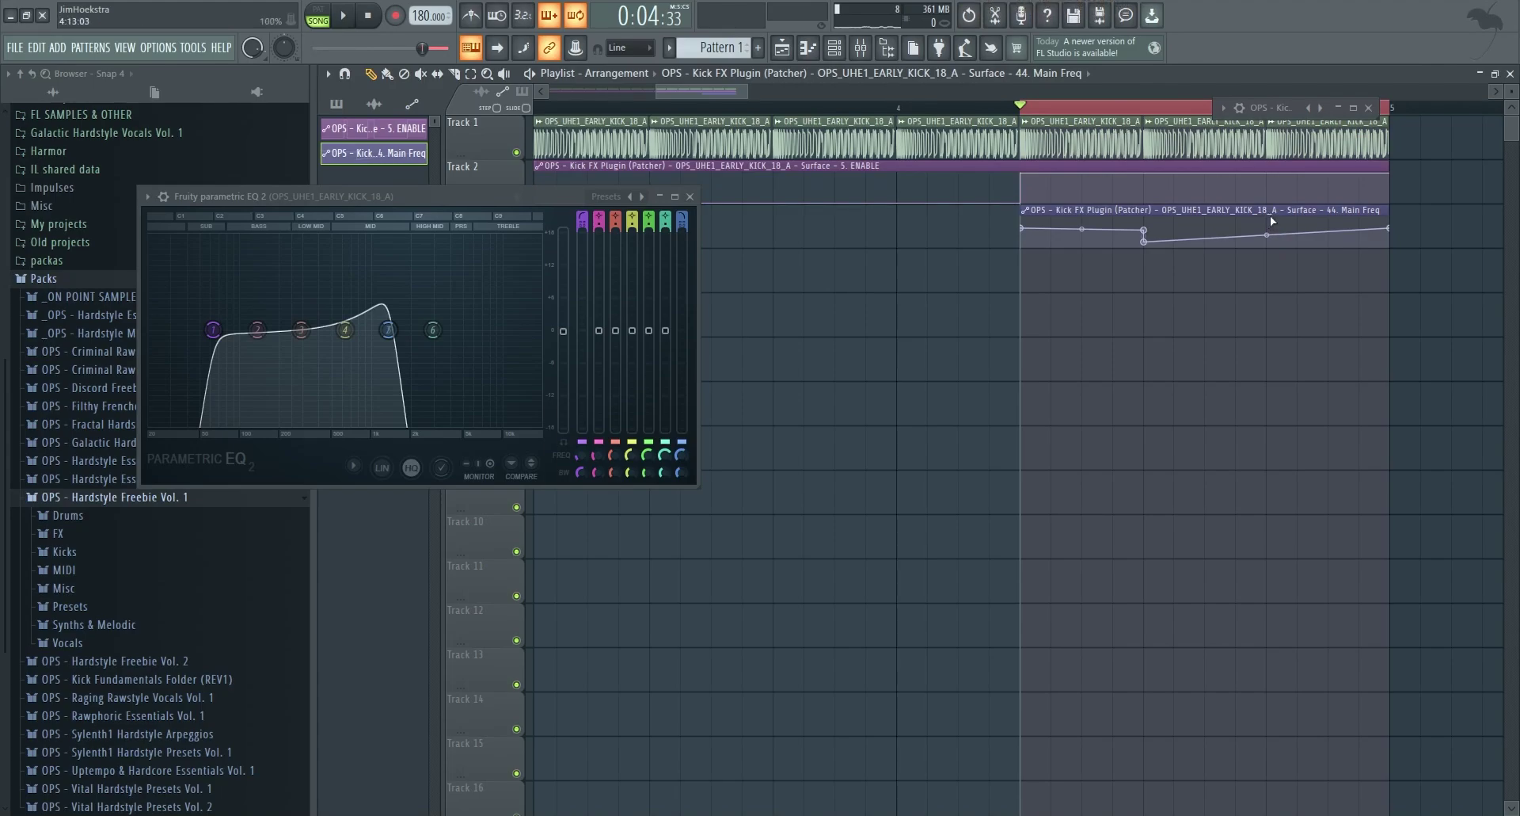
right_click(1269, 227)
left_click_drag(1268, 226, 1267, 242)
right_click(1267, 241)
left_click(1268, 229)
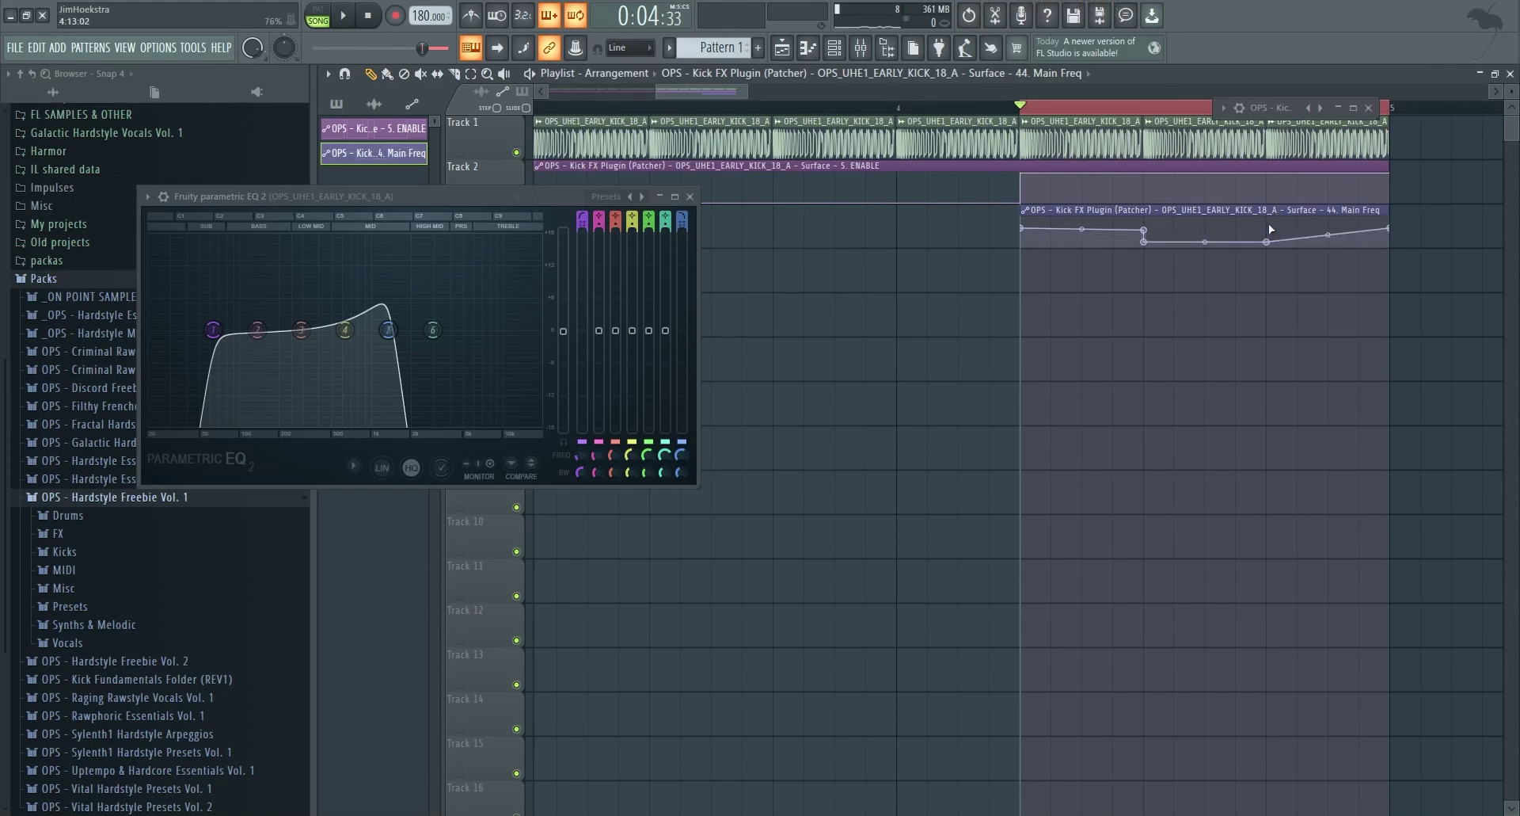
right_click(1268, 220)
left_click_drag(1389, 228, 1390, 224)
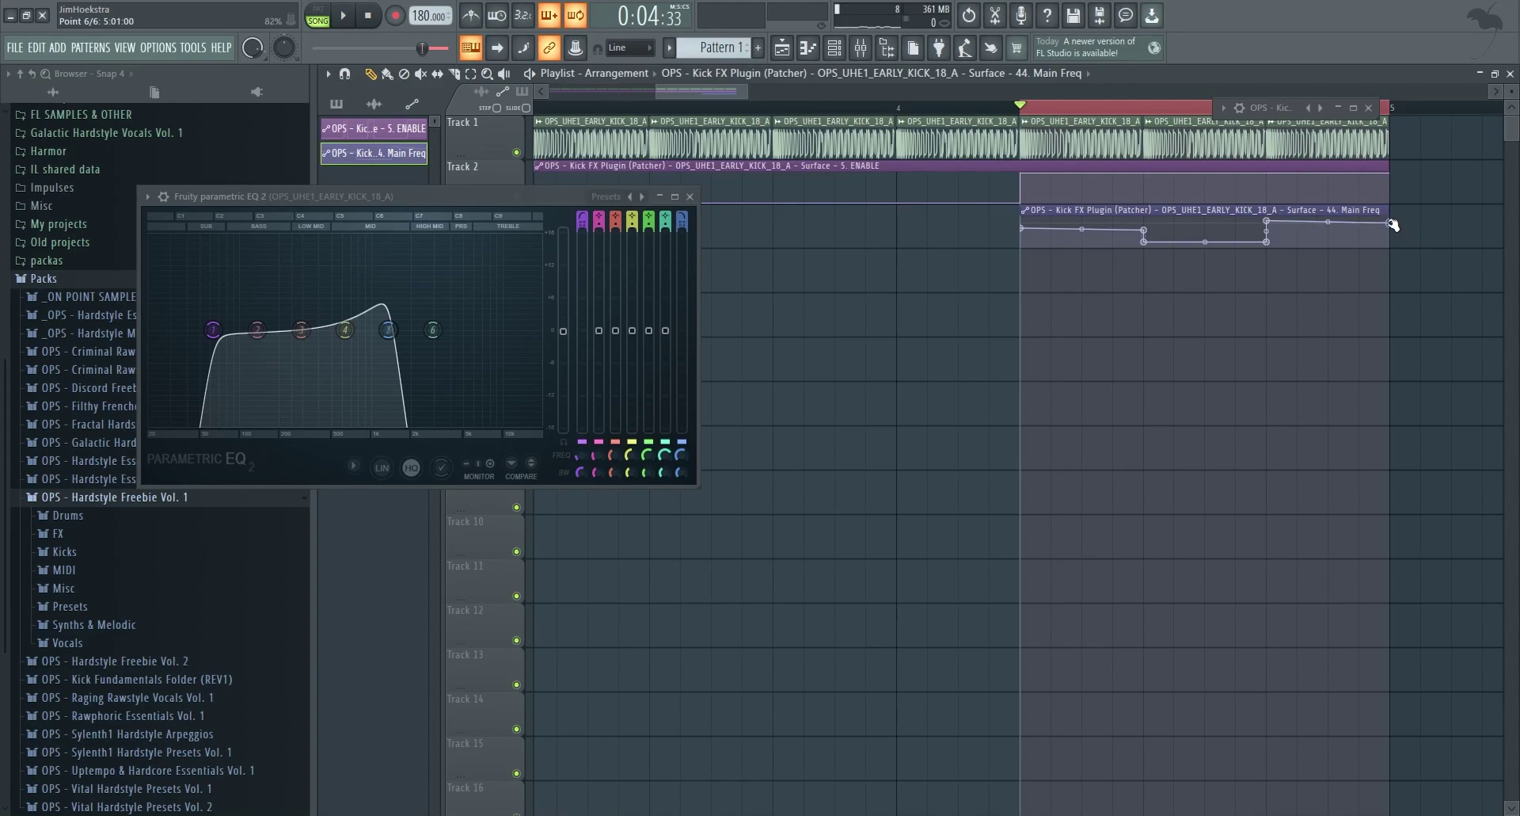
- Play the loop with the Main Freq automation, and bring the Kick FX plugin back up over the mixer
key("space")
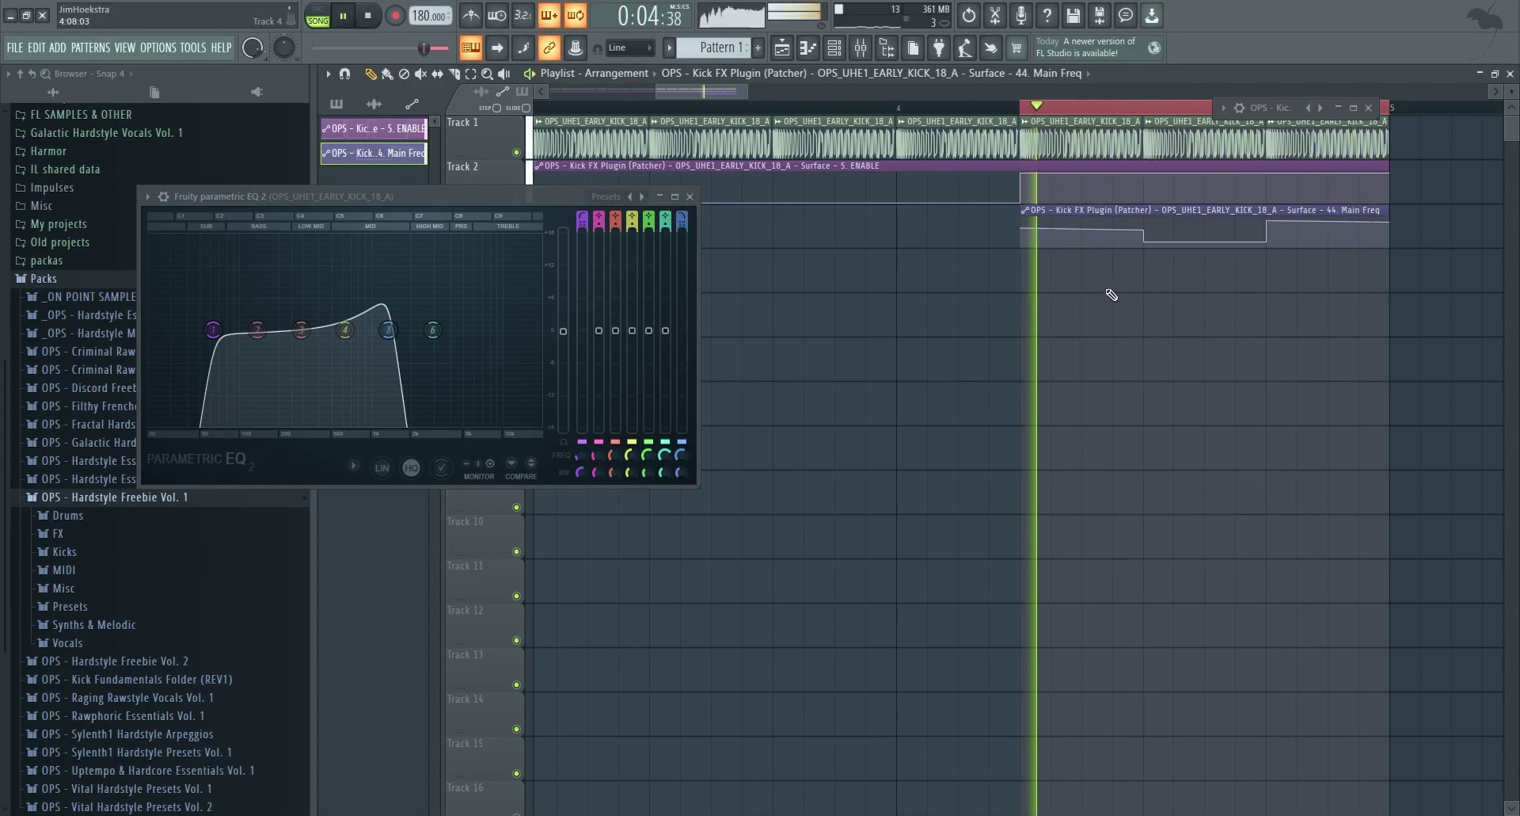
key("space")
left_click(861, 48)
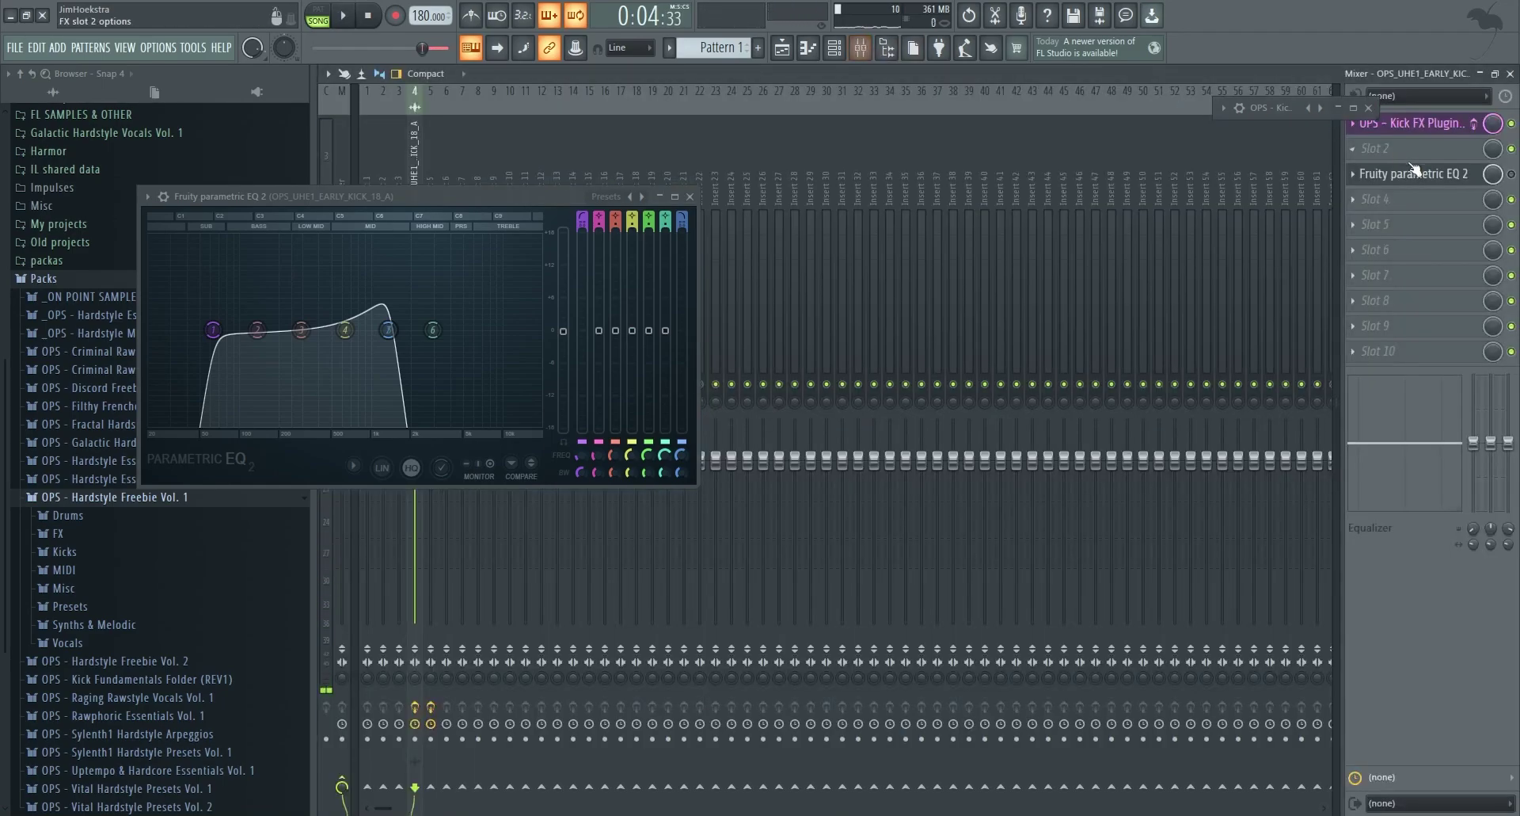
left_click(1353, 108)
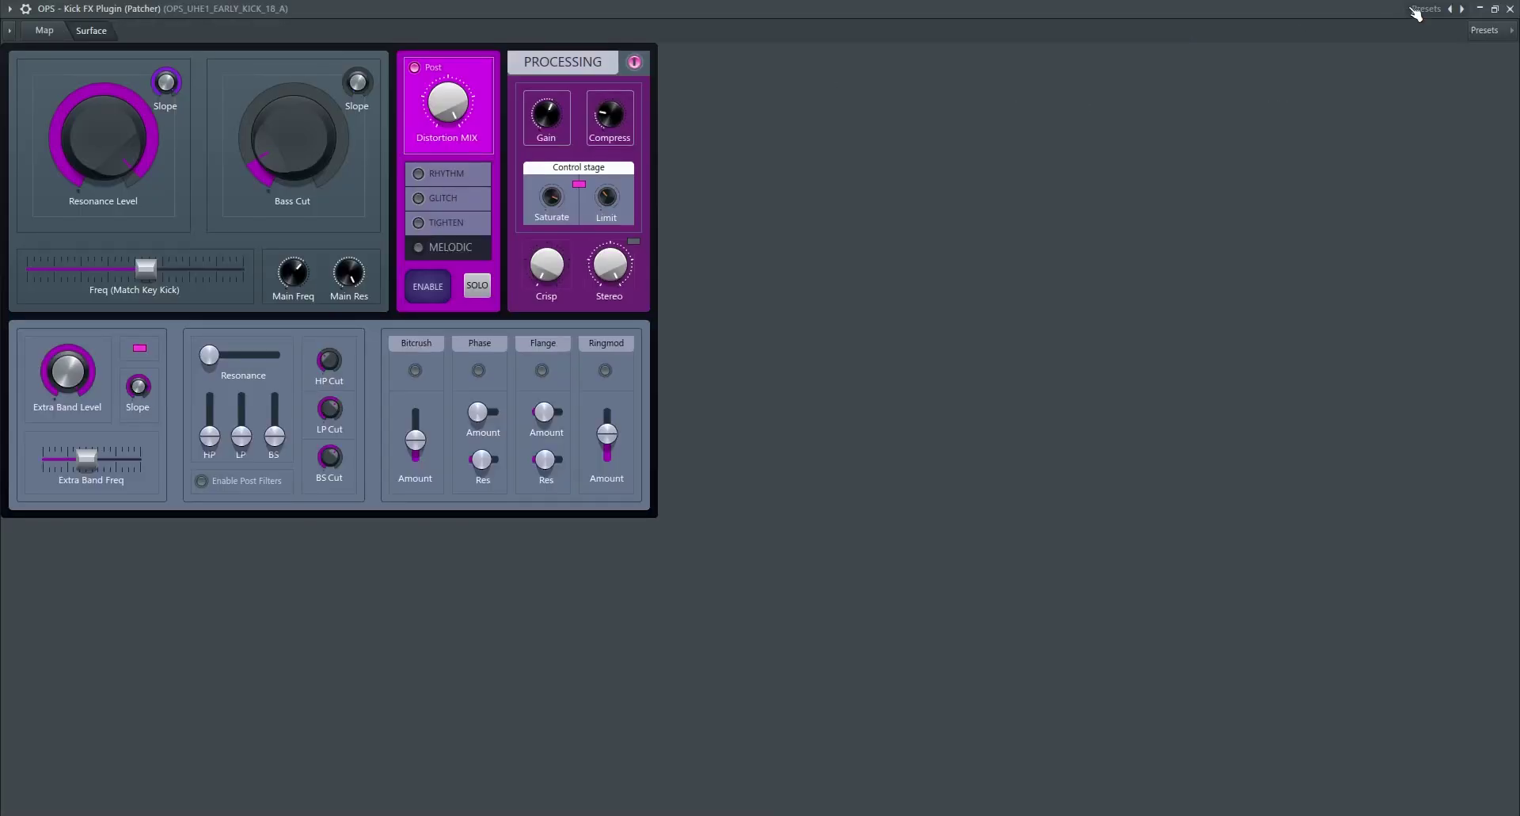
left_click(1494, 10)
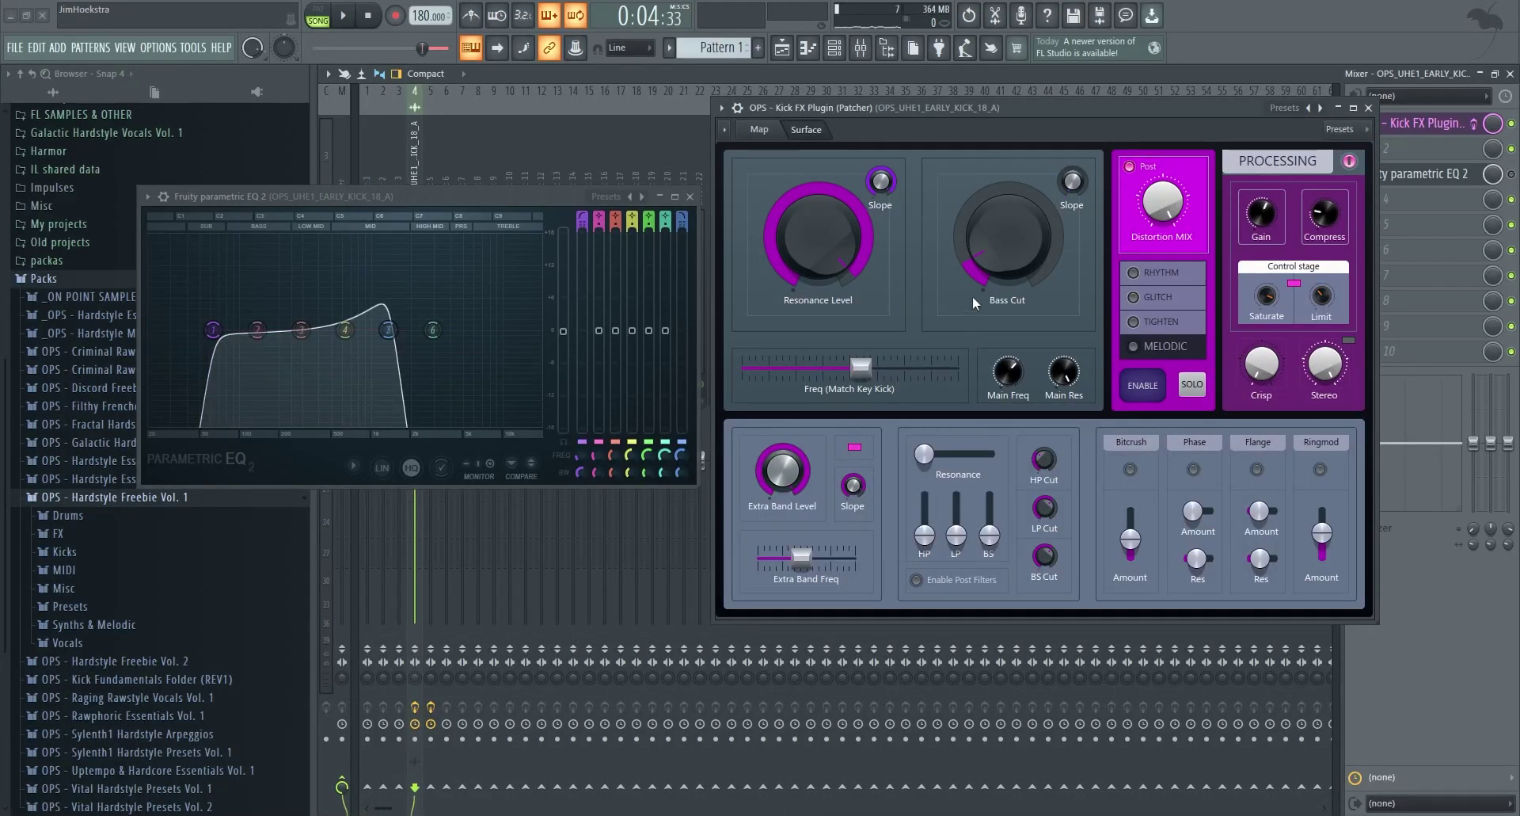
- Try the post filters with the LP slider raised during playback, and switch them off with LP back at its lowest setting
left_click_drag(1002, 246, 1001, 225)
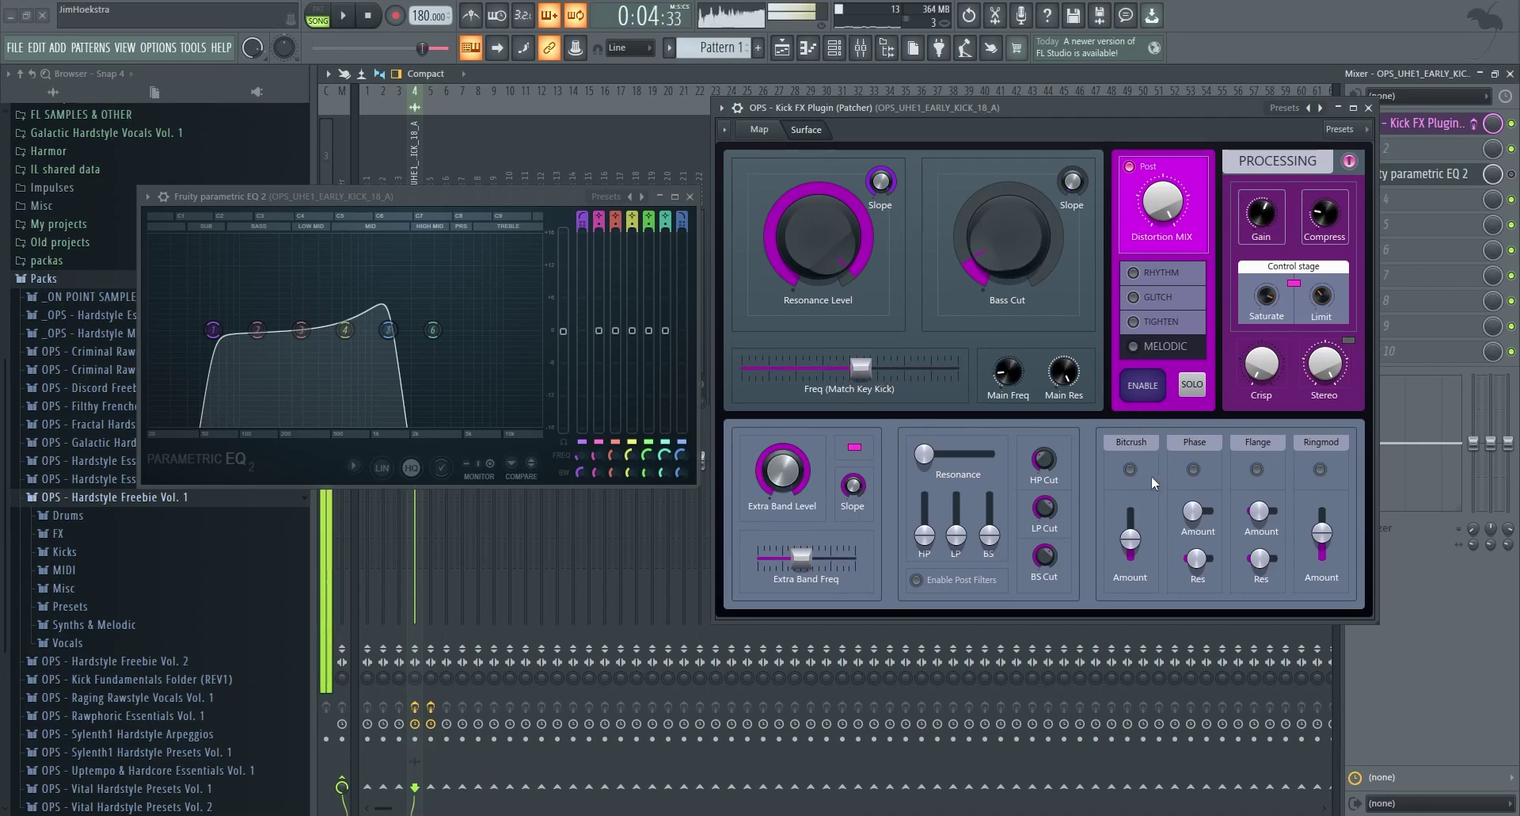
left_click_drag(956, 534, 957, 492)
key("space")
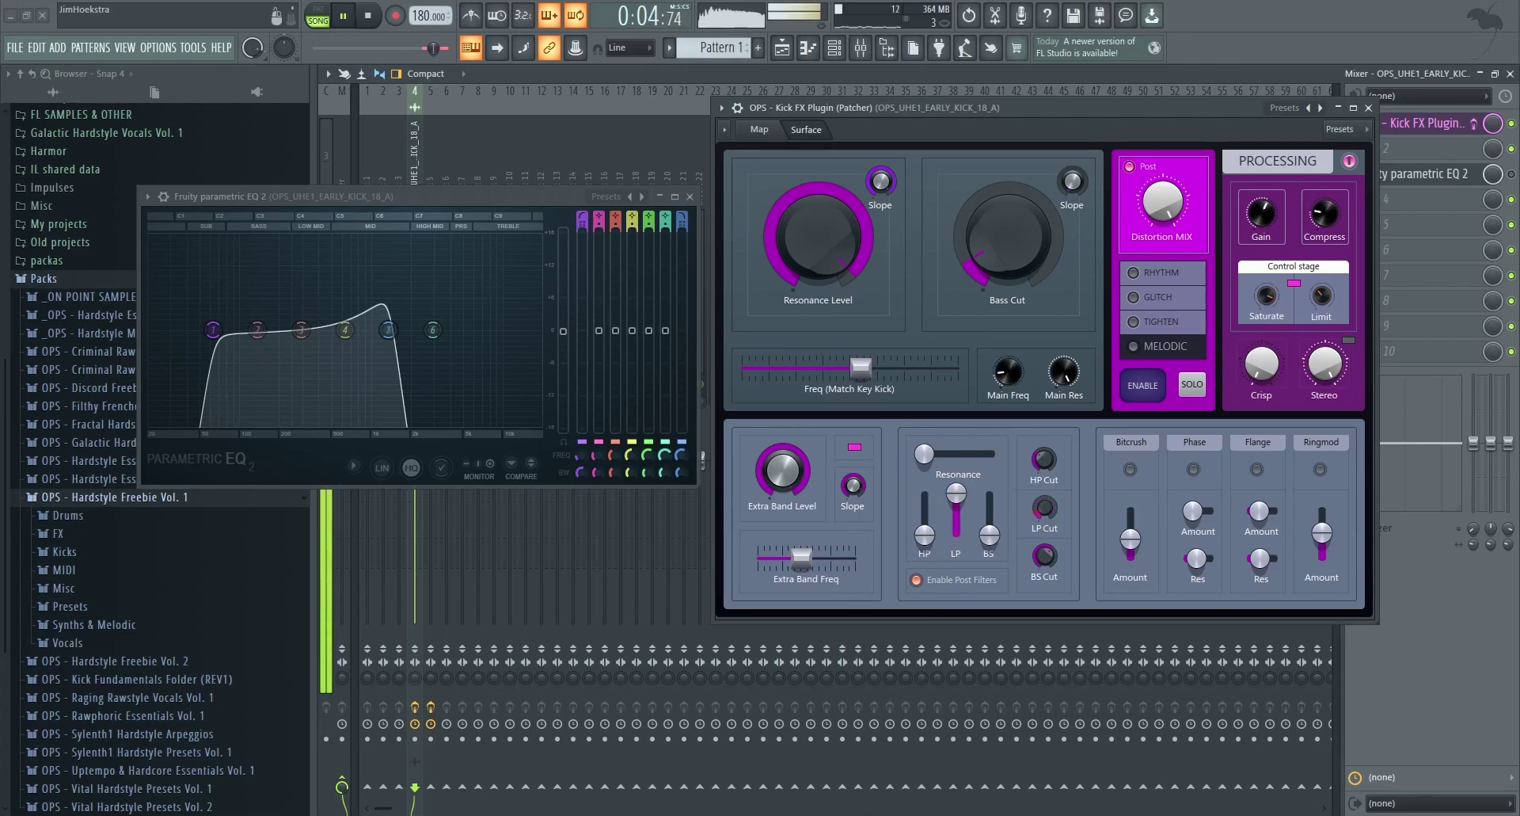
key("space")
left_click(954, 581)
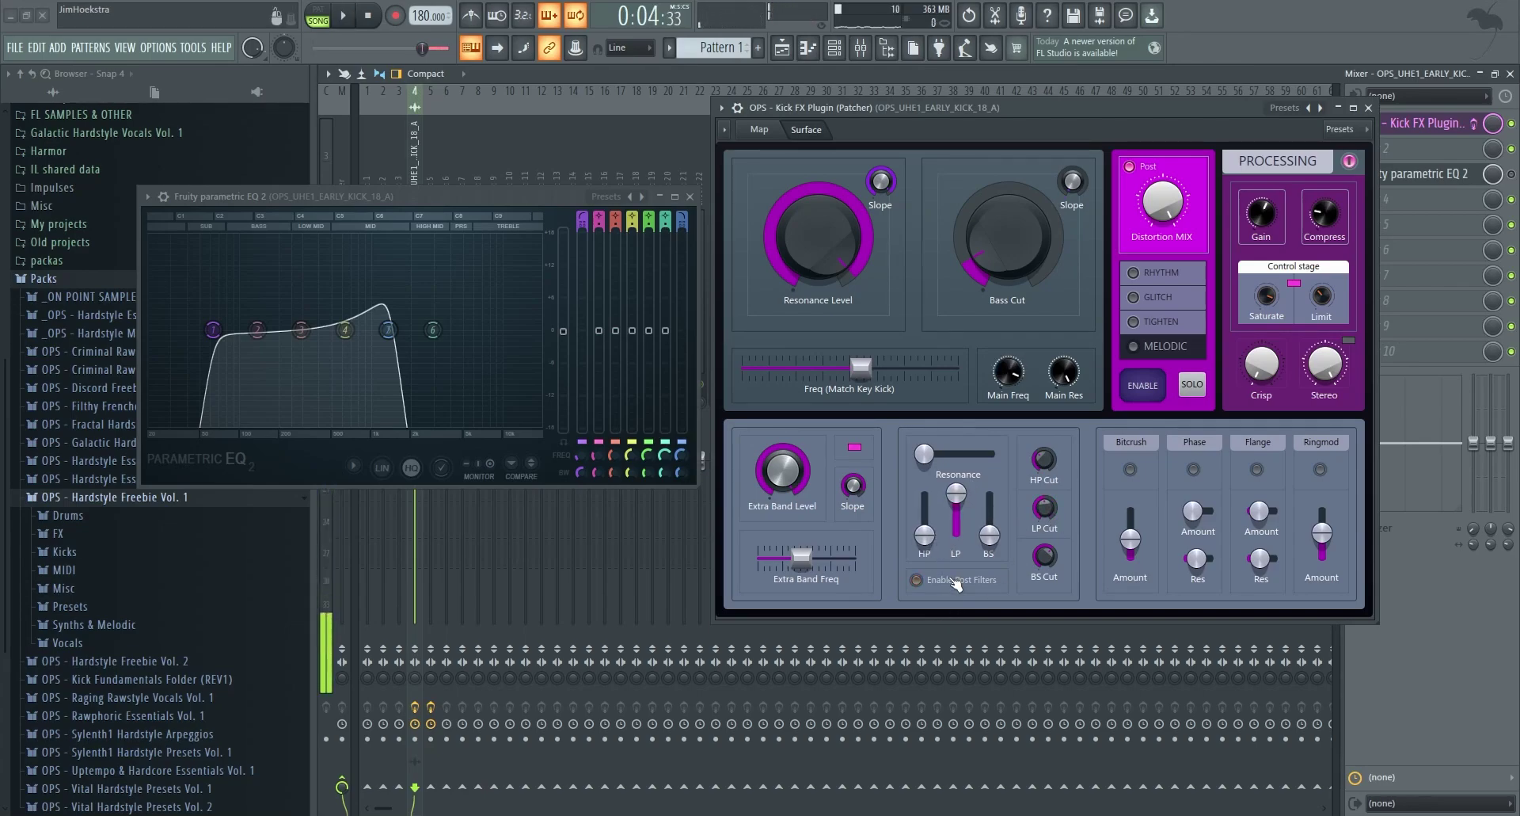
left_click_drag(957, 493, 956, 534)
- Play the loop while auditioning the Bitcrush, Phase and Ringmod effects one after another, switching each off again
left_click(1145, 468)
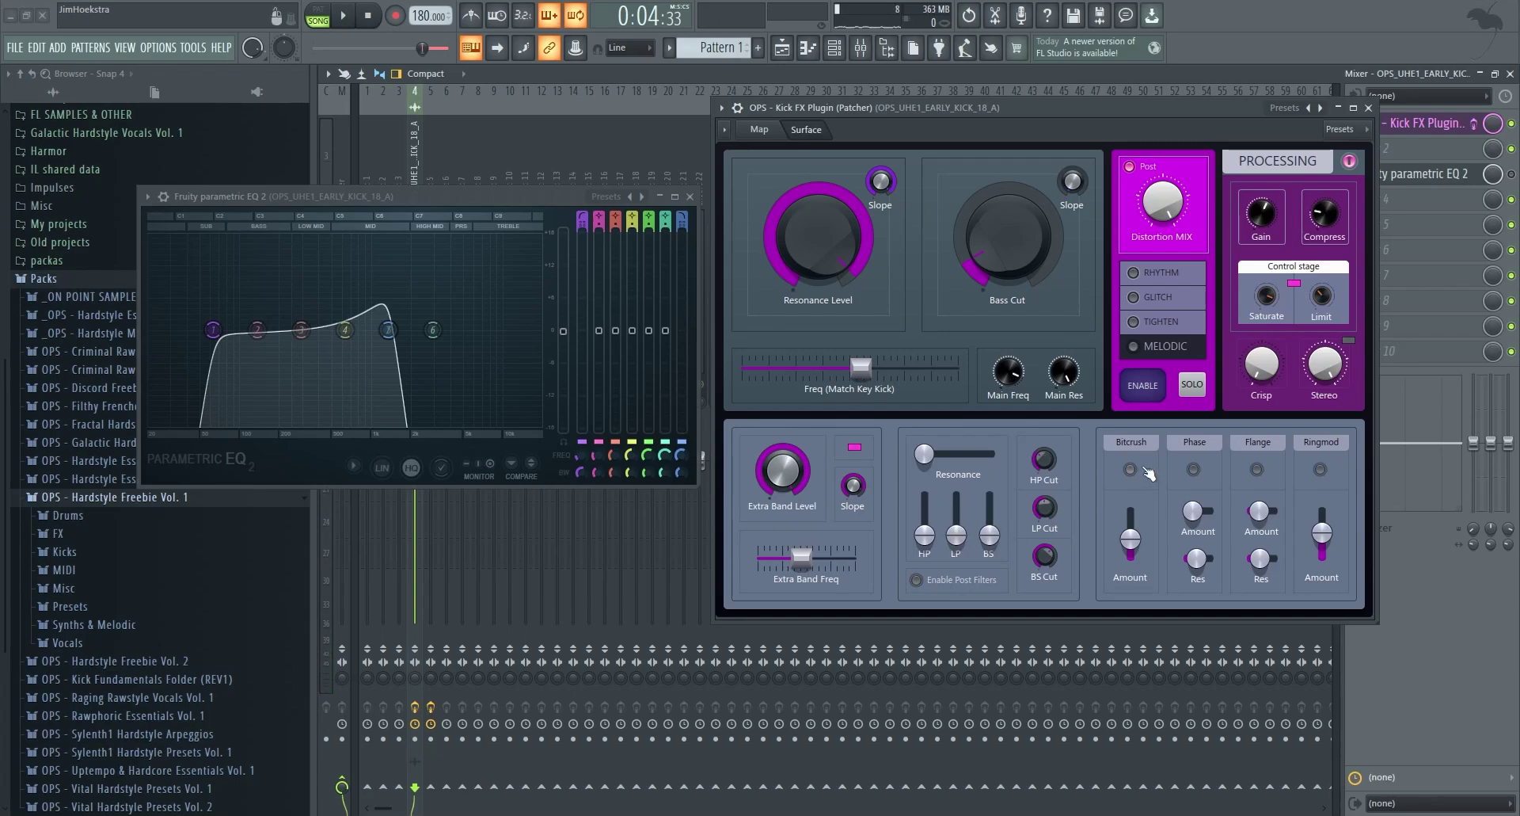
key("space")
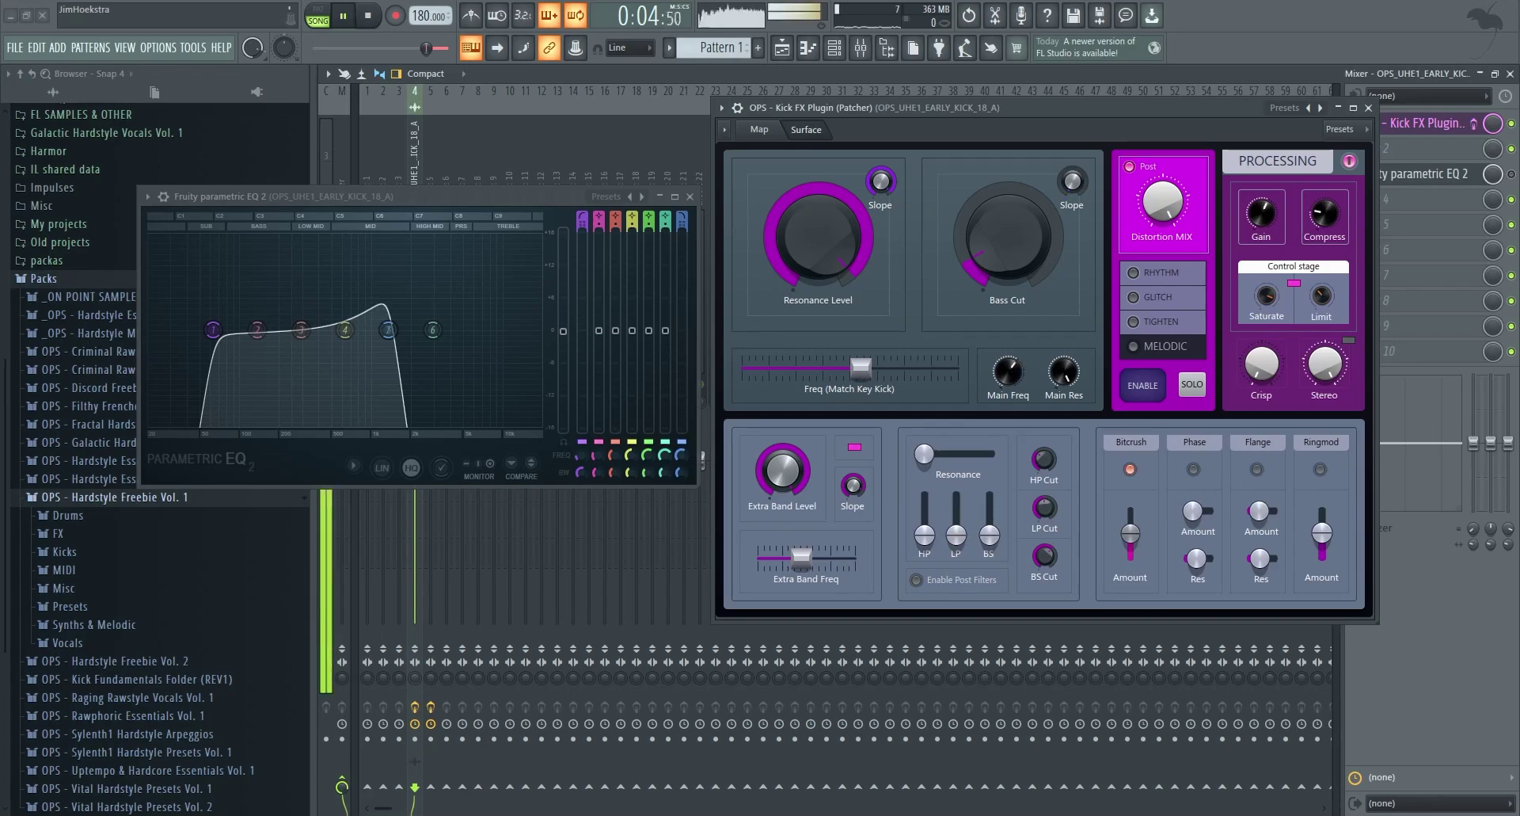
left_click(1193, 469)
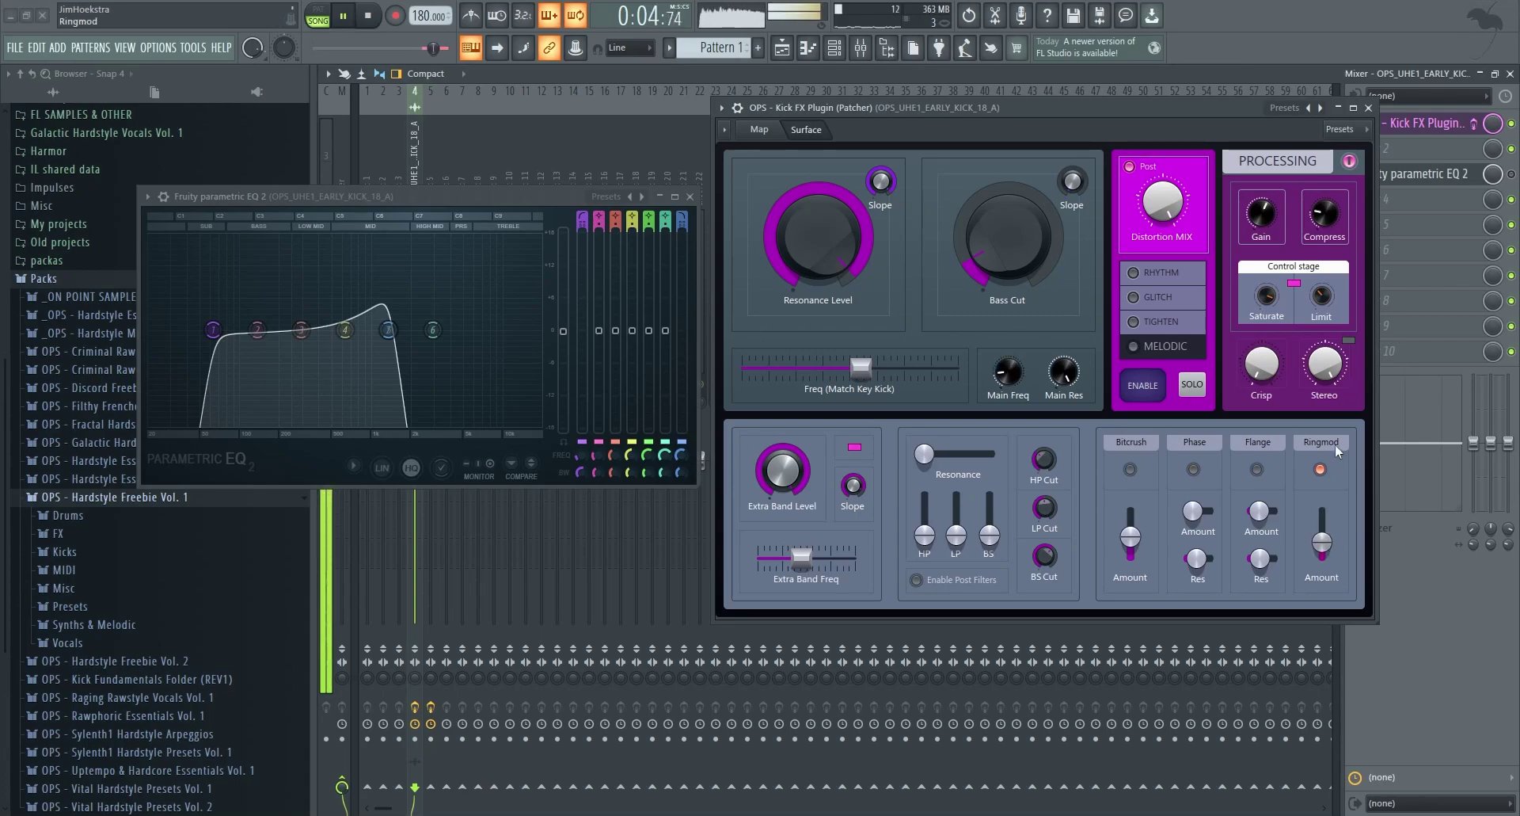
key("space")
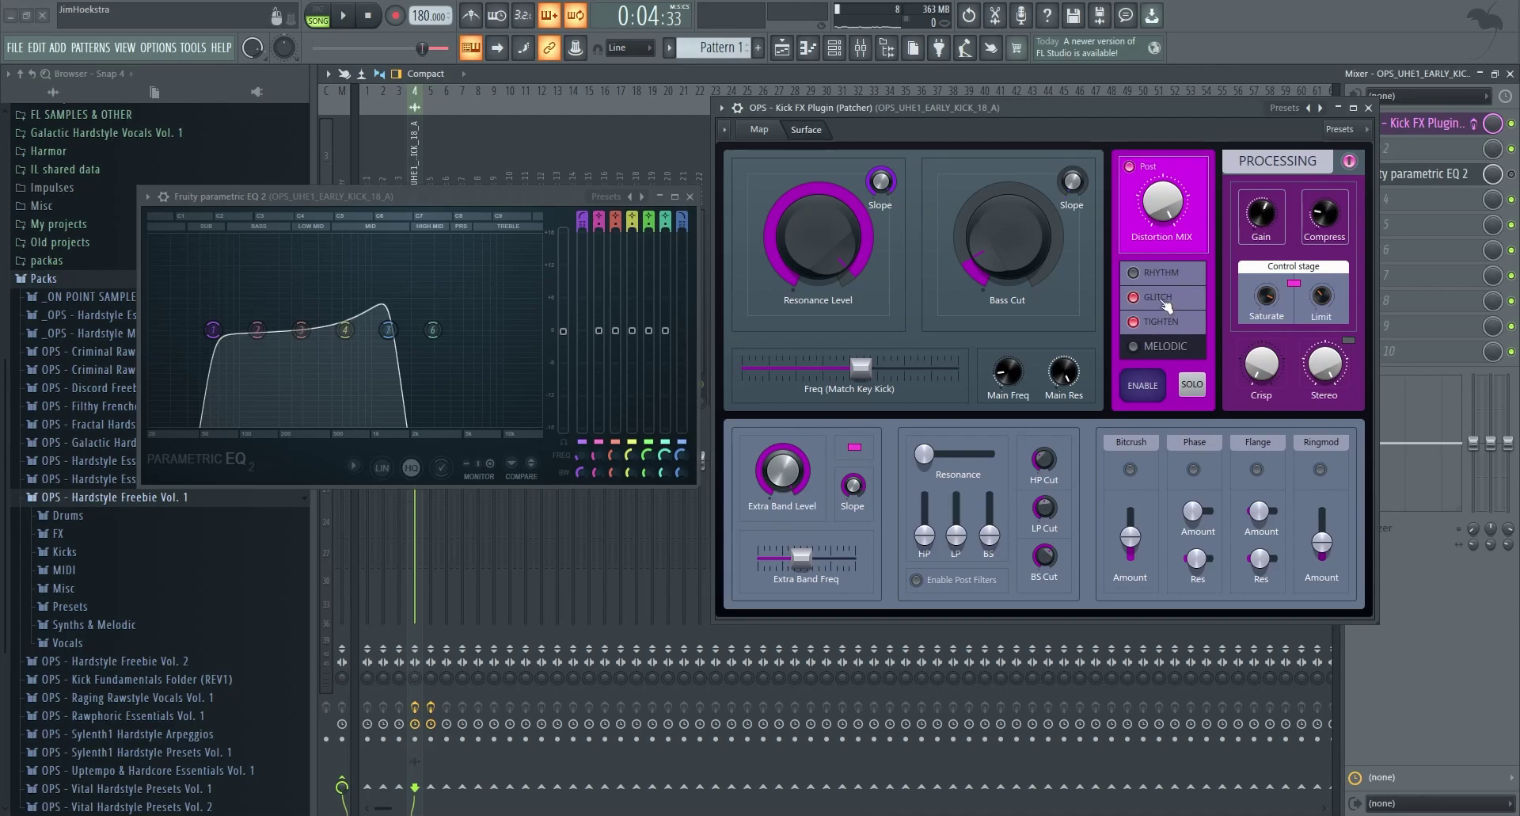
- Show the Kick FX plugin's Map view maximized, at the section holding the TIGHT KICK FX, RHYTHM 1, GLITCH and MELODIC nodes
left_click_drag(1060, 117, 1010, 138)
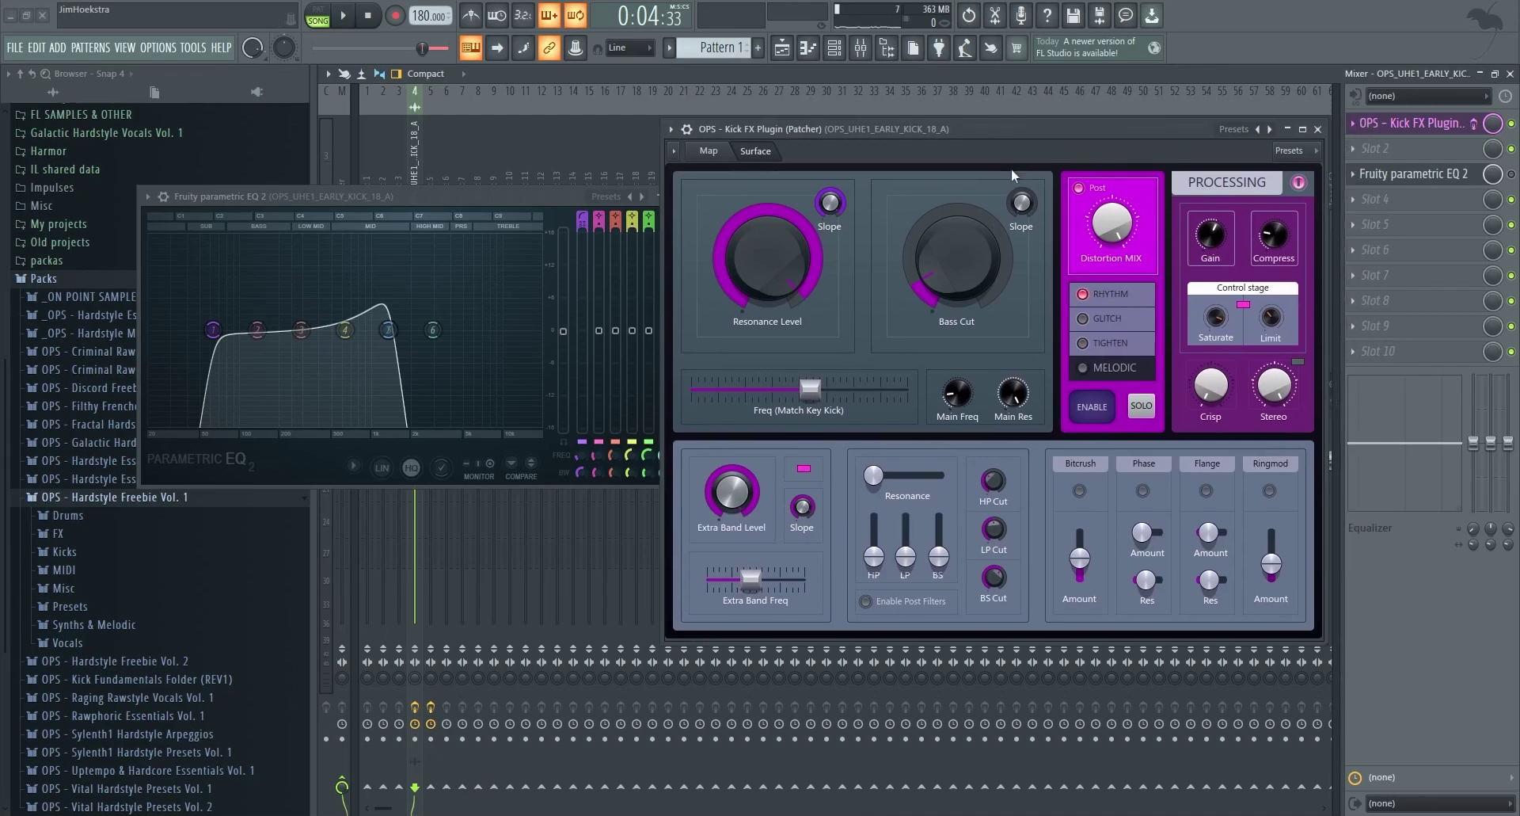
left_click(707, 151)
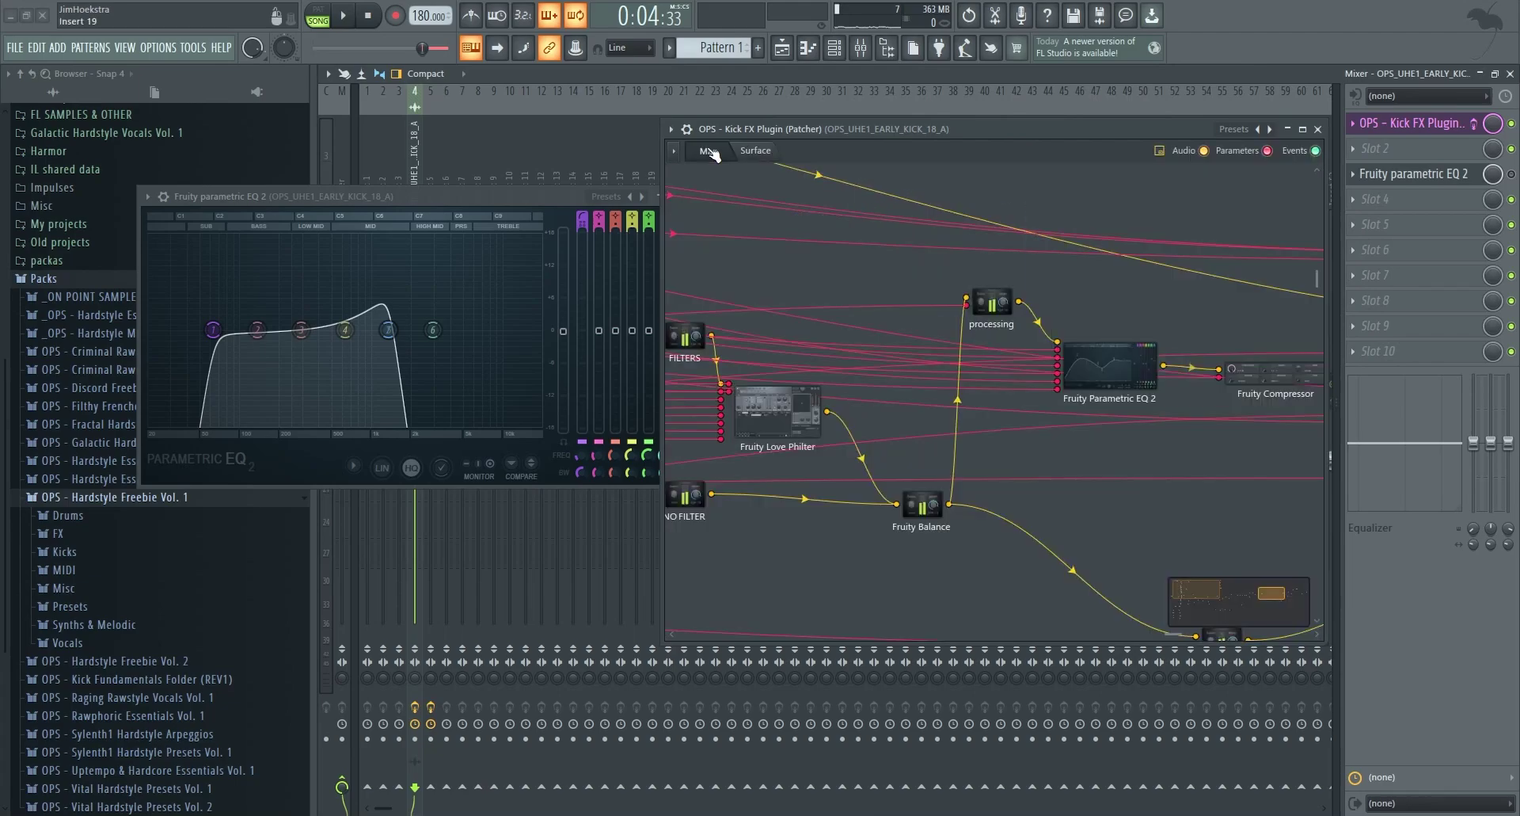
left_click(1302, 128)
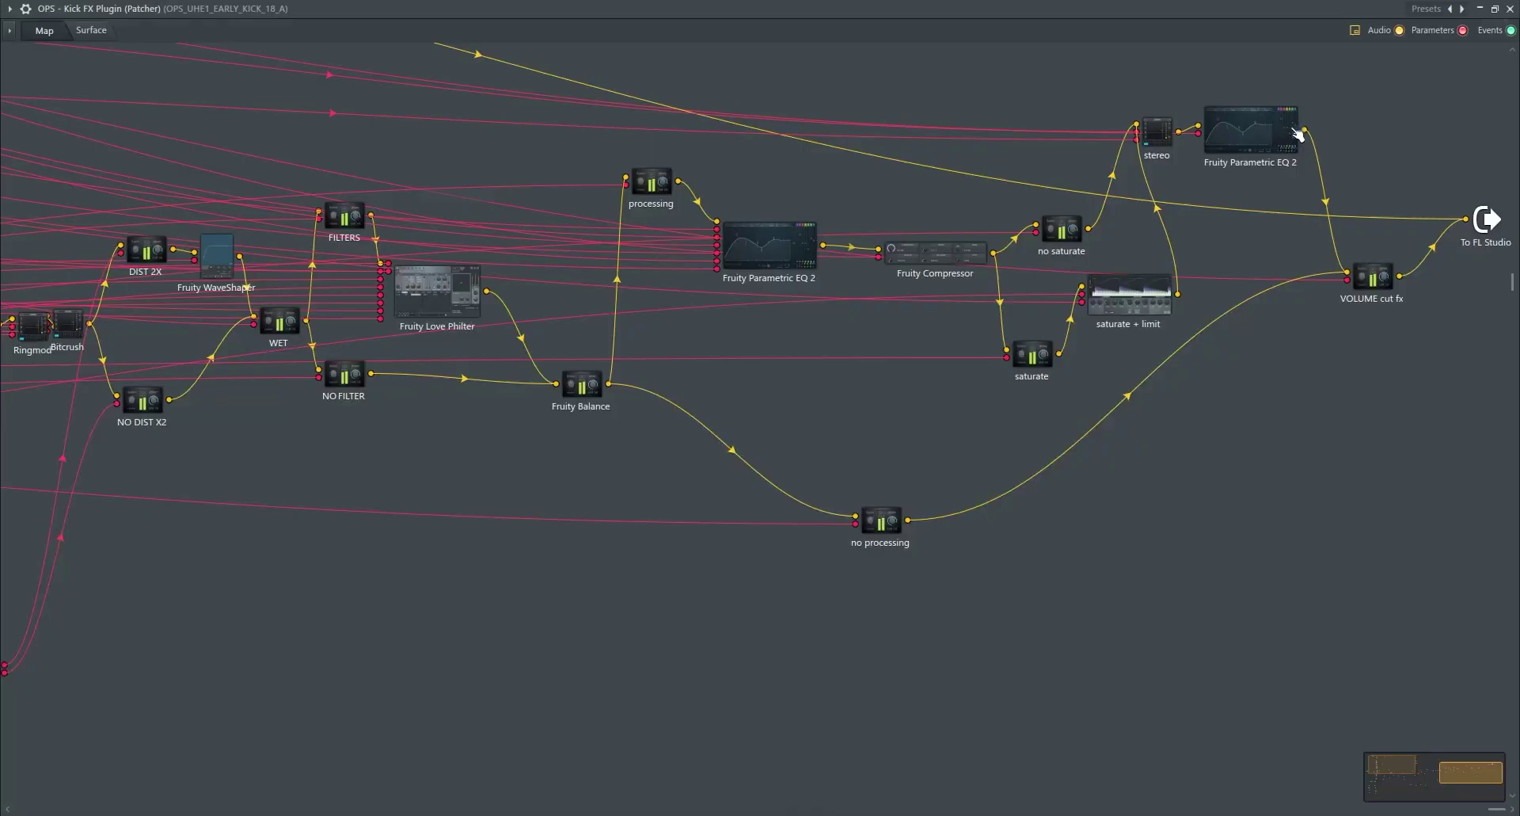
left_click_drag(1471, 776, 1420, 776)
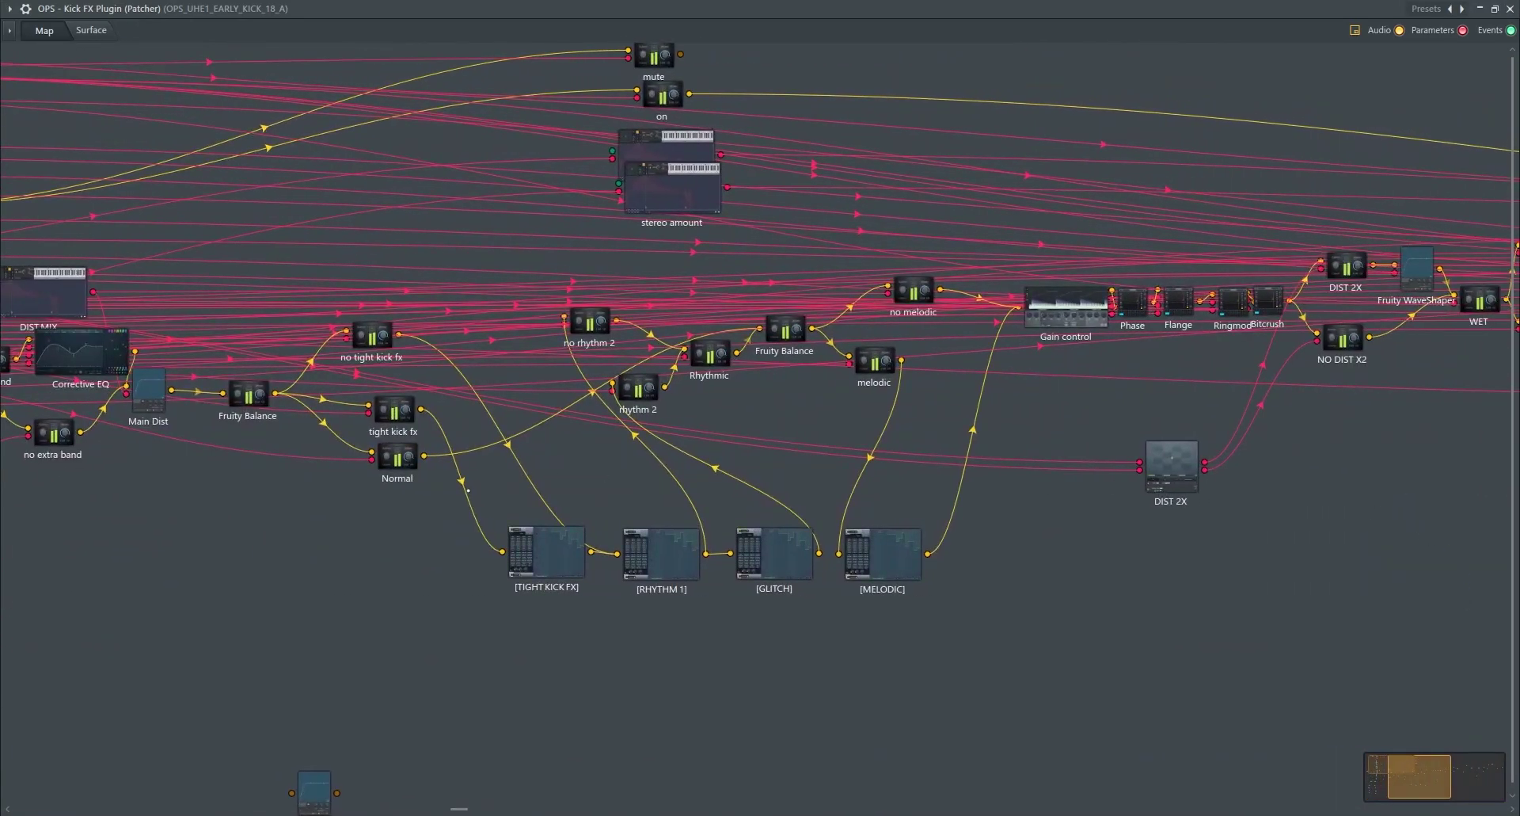
- Move the TIGHT KICK FX, RHYTHM 1 and GLITCH nodes slightly lower on the map, aligned in one row
left_click_drag(430, 519, 1209, 652)
left_click_drag(537, 551, 528, 567)
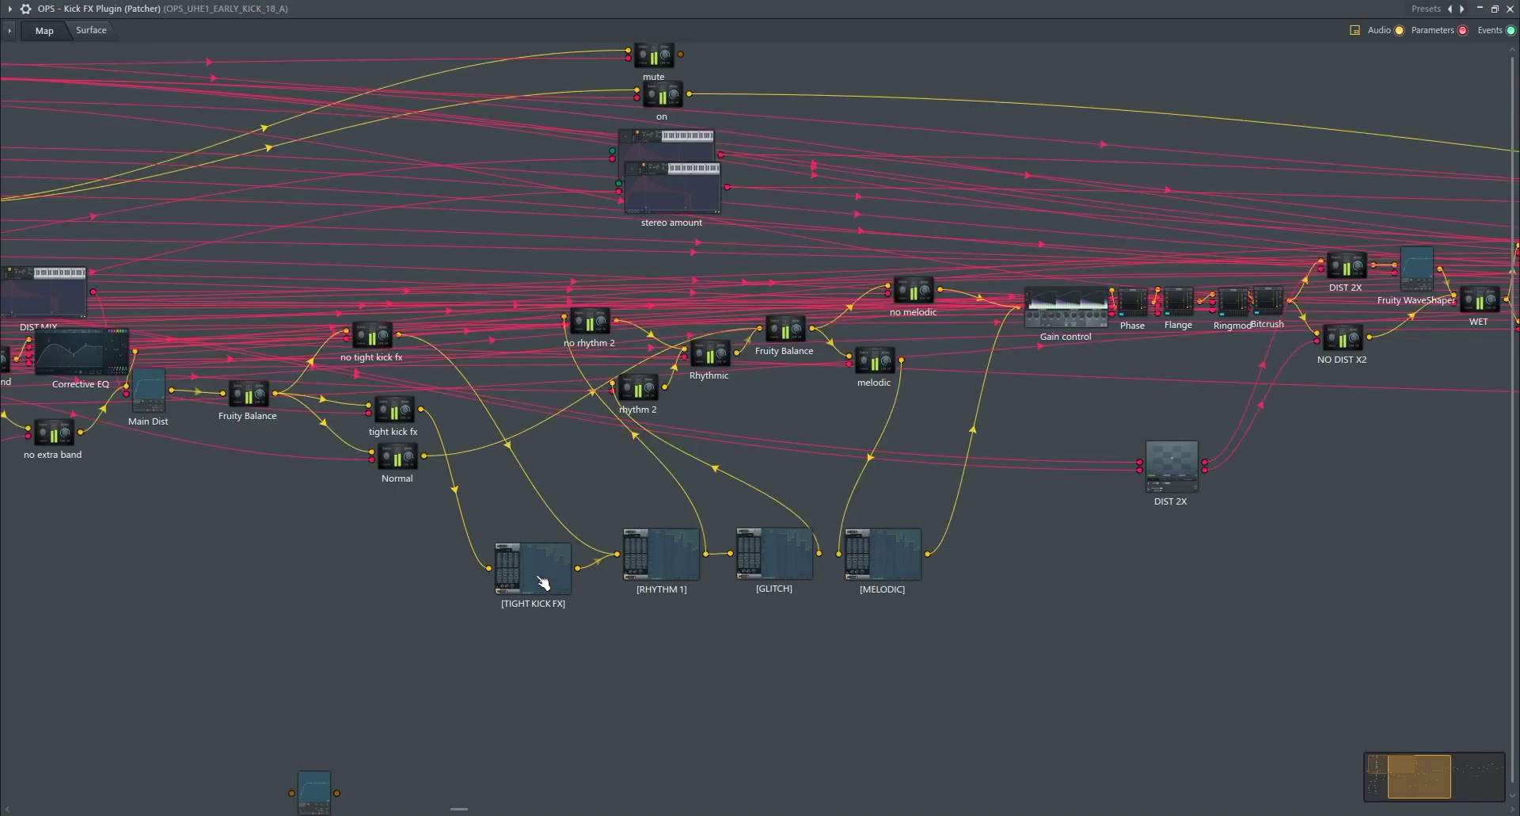
left_click_drag(700, 561, 789, 578)
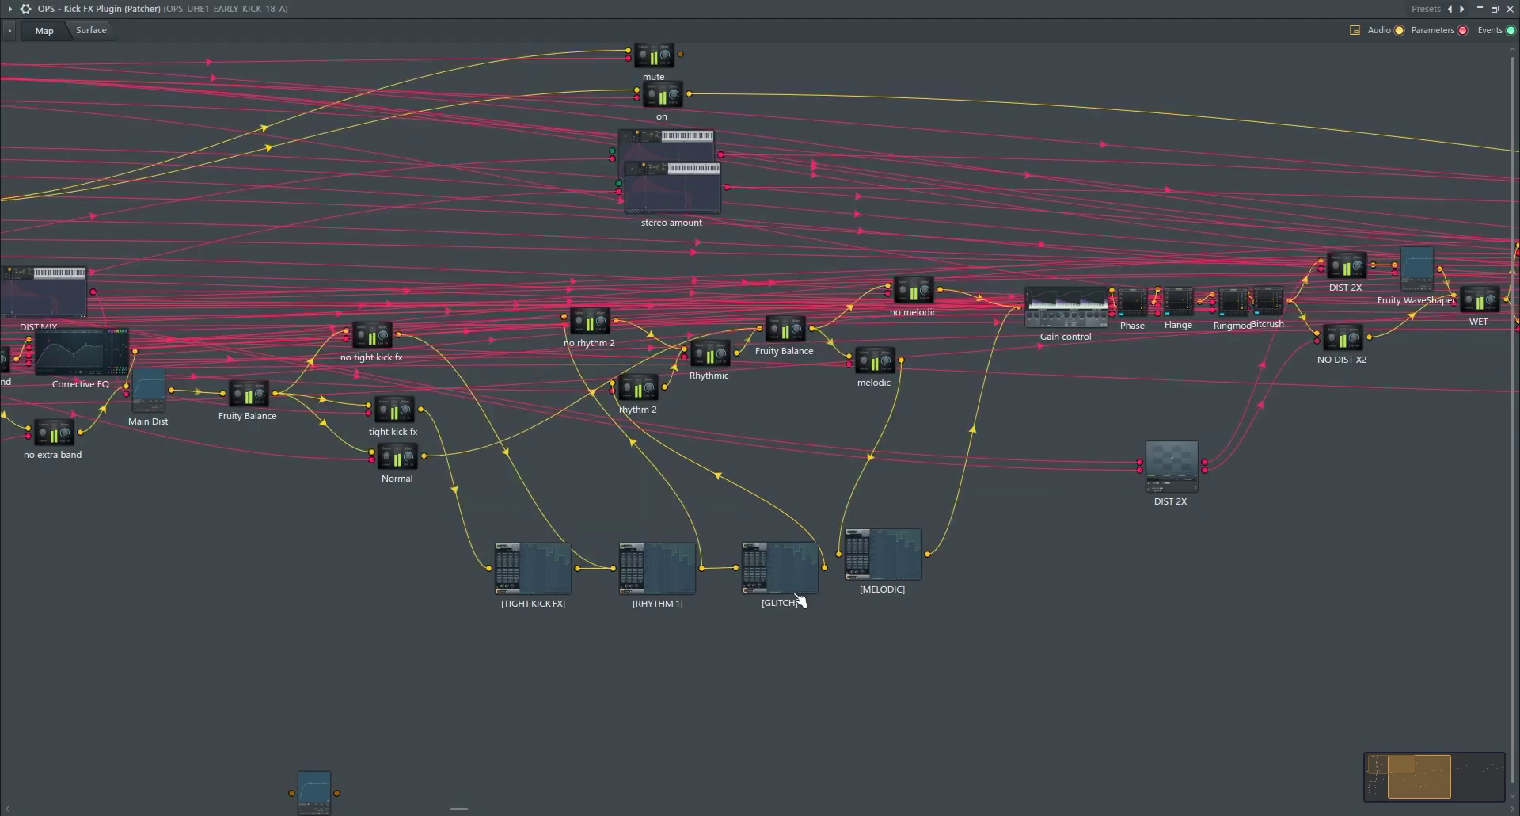
- Open the RHYTHM 1 effect from the map, check the Surface view's effect switches, and bring RHYTHM 1 back up
double_click(659, 589)
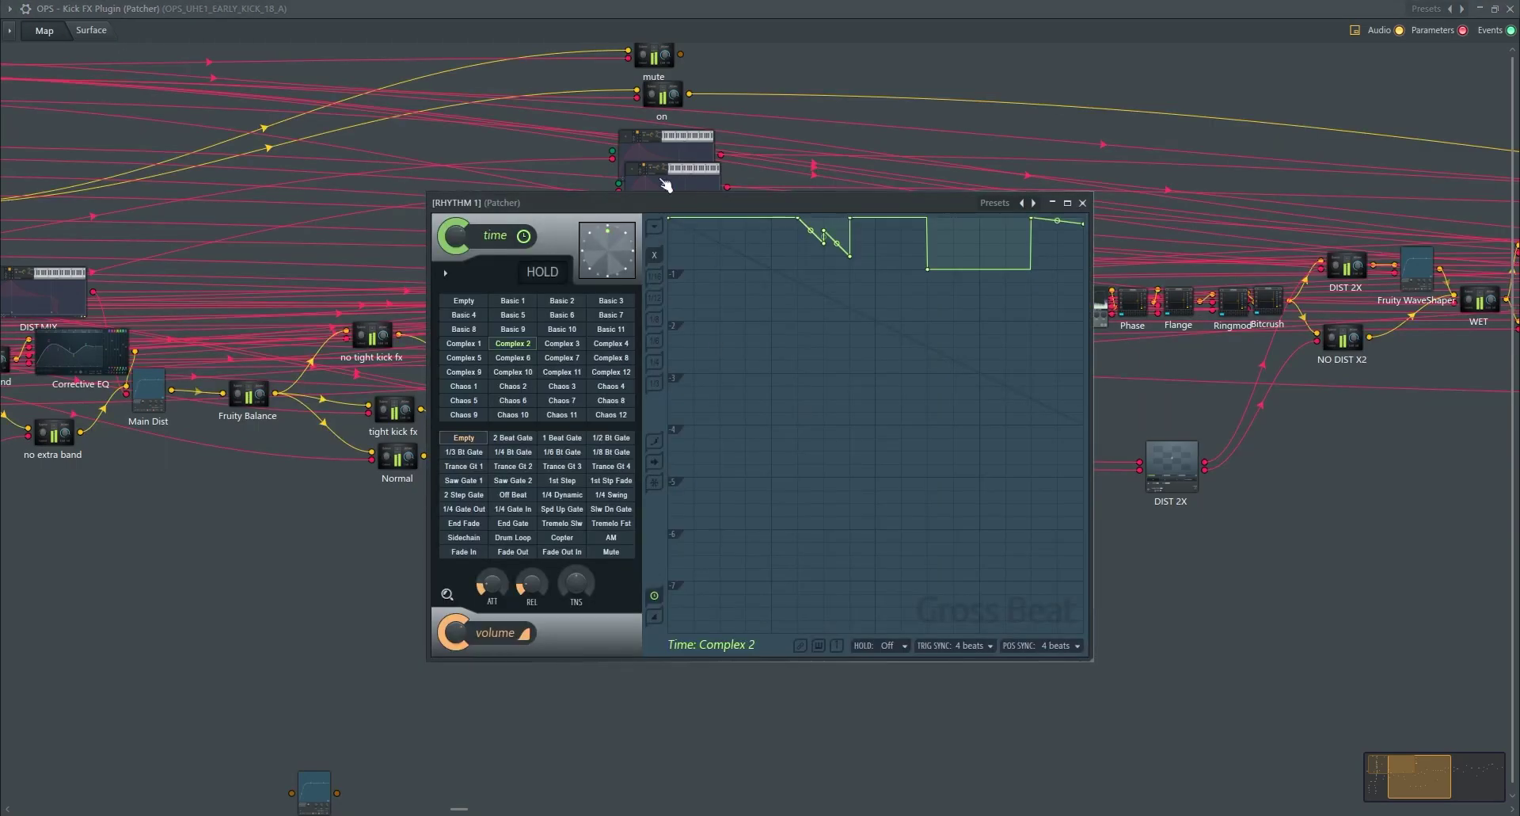
left_click_drag(723, 207, 864, 200)
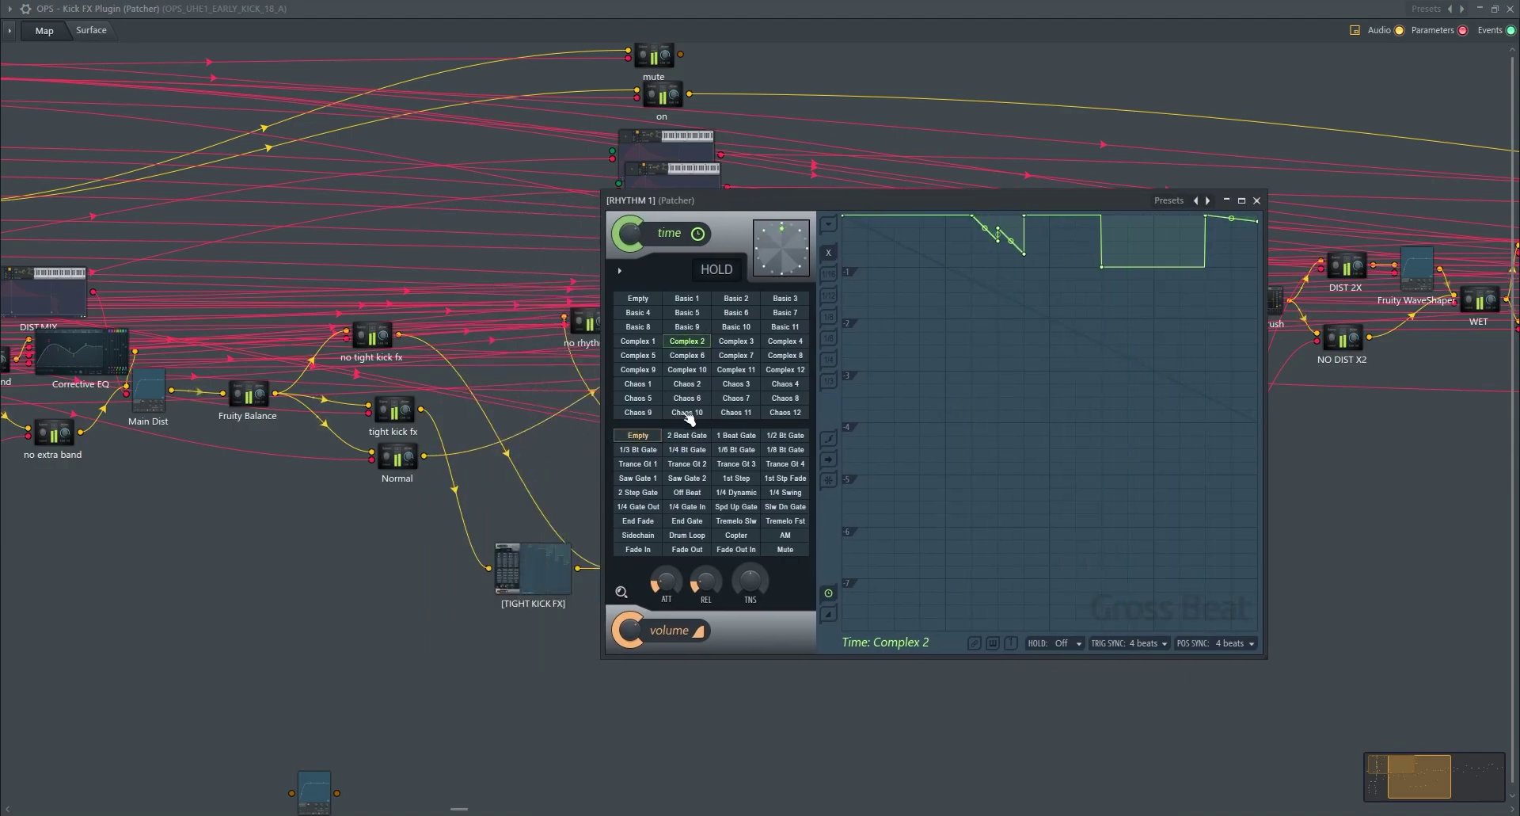
left_click(82, 30)
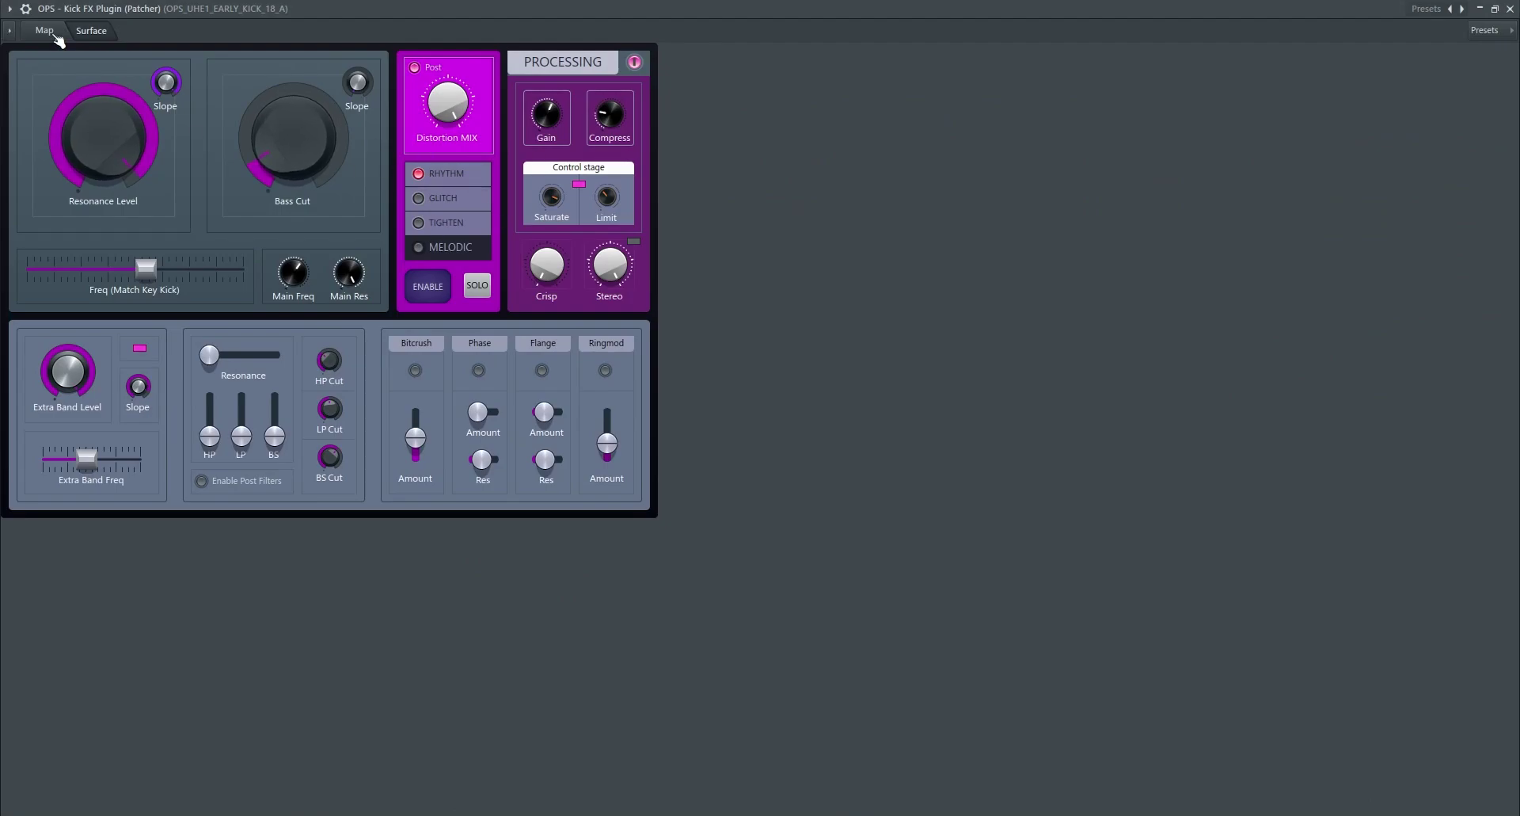
left_click(47, 31)
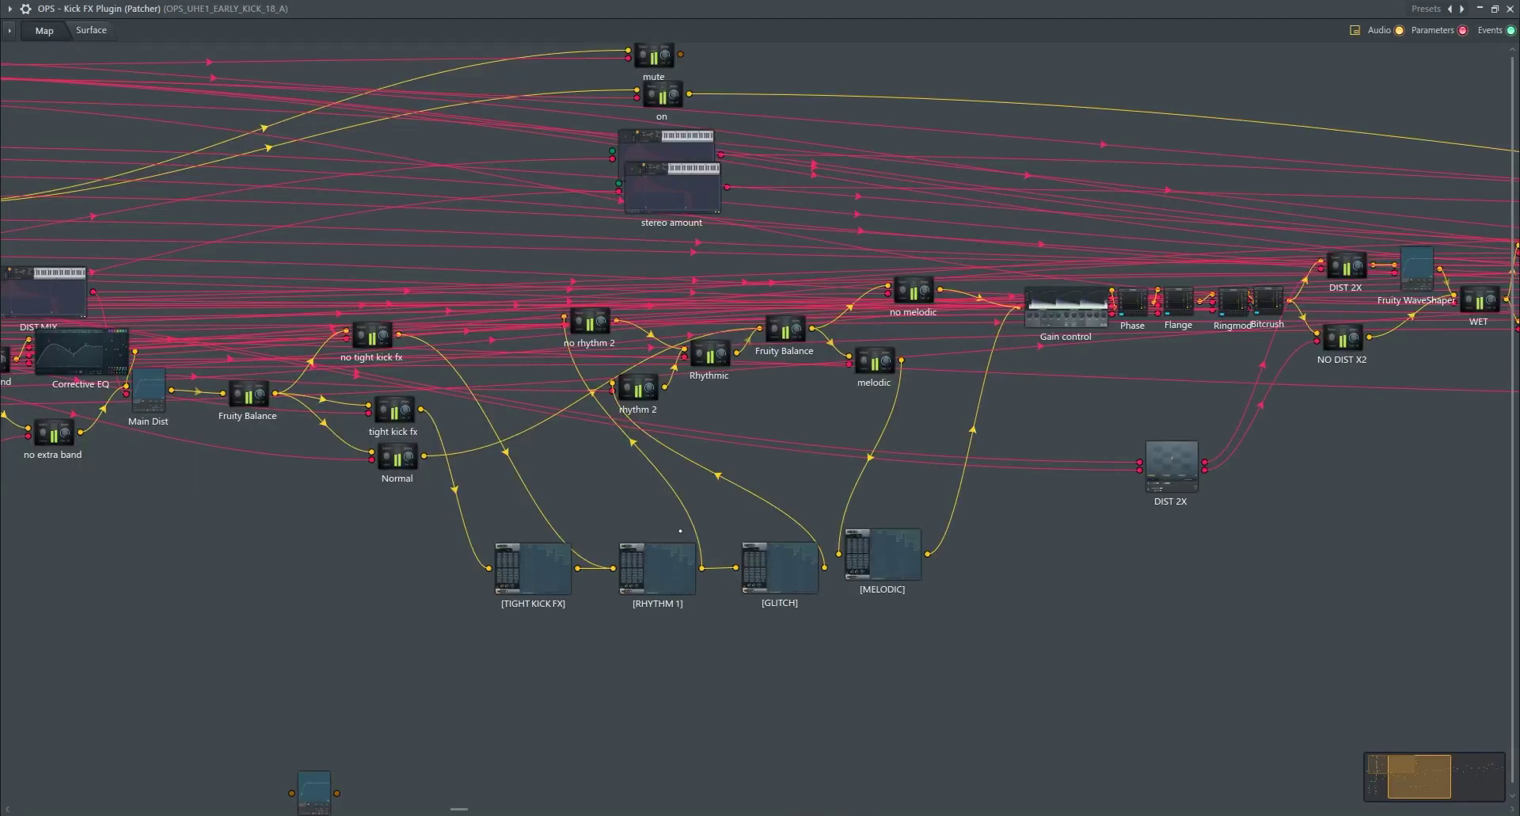
double_click(682, 564)
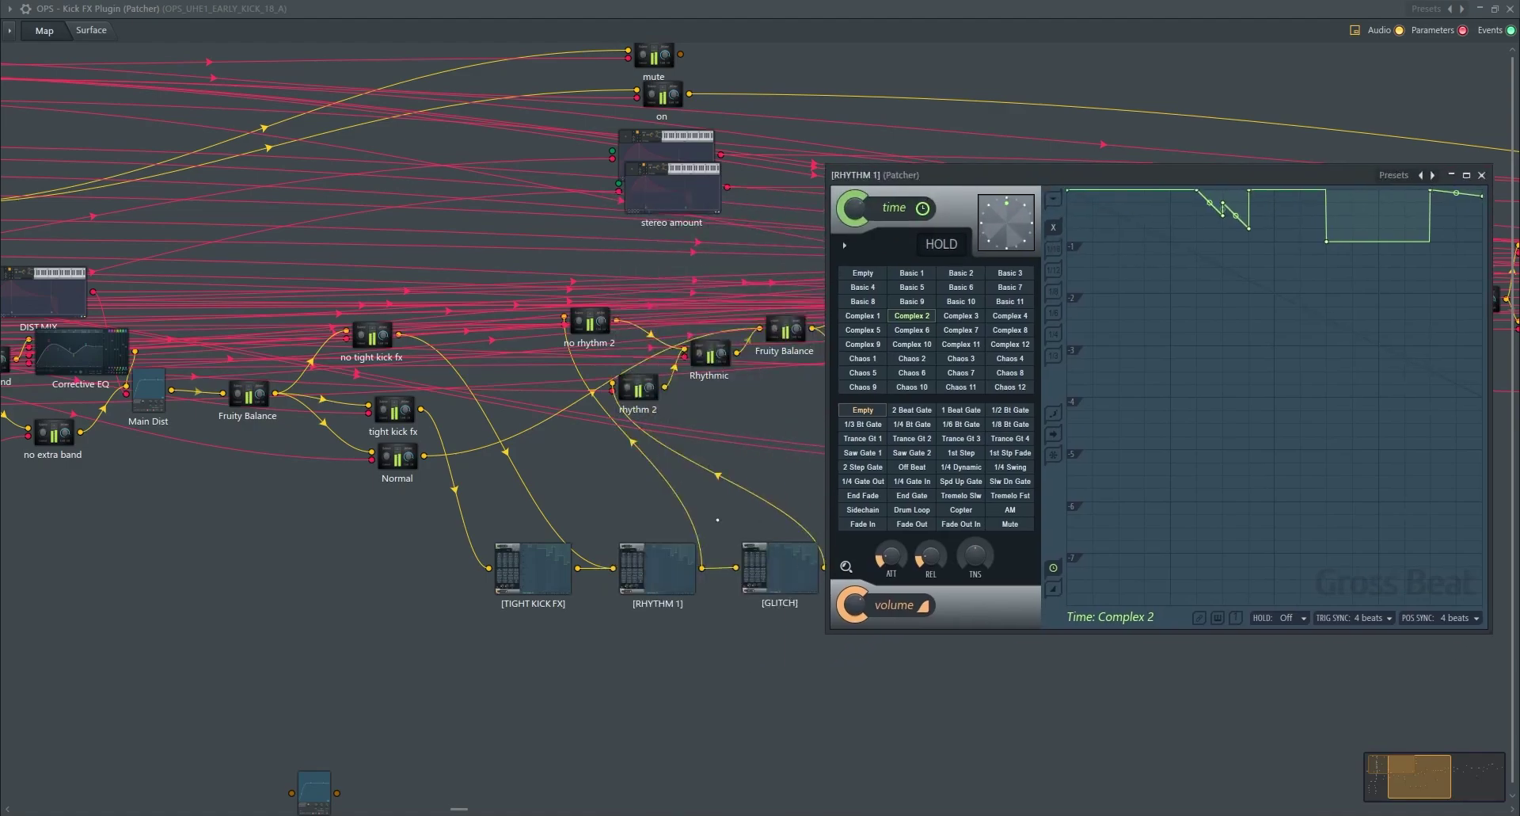
- Try the Complex 3, Complex 8 and Complex 7 time patterns in the RHYTHM 1 effect
left_click(979, 315)
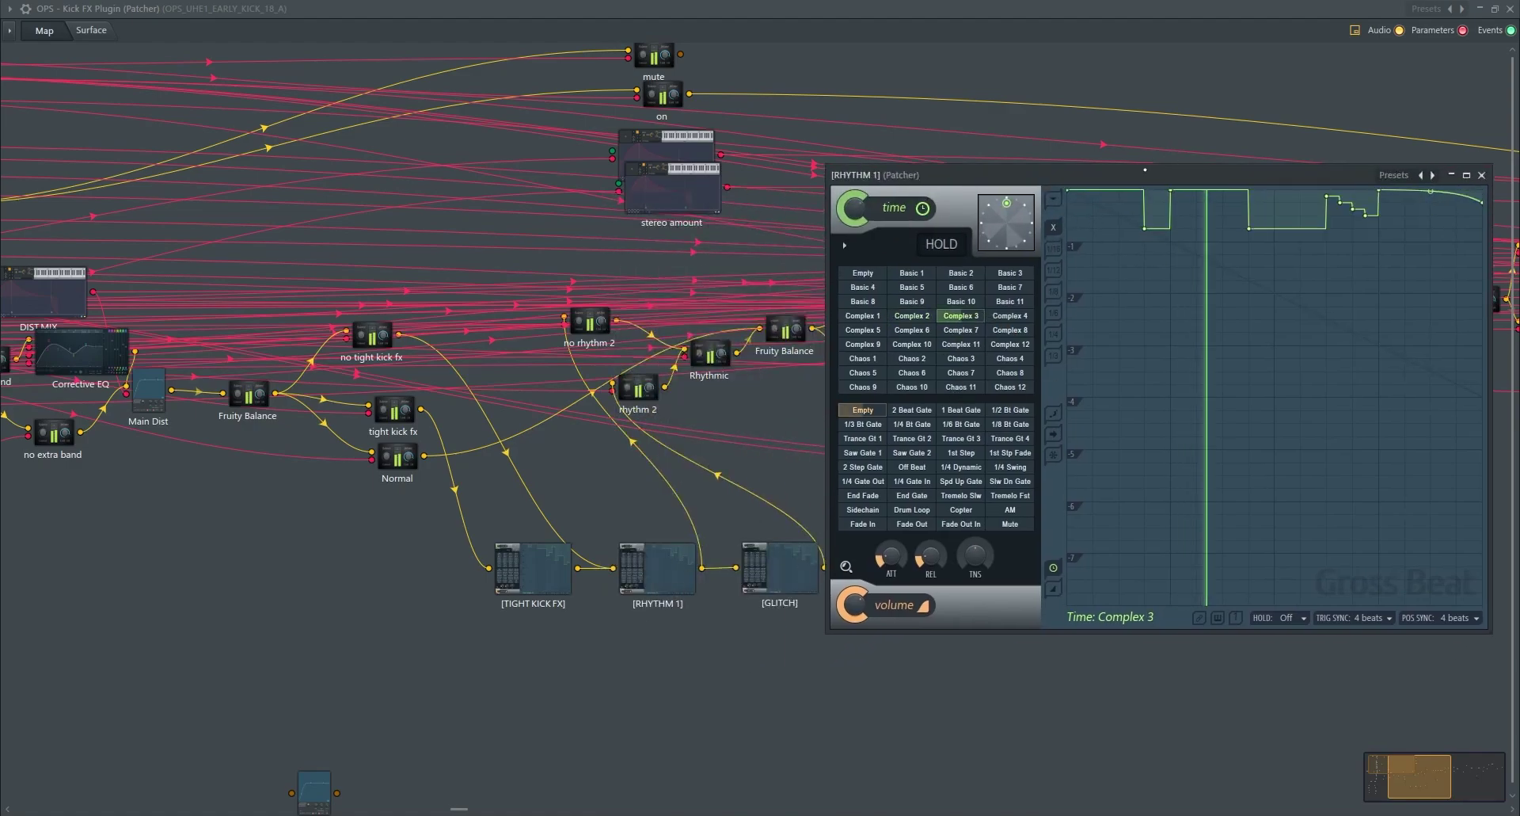
left_click(1012, 331)
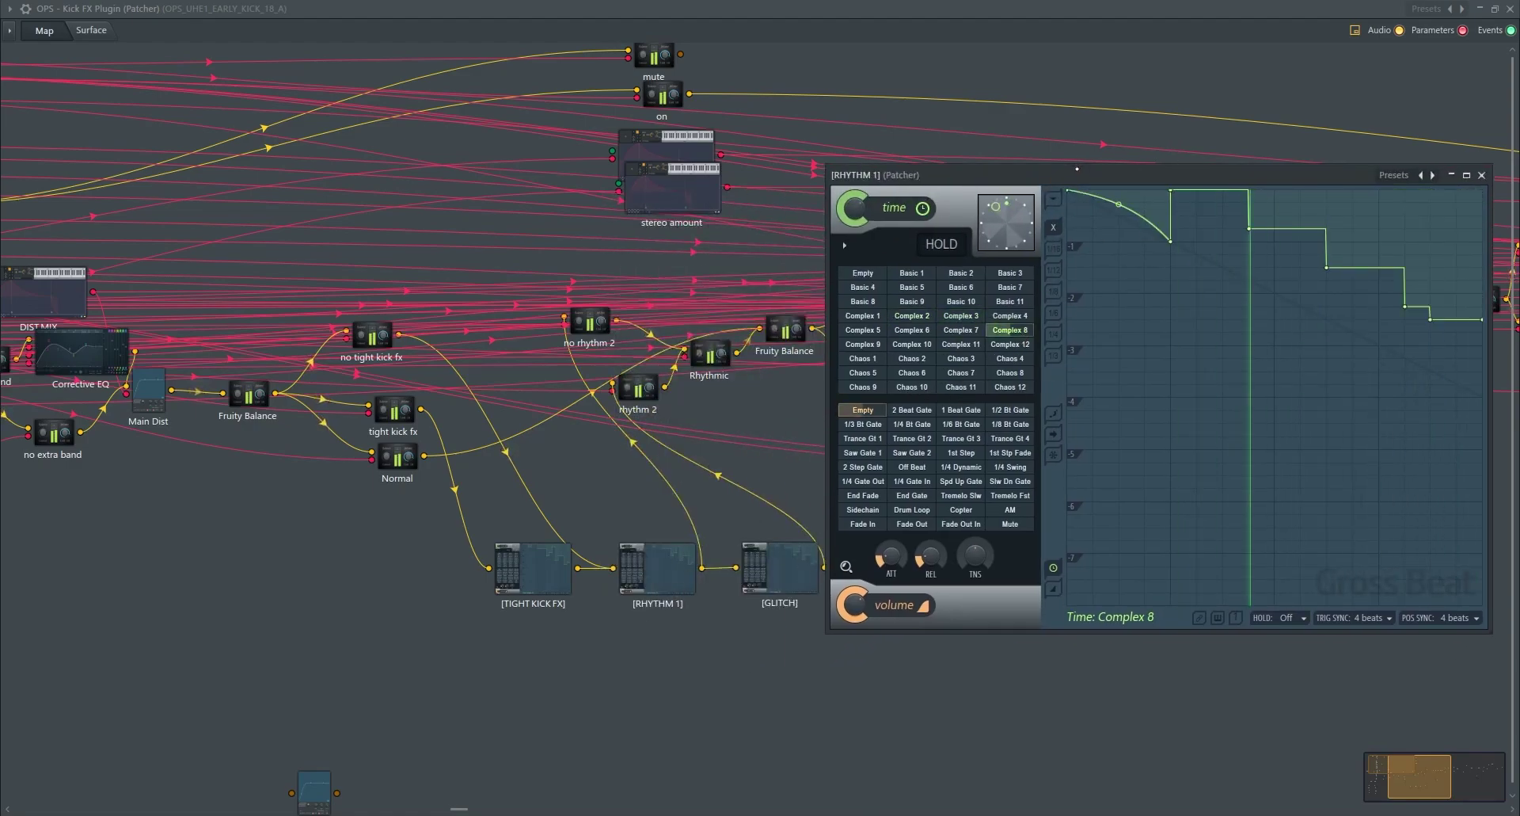
left_click(974, 332)
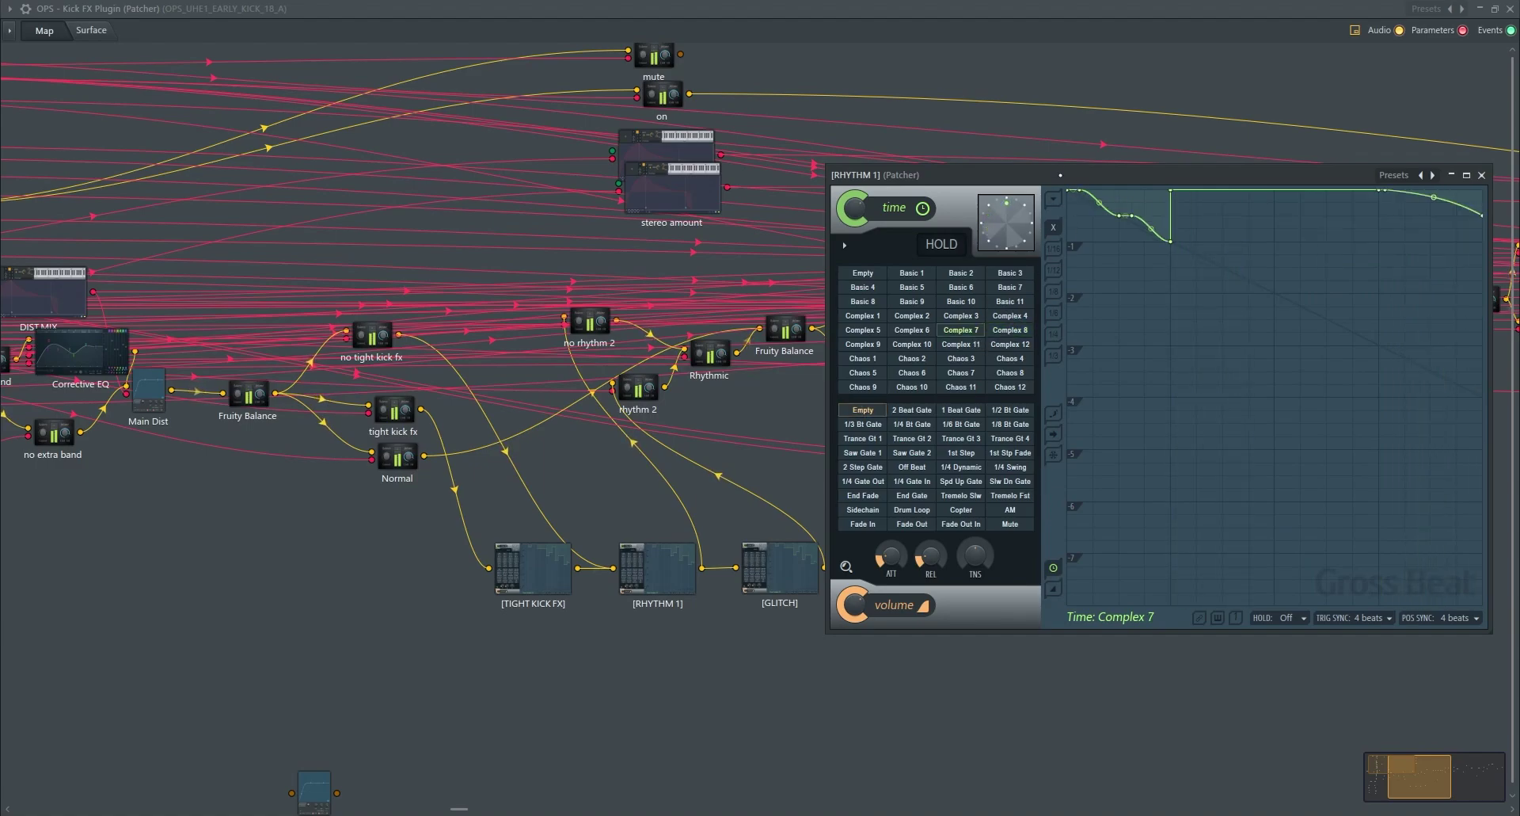
- Try the Pitch shifter and Turntablist presets in RHYTHM 1, auditioning Scrt Patt 11, Scrt Patt 7 and 3/4 Scratch
left_click(1398, 175)
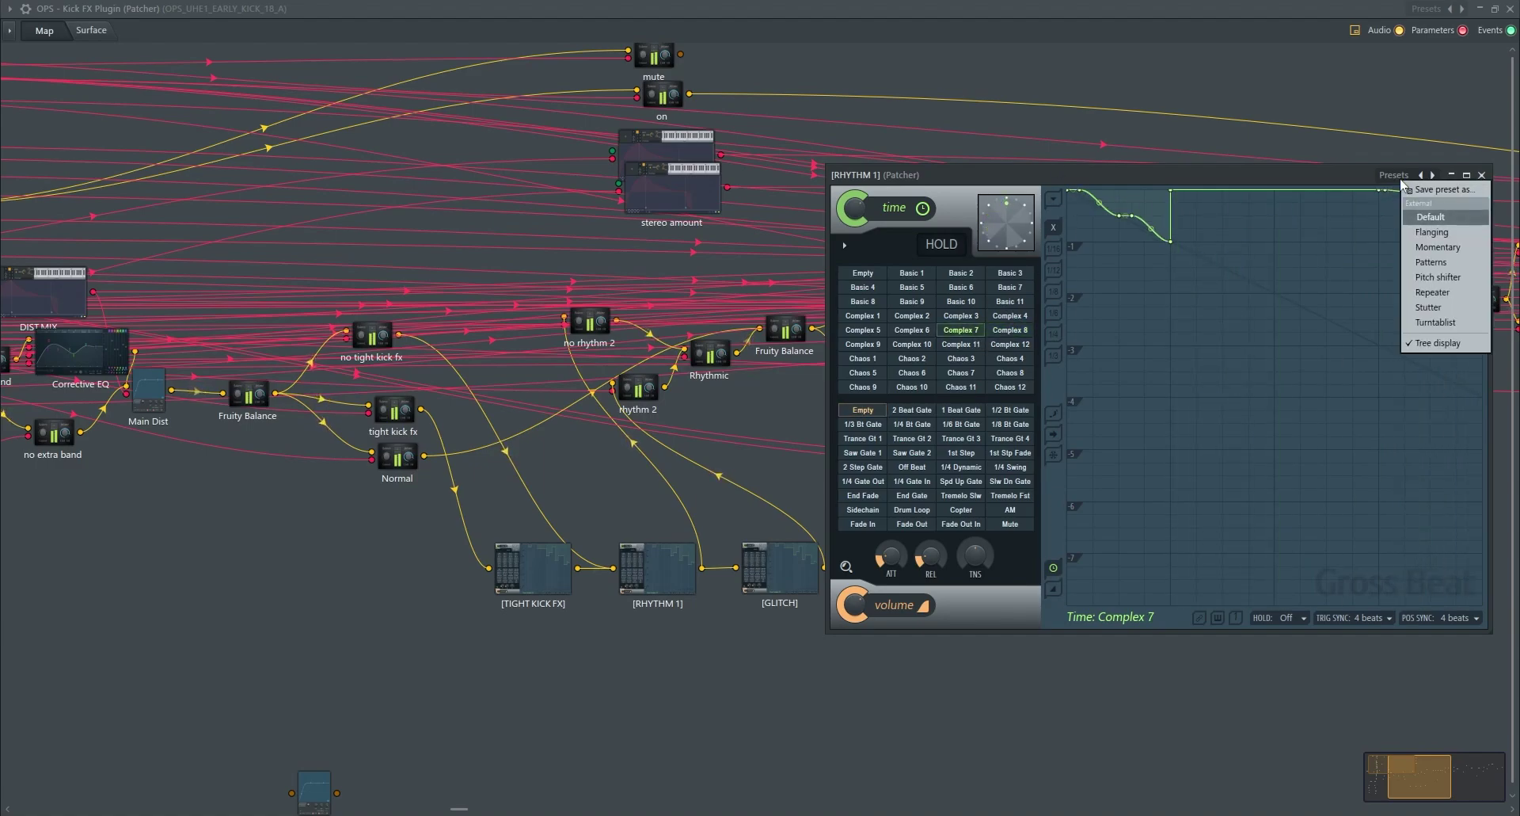
left_click(1438, 277)
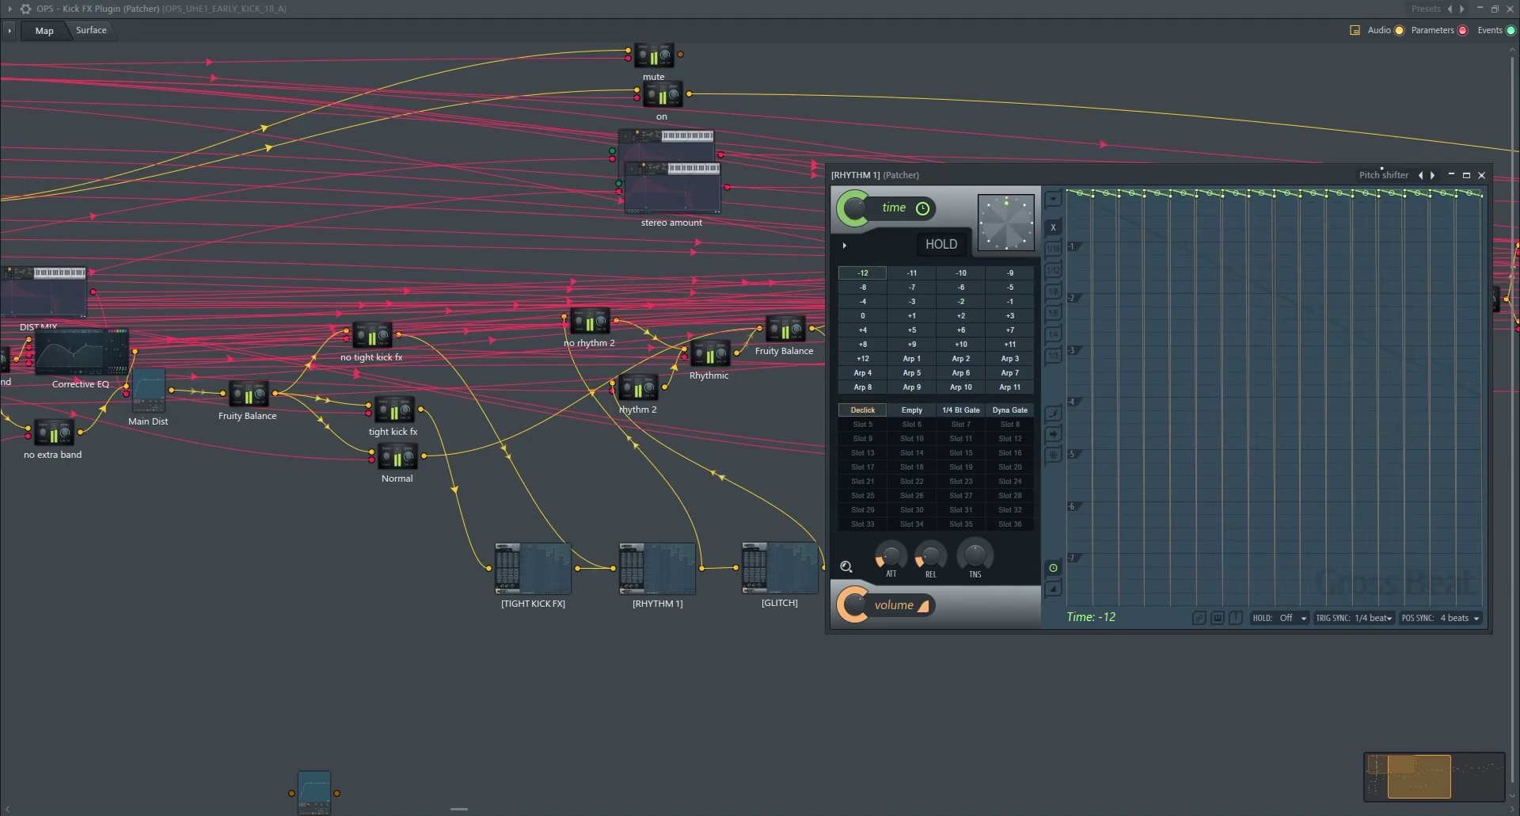
left_click(1383, 173)
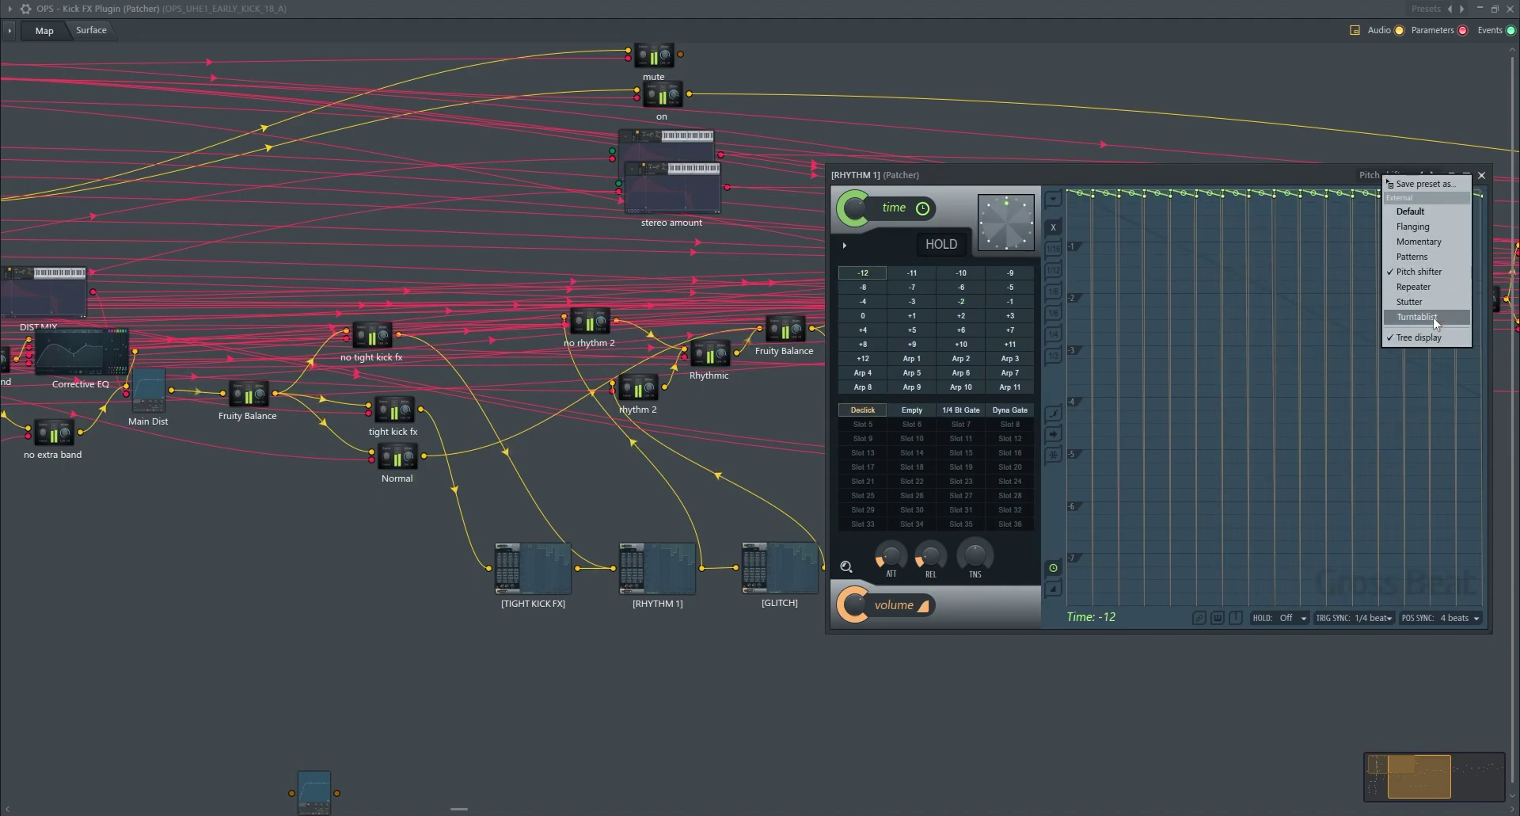
left_click(1436, 319)
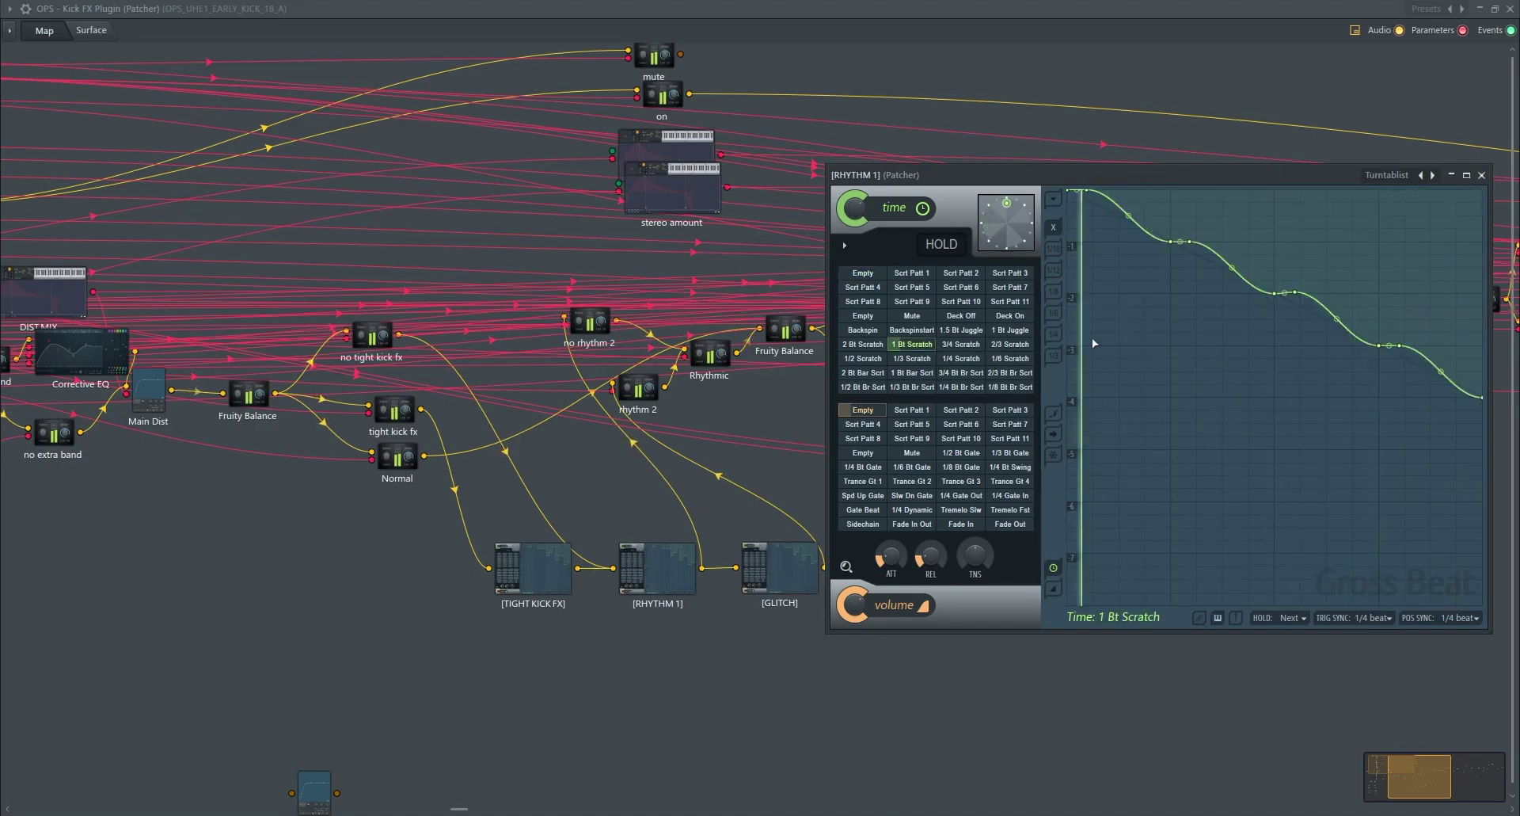
left_click(1026, 304)
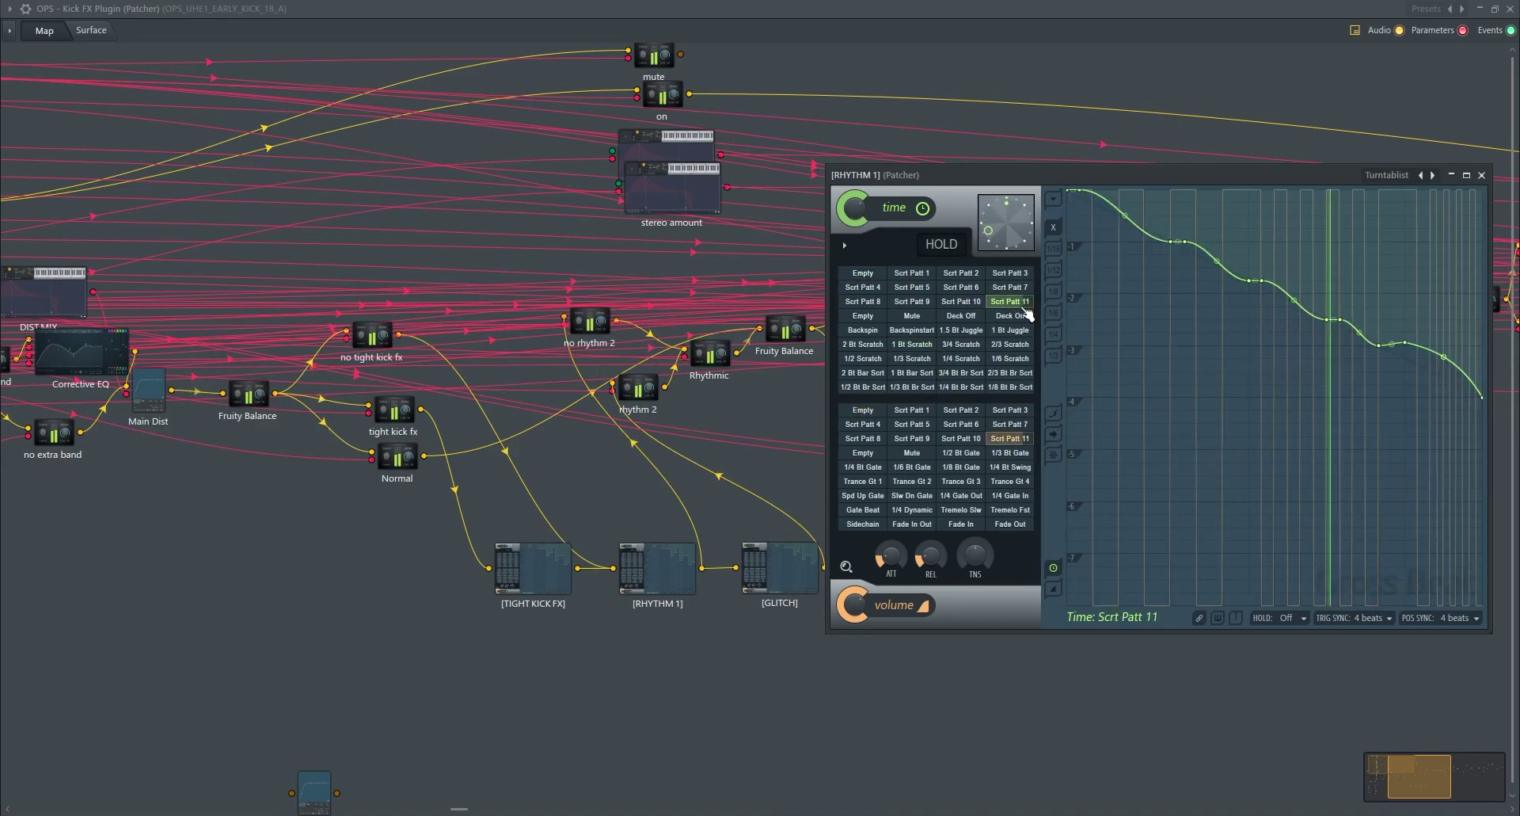
left_click(1022, 290)
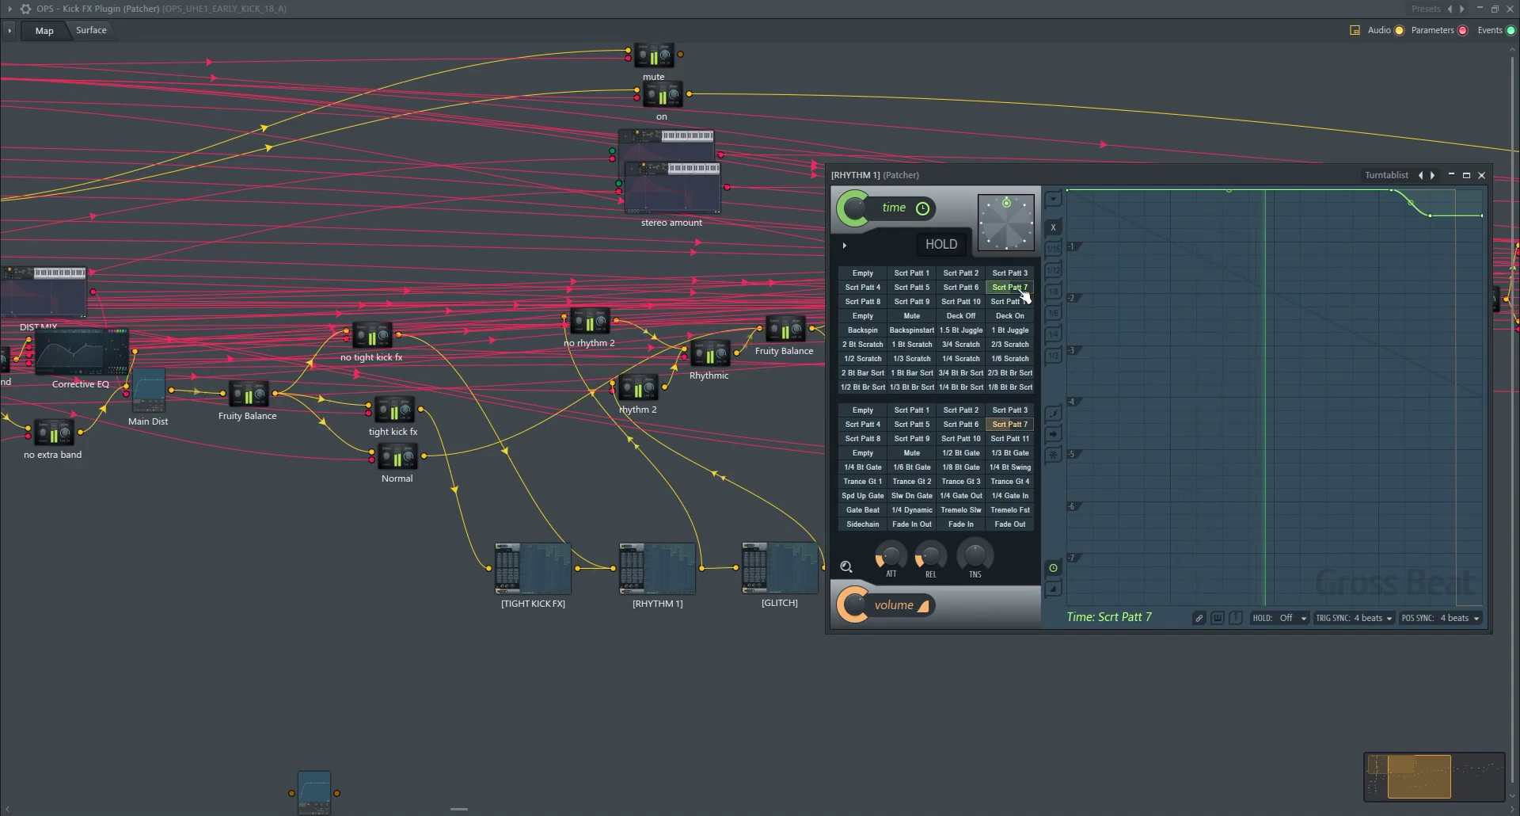
left_click(953, 342)
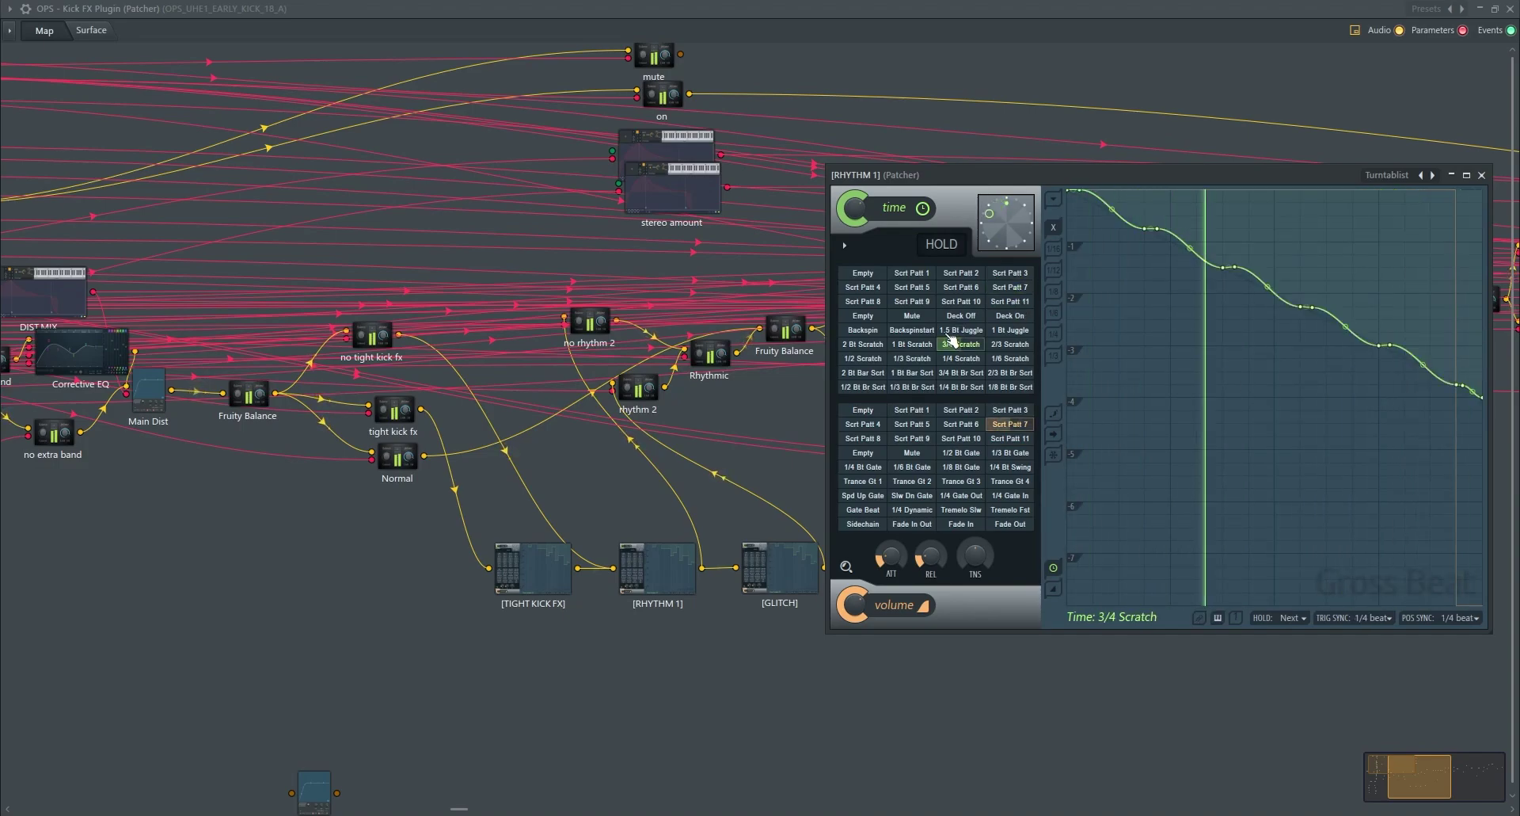
- Try the Flanging preset in RHYTHM 1, replace it with the Momentary preset, and select the 1/2 Repeat time pattern
left_click(1415, 187)
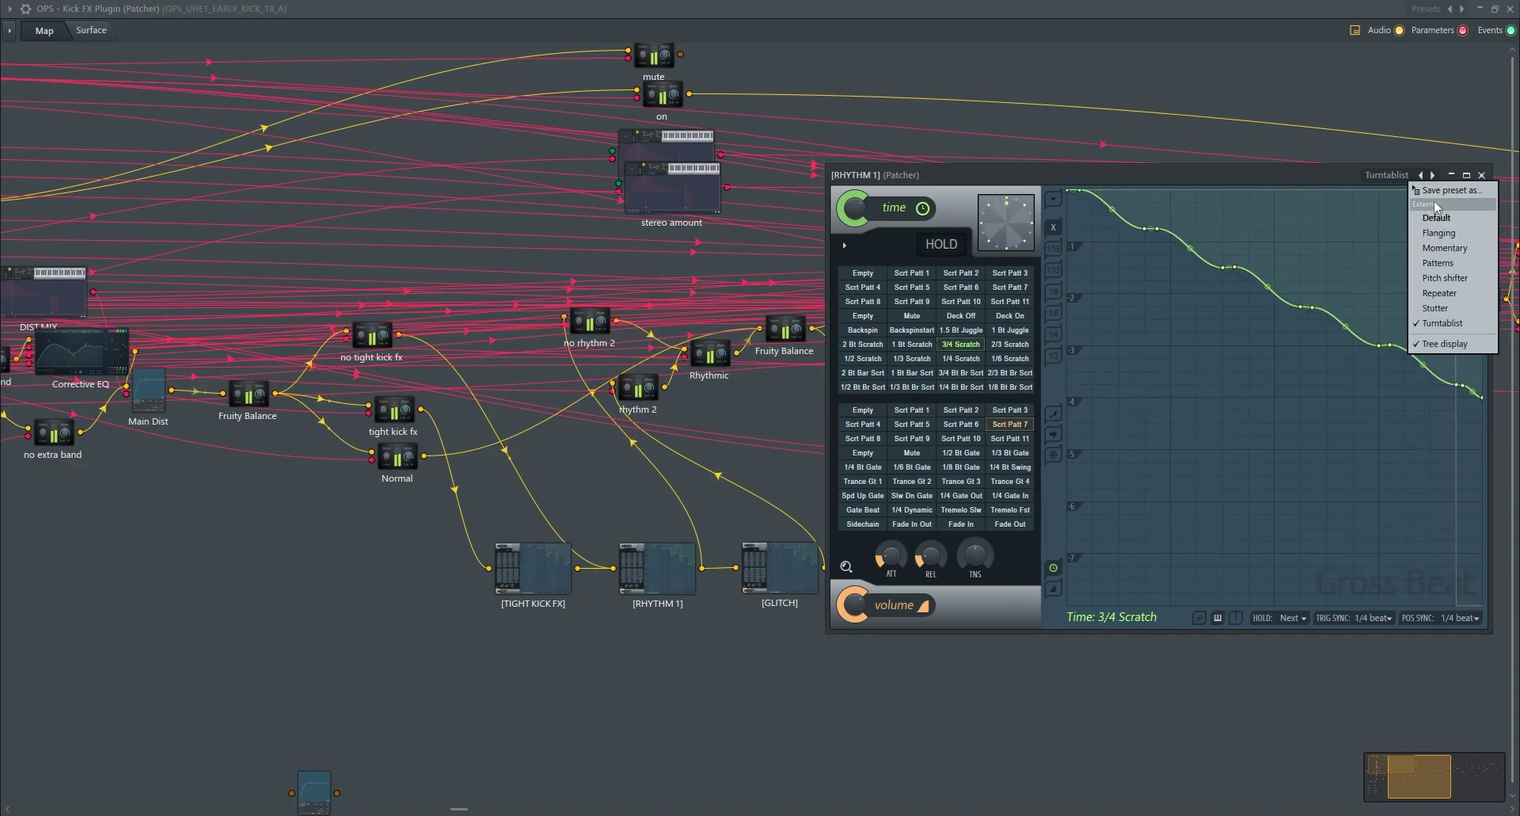
left_click(1433, 212)
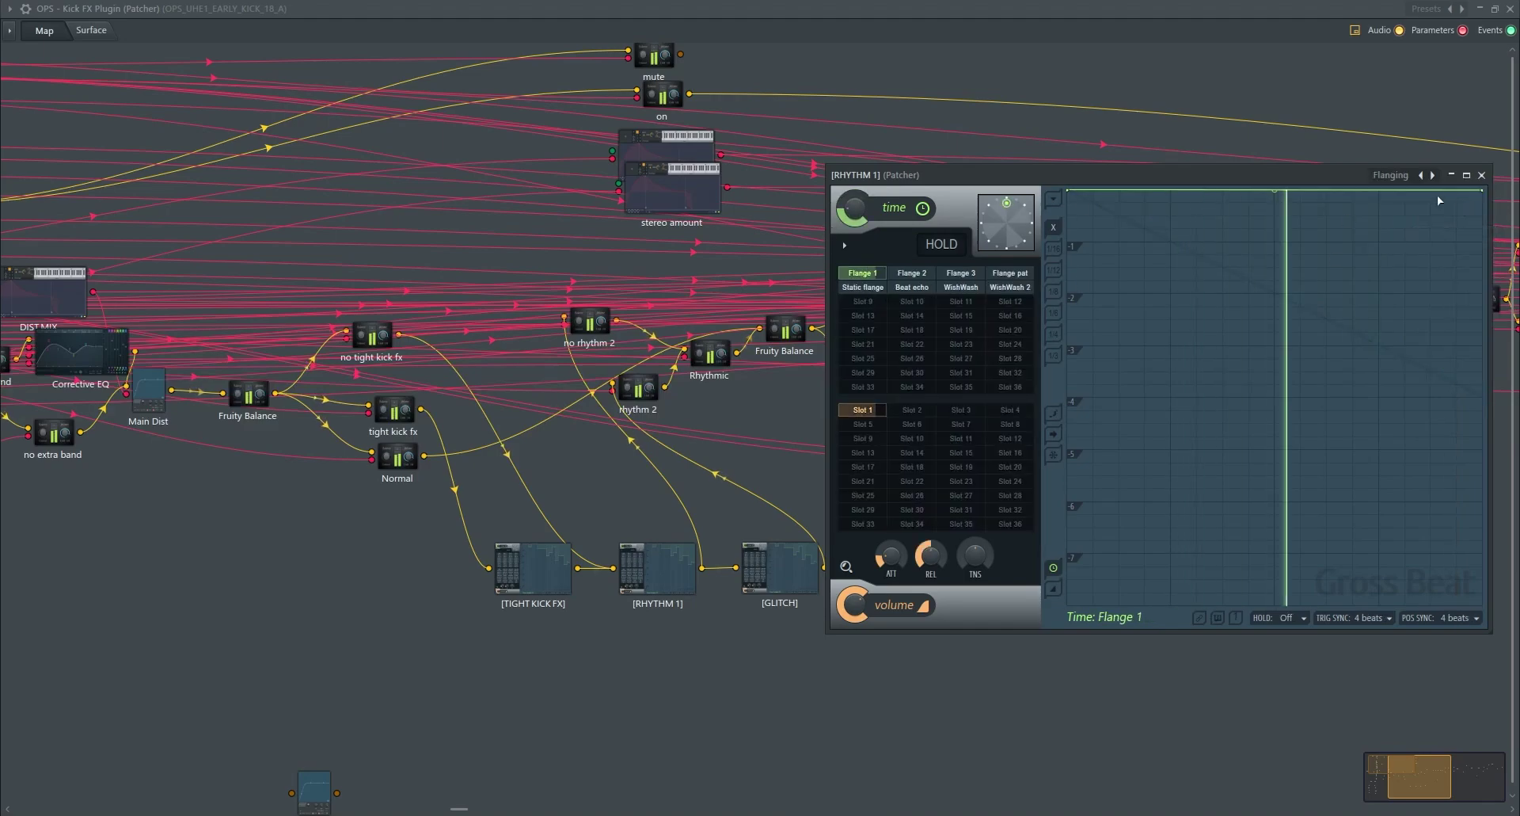
left_click(1392, 175)
left_click(1439, 249)
left_click(912, 287)
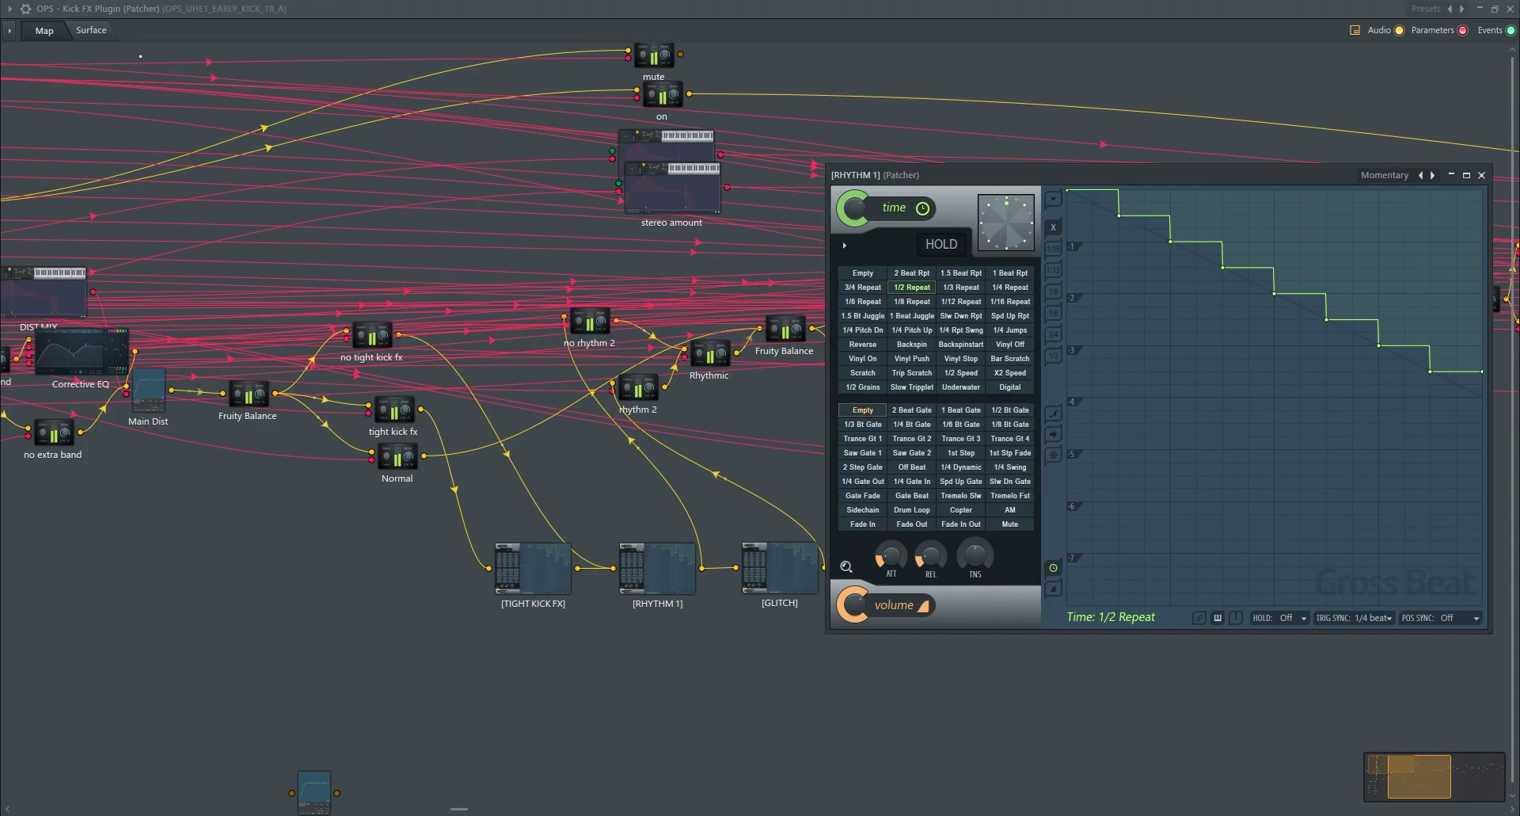
- Restore the Kick FX plugin to its windowed size, reposition it, and open the GLITCH effect from its map
left_click(91, 30)
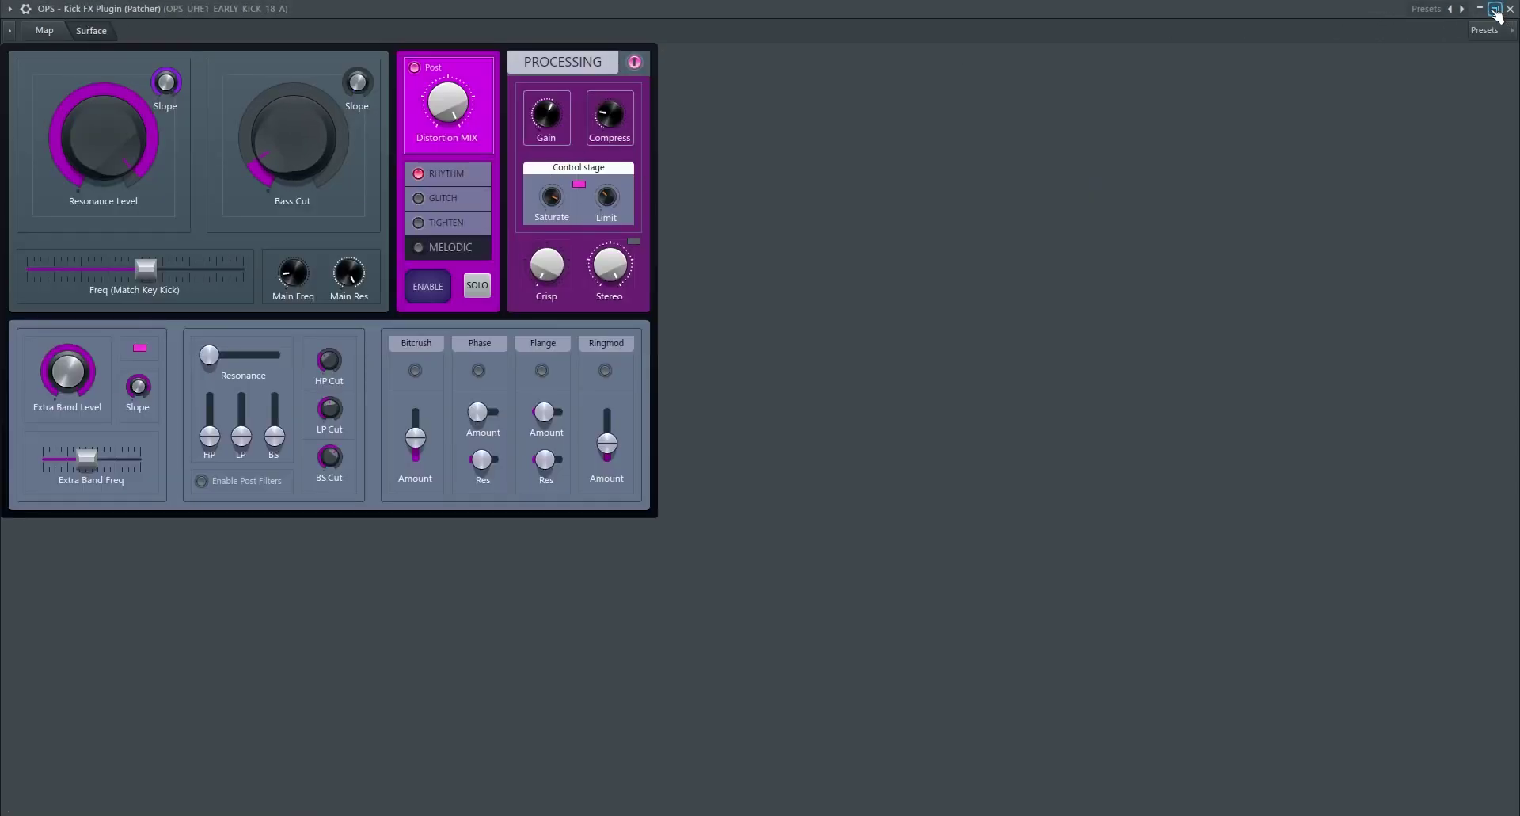
left_click(1495, 8)
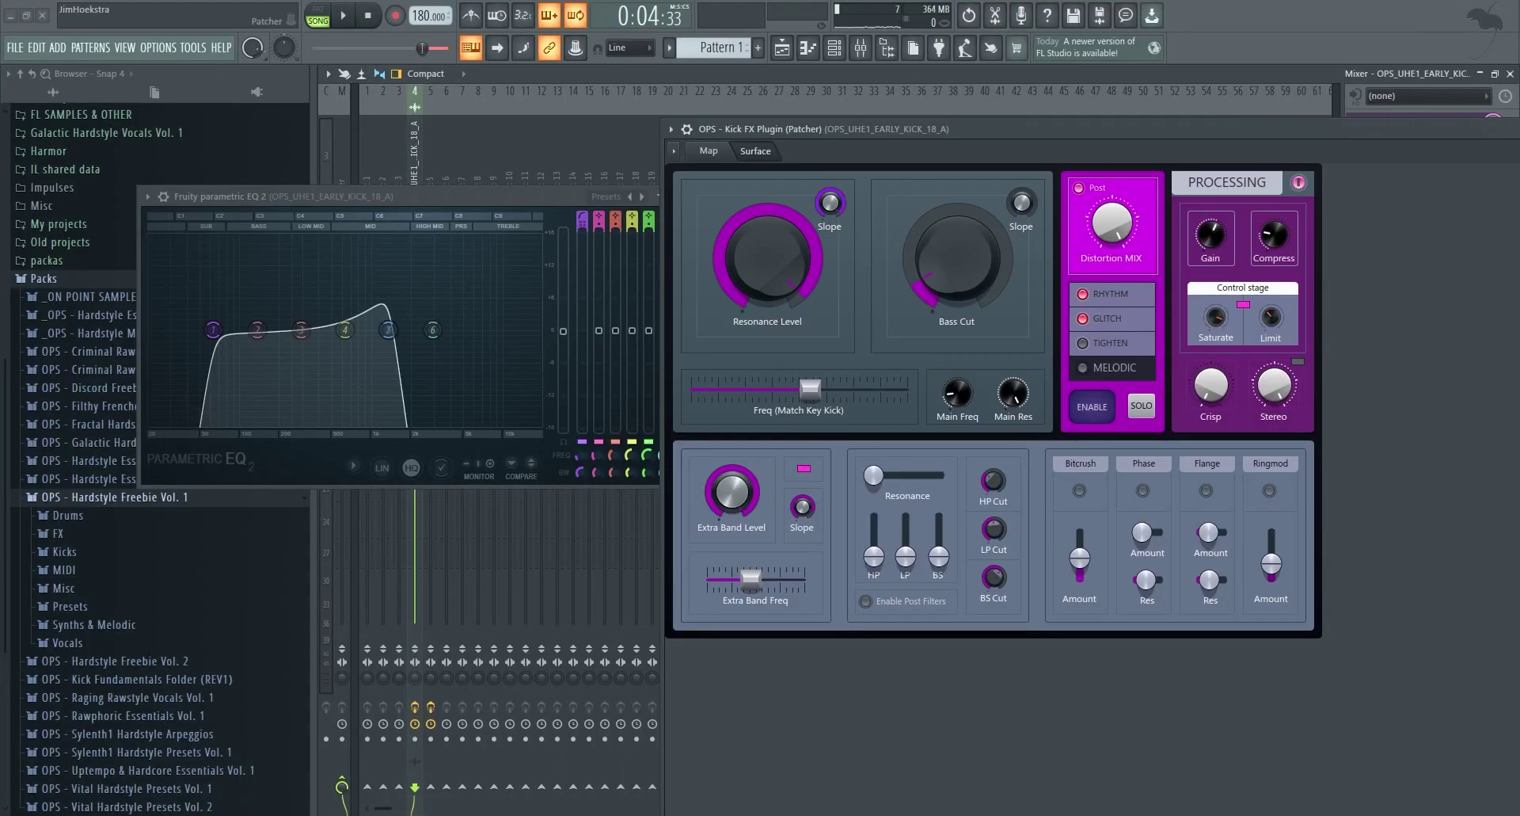
left_click_drag(1312, 209, 1217, 143)
left_click(614, 84)
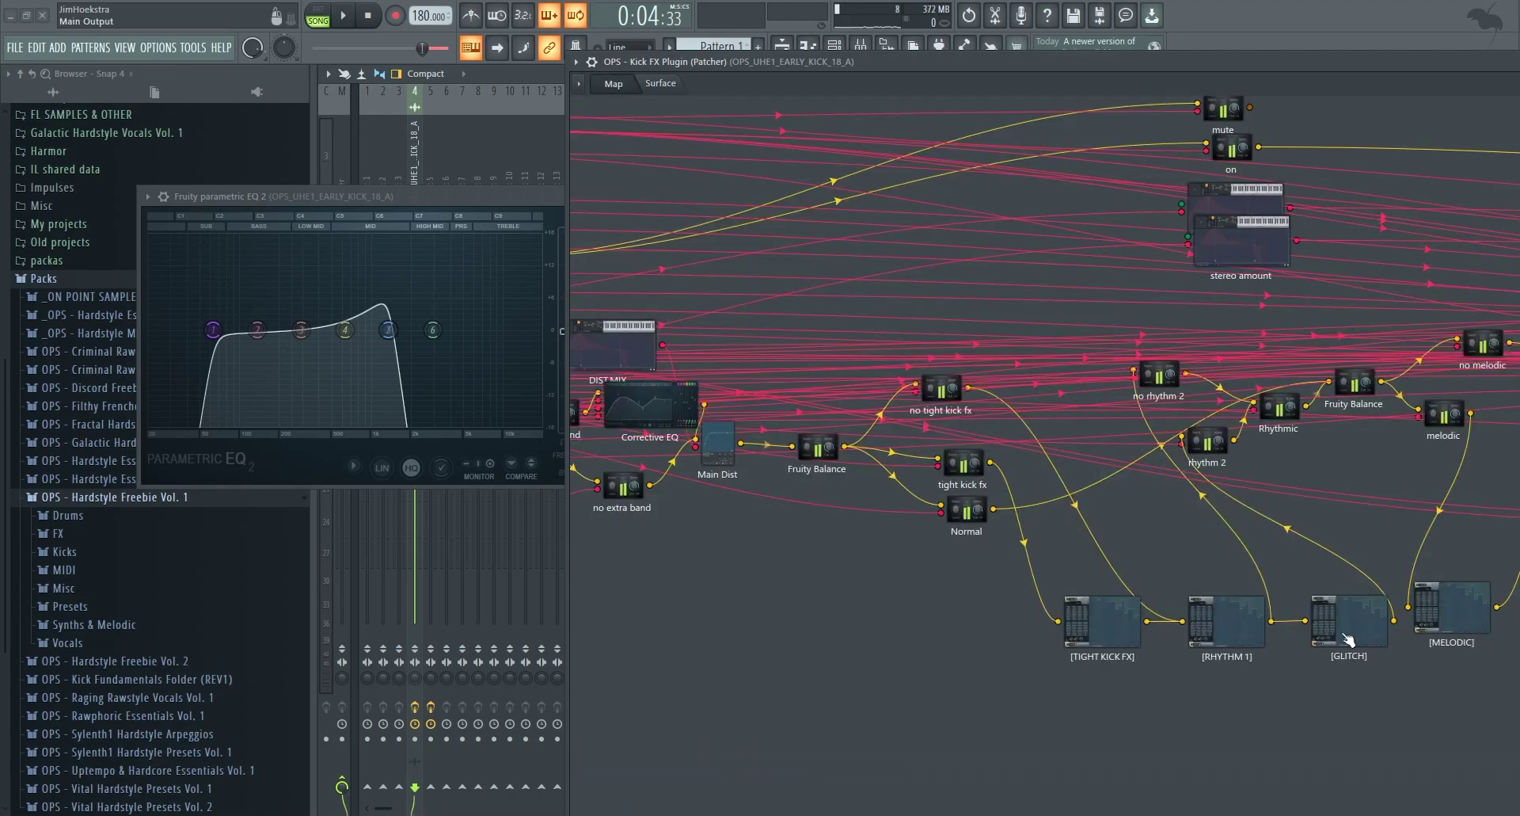
double_click(1367, 642)
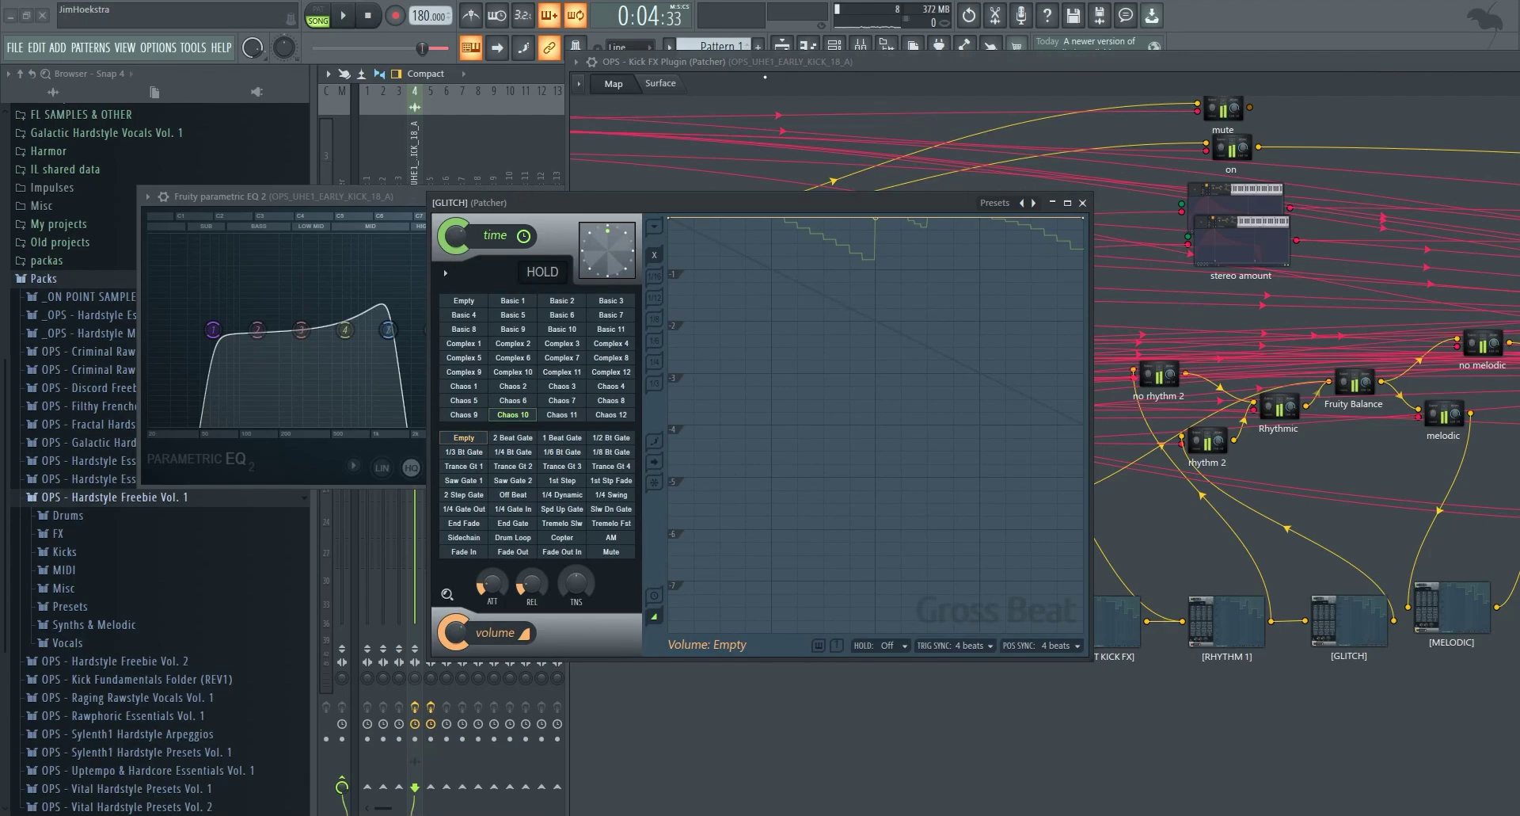
- Return to the Surface view and play the loop with GLITCH on and off alongside RHYTHM, leaving GLITCH on
left_click(661, 83)
key("space")
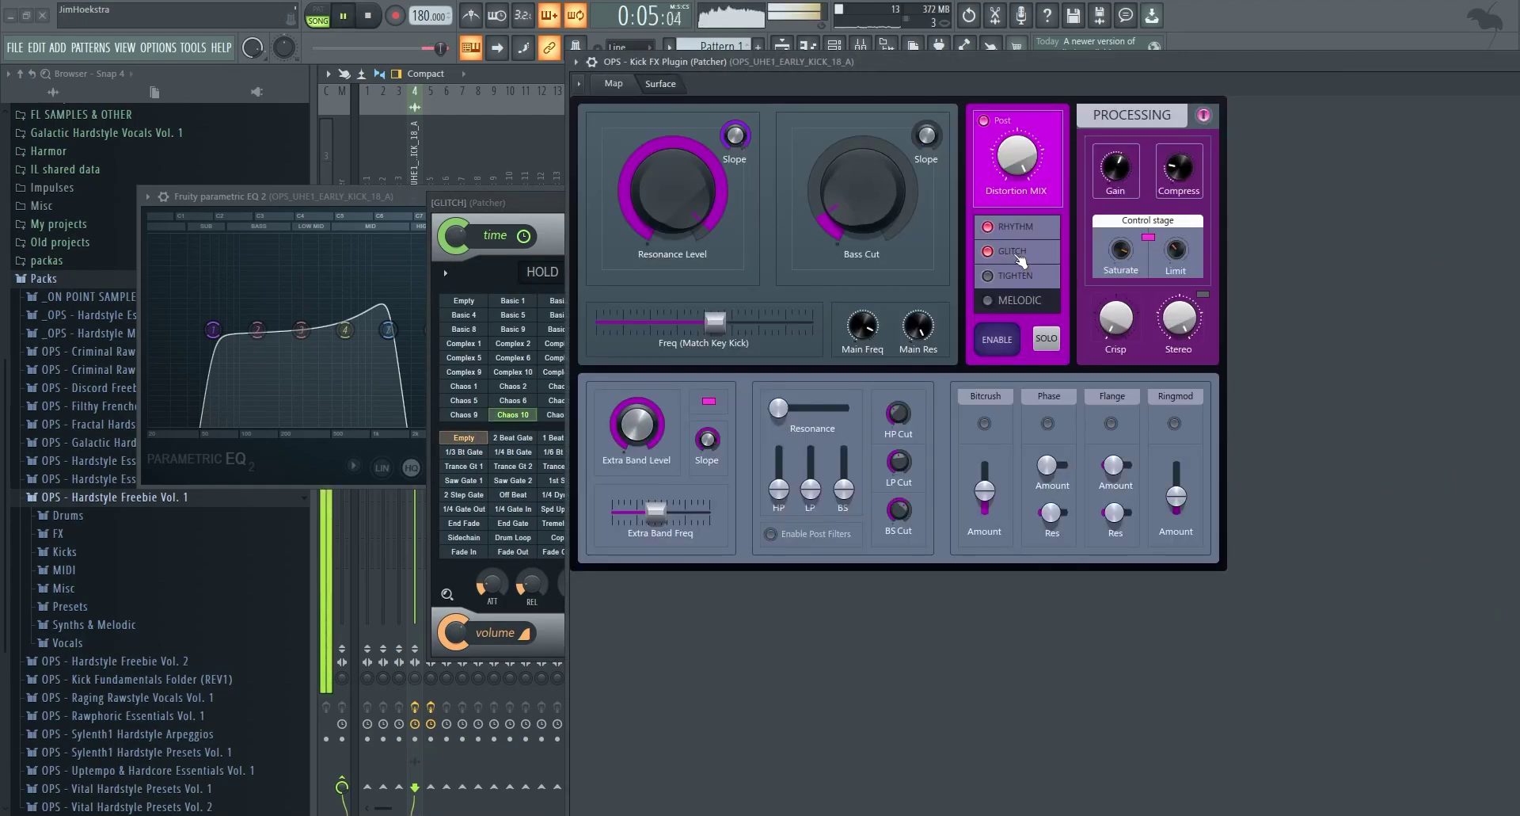
key("space")
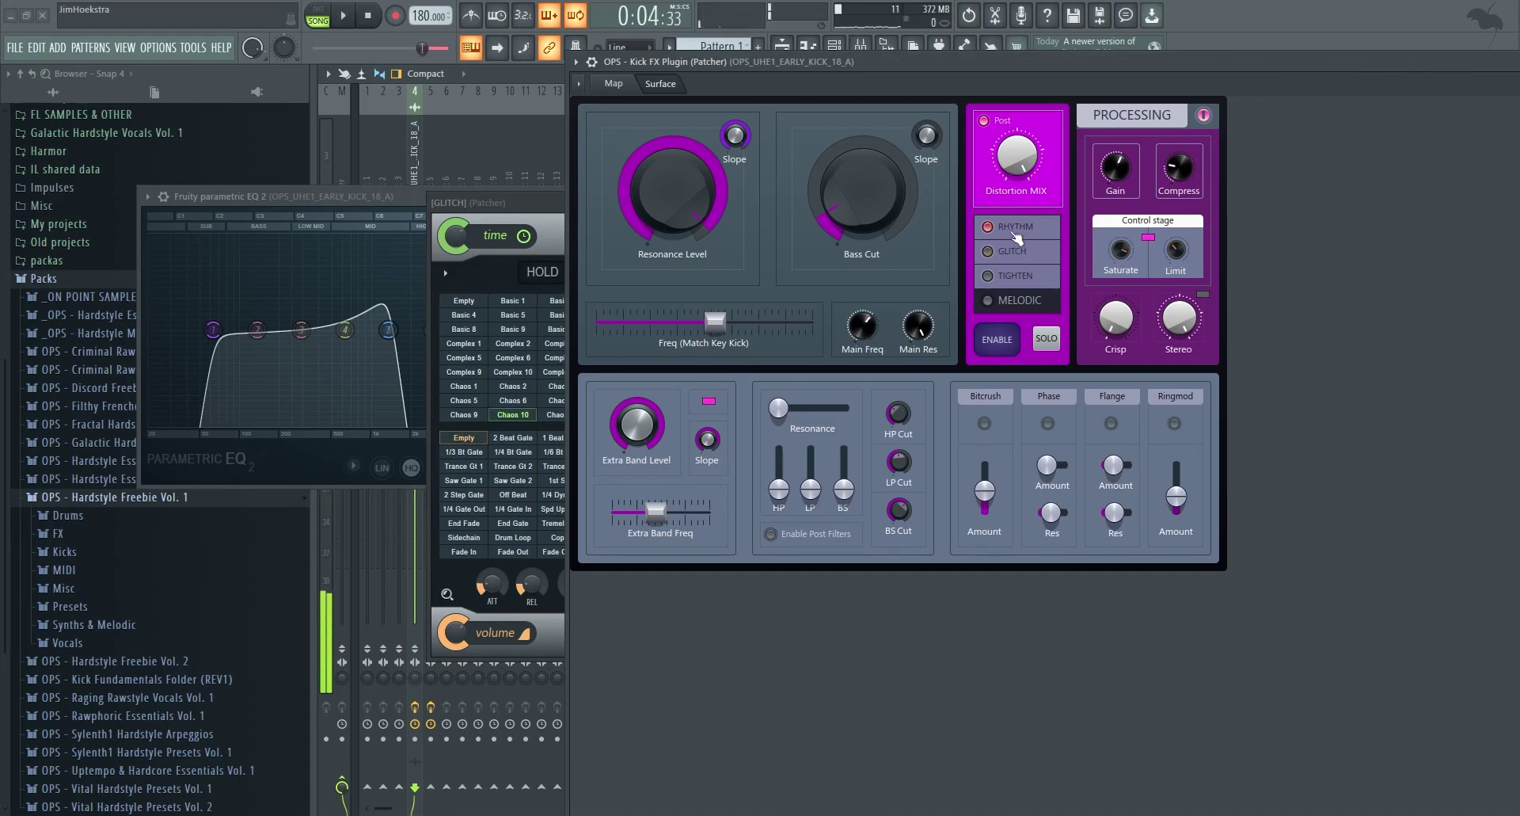
left_click(1017, 251)
key("space")
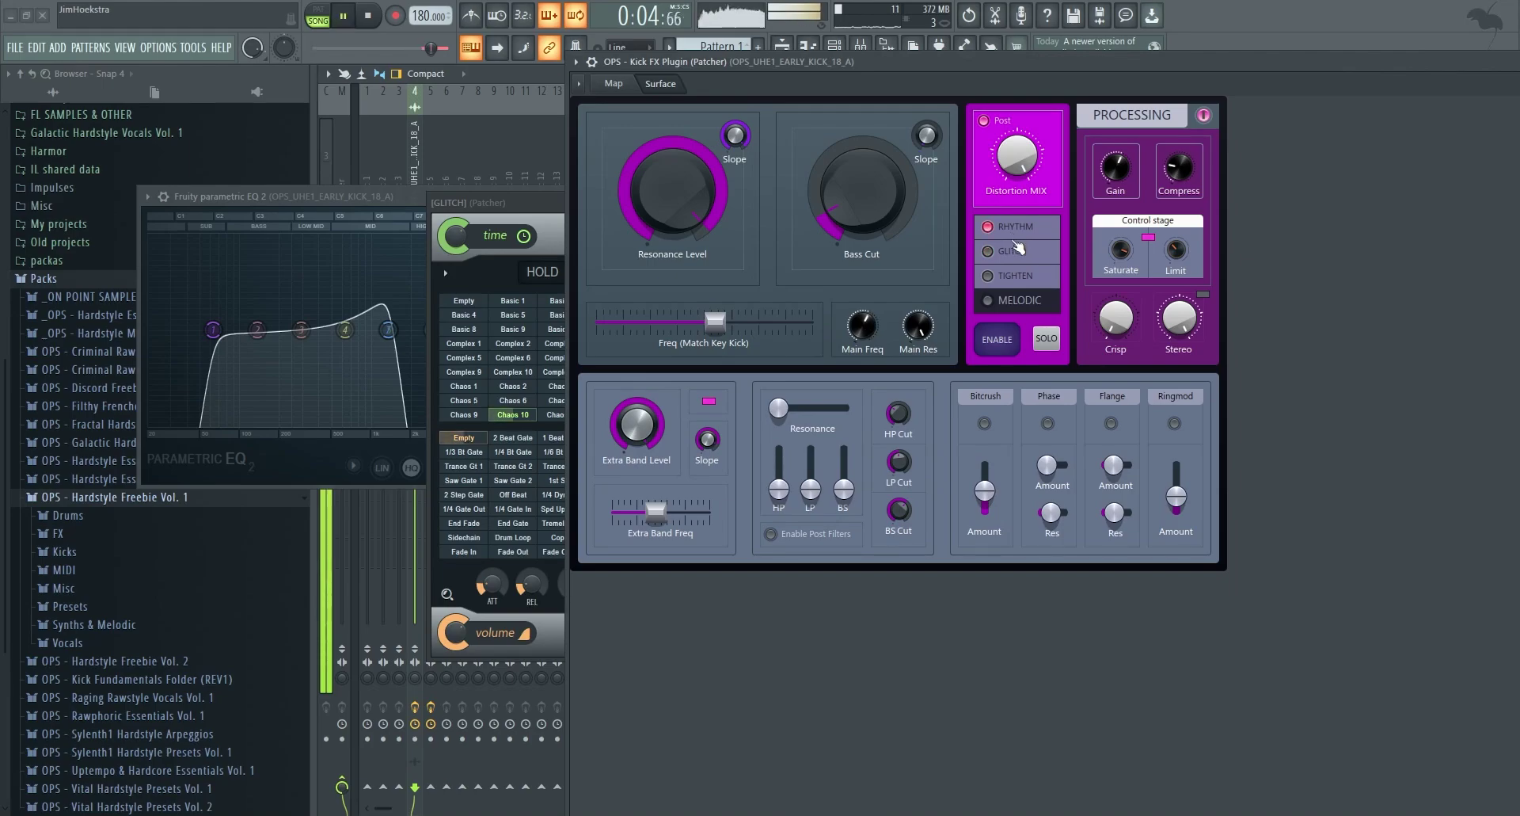
key("space")
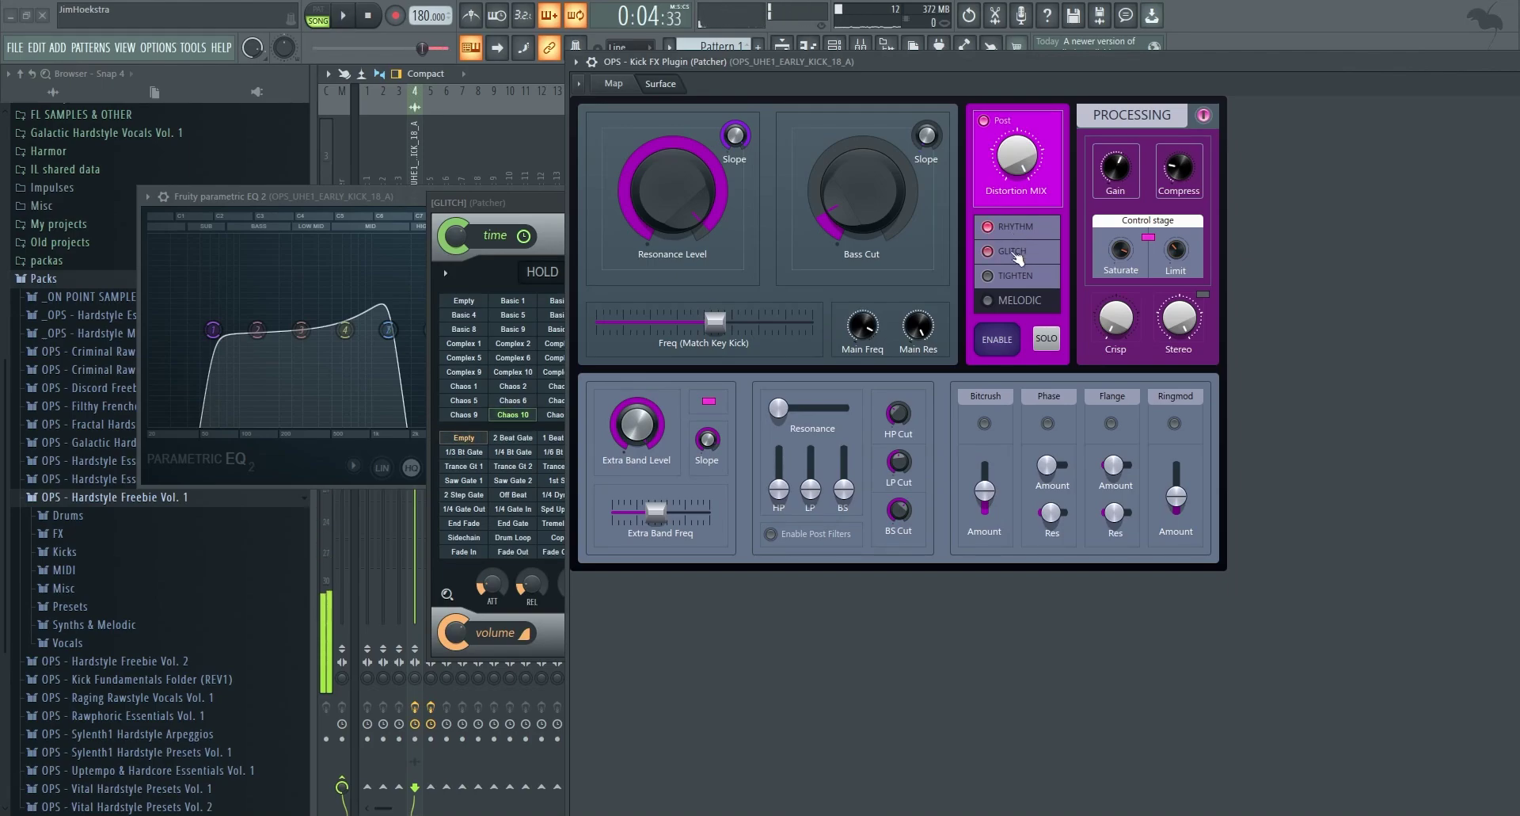
- Bring the GLITCH effect window back up, then return to the plugin's map and open the TIGHT KICK FX effect
left_click(1025, 275)
left_click(509, 212)
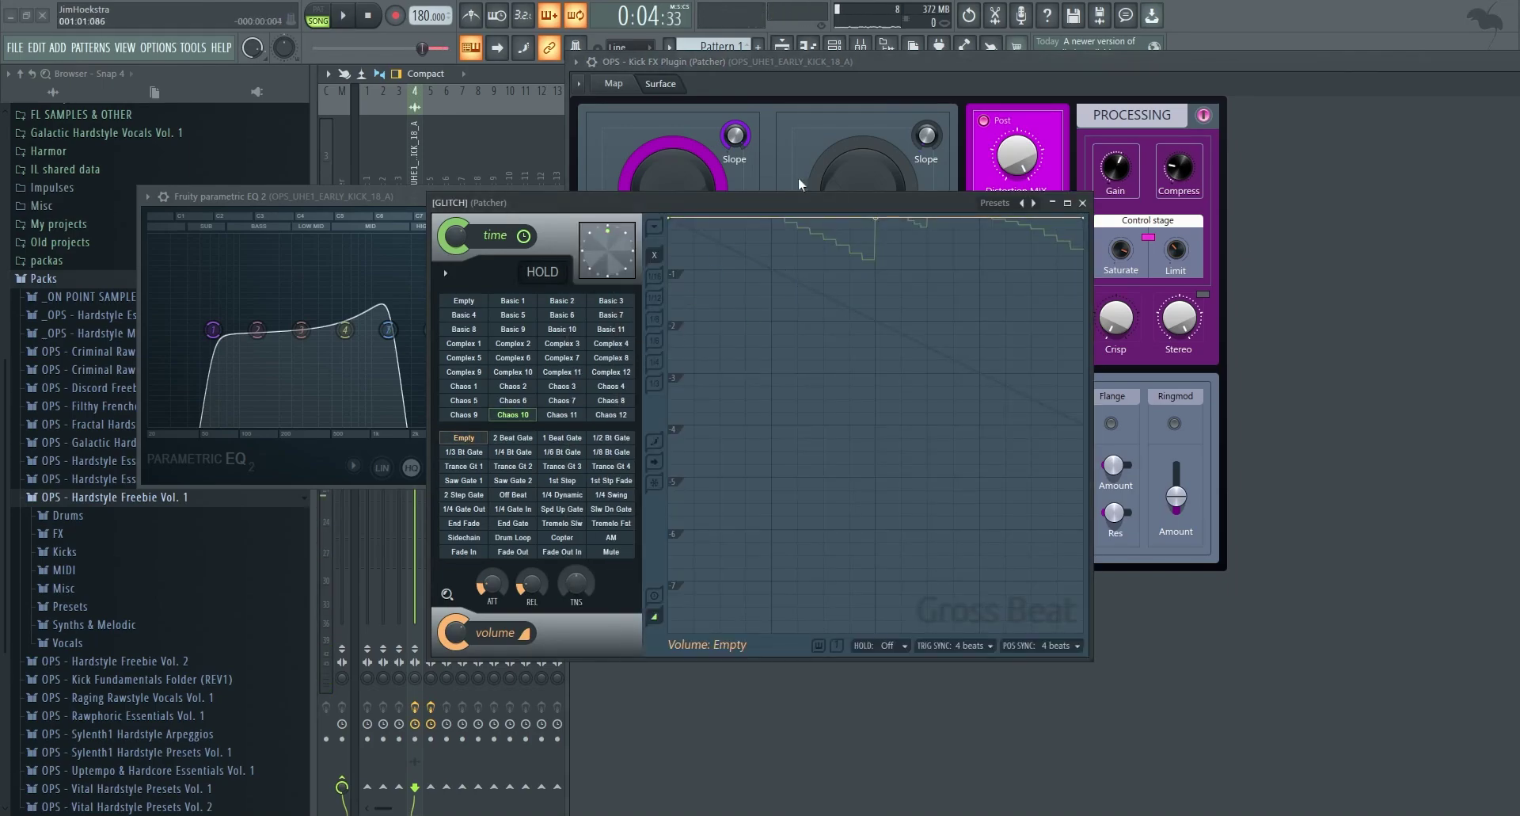
left_click(623, 81)
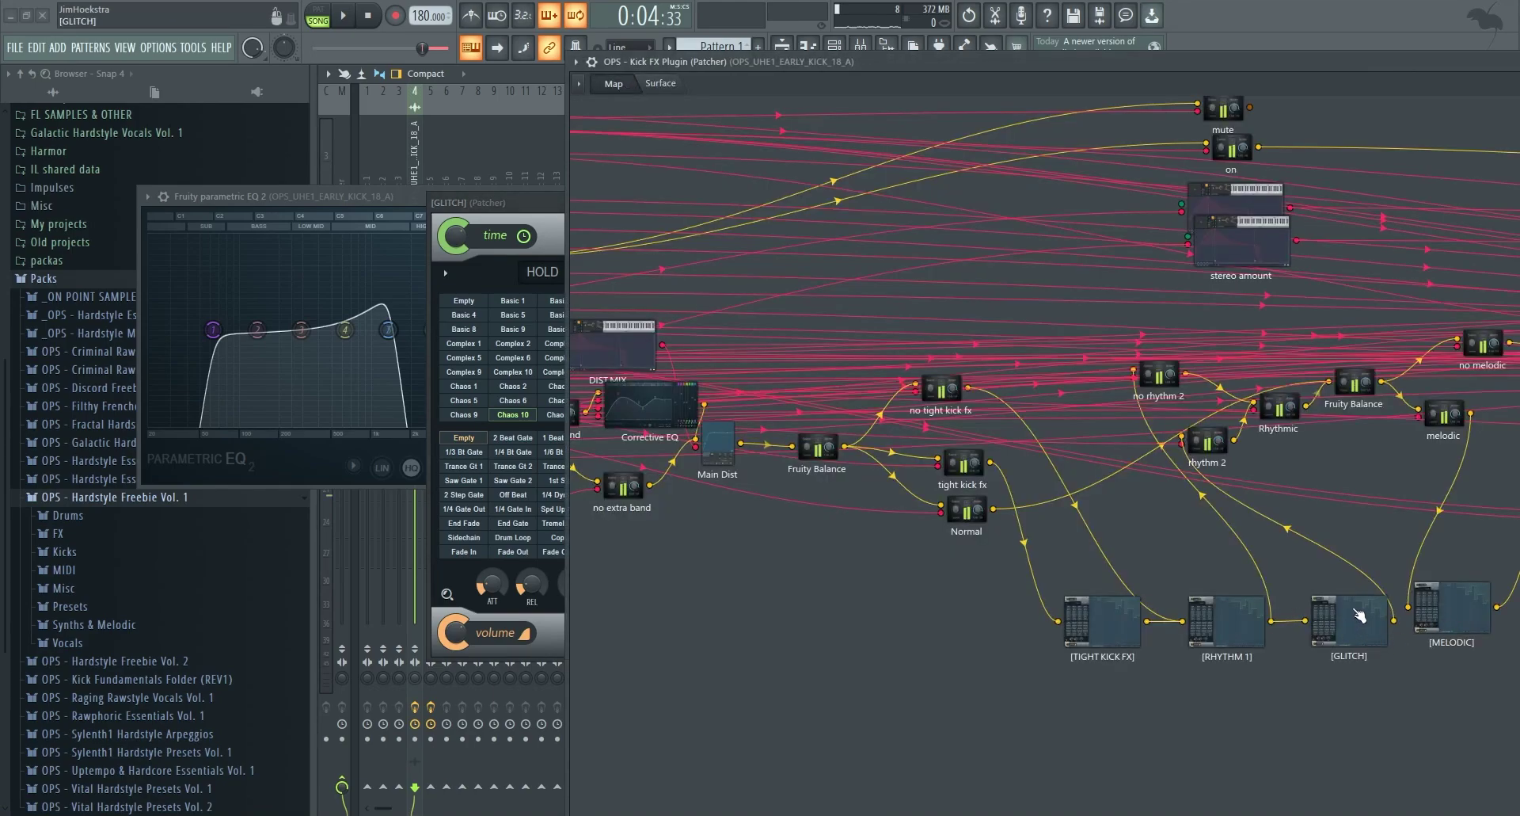
double_click(1124, 631)
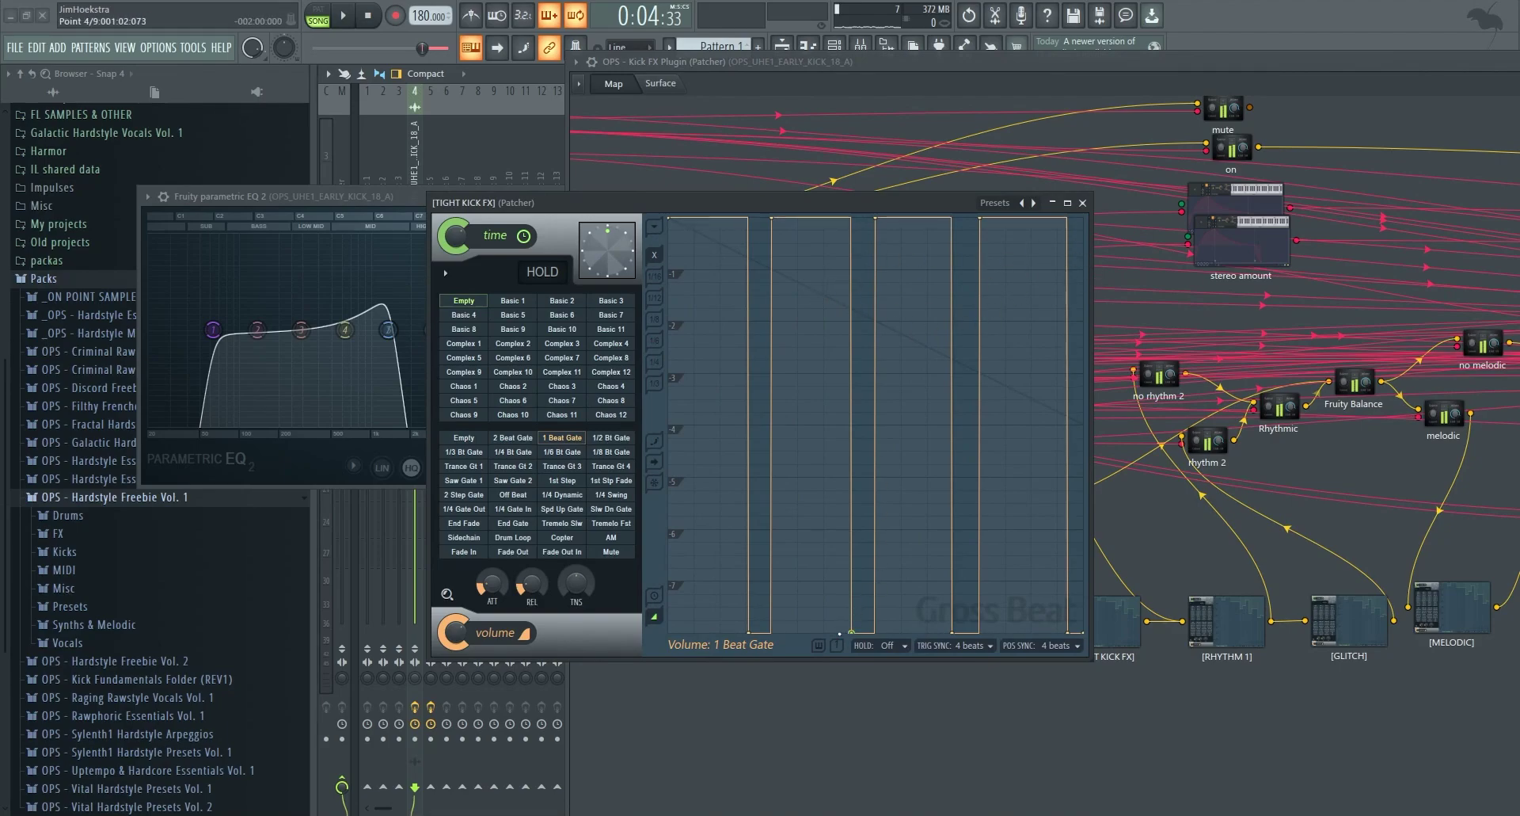
- Close the TIGHT KICK FX effect, return to the Surface view, and play the loop with RHYTHM, GLITCH and TIGHTEN on
mouse_move(851, 631)
left_mouse_down()
mouse_move(828, 645)
mouse_move(860, 651)
left_mouse_up()
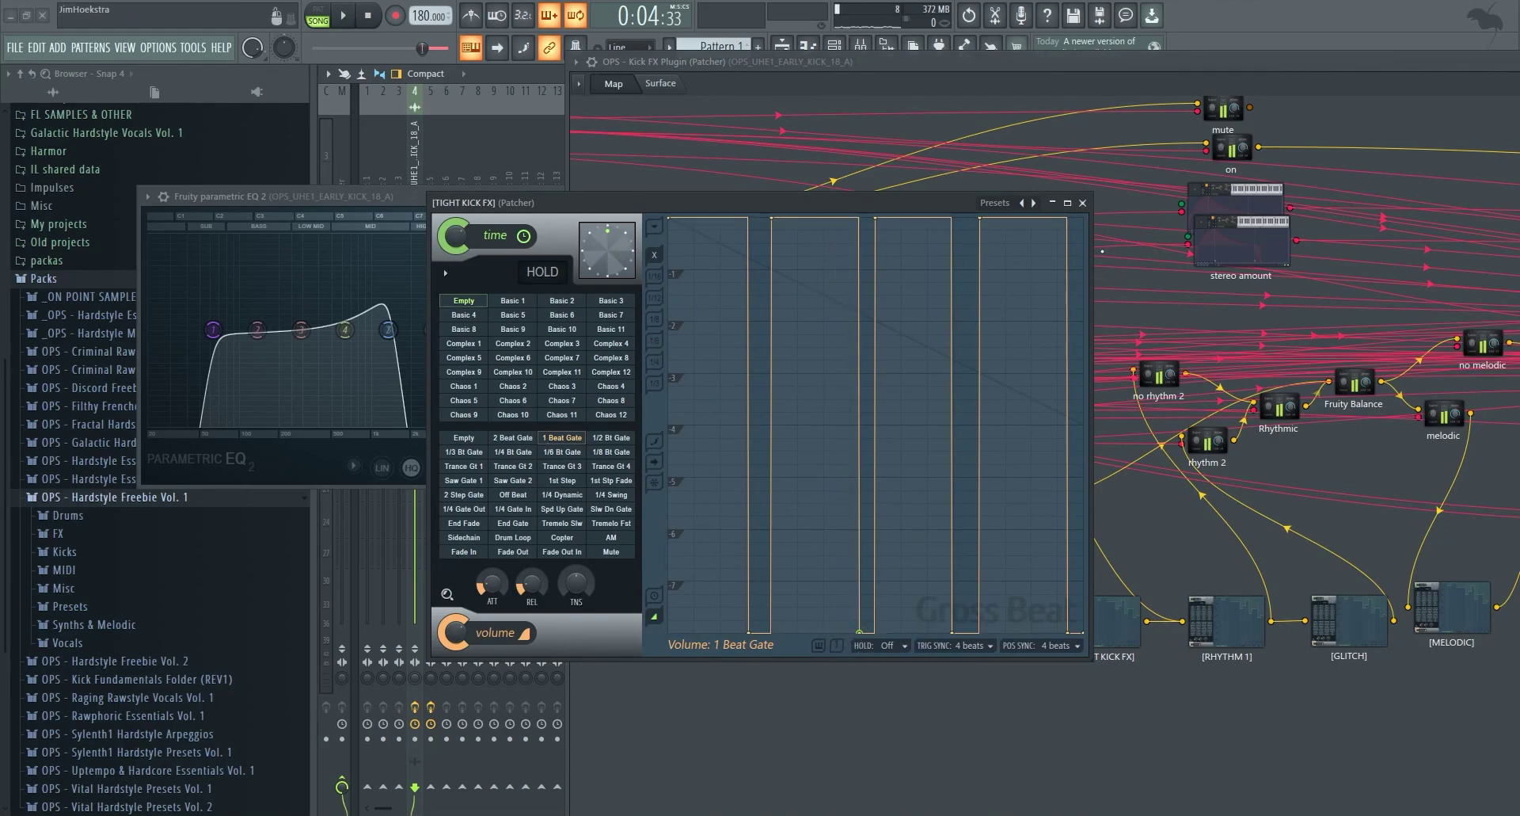
left_click(1084, 203)
left_click(655, 85)
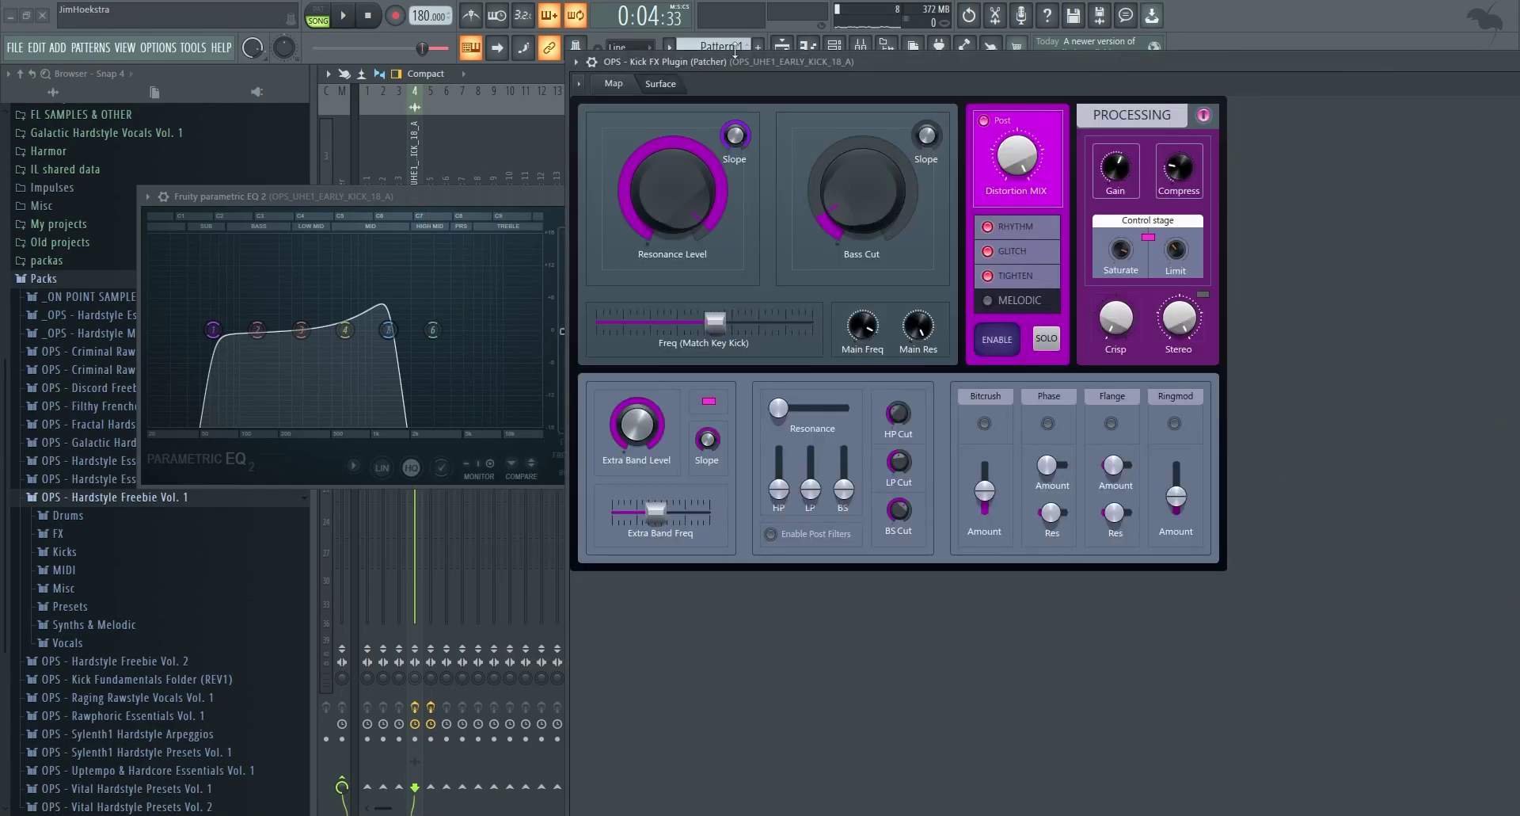
key("space")
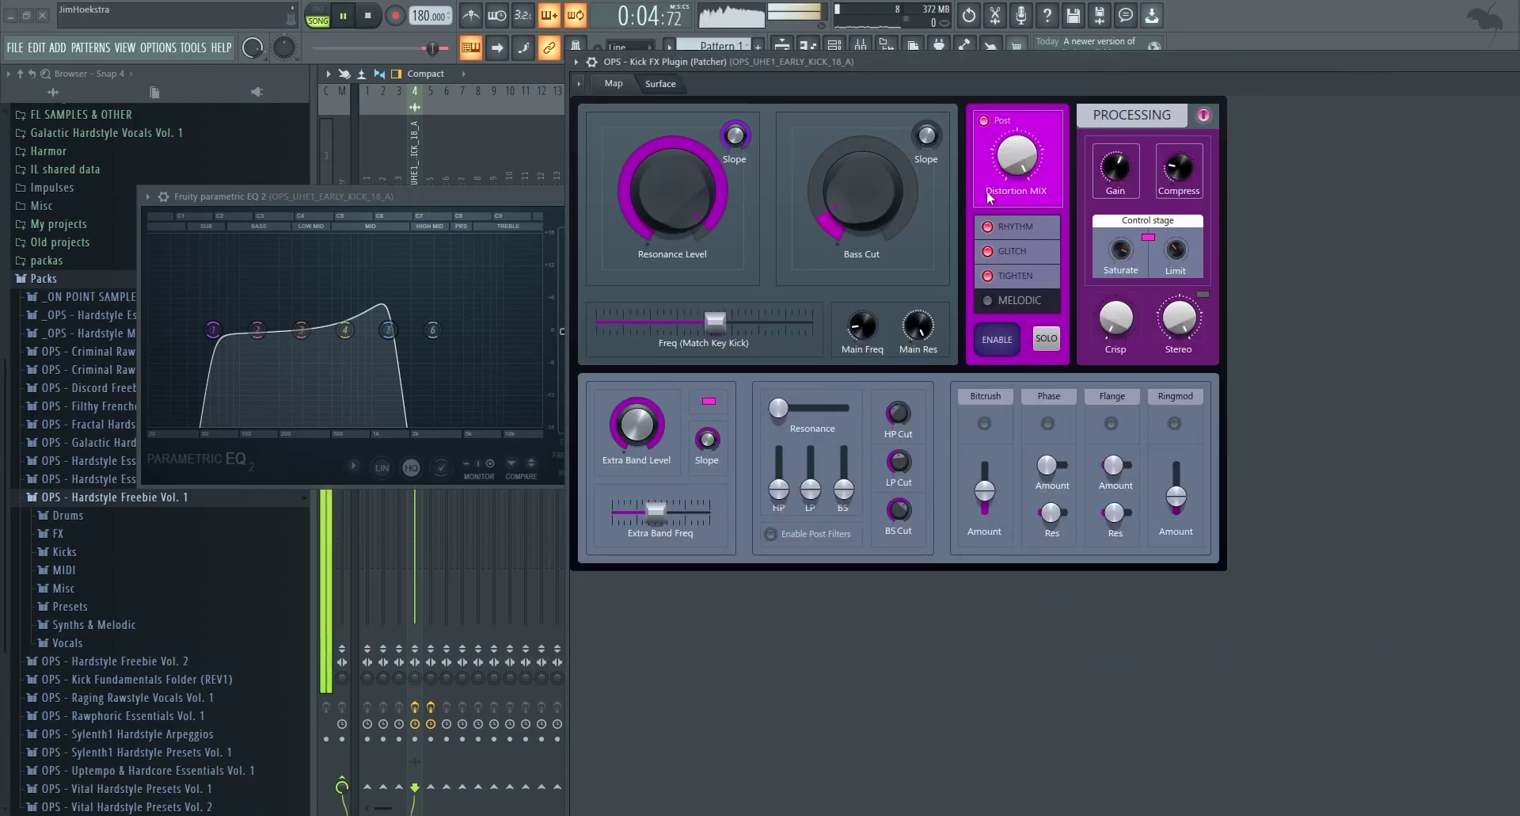
key("space")
- Turn MELODIC on, switch RHYTHM, GLITCH and TIGHTEN off, and play the loop with only MELODIC active
left_click(1022, 299)
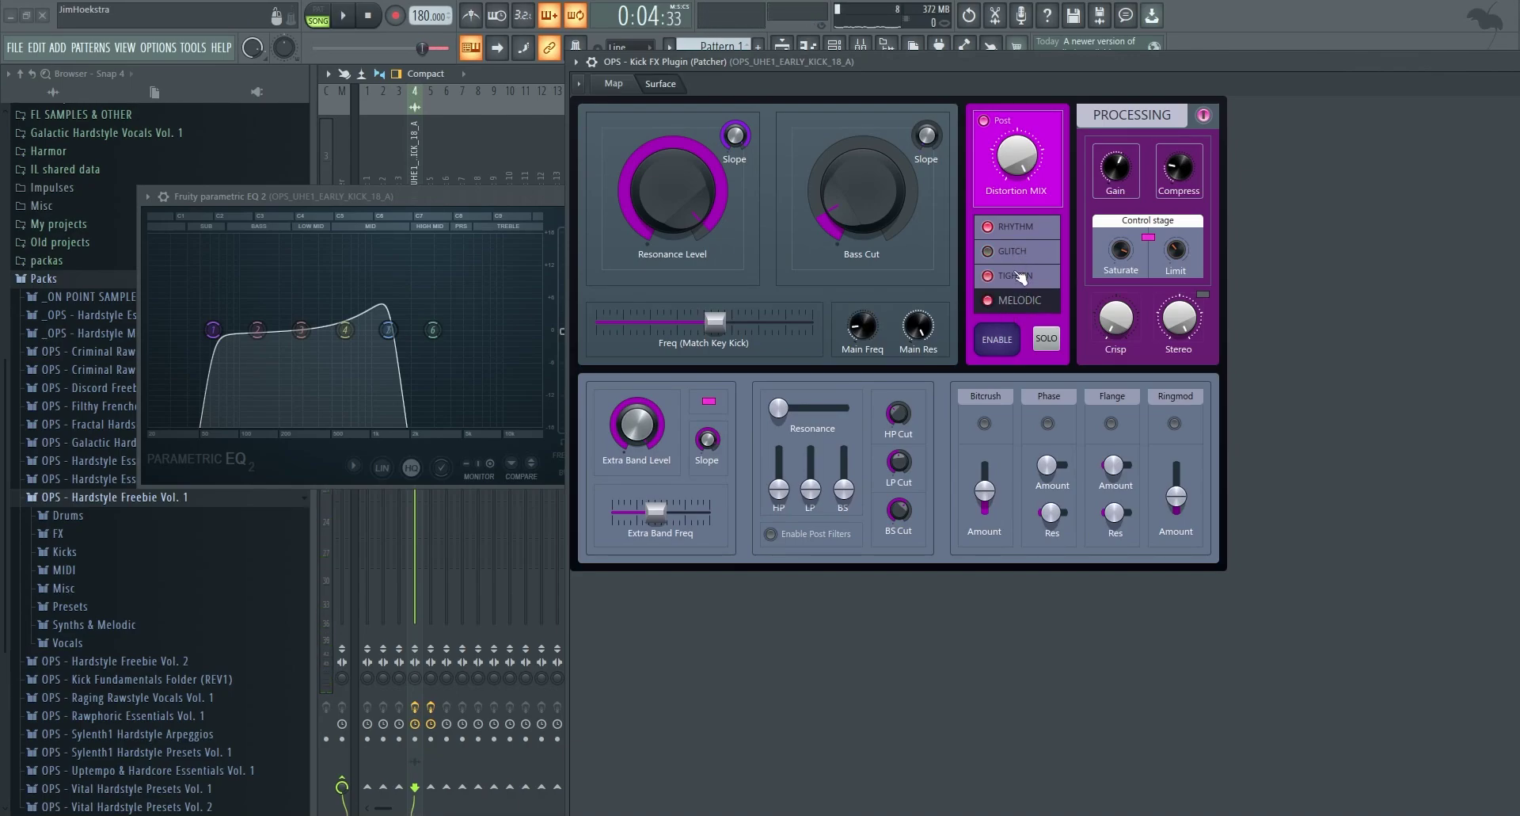
key("space")
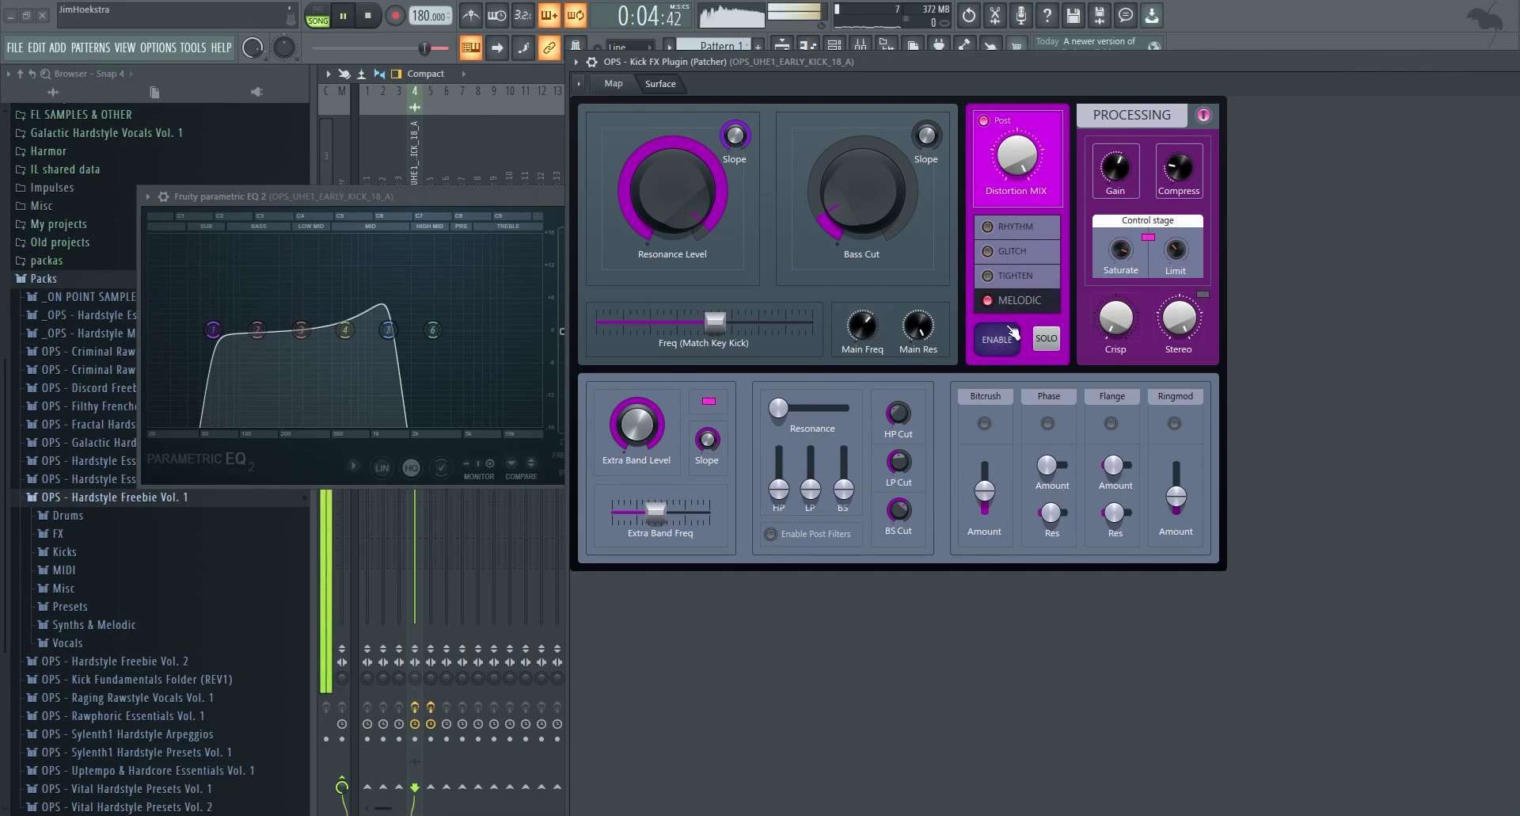
key("space")
- Open the MELODIC effect from the map and try the Arp 3, Arp 7, Arp 6 and -6 time slots on the loop
left_click(614, 83)
double_click(1449, 616)
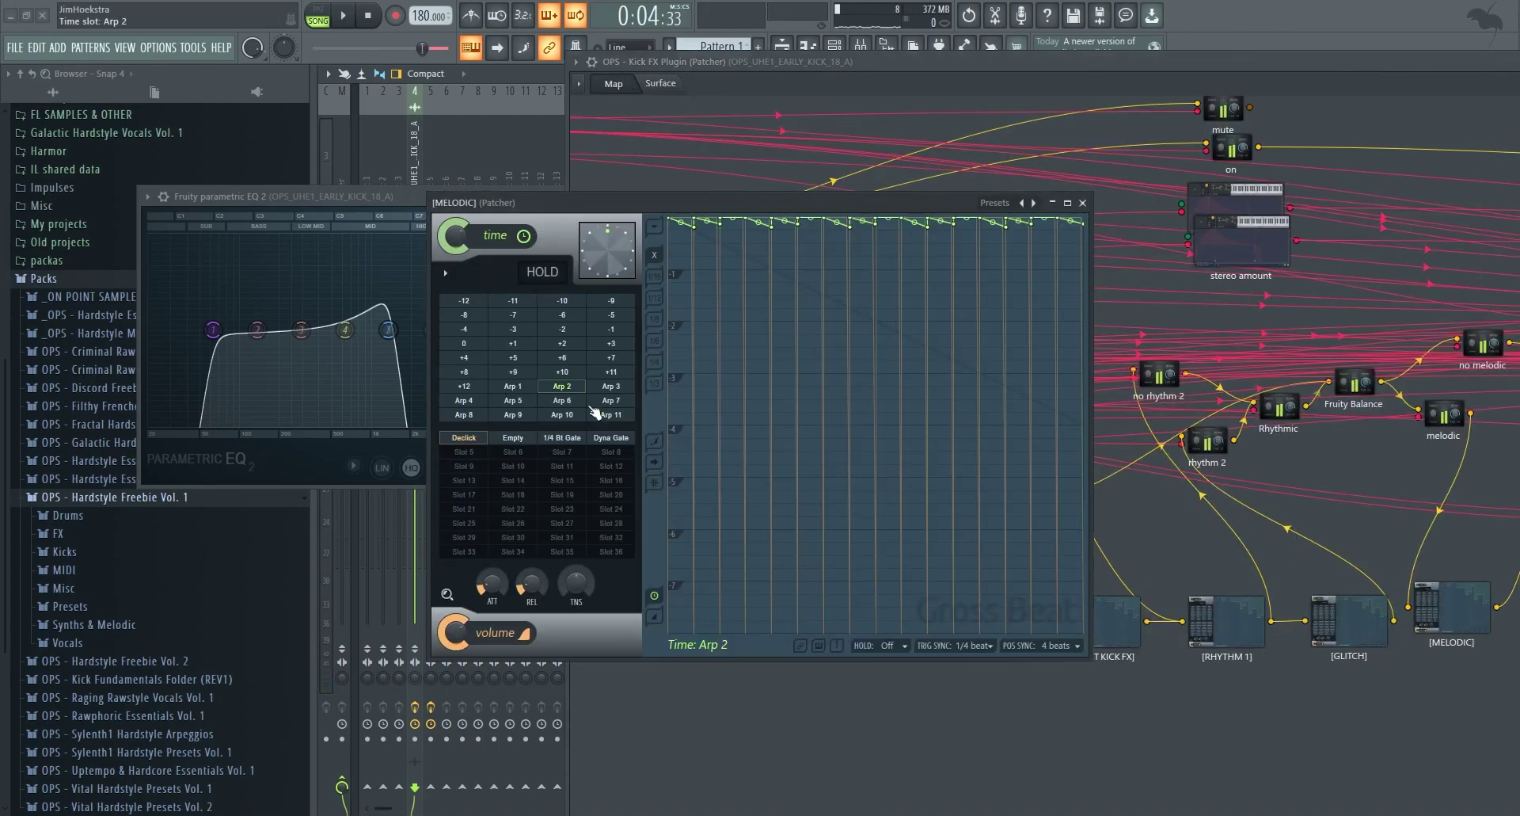
left_click(614, 388)
left_click(608, 399)
left_click(575, 400)
key("space")
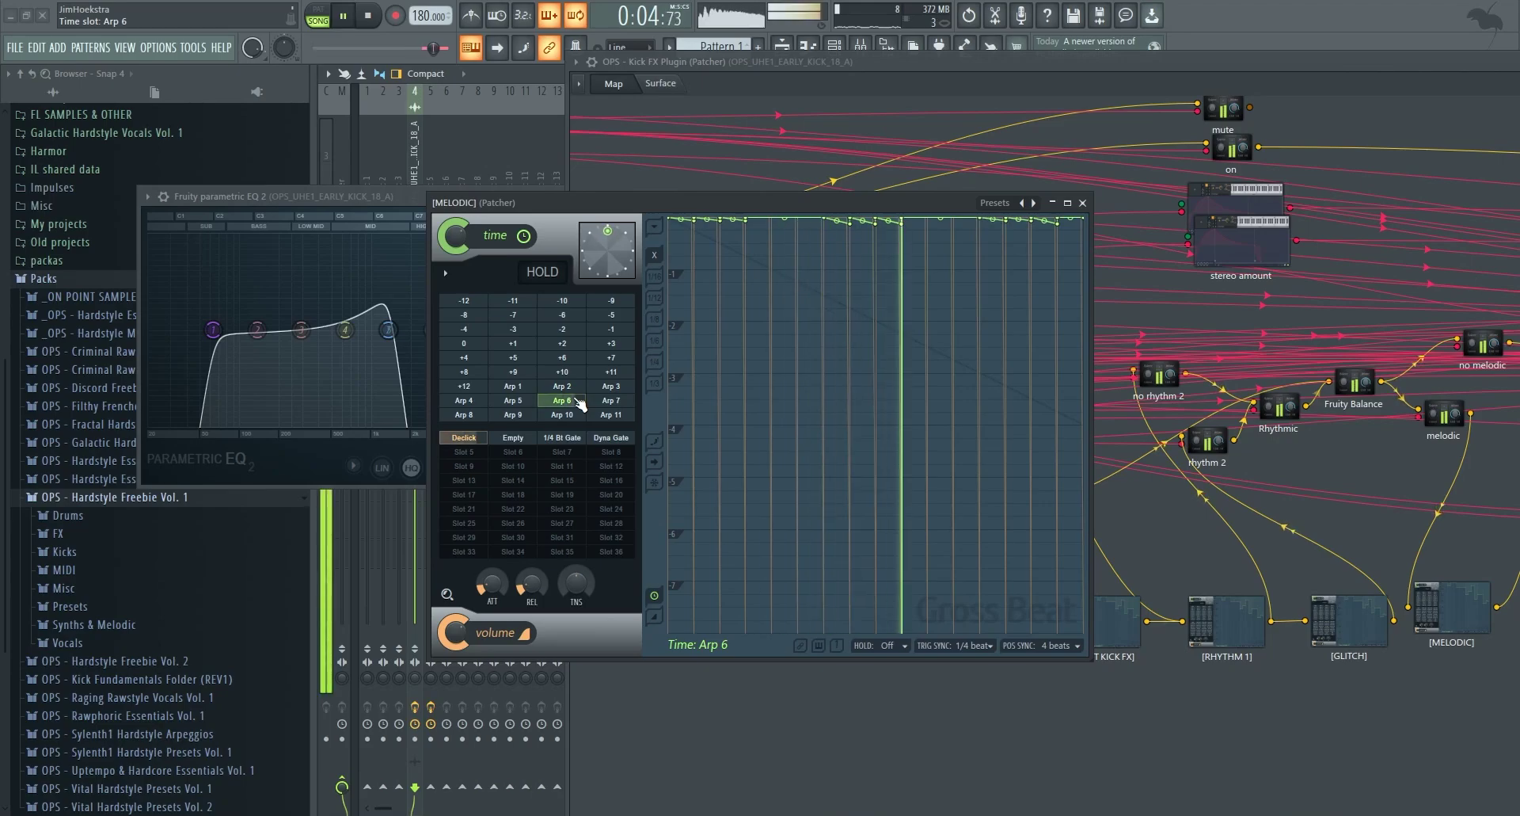
left_click(563, 314)
key("space")
- Load the Pitch shifter preset in the MELODIC effect and select its +12 time slot while the loop plays
left_click(994, 203)
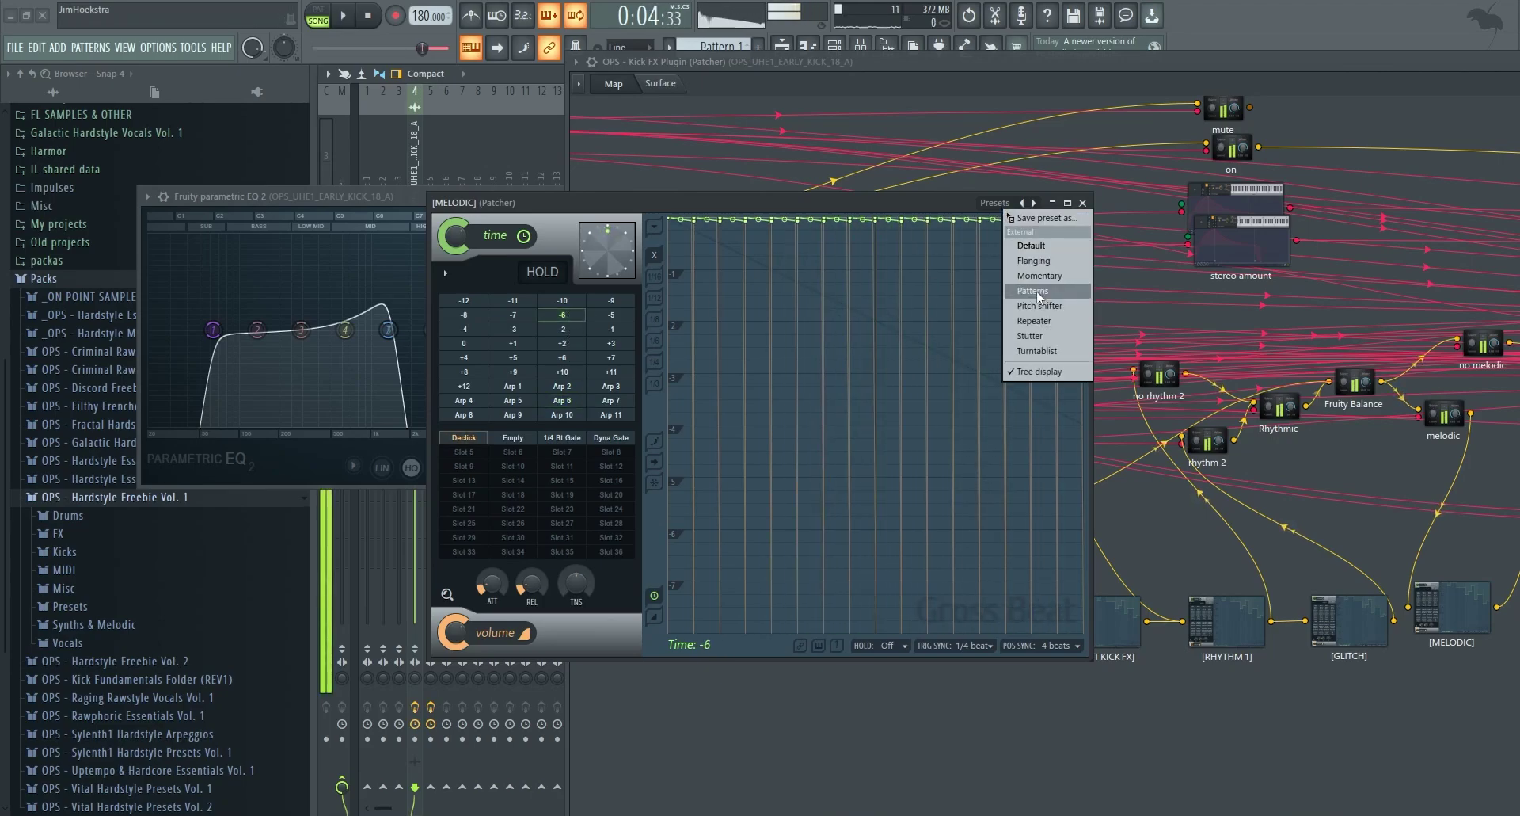
left_click(1050, 303)
key("space")
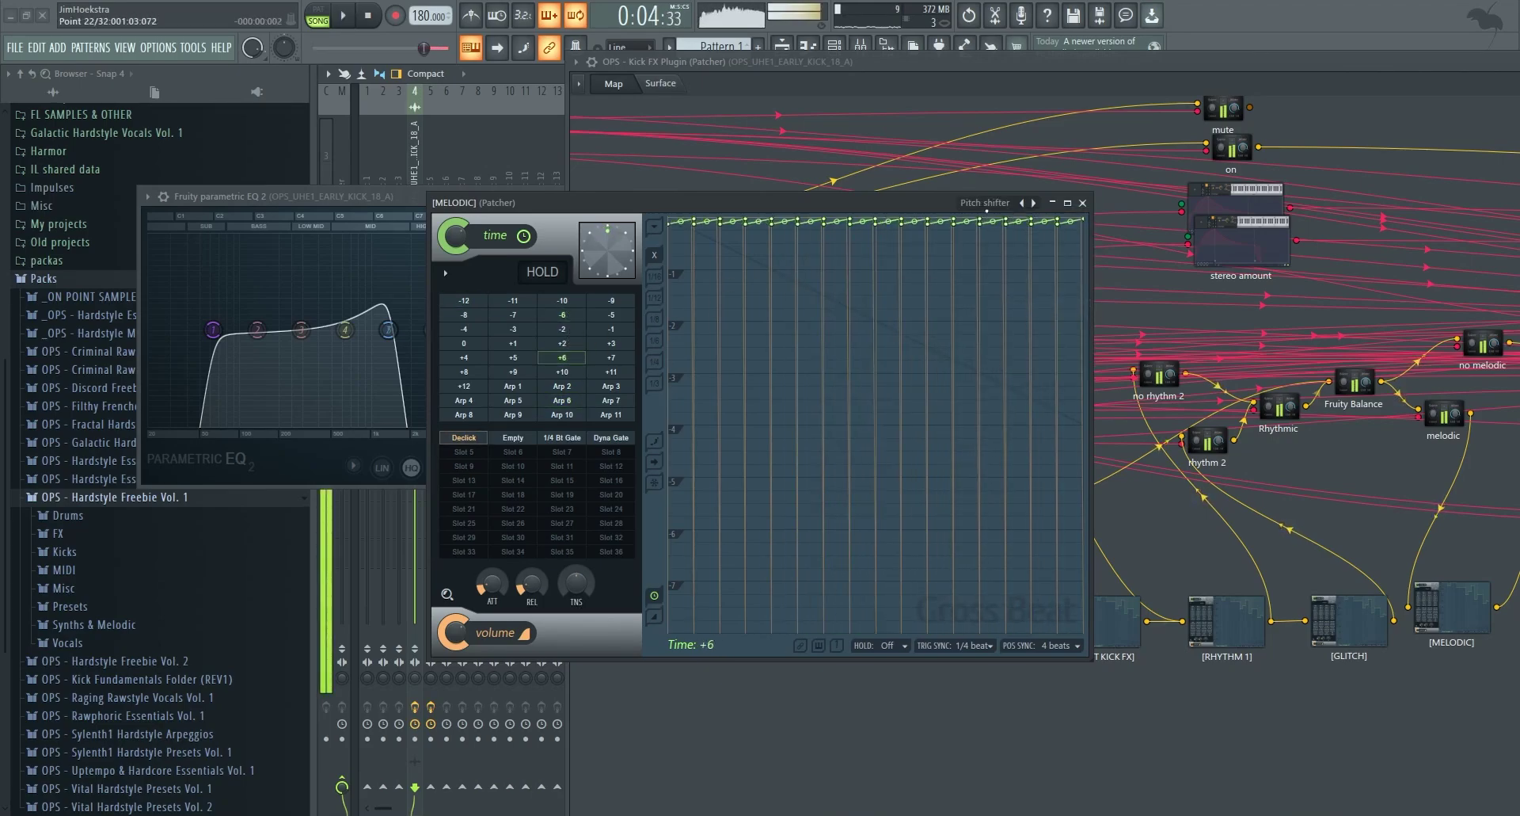
left_click(996, 204)
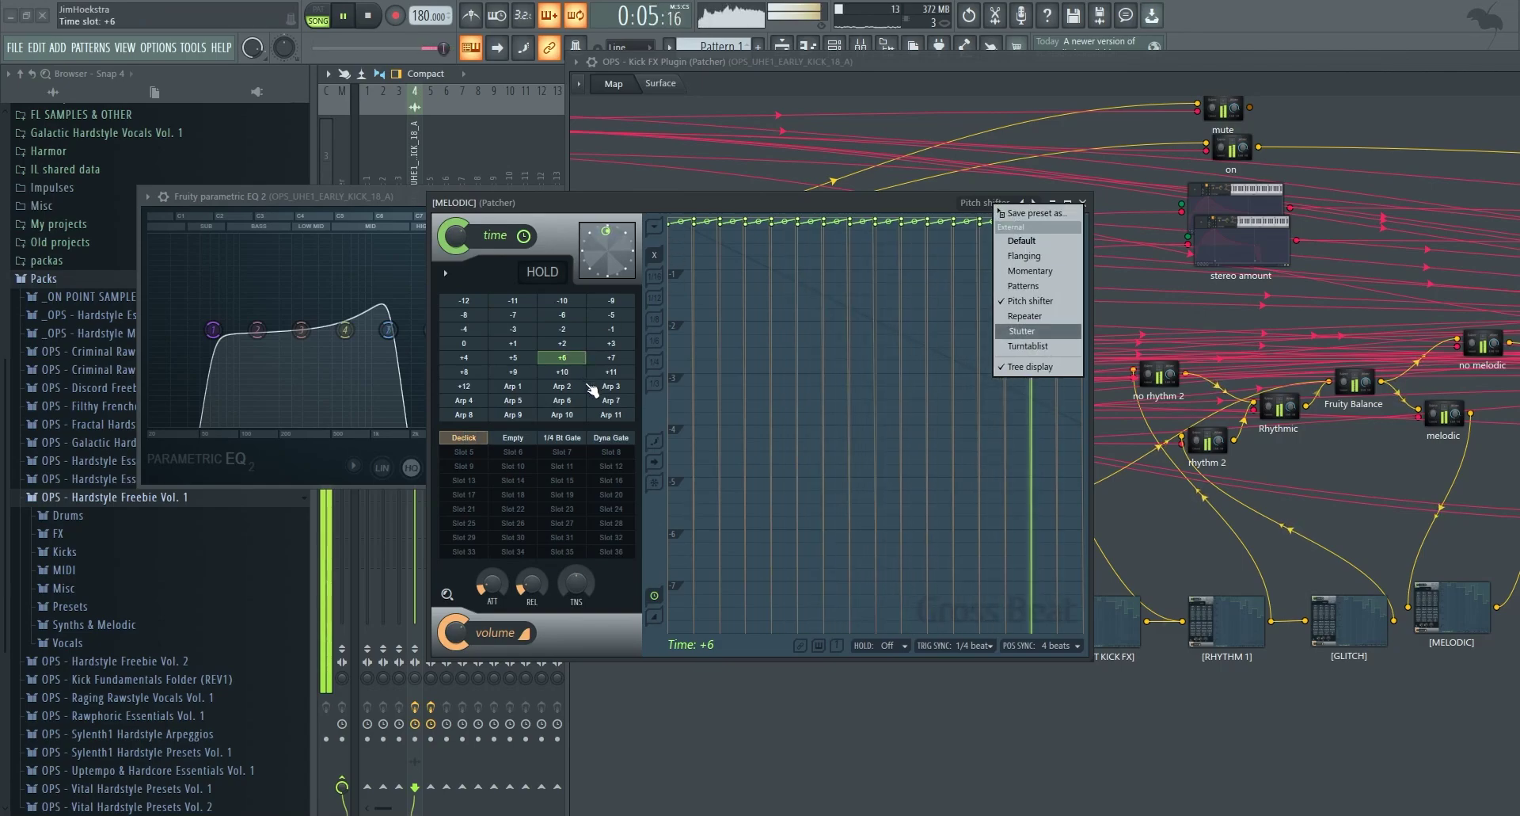
left_click(472, 385)
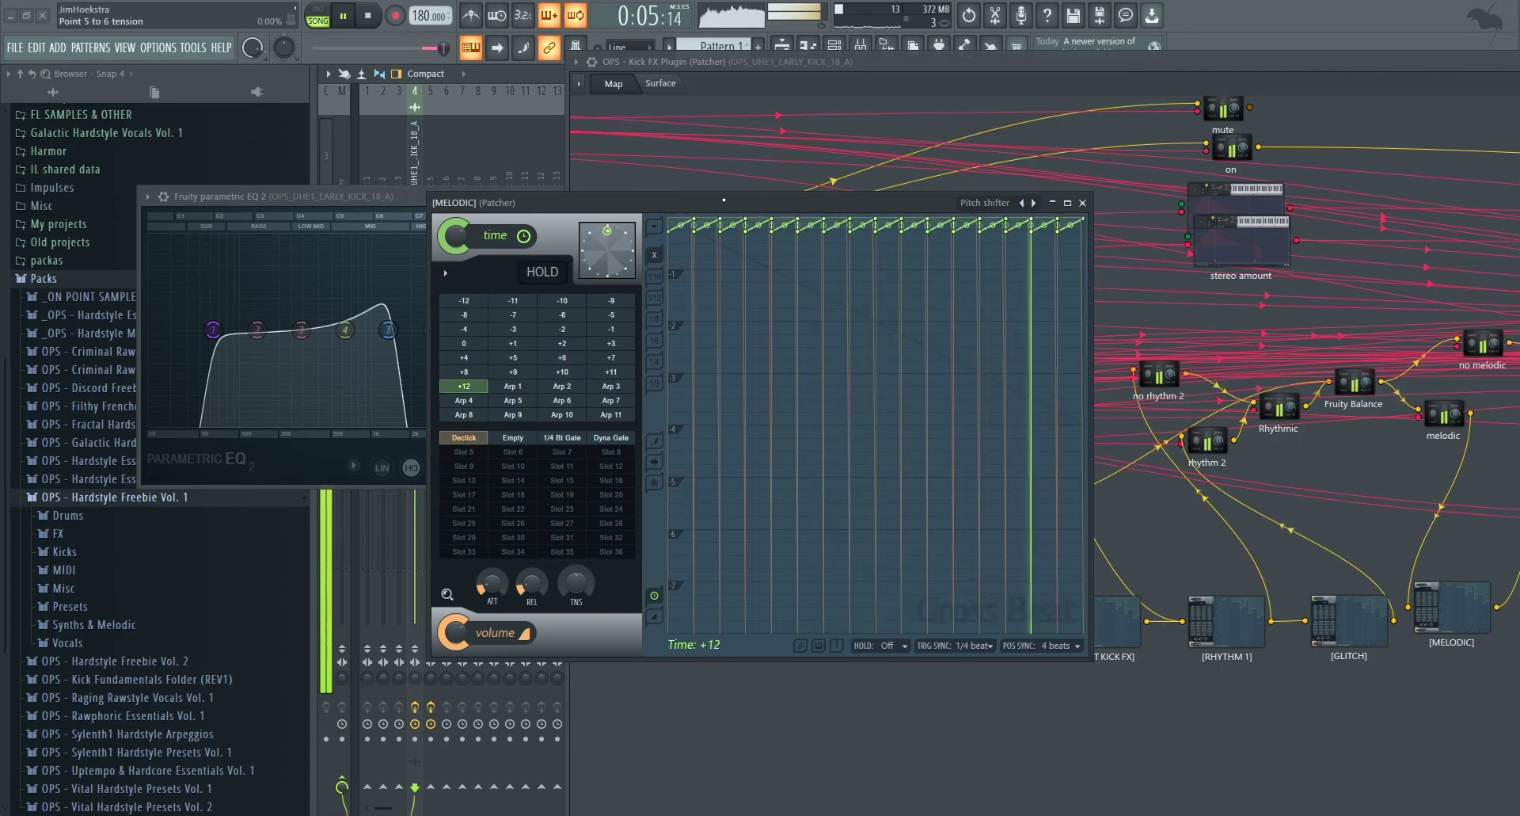
- On the Surface, enable RHYTHM, GLITCH and TIGHTEN alongside MELODIC, and turn on Bitcrush, Flange and Ringmod while playing the loop
left_click(657, 87)
key("space")
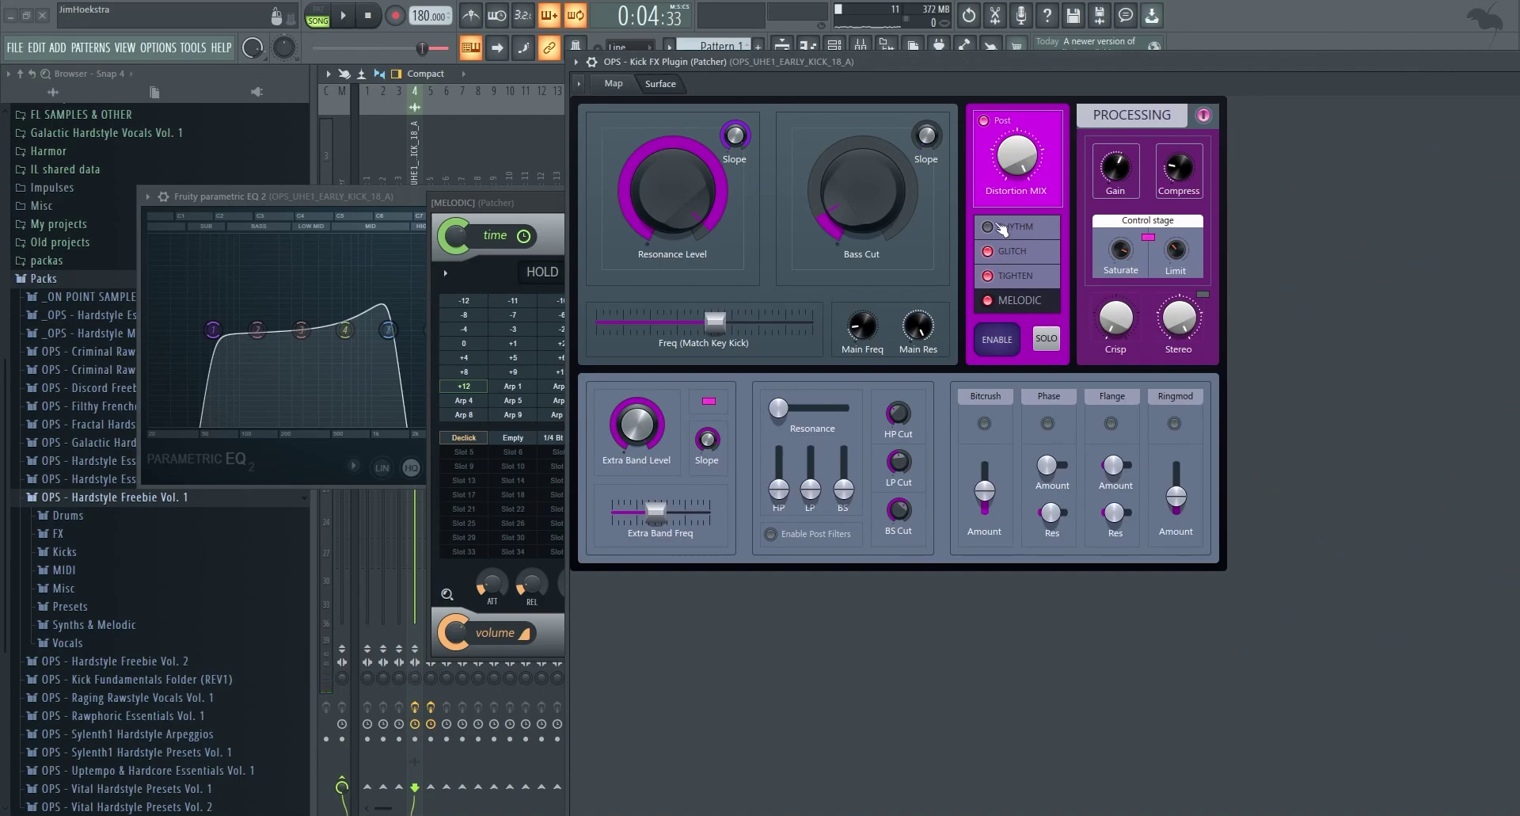
key("space")
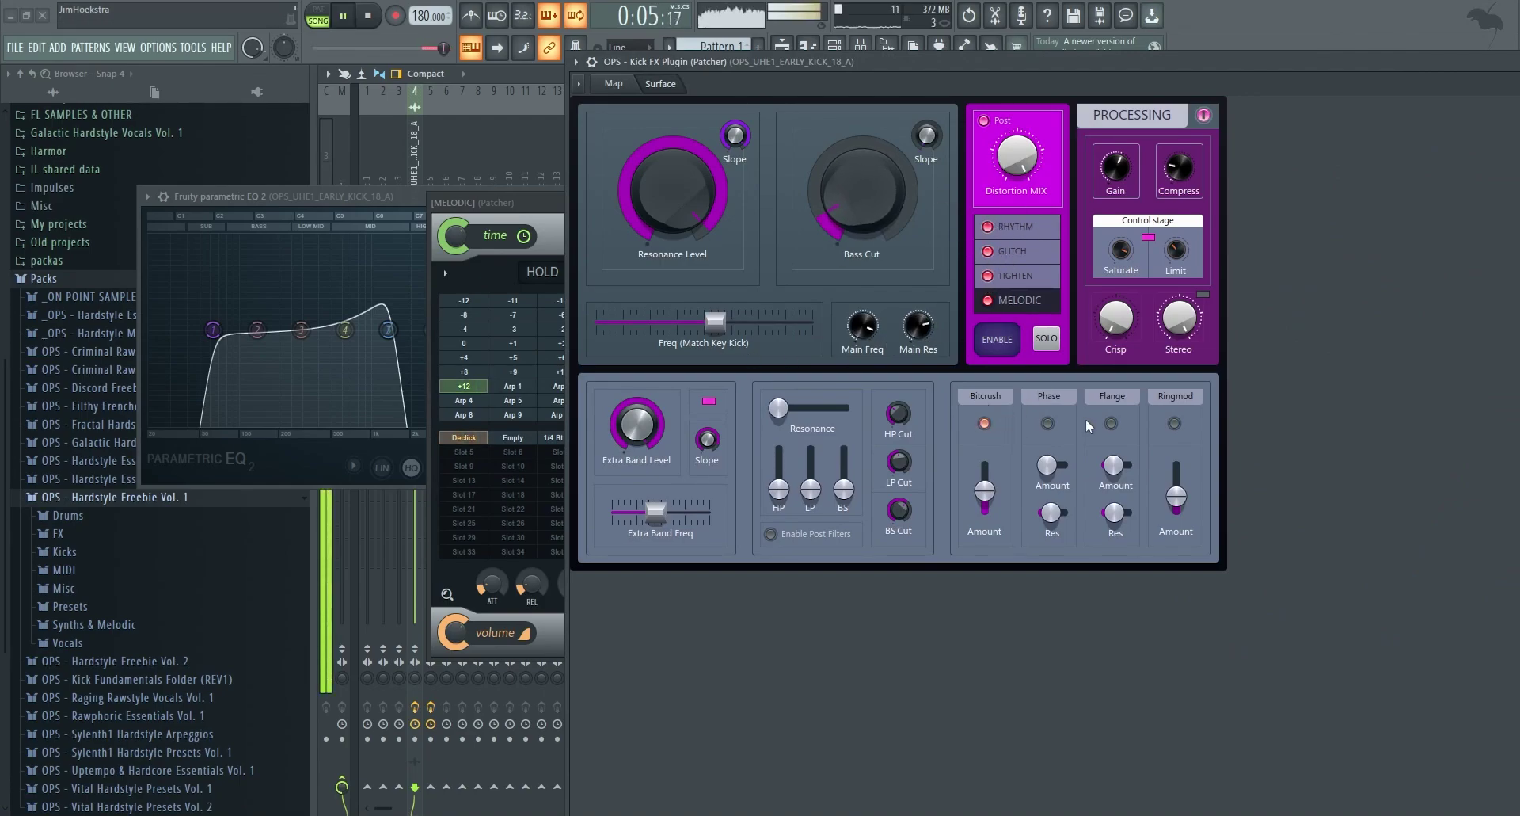
left_click(1174, 423)
key("space")
- Show the playlist with the plugin minimized, play the arrangement from the start, and restore the plugin to its windowed size
left_click(781, 45)
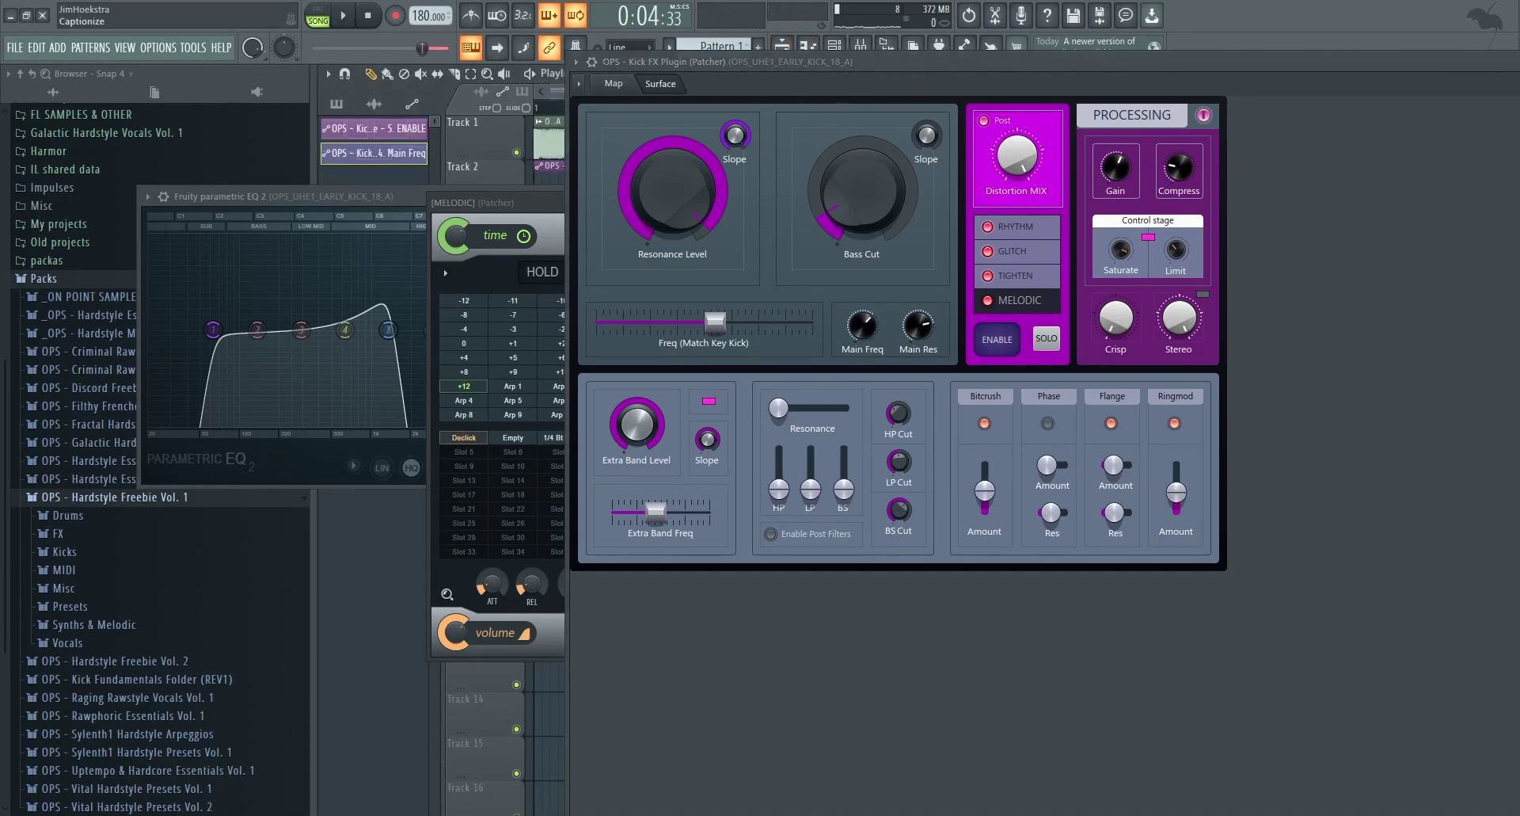
left_click_drag(1519, 51, 1235, 44)
left_click(1210, 55)
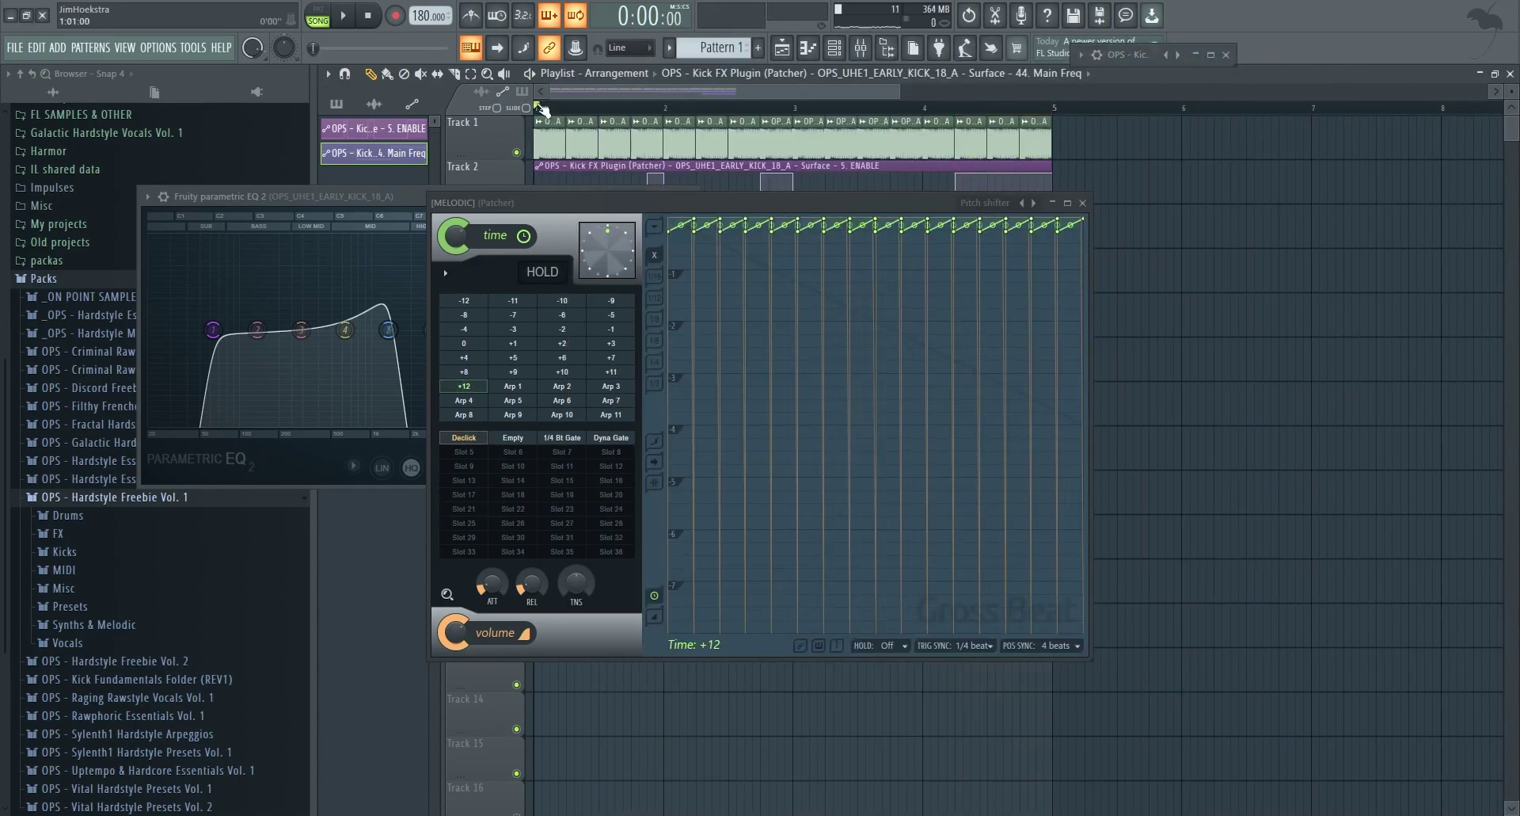
key("space")
double_click(1124, 57)
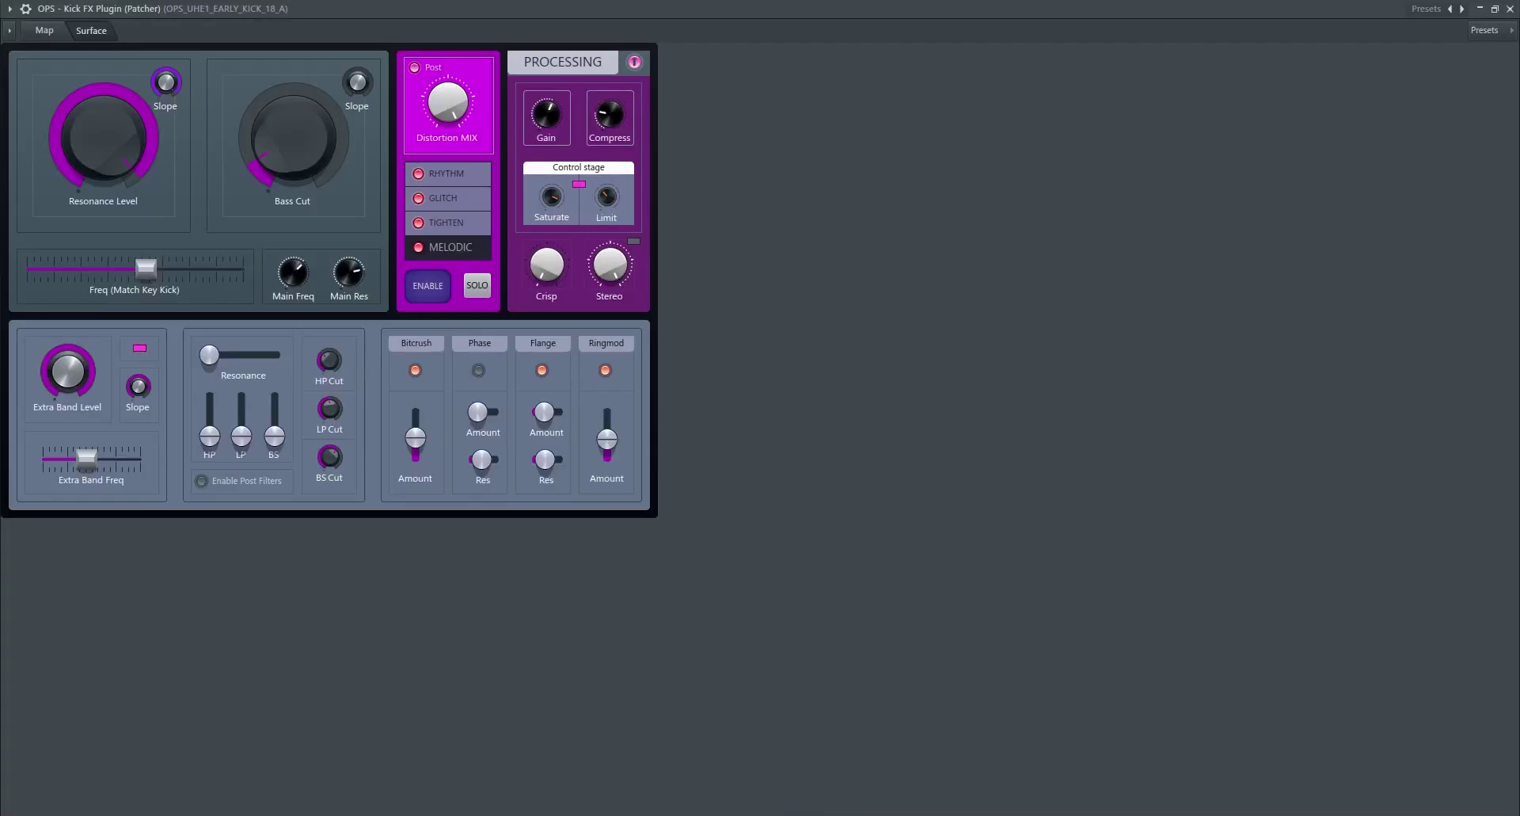
left_click(1495, 9)
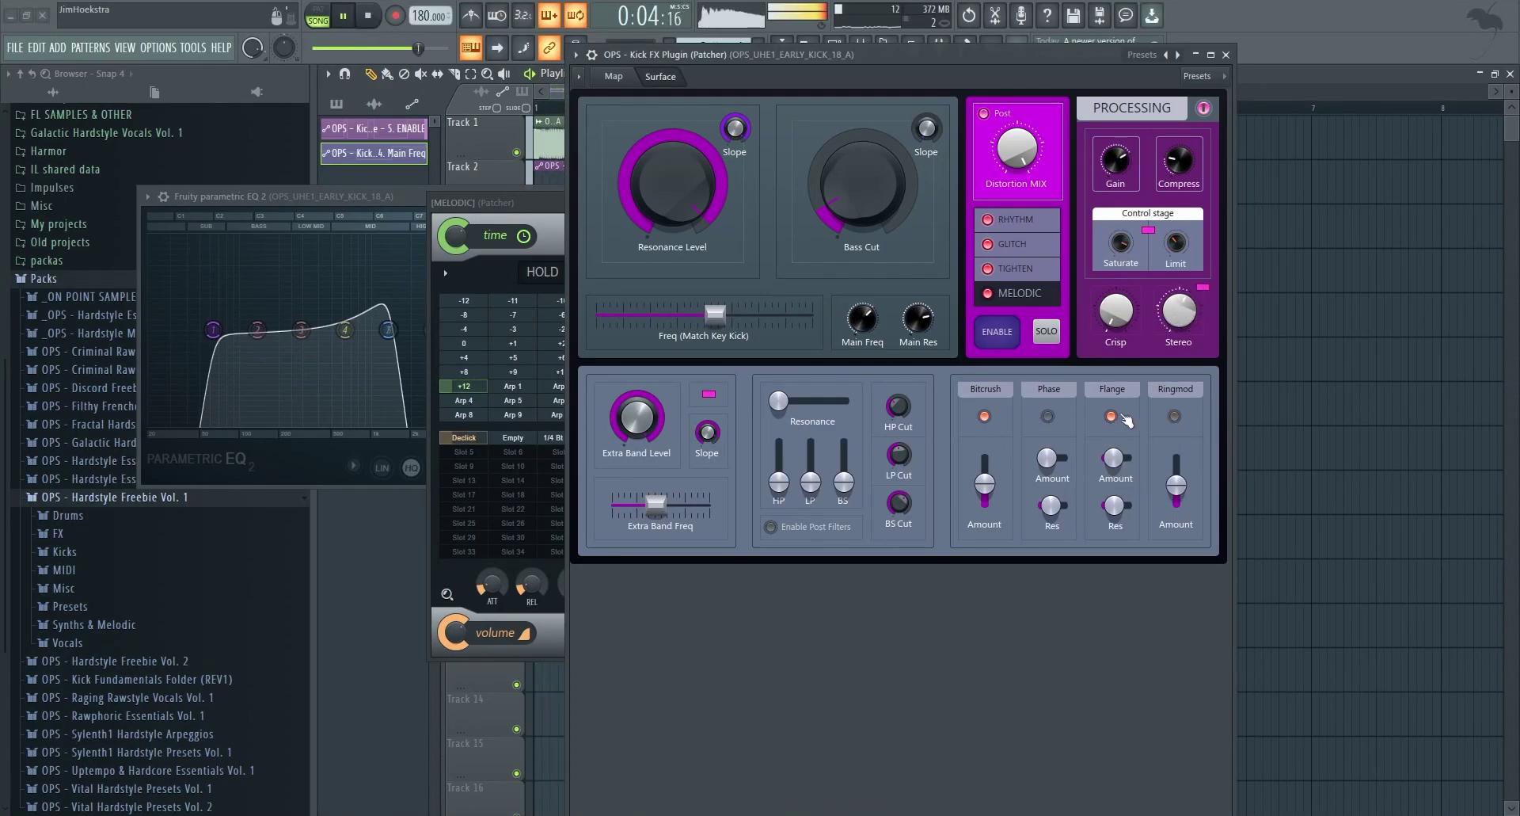
- While playing the arrangement, switch off all four patterns and every effect, and raise Bass Cut to about the middle
left_click(1022, 292)
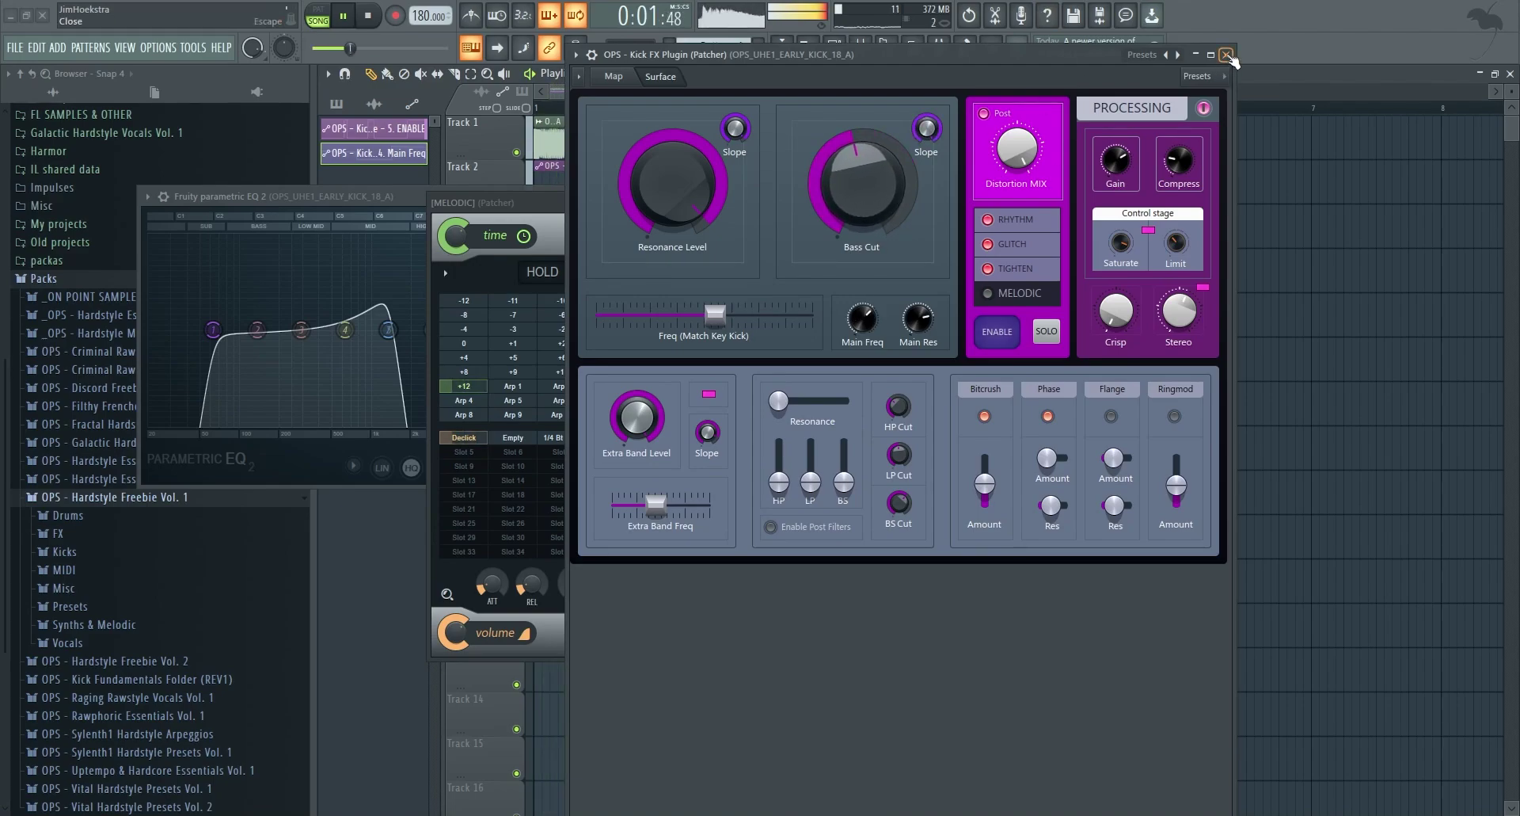
key("space")
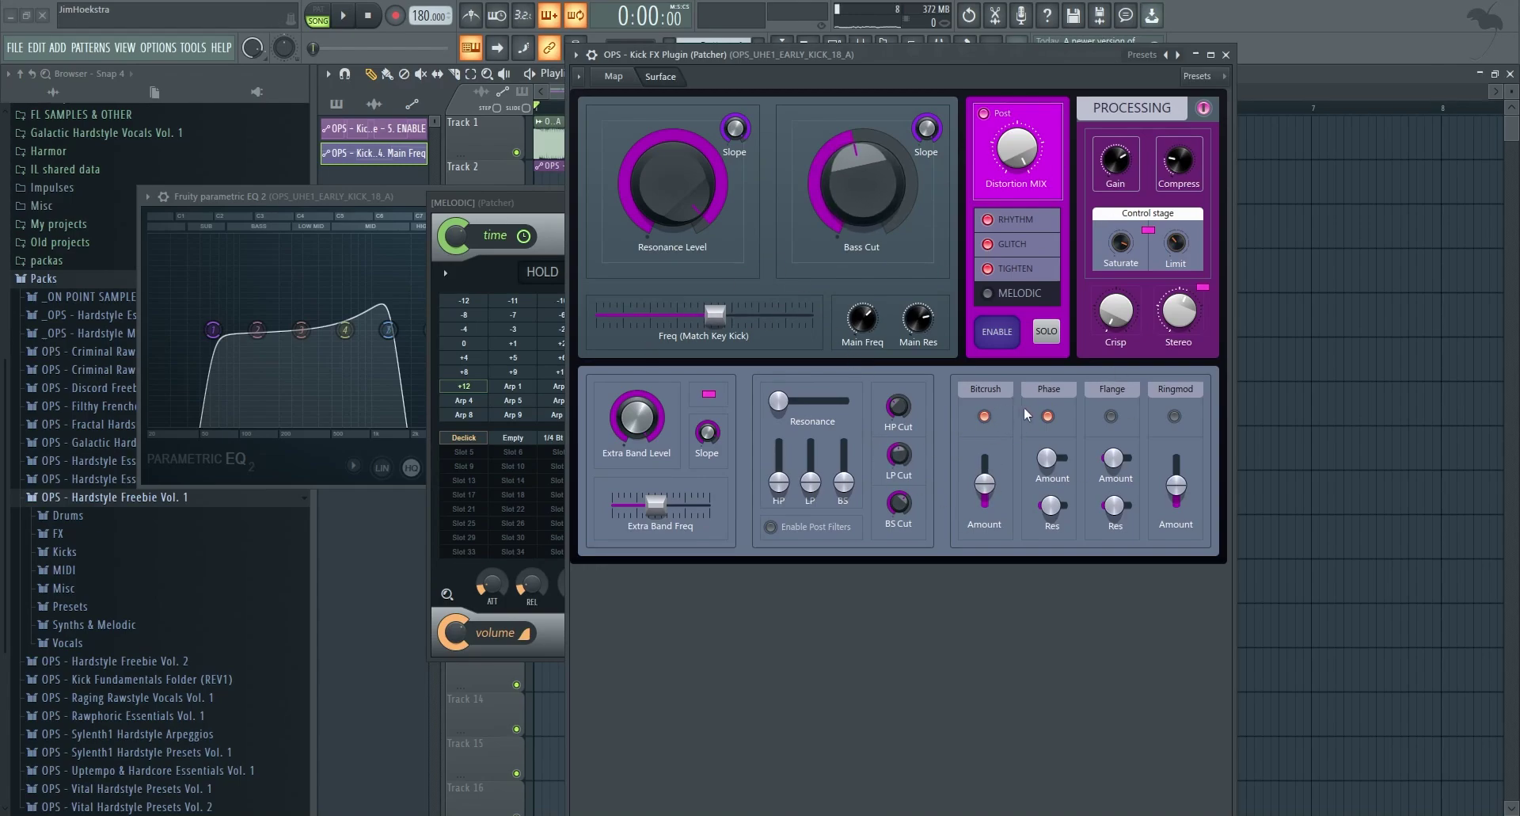
key("space")
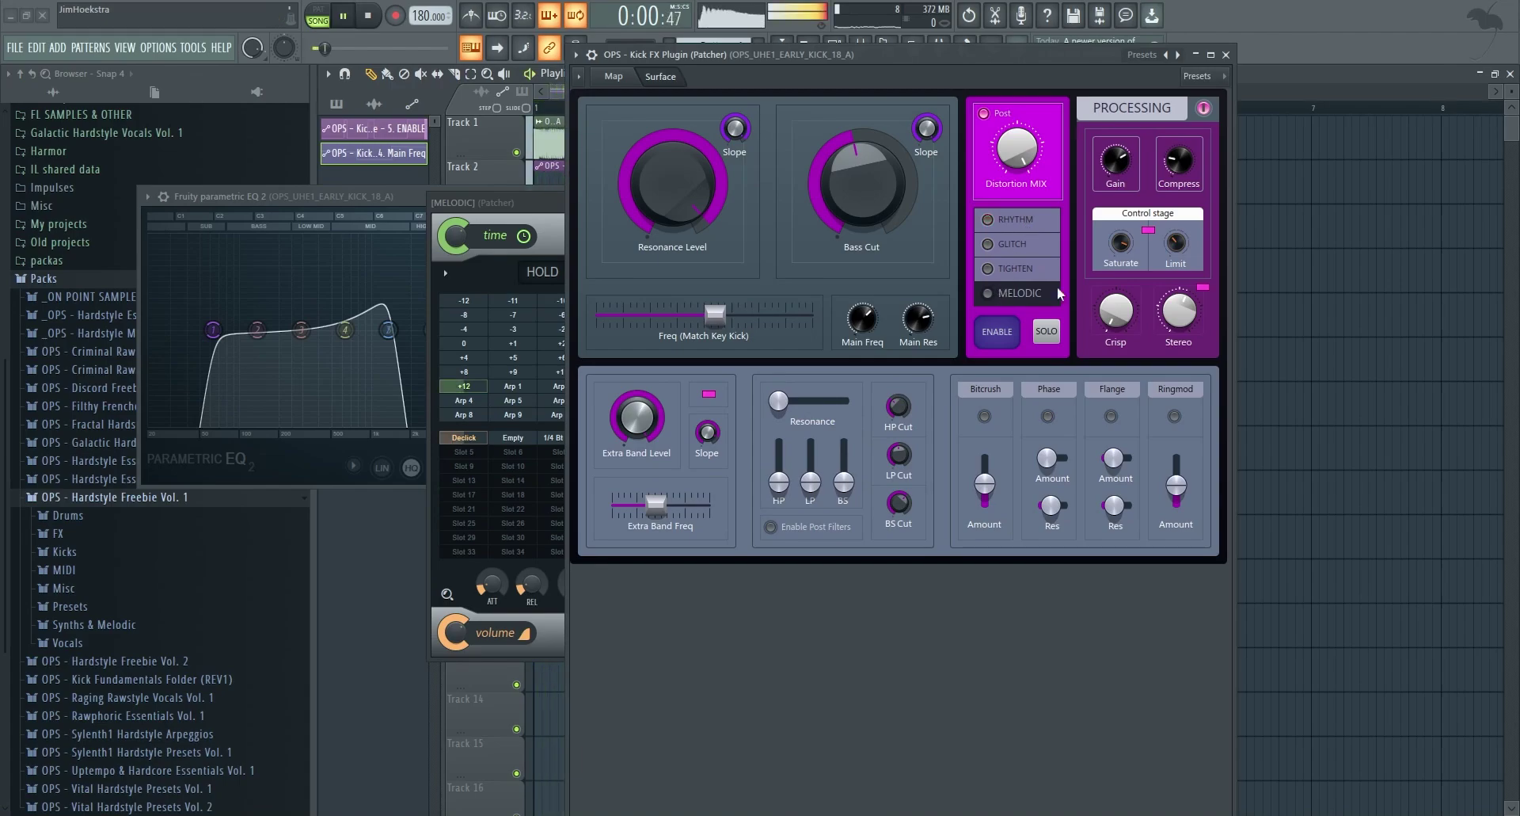
mouse_move(886, 204)
left_mouse_down()
mouse_move(865, 204)
mouse_move(869, 190)
left_mouse_up()
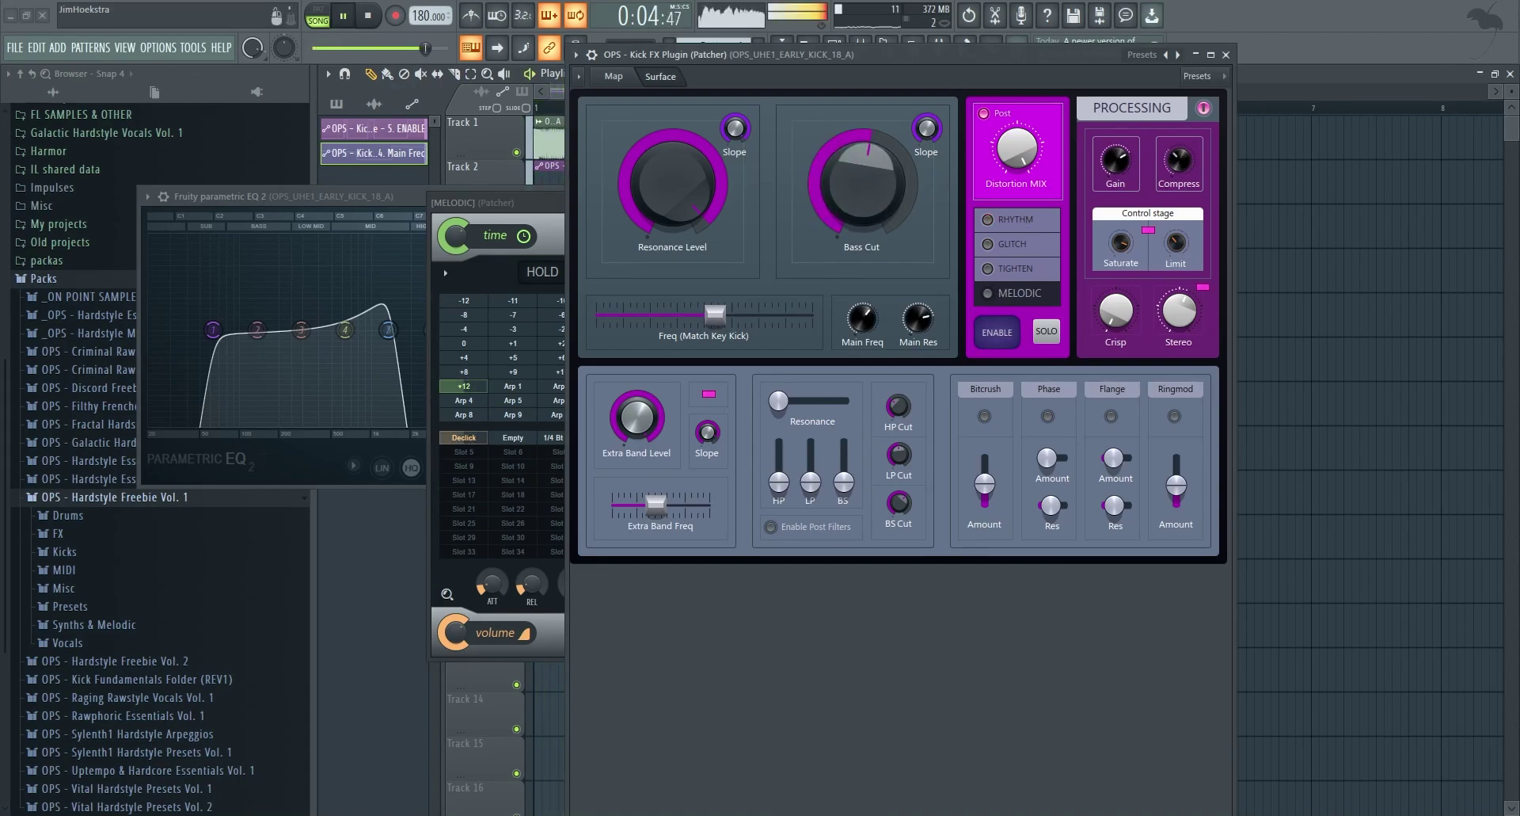
key("space")
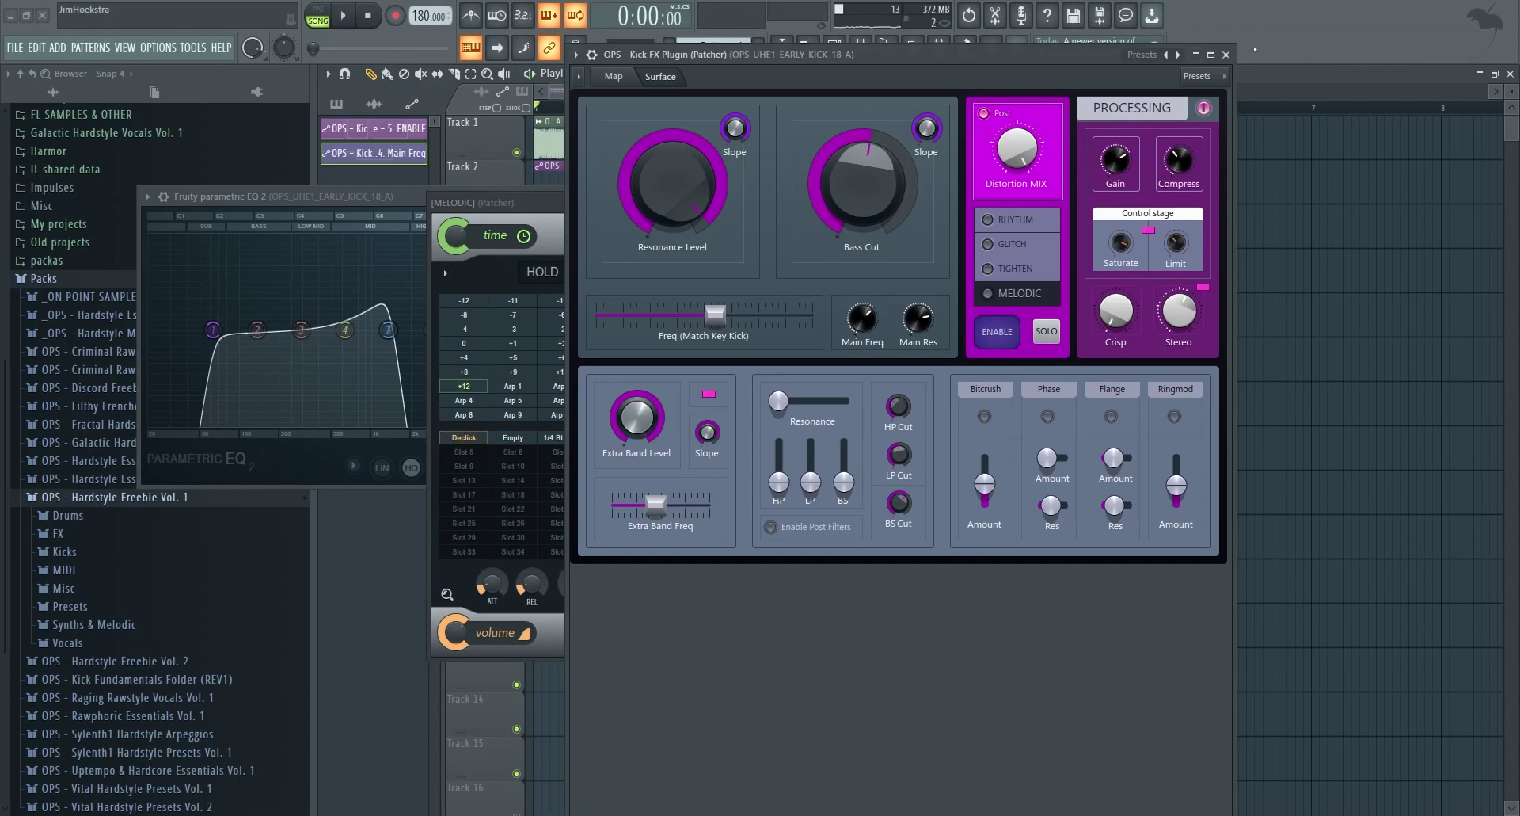
- Close the Kick FX and MELODIC windows, then open the Kick FX plugin on Insert 5 from the mixer
left_click(1227, 54)
left_click(1082, 202)
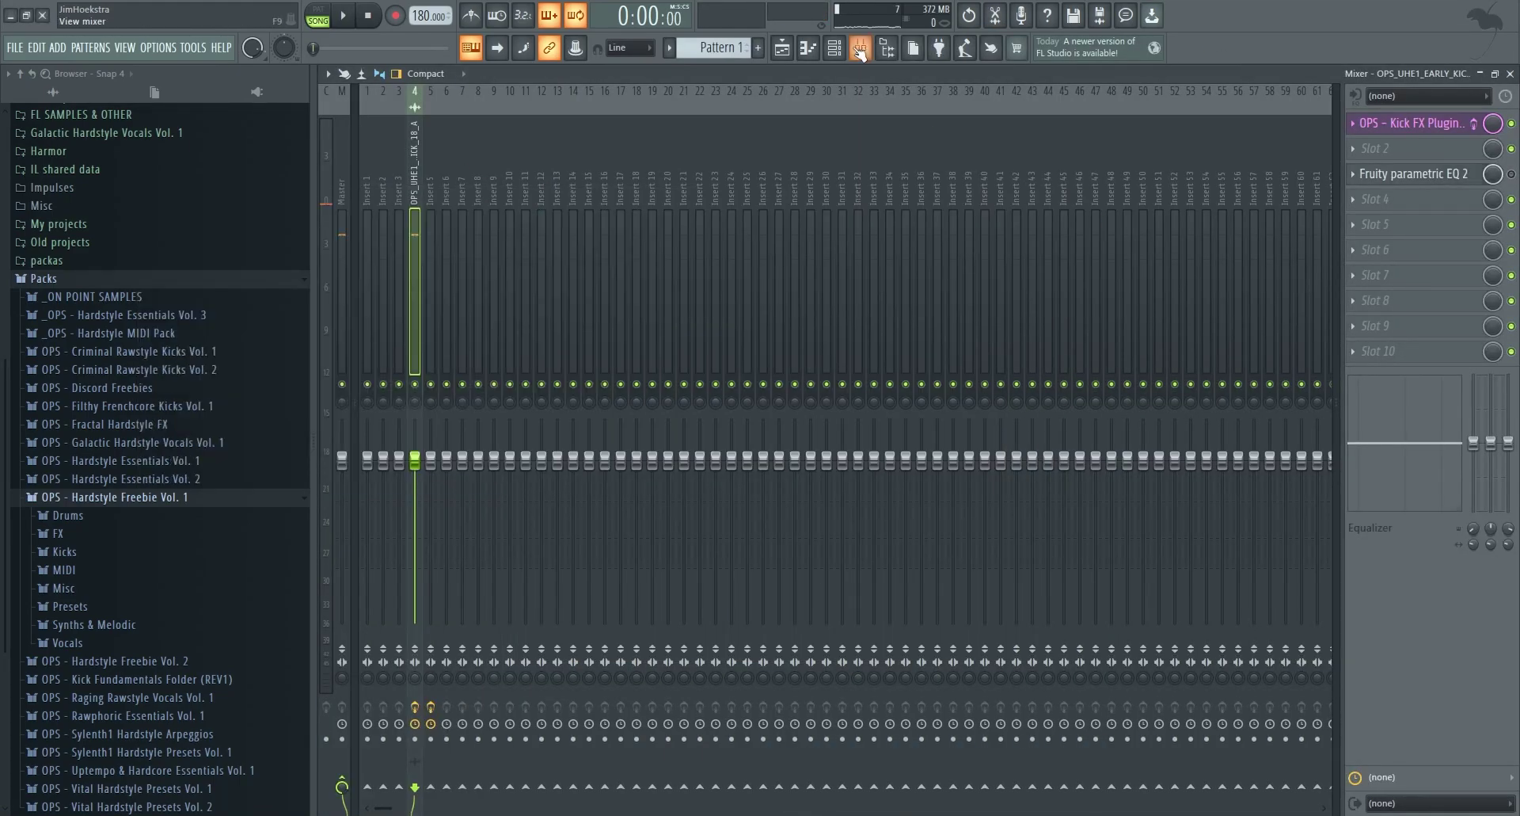
left_click(861, 47)
left_click(782, 48)
left_click(861, 48)
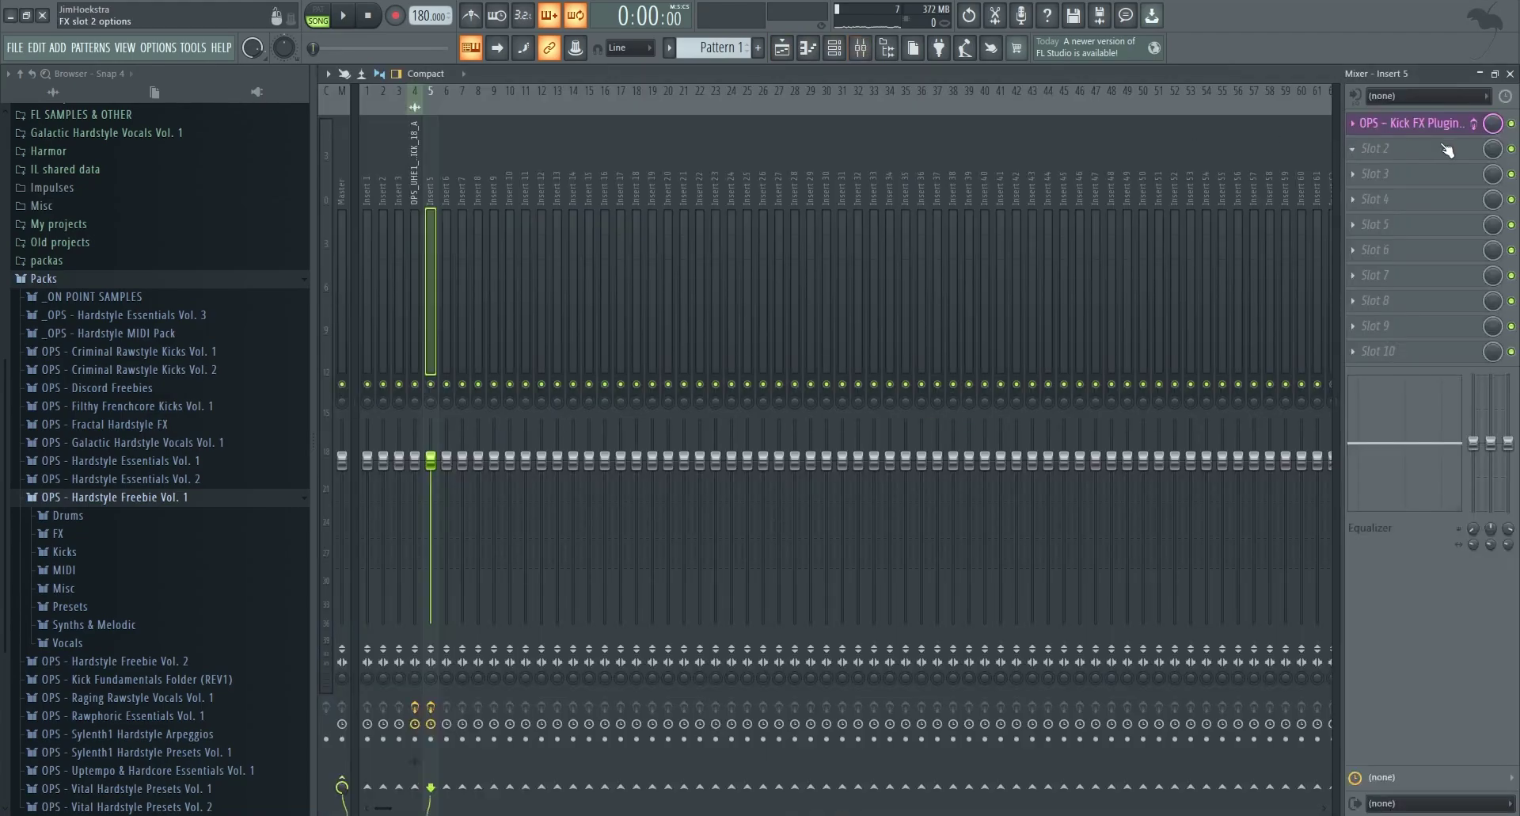
left_click(1414, 123)
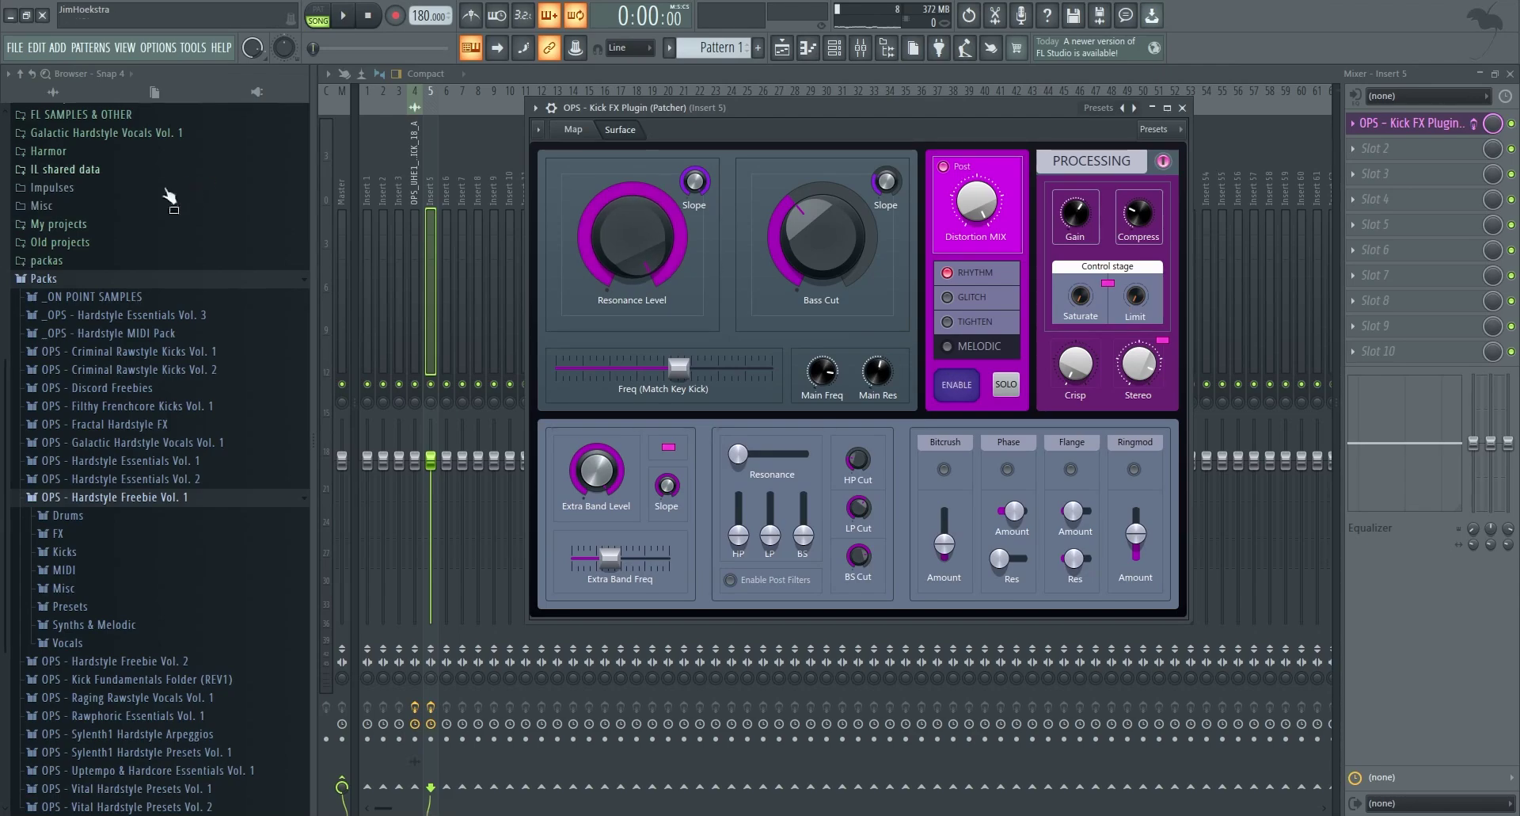
- Maximize the plugin's map and examine its routing, from the control modules through the pattern effects, distortion and filters to the processing chain
left_click(573, 129)
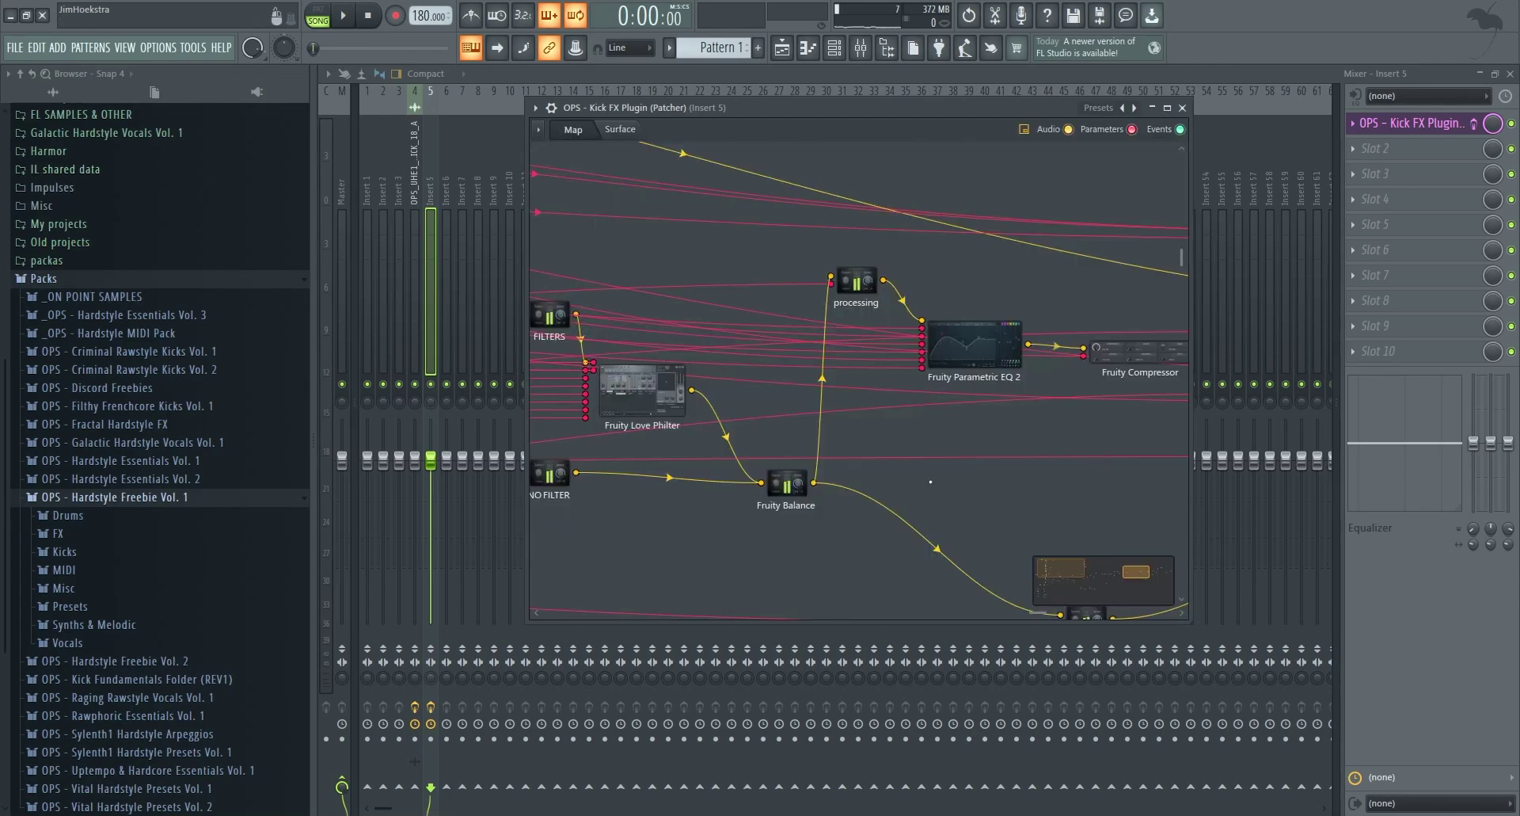
left_click(1167, 108)
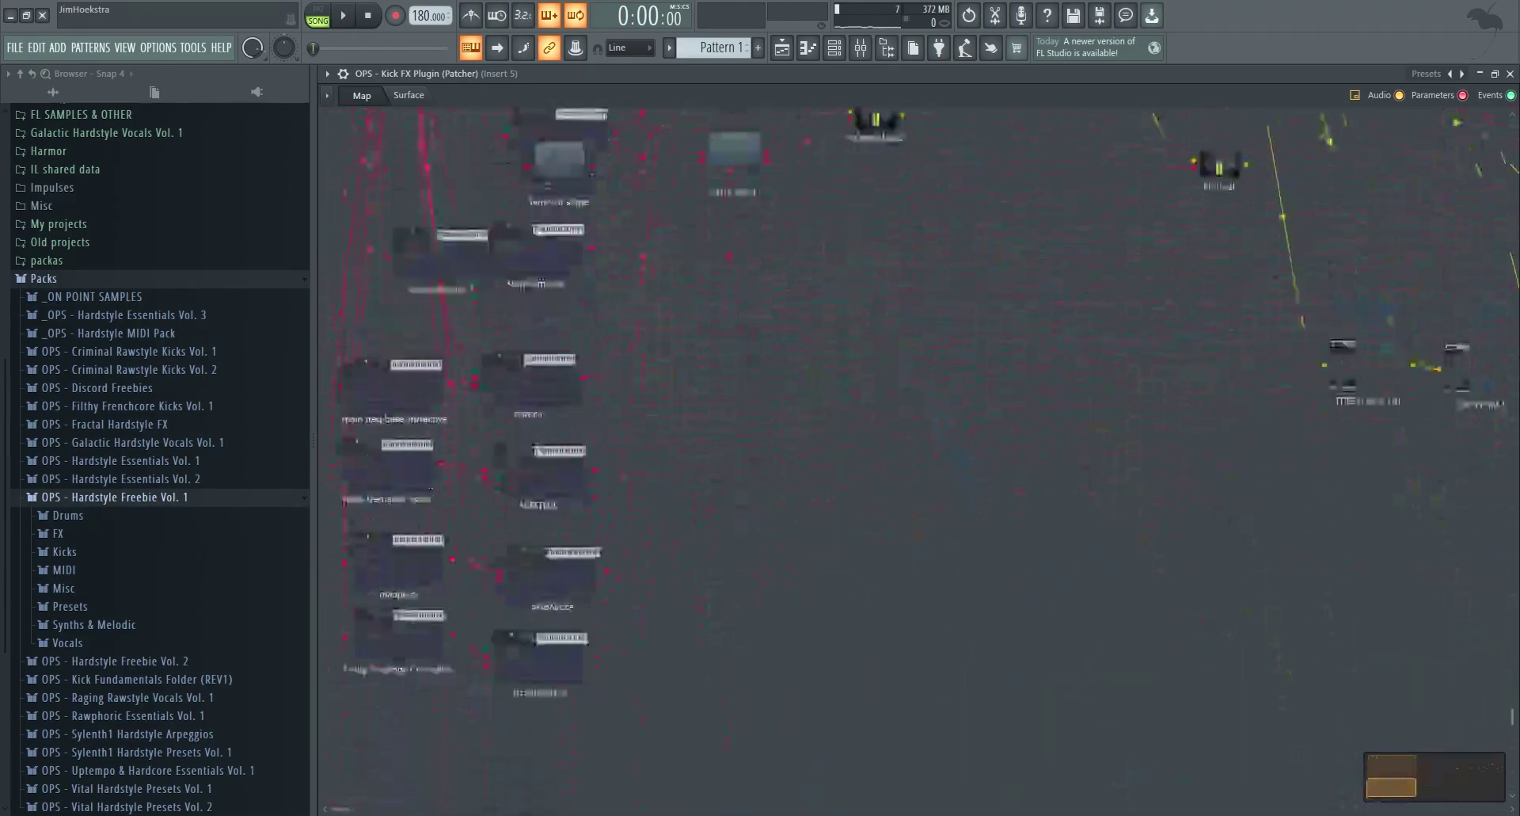
scroll(918, 461, "up", 5)
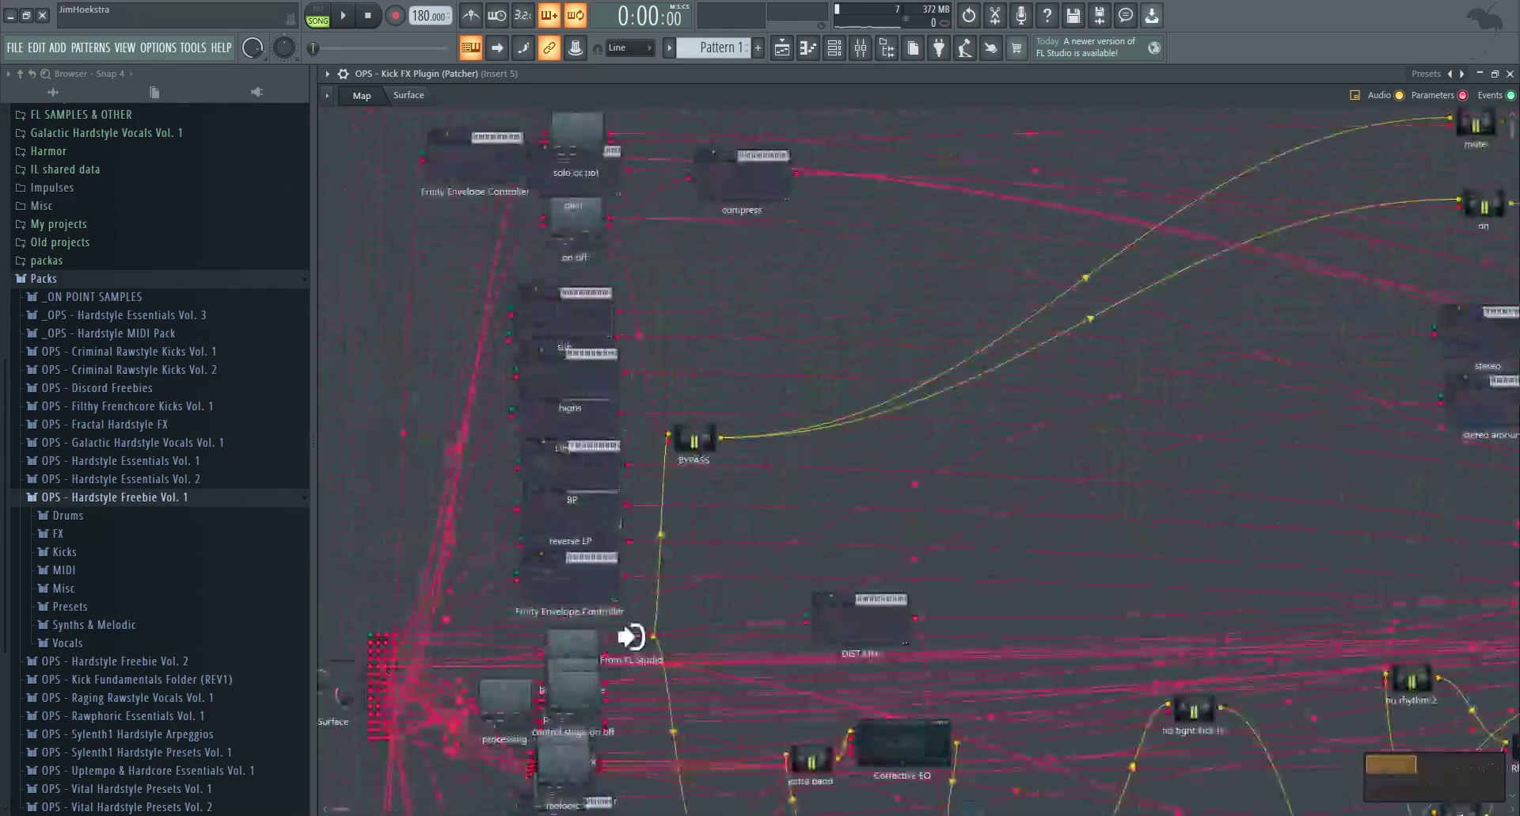
scroll(919, 460, "right", 1)
scroll(919, 461, "left", 1)
scroll(918, 461, "down", 1)
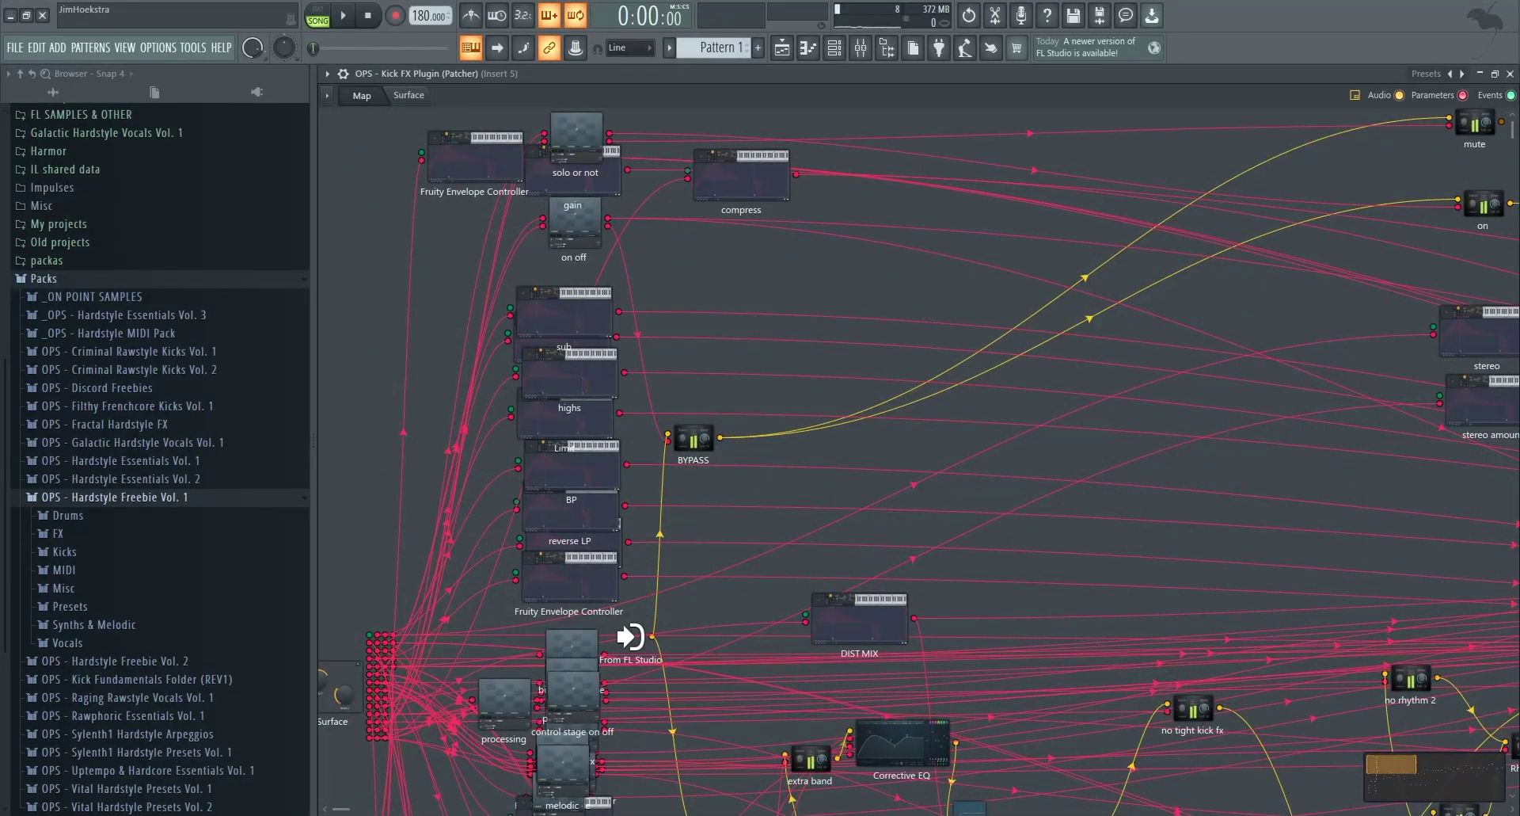
scroll(918, 461, "right", 7)
scroll(919, 461, "right", 4)
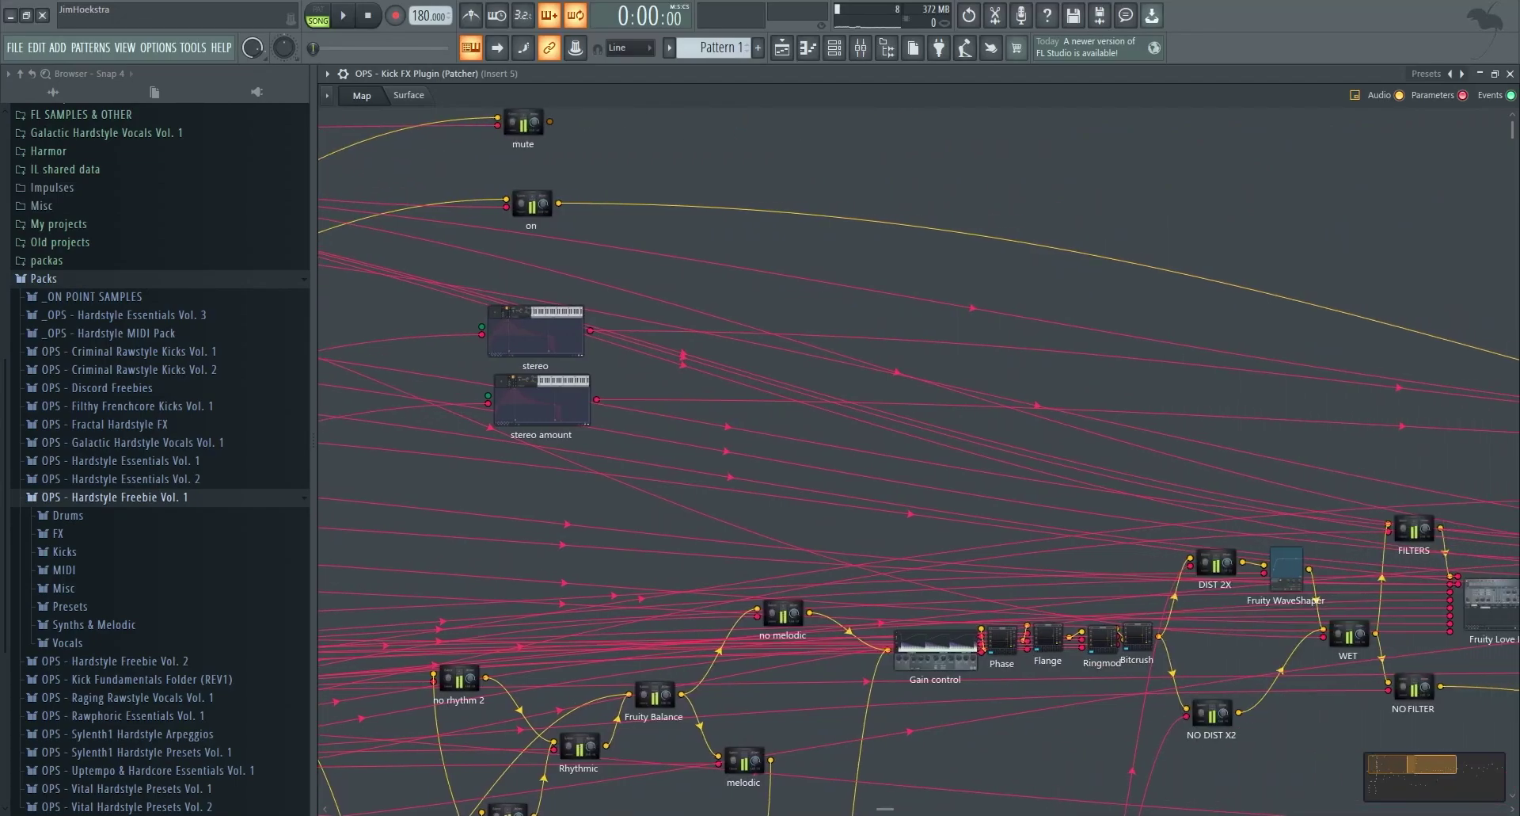
scroll(918, 459, "right", 8)
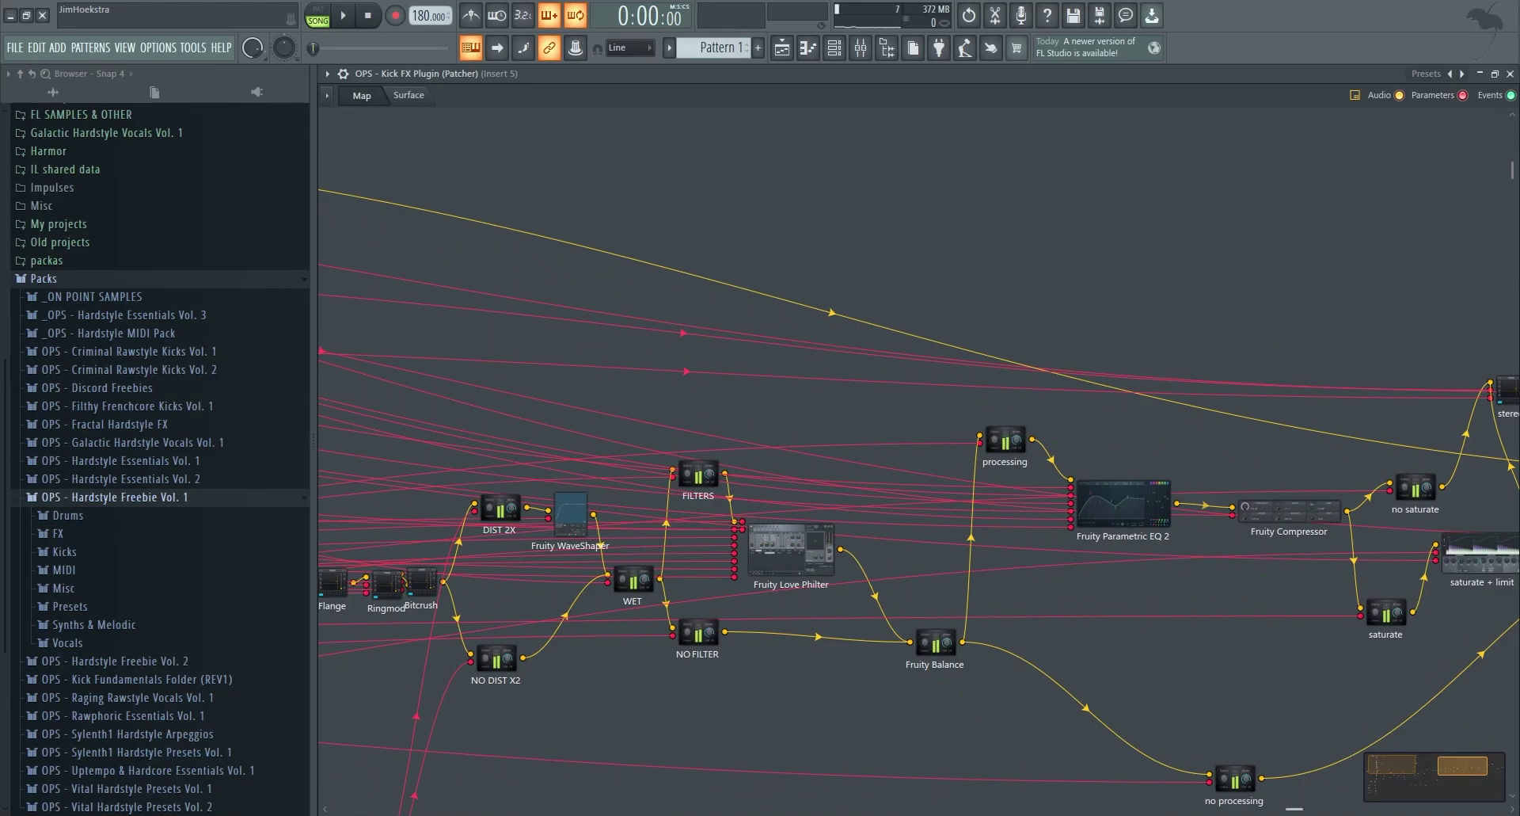
left_click_drag(601, 697, 1237, 324)
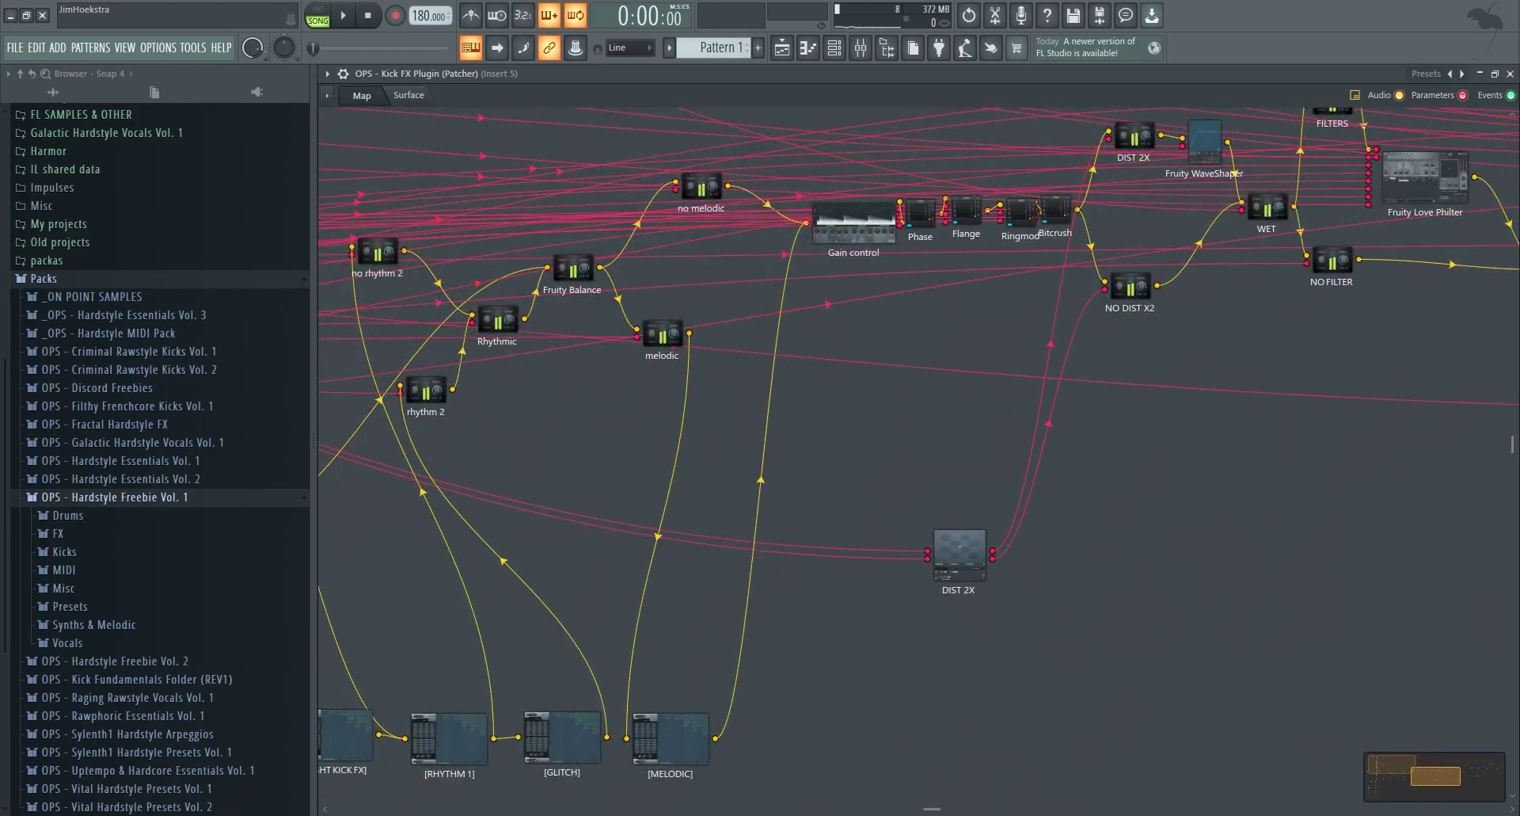
left_click_drag(1436, 776, 1438, 773)
- Return the Insert 5 Kick FX plugin to its Surface view, restore its windowed size and reposition it
left_click(406, 95)
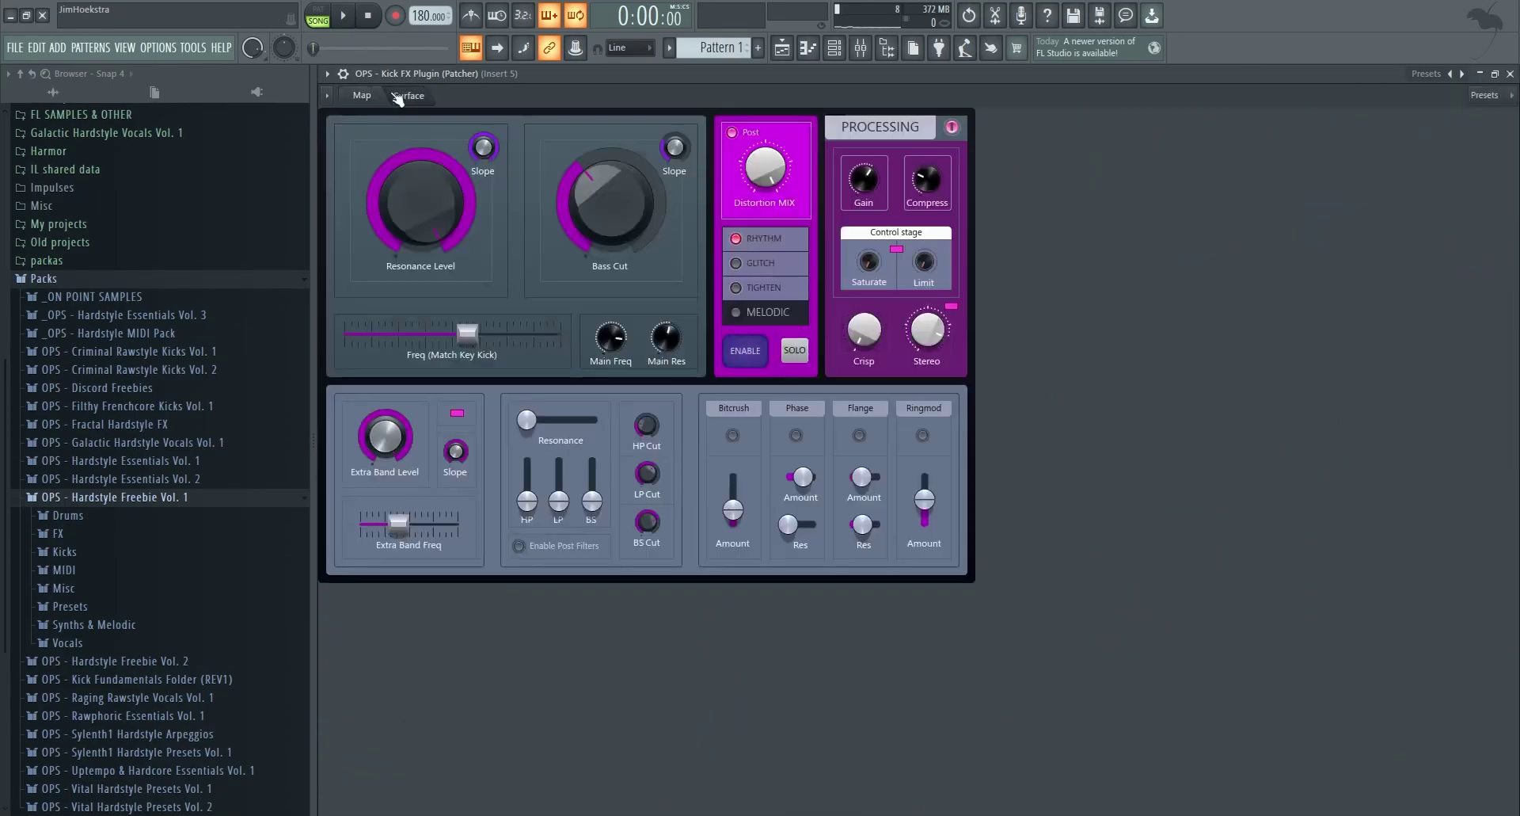
left_click(1497, 75)
left_click_drag(1010, 117, 1064, 156)
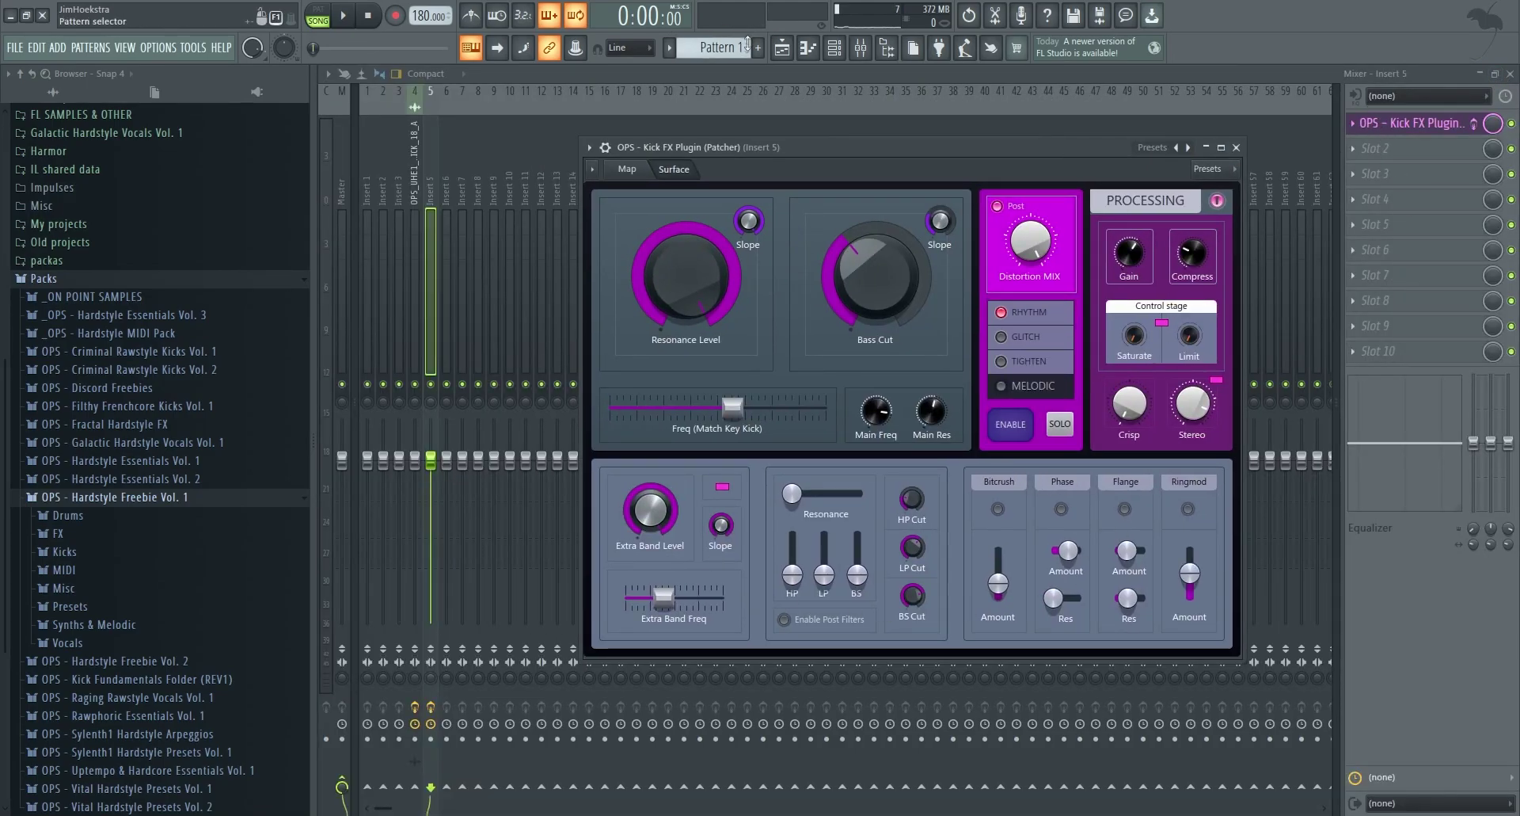
- Play the playlist briefly from the start of the Main Freq automation clip, then bring back the mixer and Insert 5's Kick FX plugin
left_click(782, 47)
scroll(464, 310, "down", 3)
scroll(464, 310, "up", 4)
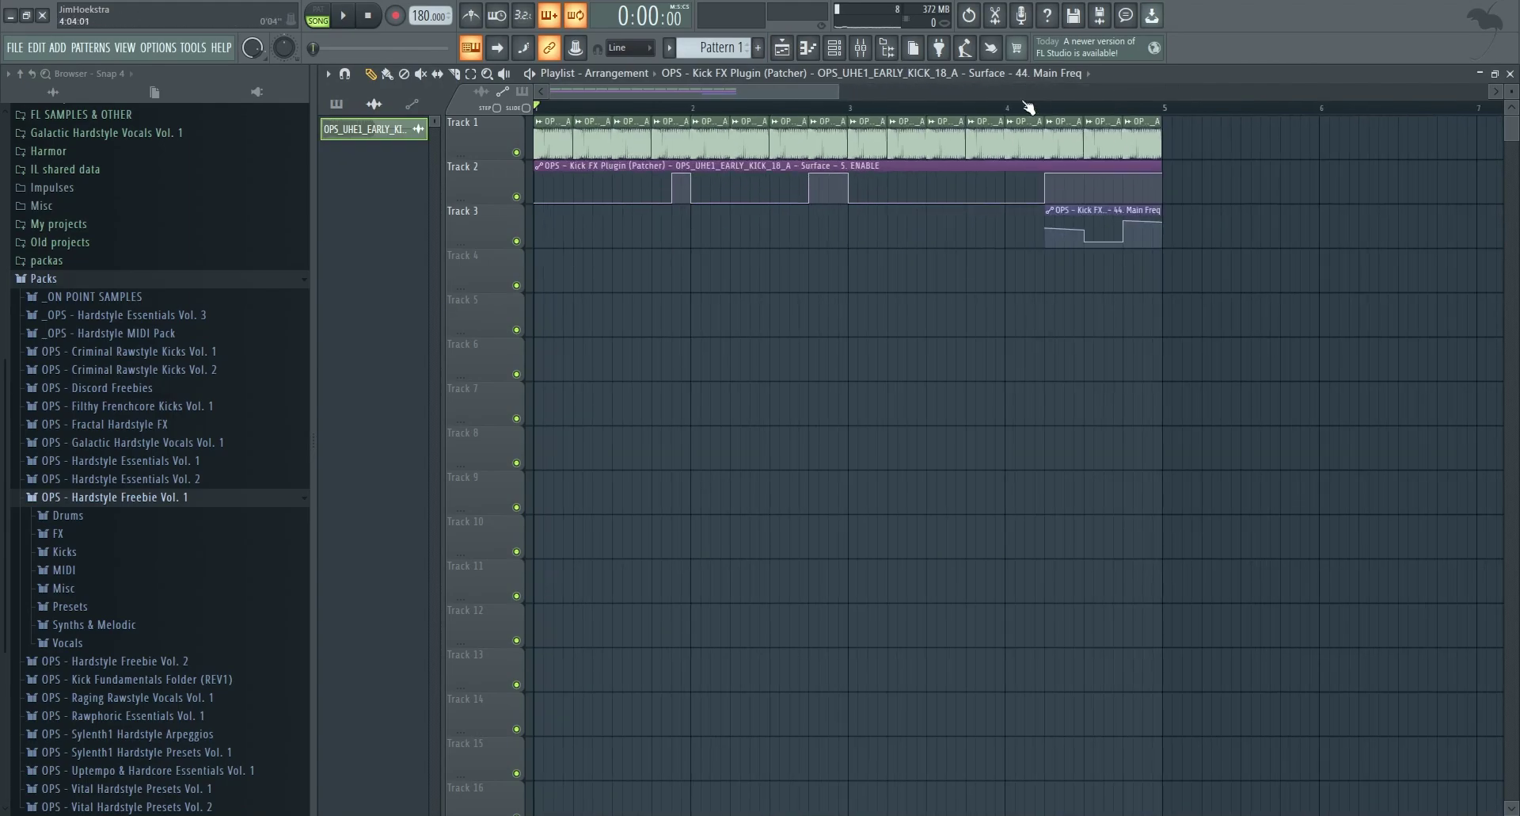
left_click(1044, 106)
key("space")
key("space")
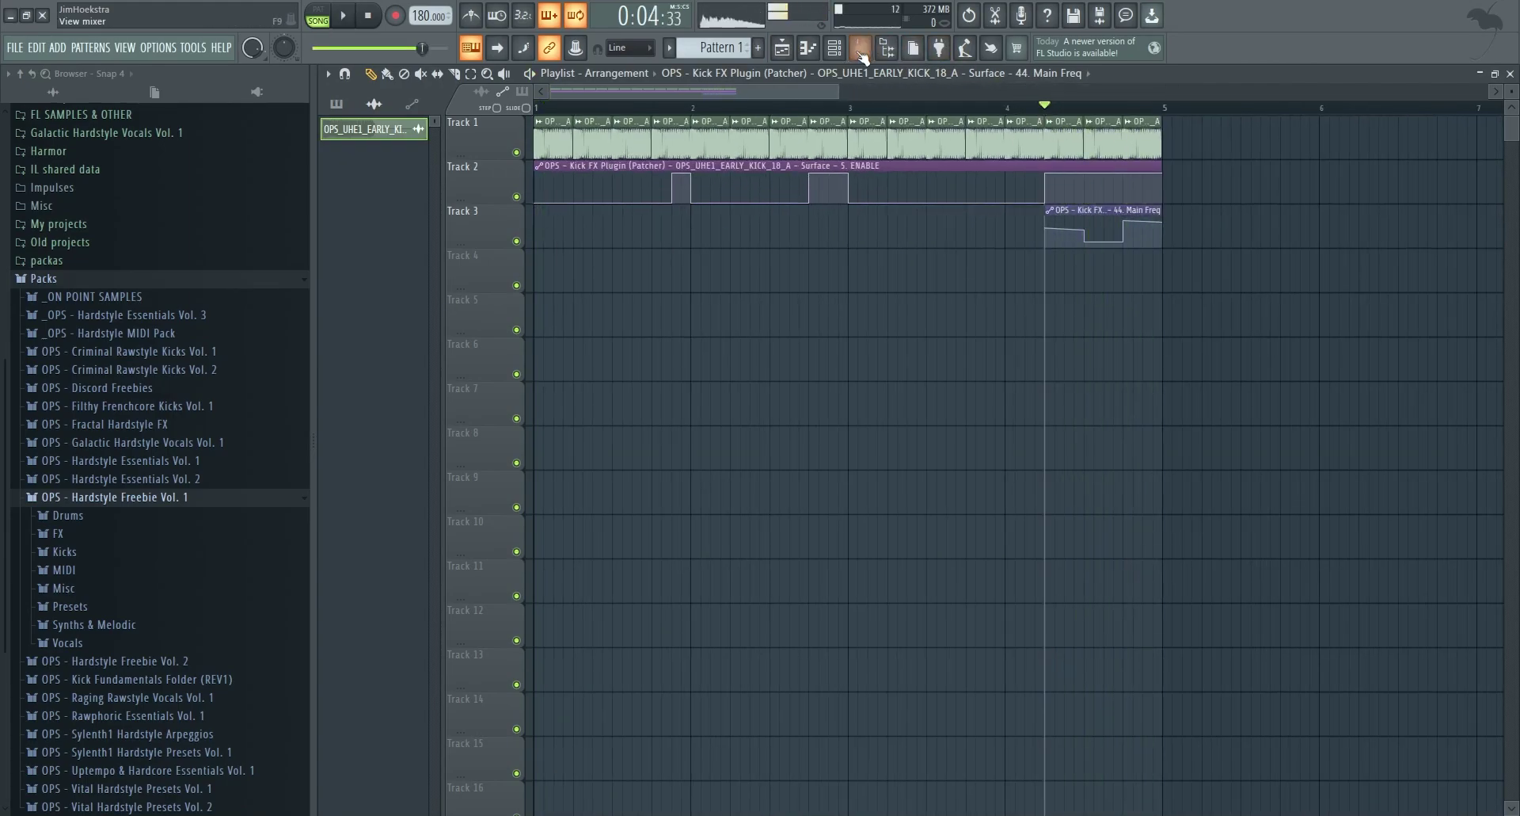
left_click(860, 47)
left_click(1457, 124)
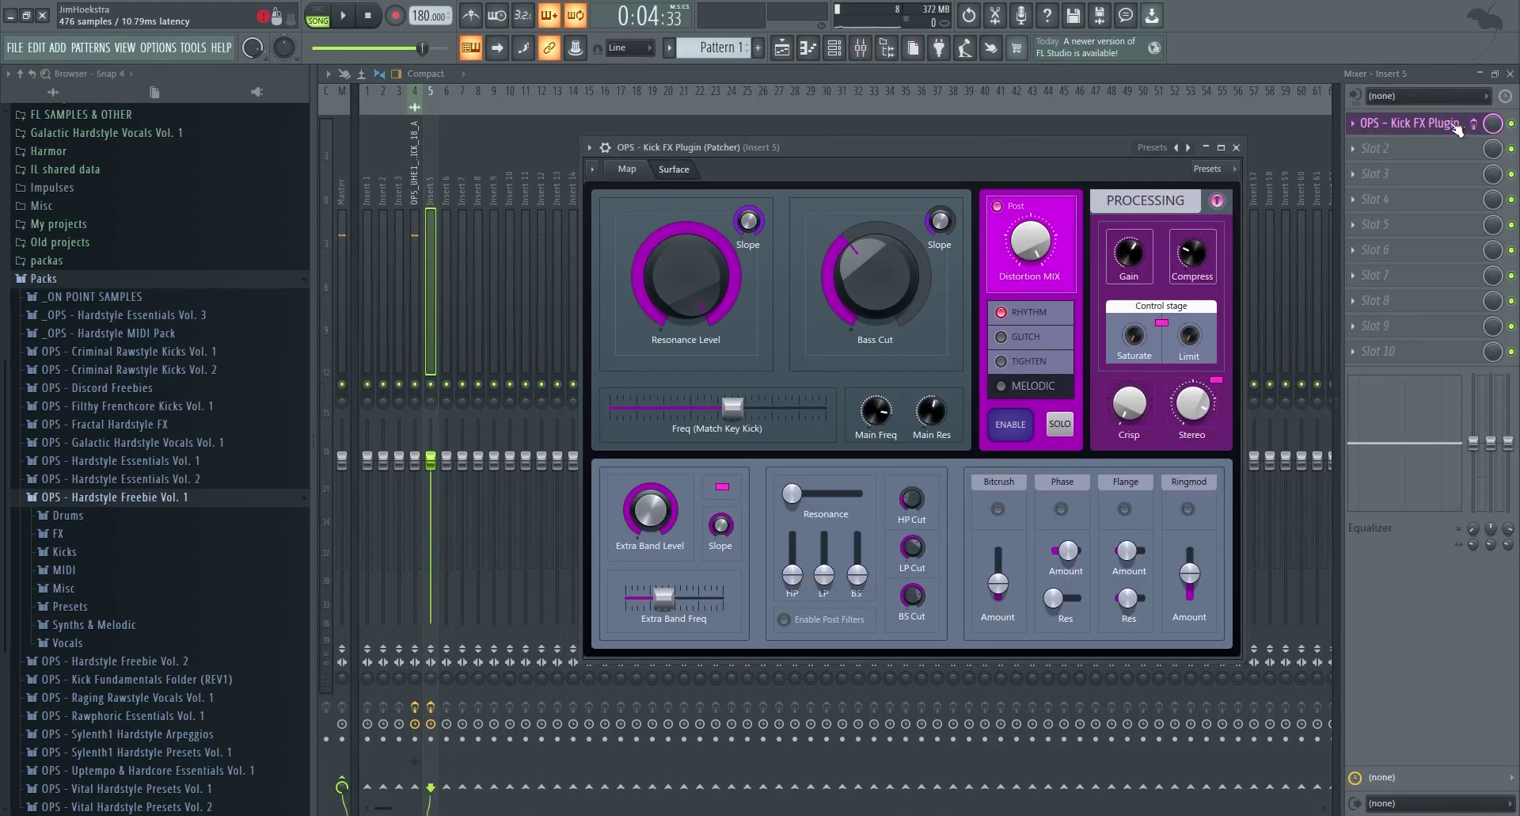